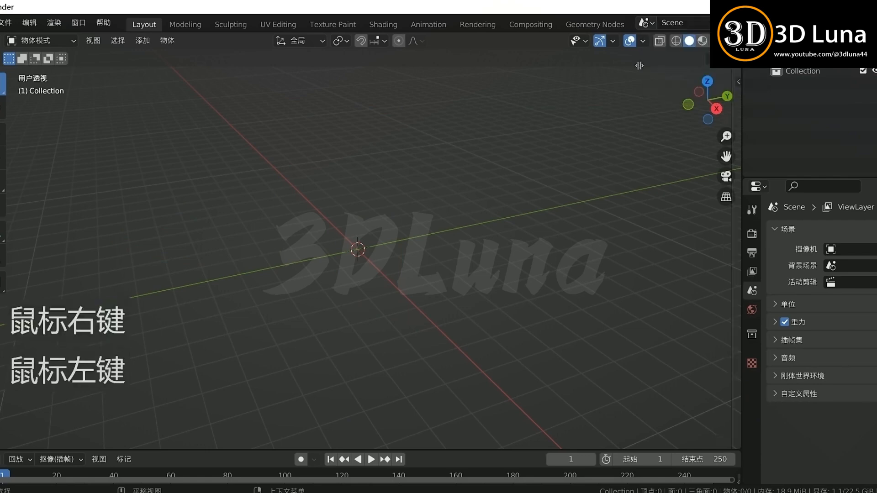
Split the 3D viewport into two areas and switch the narrower one to the Image Editor.
click(160, 116)
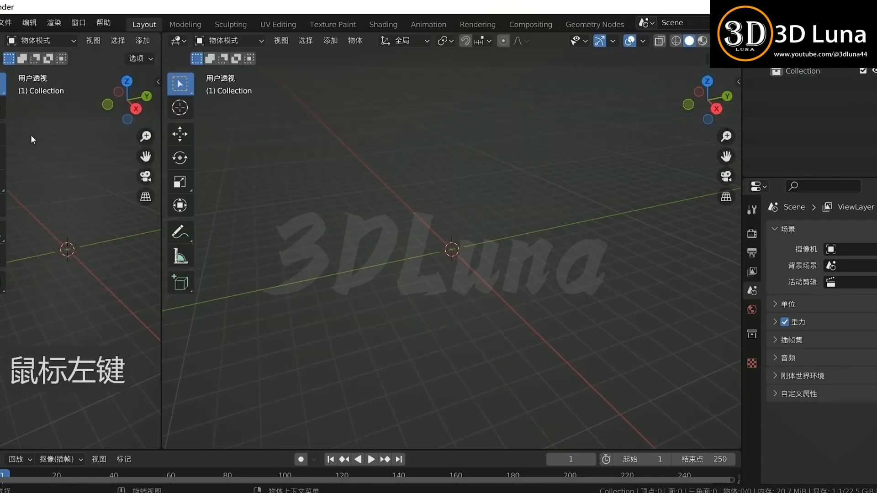
click(1, 40)
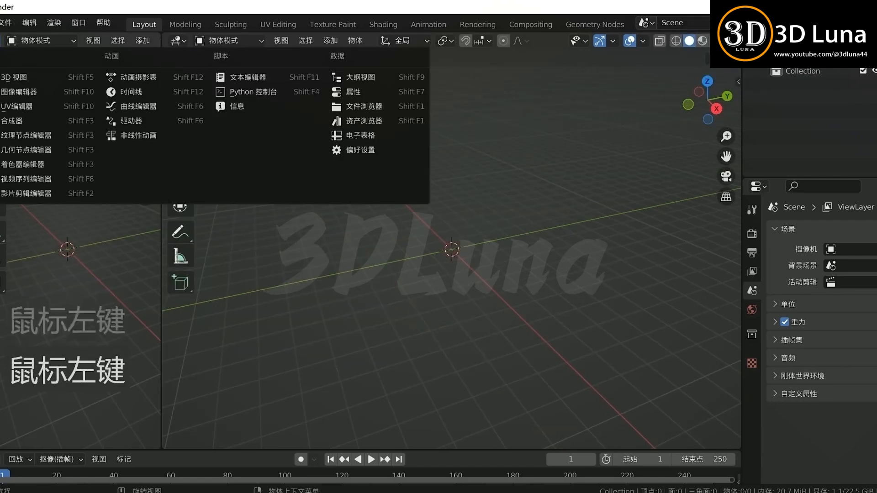
click(11, 91)
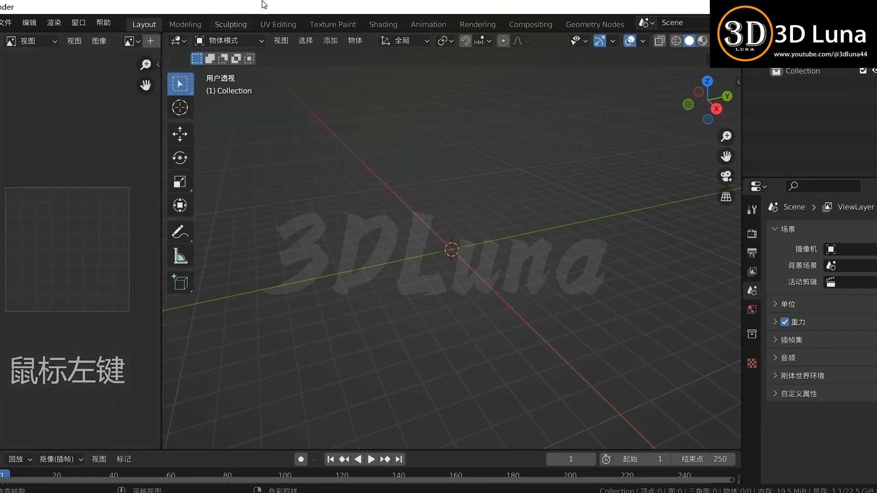
Load the boat reference picture 1681440461752.jpg from the folder 2.小船漂泊 into the Image Editor, then close the folder and maximize Blender.
drag(235, 7, 382, 45)
double_click(3, 28)
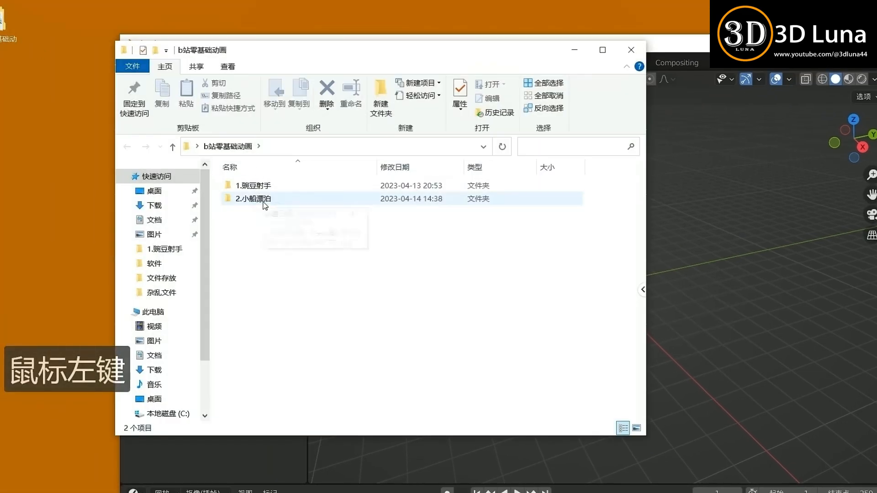
double_click(263, 202)
drag(499, 56, 794, 157)
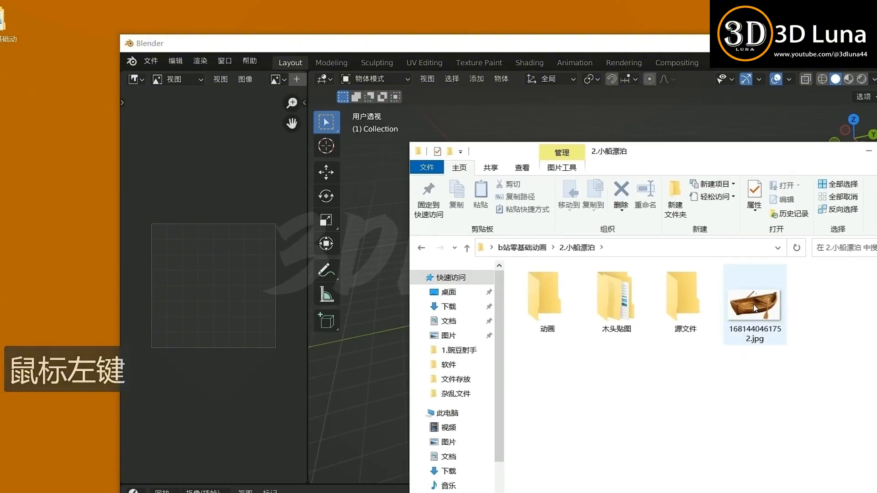
drag(754, 309, 203, 248)
drag(697, 154, 231, 137)
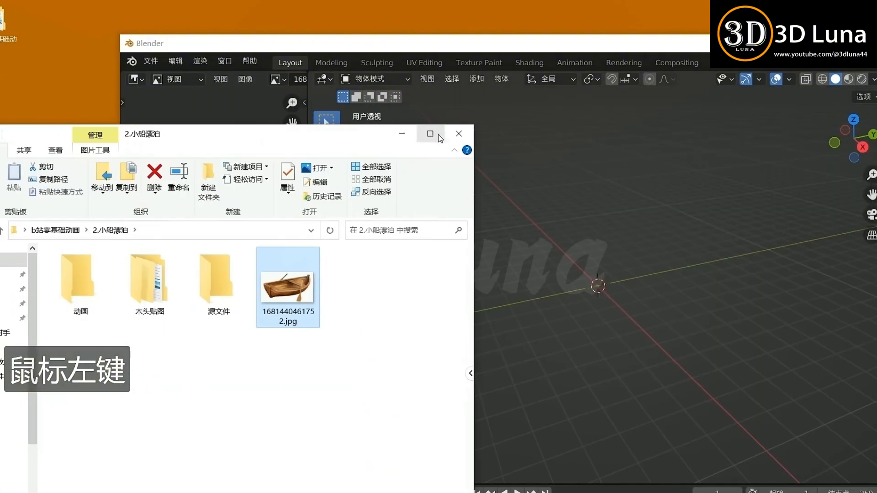
click(458, 133)
double_click(452, 46)
scroll(102, 198, down, 4)
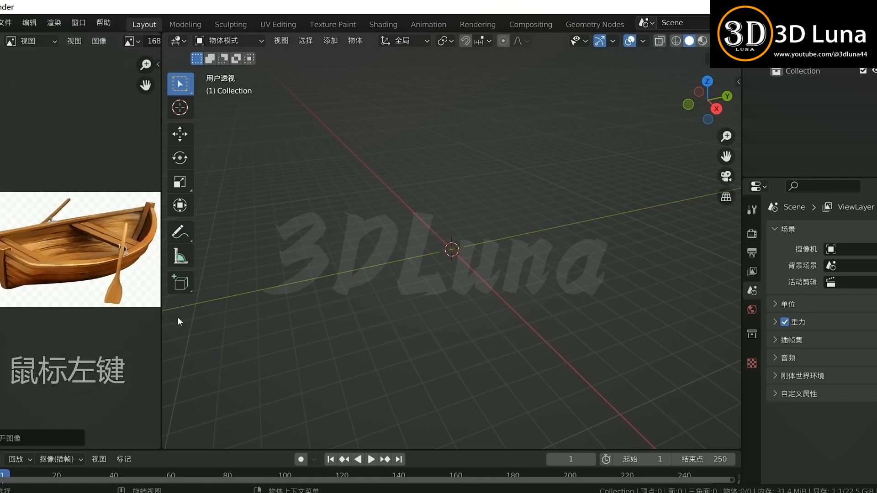
middle_drag(434, 263, 454, 274)
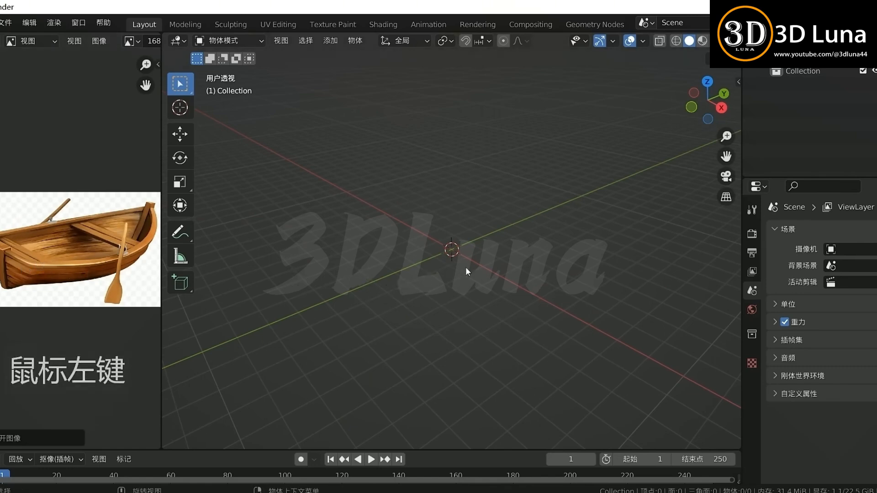
key(shift+a)
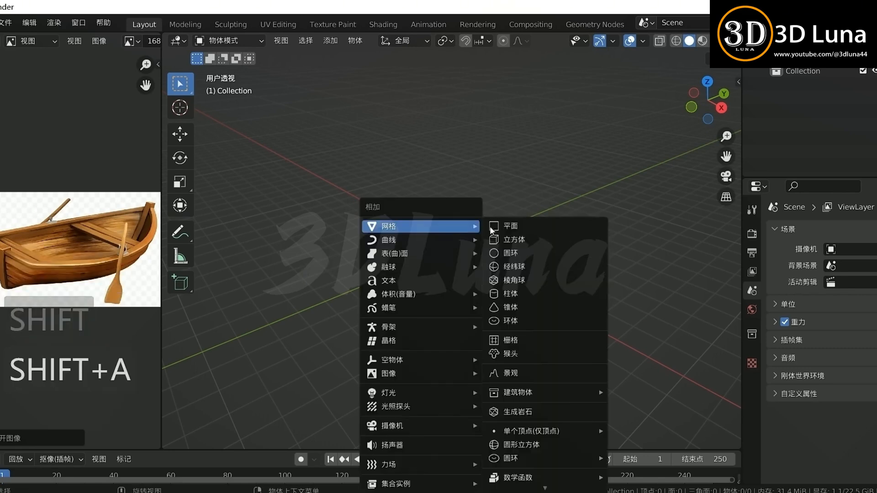
click(524, 241)
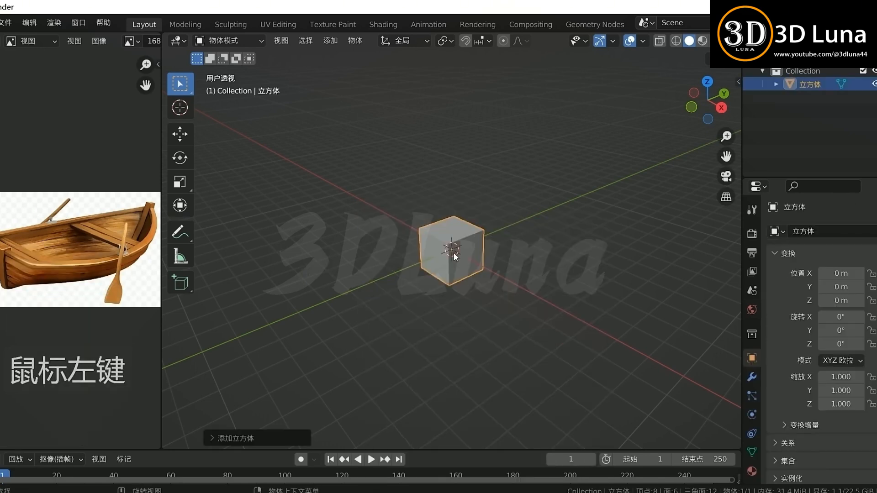
key(x)
click(479, 250)
Add a mesh plane at the world origin as the base of the boat.
key(shift+a)
mouse_move(442, 225)
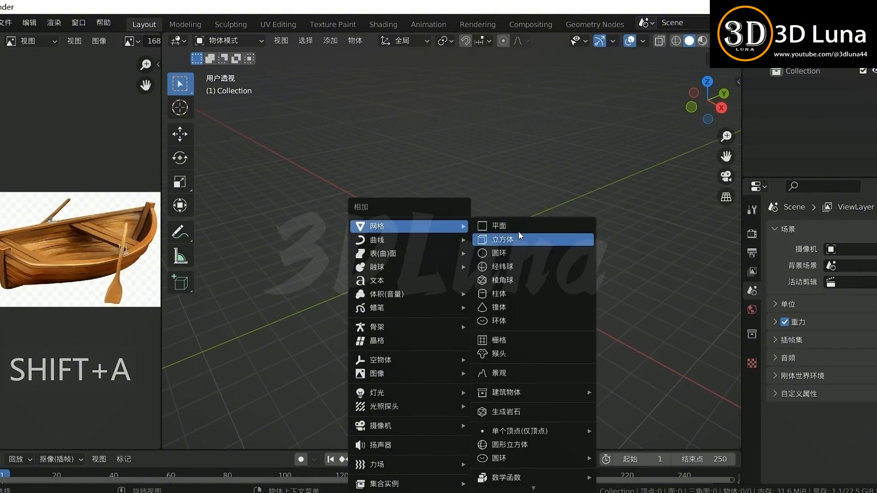
click(519, 224)
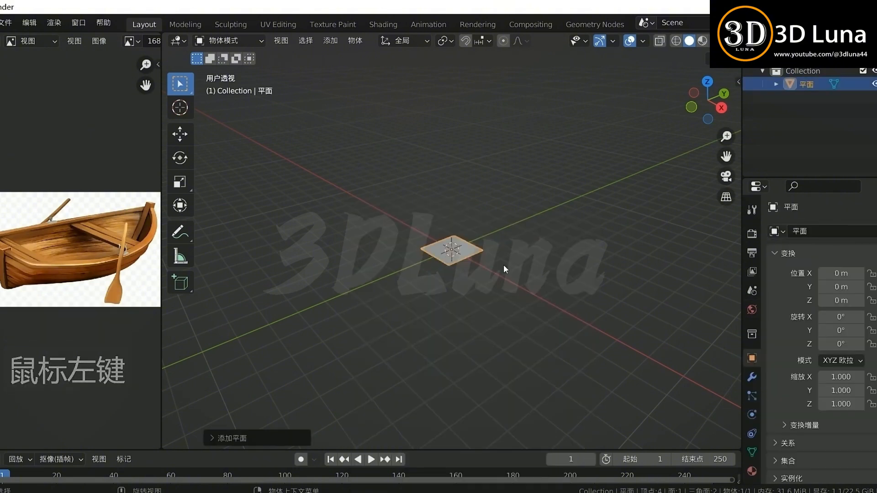
In the top view, stretch the plane along the Y axis to a scale of about 2.5.
key(KP_7)
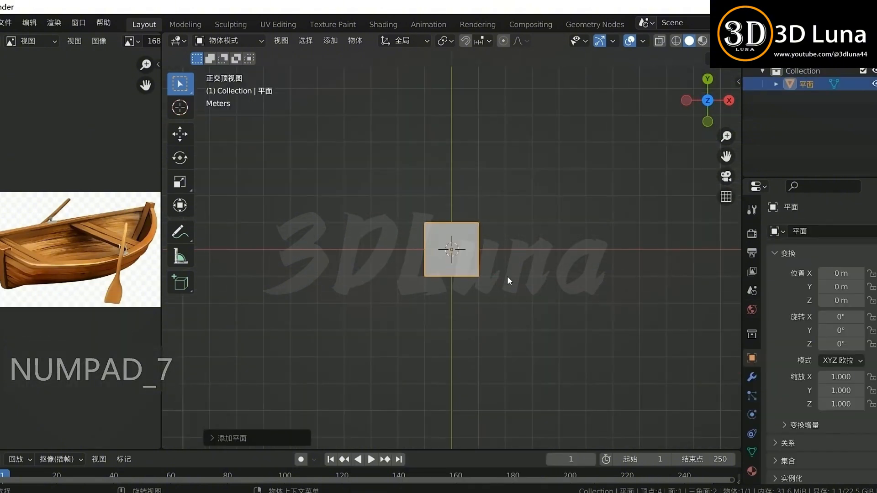
scroll(505, 273, up, 2)
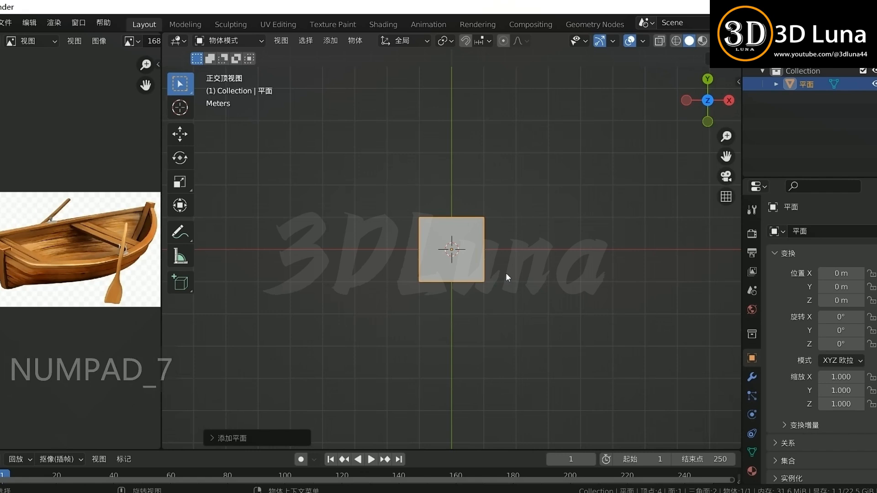
click(457, 274)
key(s)
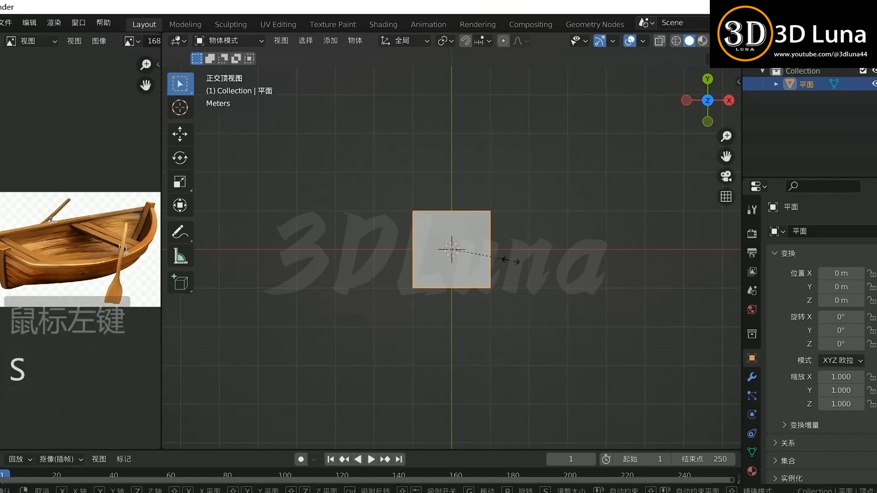
key(y)
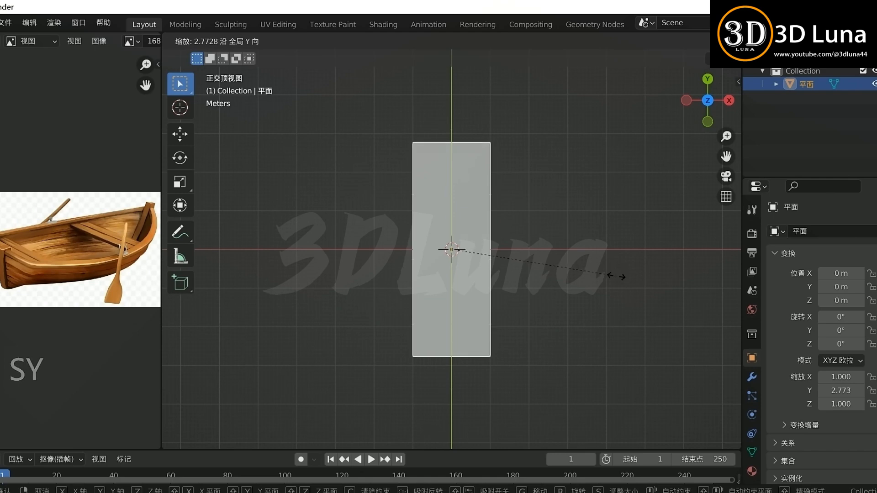
click(599, 276)
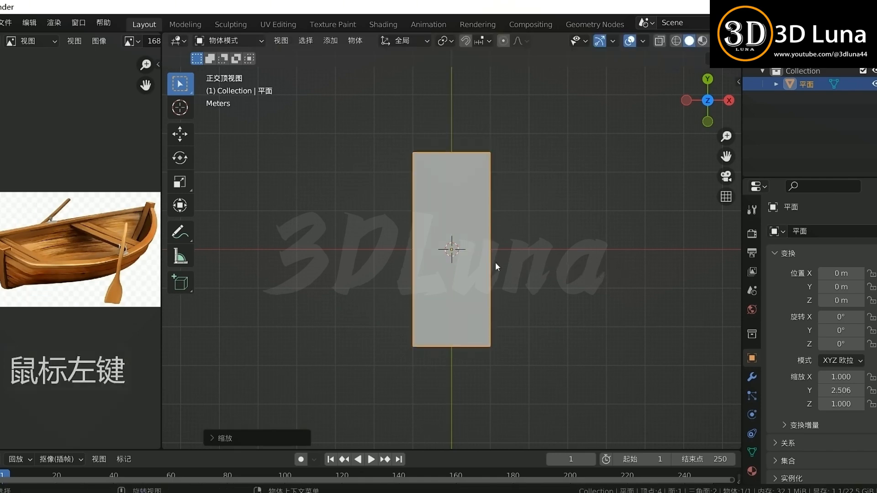
In Edit Mode, divide the plane's length with four evenly spaced crosswise loop cuts, without sliding them.
key(Tab)
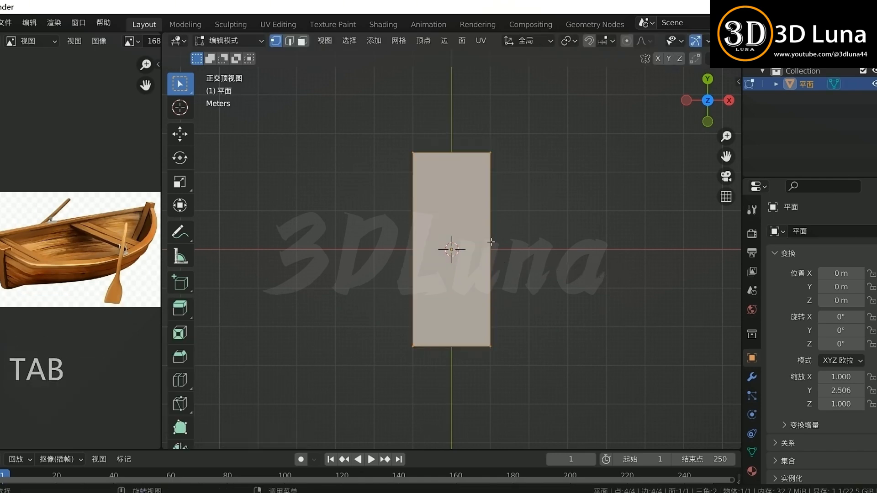
key(ctrl+r)
scroll(492, 238, up, 2)
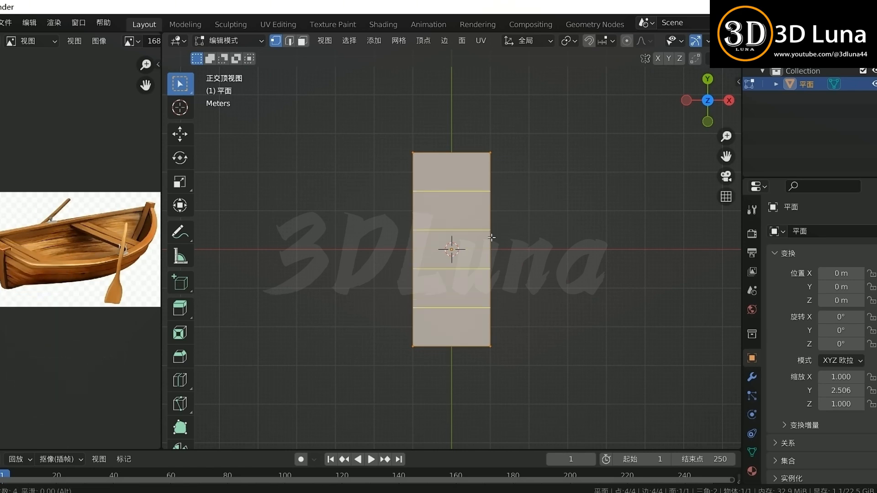
click(491, 238)
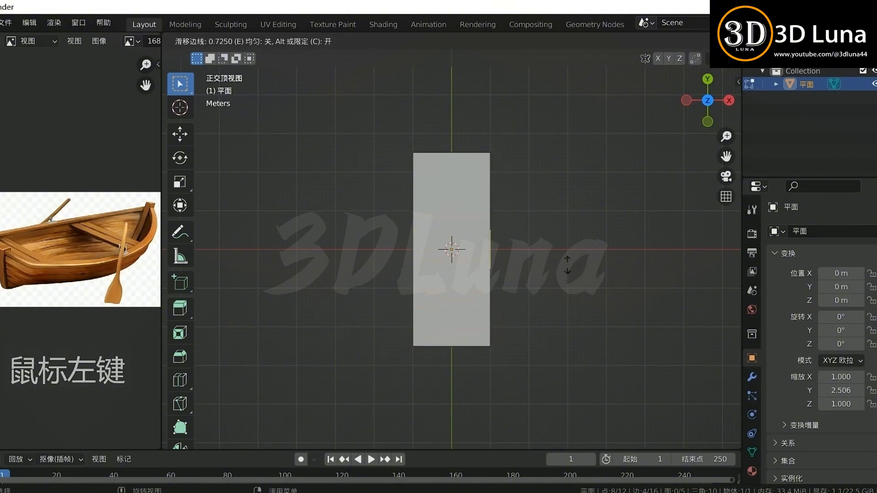
right_click(537, 250)
click(534, 238)
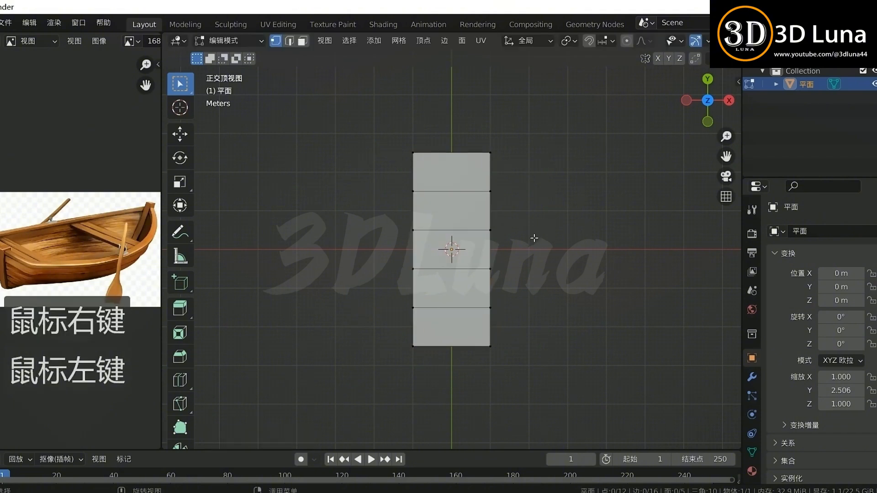
Taper the bow by scaling its end edge to about 0.46, keeping the adjacent cross edge near the plane's original width.
click(428, 190)
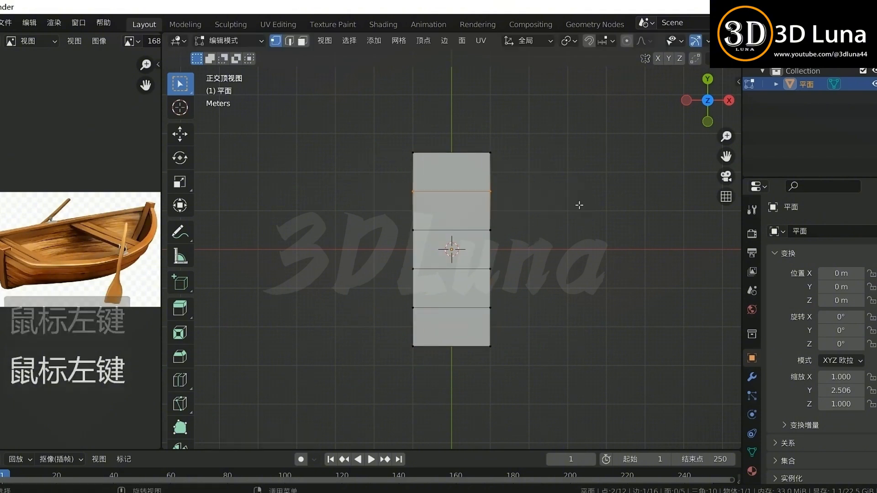
key(s)
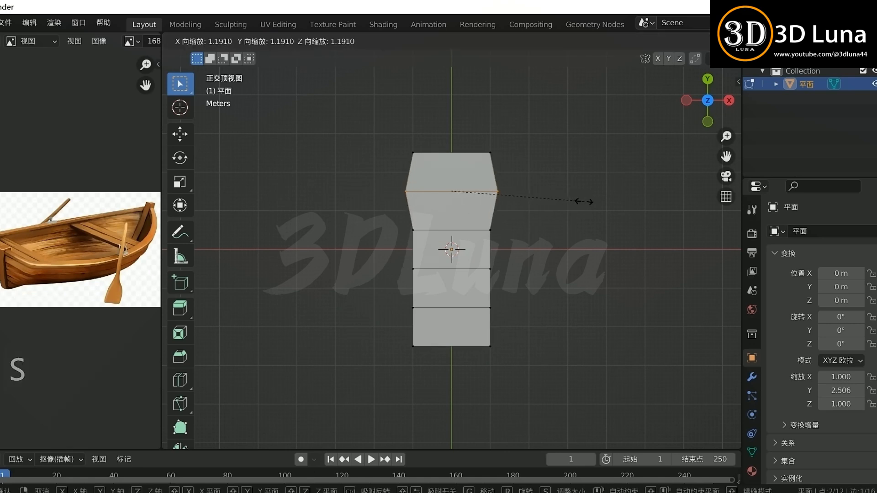
click(582, 203)
drag(354, 131, 577, 168)
key(s)
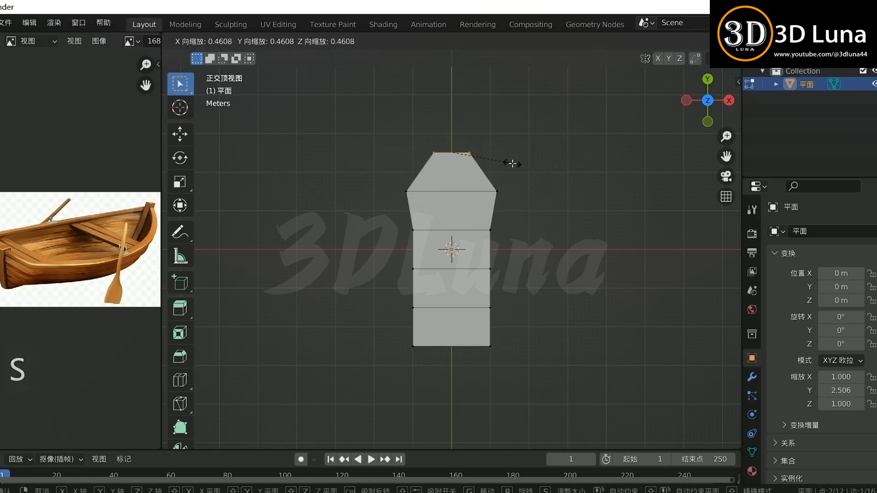
click(511, 162)
drag(366, 184, 599, 214)
key(s)
click(580, 207)
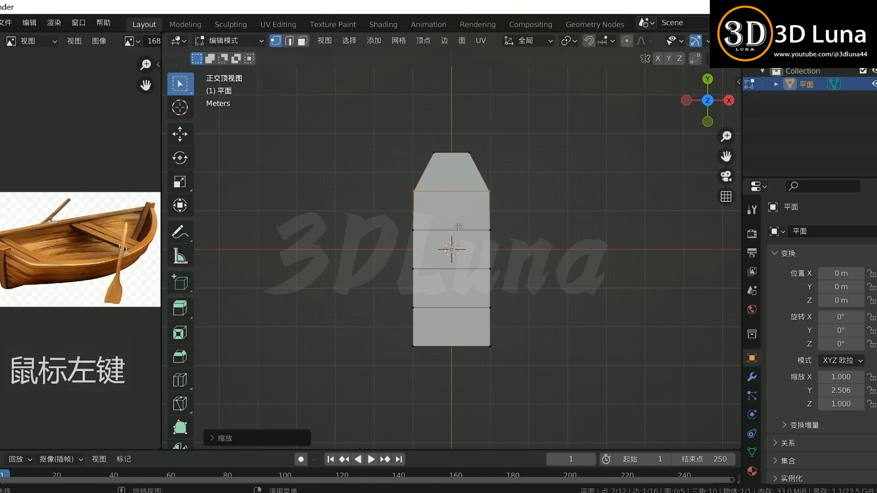
Widen the two middle cross edges of the plane so its sides bulge outward.
click(588, 256)
key(s)
click(606, 255)
drag(367, 254, 578, 281)
key(s)
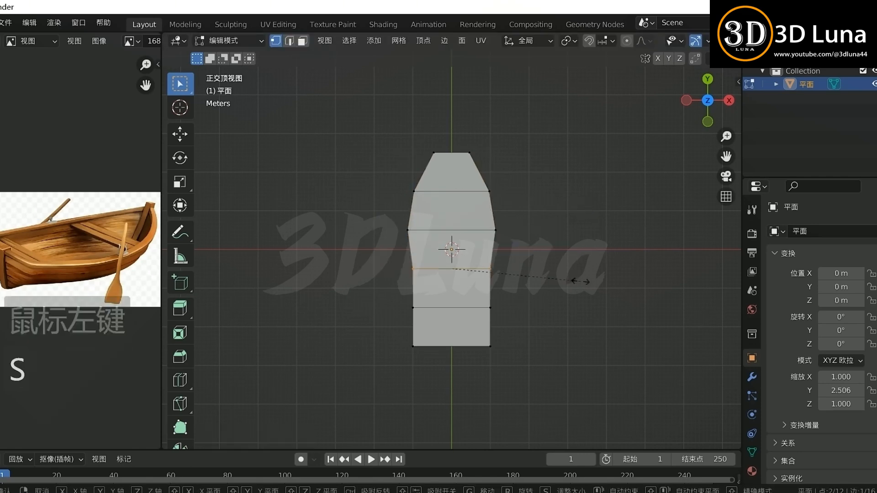
click(610, 284)
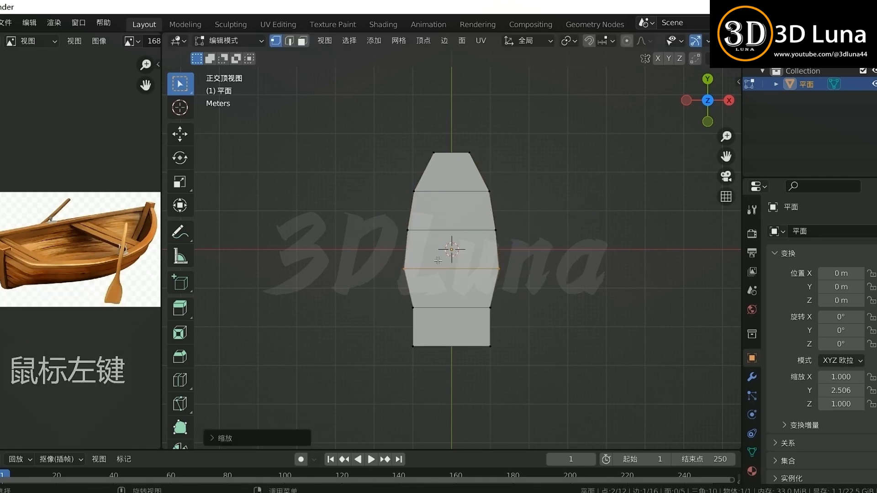
drag(369, 212, 588, 245)
key(s)
click(610, 251)
Scale the cross edge nearest the stern up by about 1.2, and widen the two middle cross edges further.
drag(383, 304, 586, 333)
key(s)
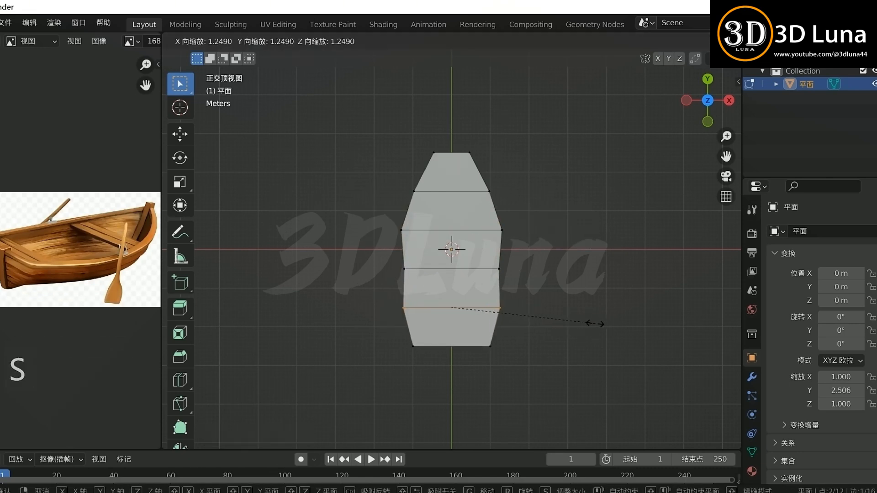
click(587, 322)
drag(354, 256, 604, 293)
key(s)
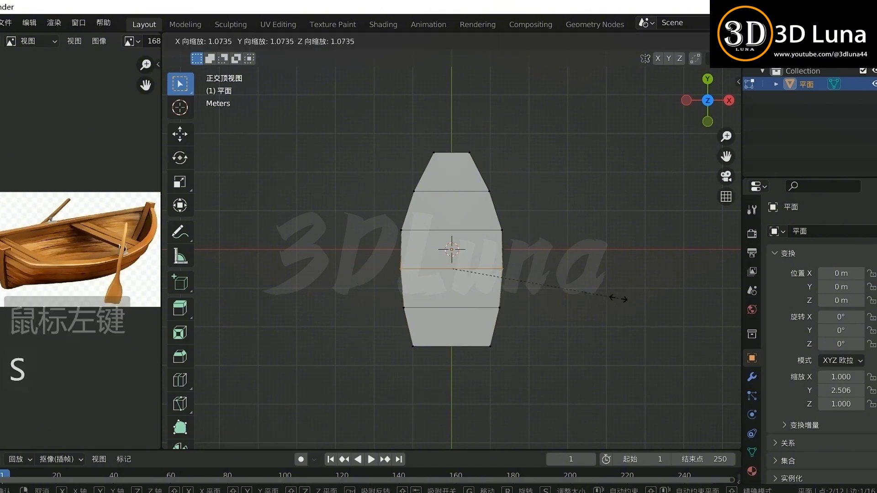
click(631, 298)
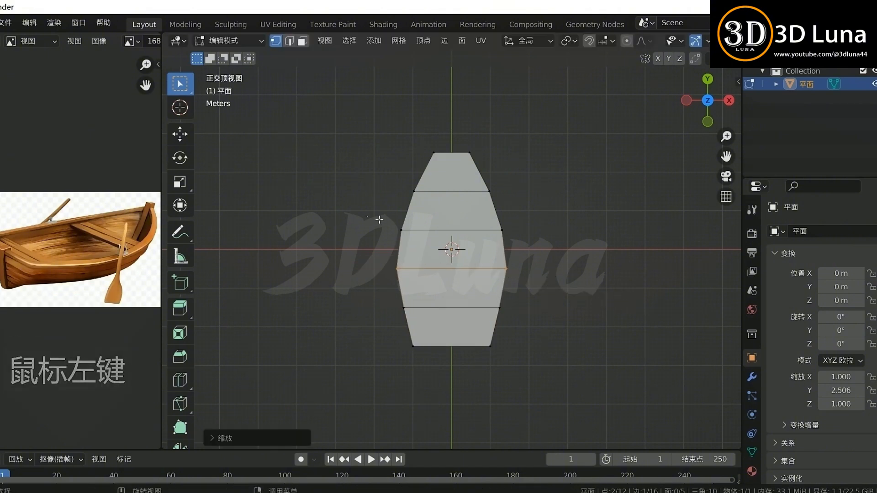
drag(379, 220, 525, 242)
key(s)
click(581, 252)
click(505, 352)
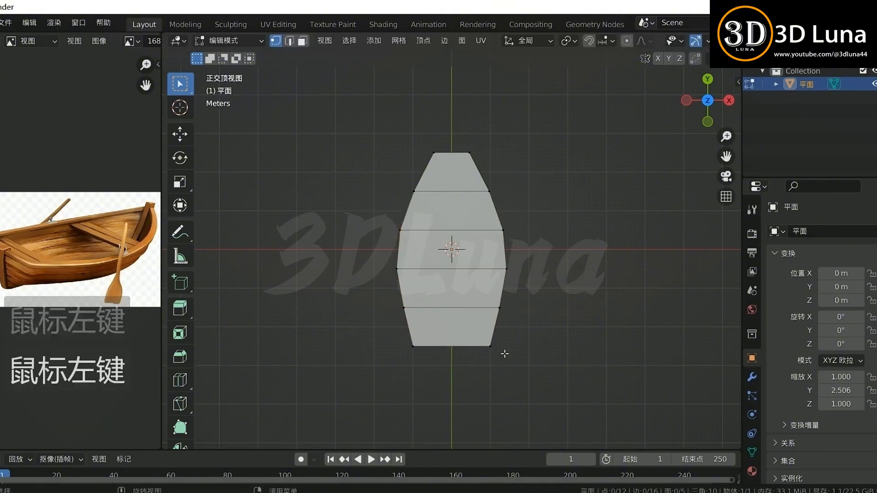
Slightly widen the two cross edges nearest the stern, scaling each about the outline's centreline.
drag(395, 294, 560, 311)
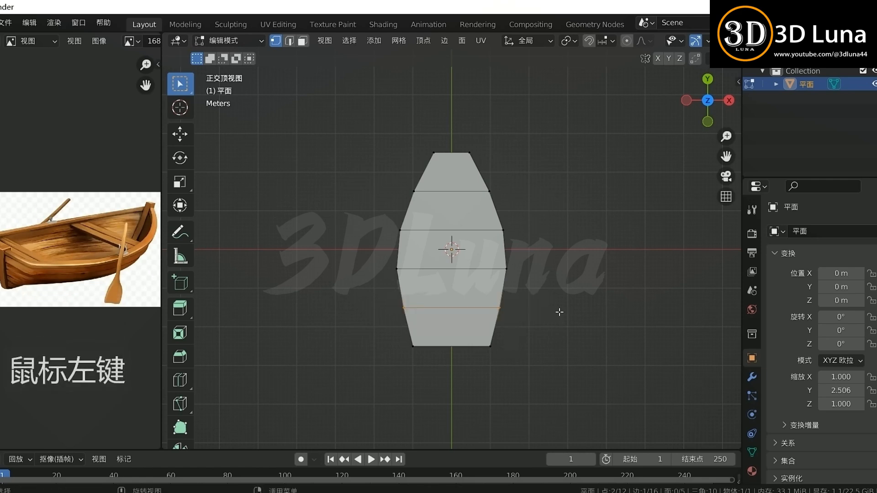
key(s)
click(545, 309)
drag(374, 249, 558, 285)
key(s)
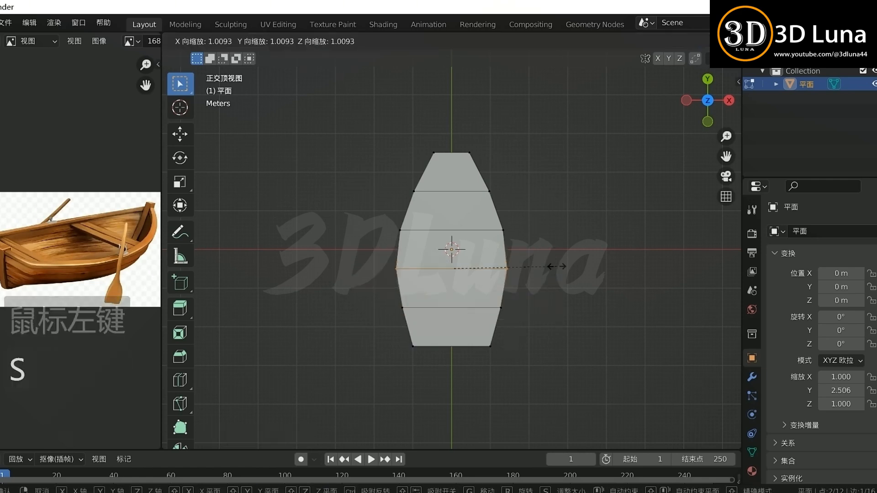
click(558, 265)
Slightly widen the two cross edges in the front half of the outline, nearest the bow.
drag(358, 212, 558, 239)
key(s)
click(563, 241)
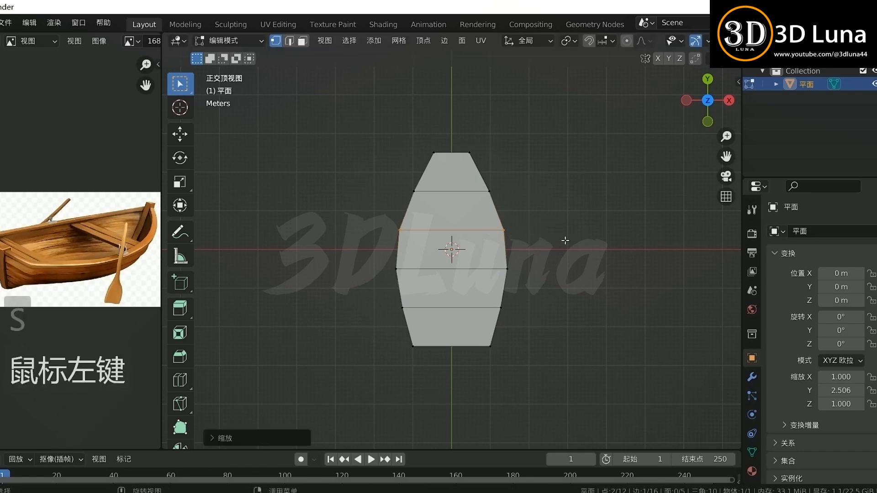
drag(396, 182, 561, 204)
key(s)
click(551, 206)
Narrow the bow's end edge to about a third of its width.
drag(380, 112, 573, 174)
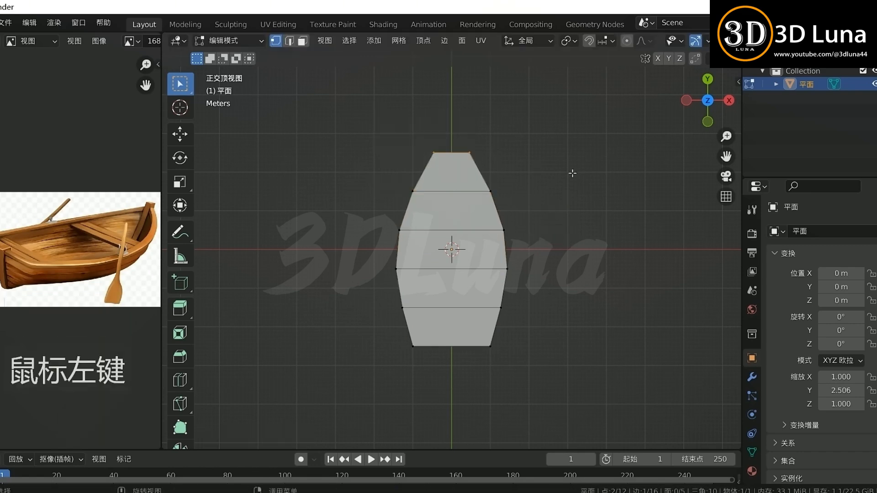
key(s)
click(425, 180)
Edge-slide the two cross edges nearest the bow forward, moving the second one by a factor of about -0.36.
drag(342, 171, 539, 220)
key(g)
key(g)
click(513, 188)
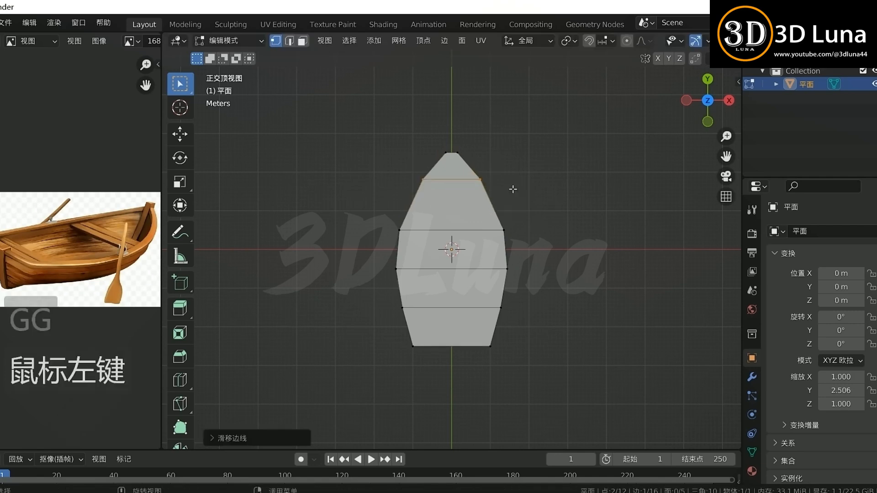
drag(345, 209, 542, 259)
key(g)
key(g)
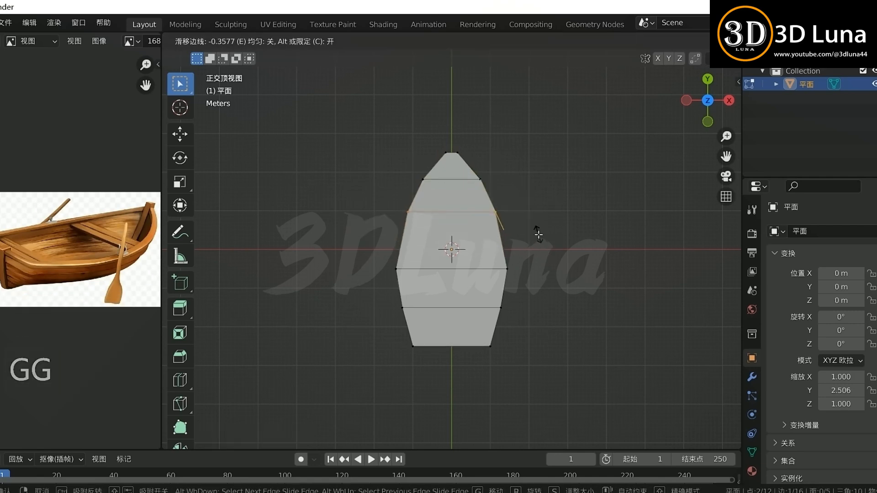
click(538, 235)
Edge-slide the middle cross edge toward the bow by a factor of about -0.18 and widen it slightly.
drag(348, 249, 534, 292)
key(g)
key(g)
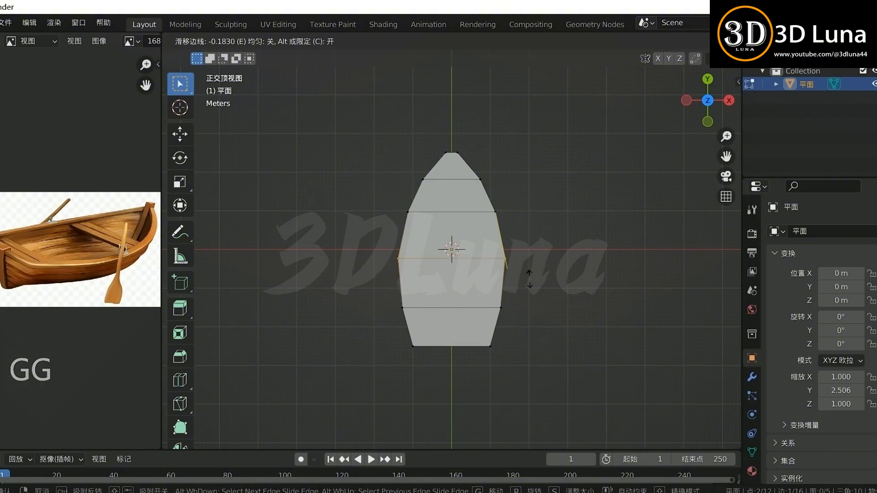
click(529, 279)
key(s)
click(543, 280)
click(548, 287)
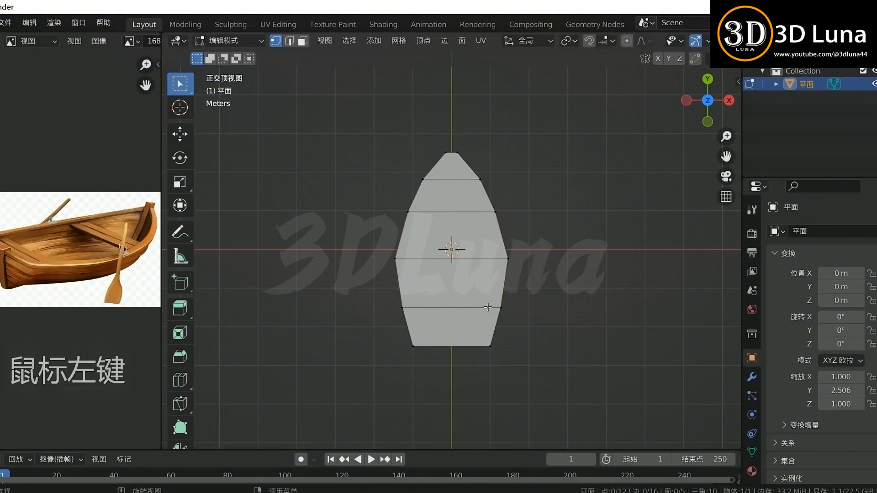
Slightly narrow the cross edge nearest the stern so the side curves inward.
drag(368, 286, 573, 329)
key(s)
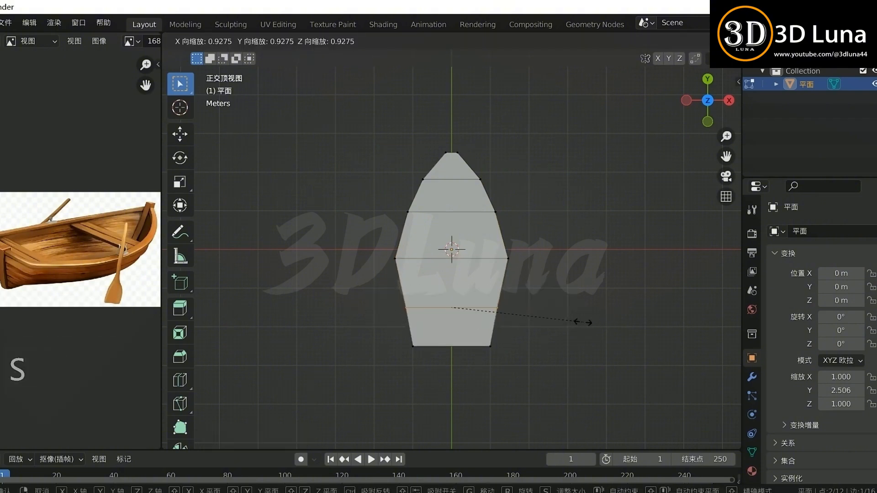
click(588, 322)
click(546, 317)
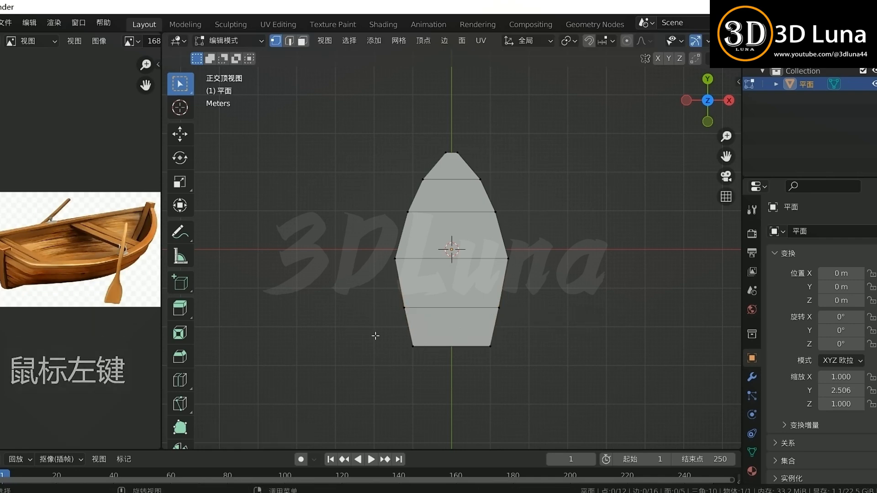
Narrow the stern's end edge and move it backward along the Y axis to lengthen the boat.
drag(375, 335, 547, 371)
key(s)
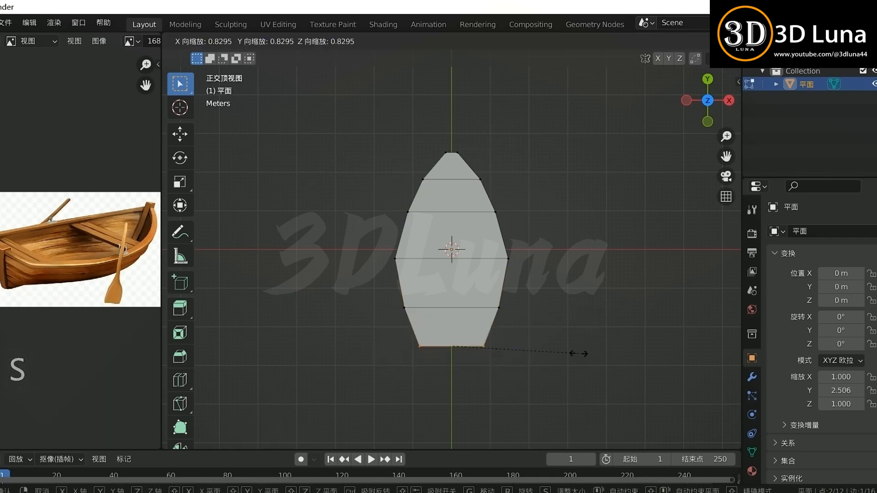
click(584, 353)
key(g)
key(y)
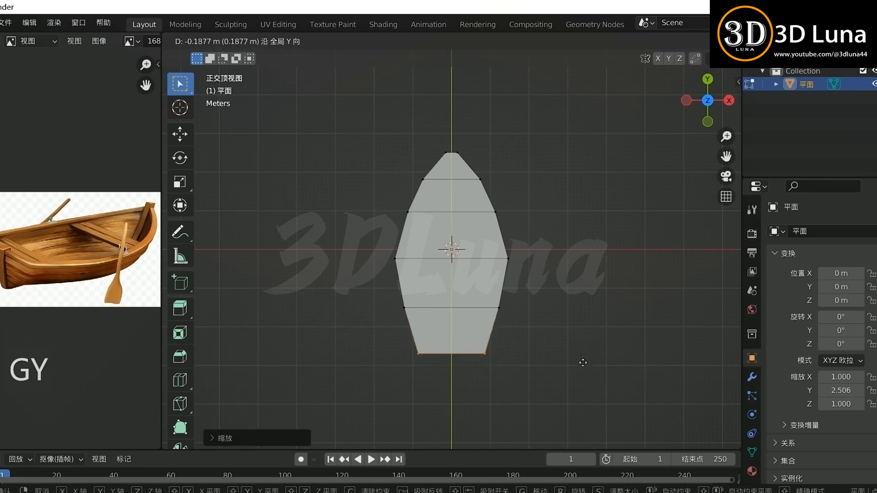
click(584, 368)
click(572, 236)
Select the whole outline and extrude it straight down along the global Z axis to give the hull depth.
middle_drag(574, 235, 537, 145)
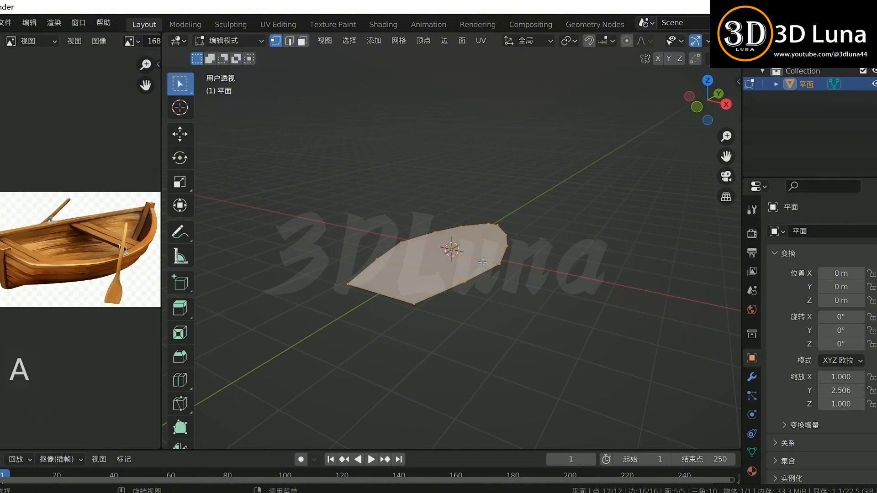
middle_drag(487, 274, 525, 261)
key(e)
key(z)
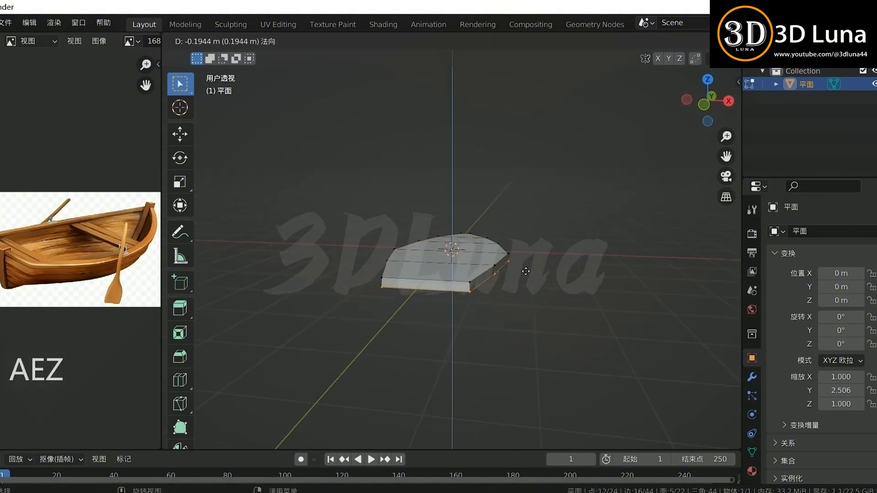
key(z)
click(525, 299)
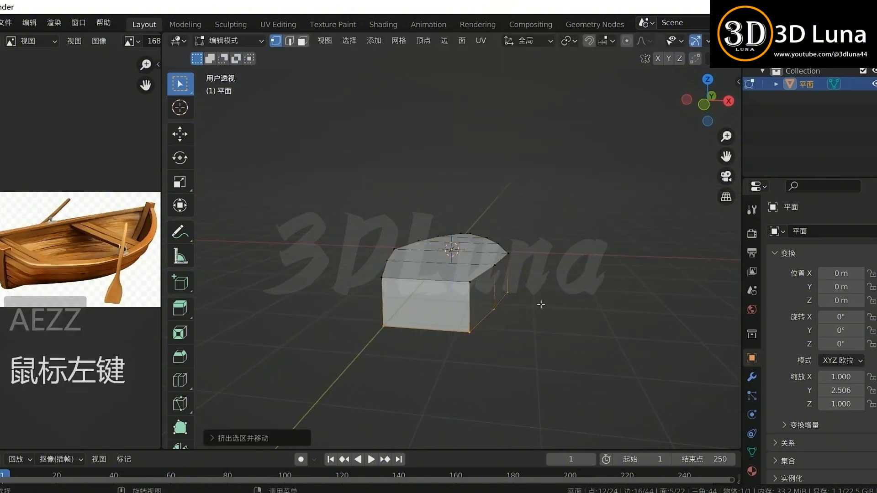
Scale the extruded bottom down to about 0.41 and lengthen it along the Y axis.
middle_drag(540, 303, 607, 254)
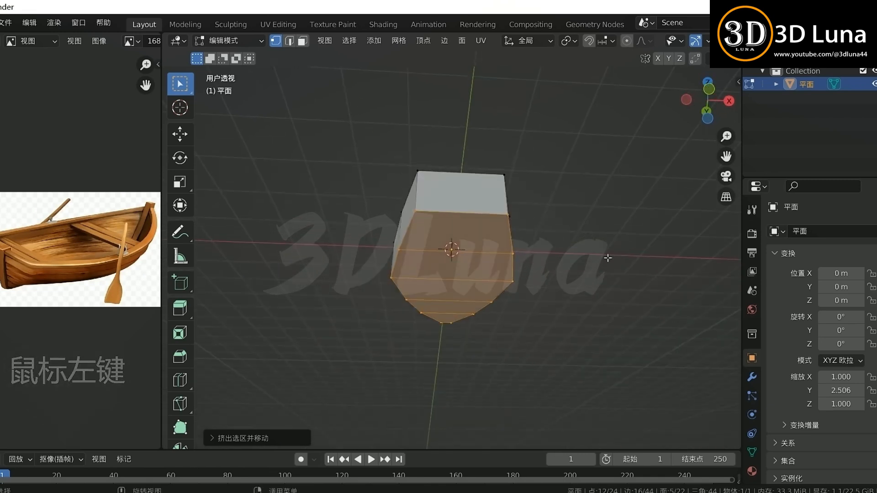
key(s)
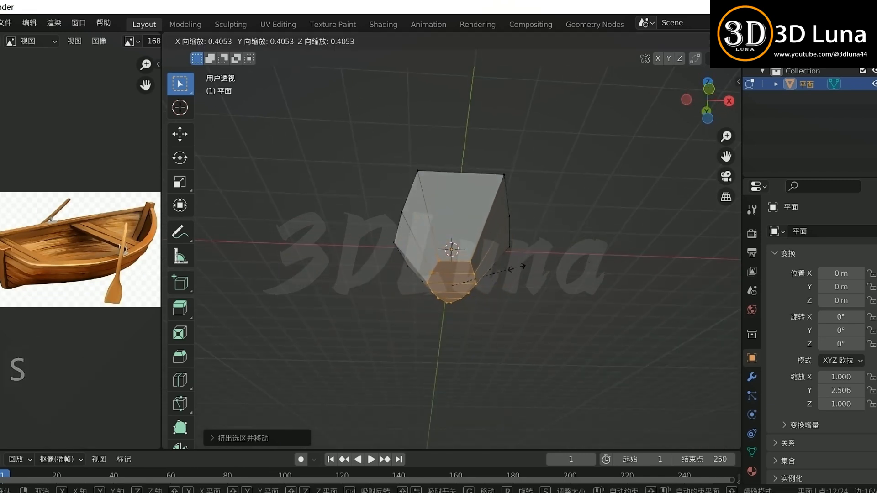
click(512, 269)
middle_drag(519, 268, 411, 352)
key(s)
key(y)
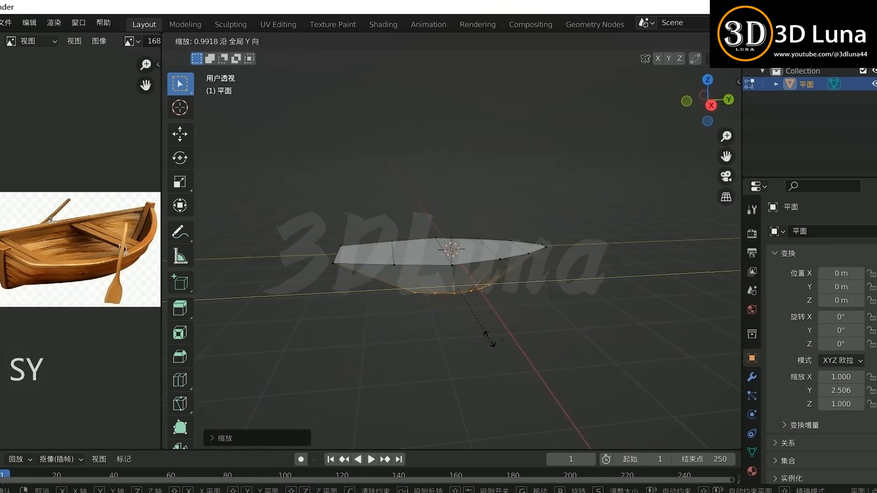
click(564, 338)
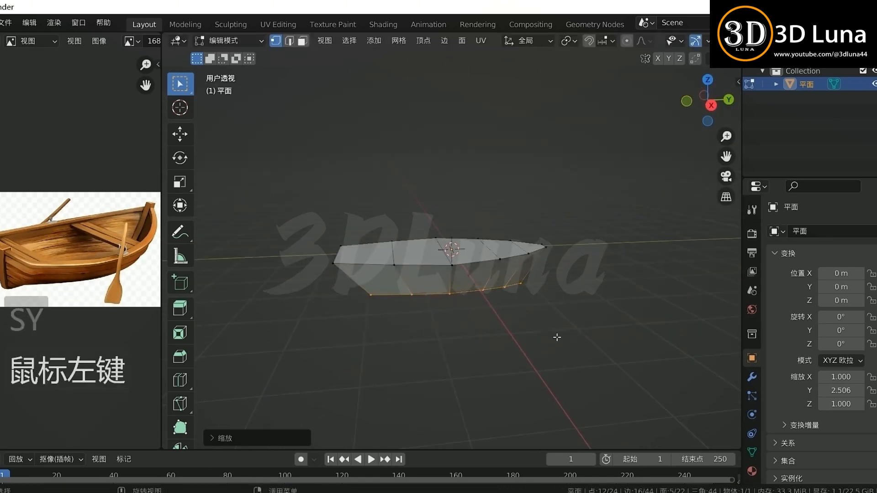
middle_drag(556, 339, 651, 295)
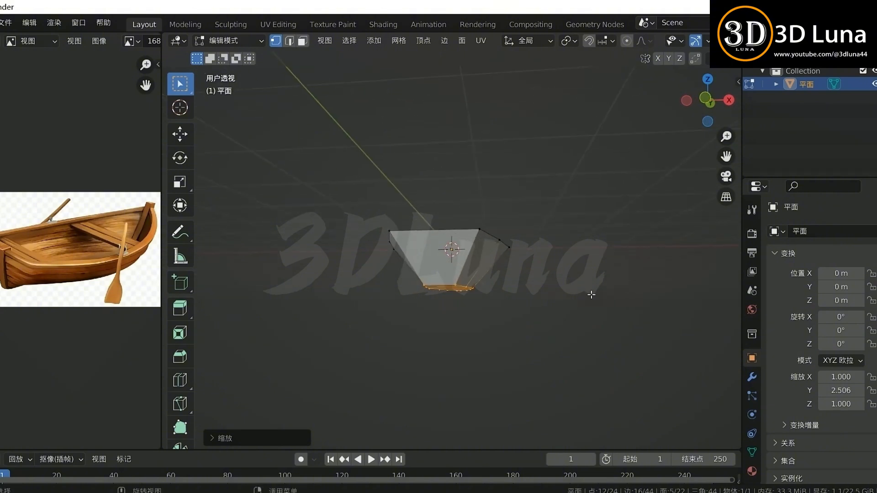
middle_drag(591, 295, 555, 325)
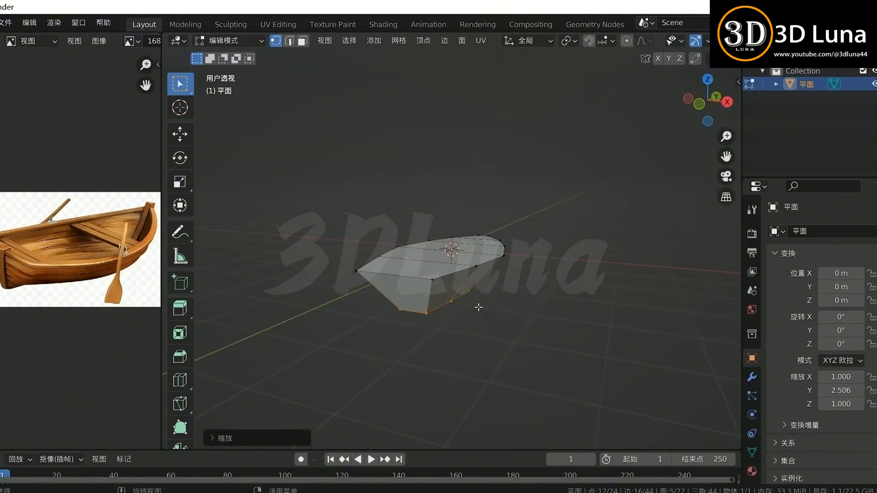
middle_drag(478, 307, 446, 249)
key(ctrl+r)
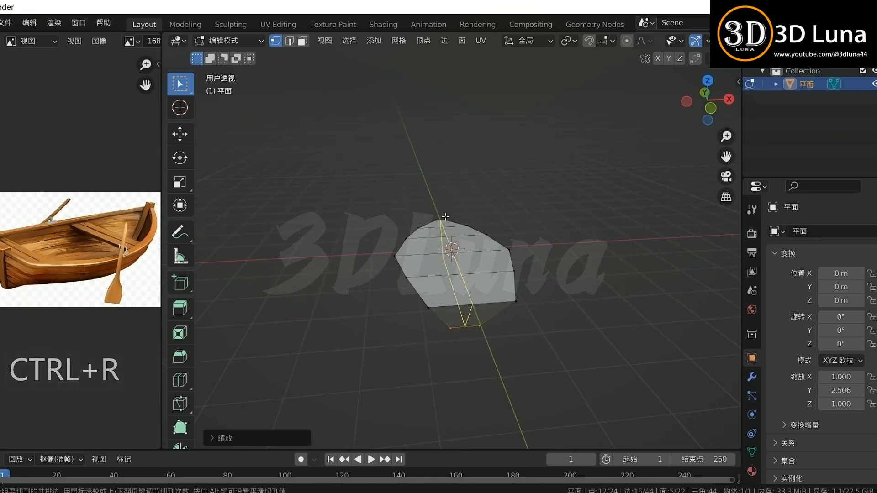
right_click(508, 238)
Add one lengthwise loop cut along the hull's centreline from bow to stern, without sliding it.
middle_drag(552, 273, 536, 321)
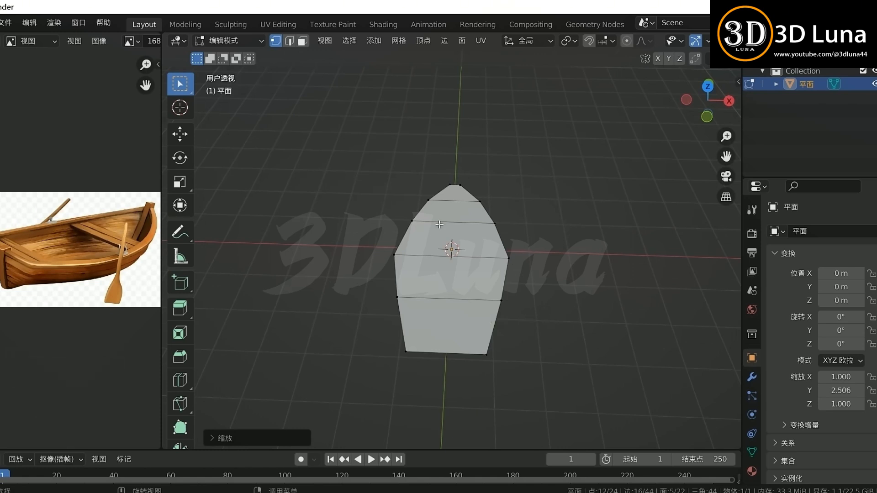
key(ctrl+r)
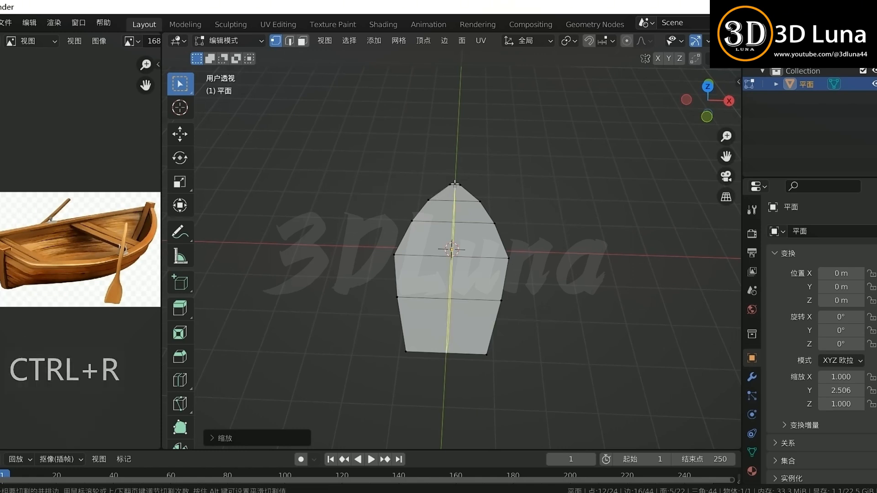
click(457, 187)
right_click(540, 236)
middle_drag(541, 237, 520, 235)
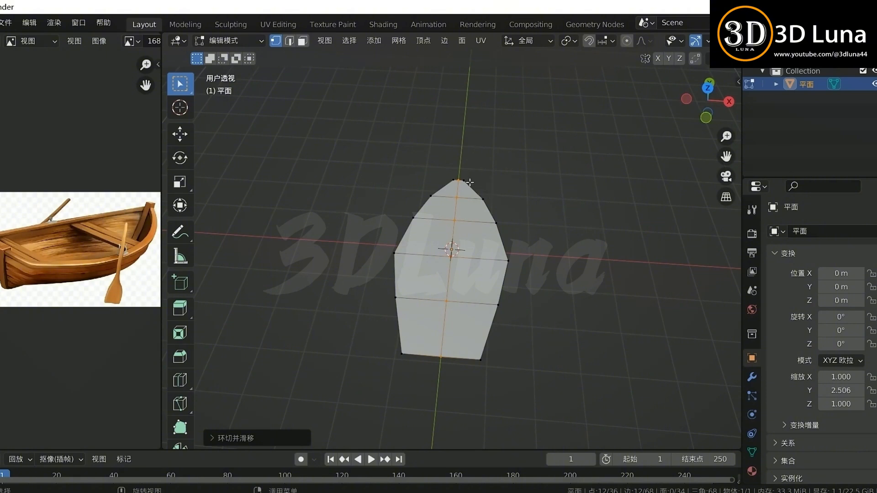
Select the two upper corner vertices of the bow and scale them apart to widen the bow tip.
middle_drag(494, 189, 367, 120)
click(547, 249)
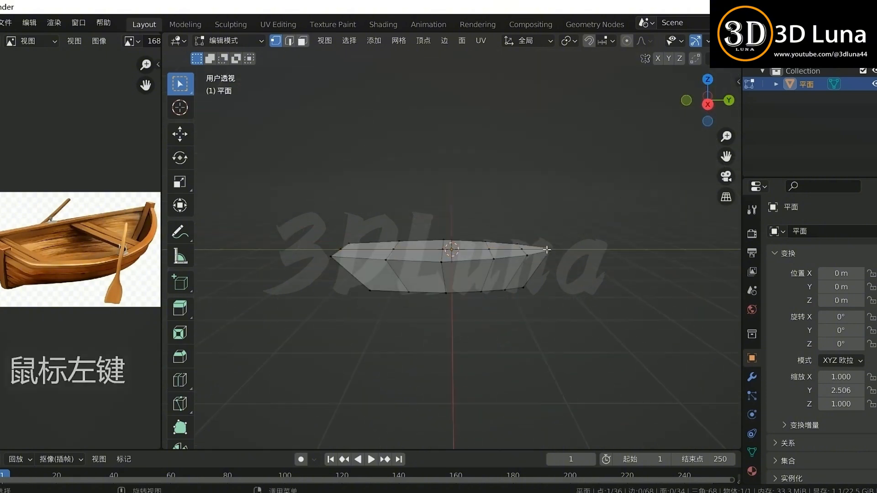
middle_drag(548, 256, 610, 270)
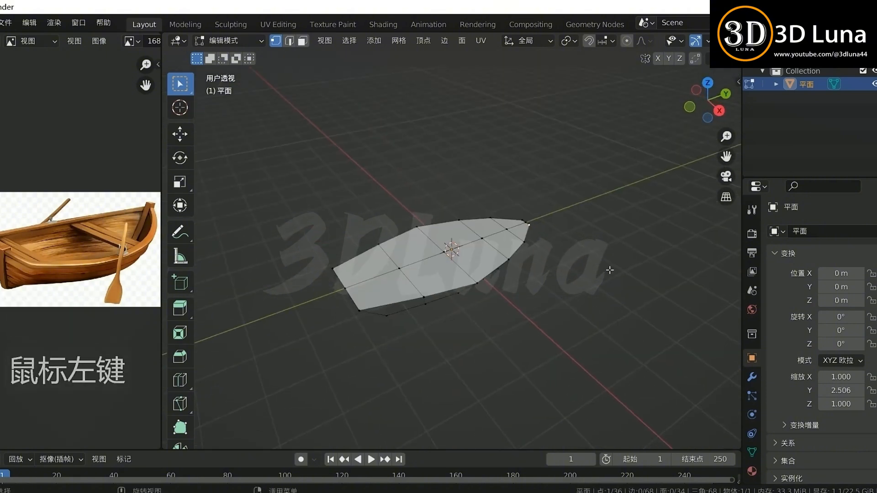
shift+click(524, 221)
key(KP_7)
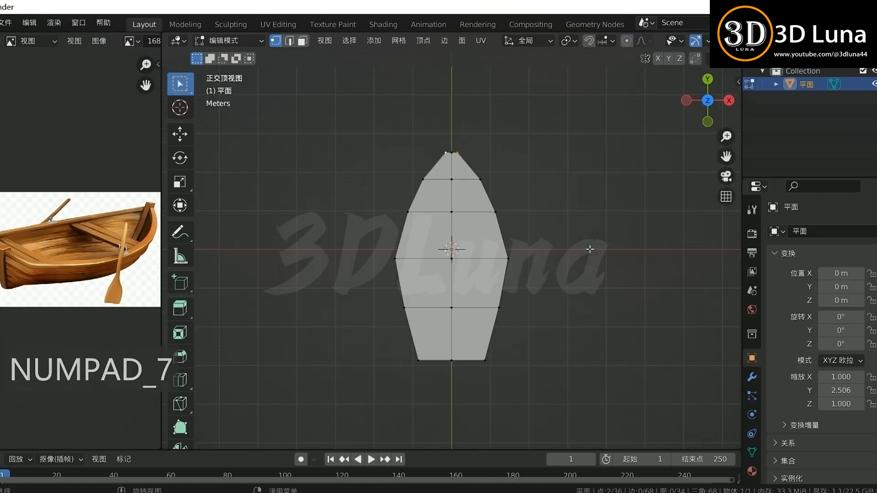
shift+middle_drag(483, 192, 509, 245)
key(s)
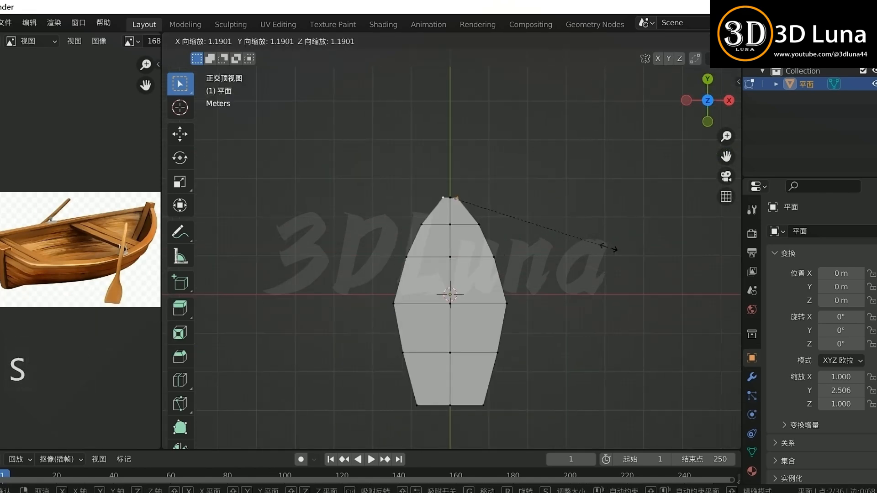
click(698, 255)
Bevel the lengthwise centre edge loop by about 0.185 m into a narrow strip around the hull.
key(2)
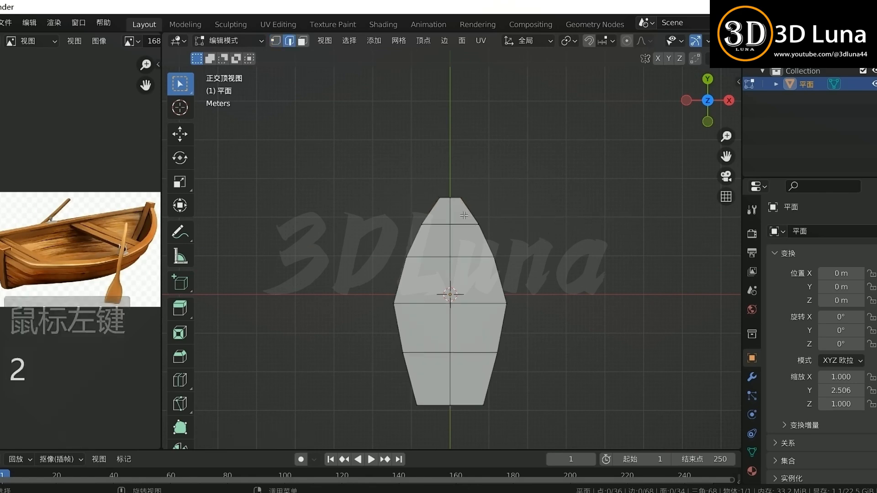
click(474, 219)
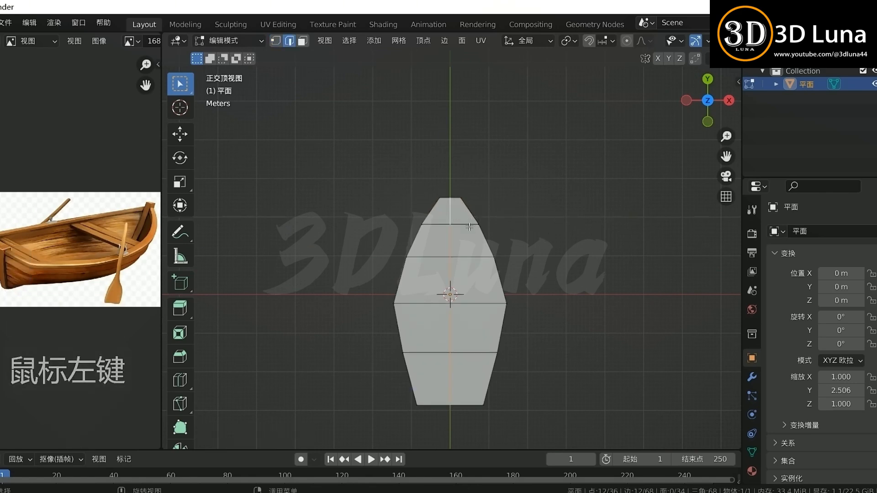
key(ctrl+b)
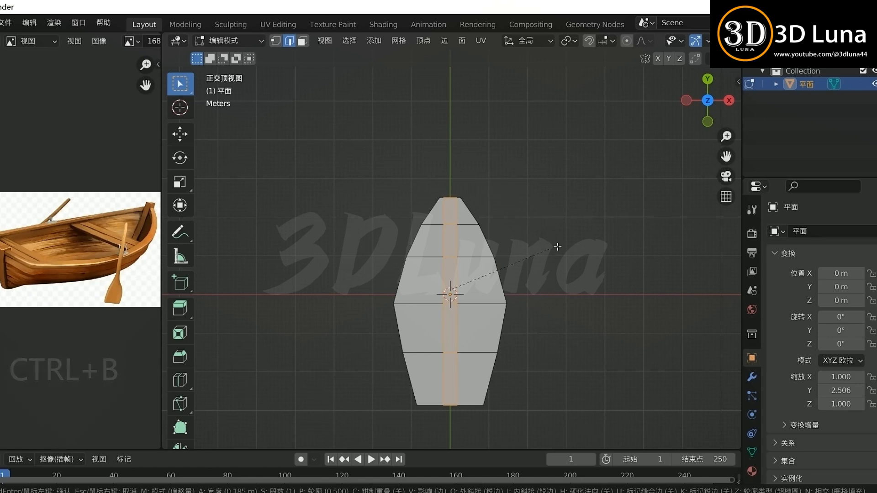
click(556, 247)
middle_drag(557, 254, 516, 117)
click(501, 255)
Select all the faces covering the top of the hull from bow to stern and delete them to open the boat.
middle_drag(500, 255, 504, 301)
click(442, 233)
shift+click(453, 229)
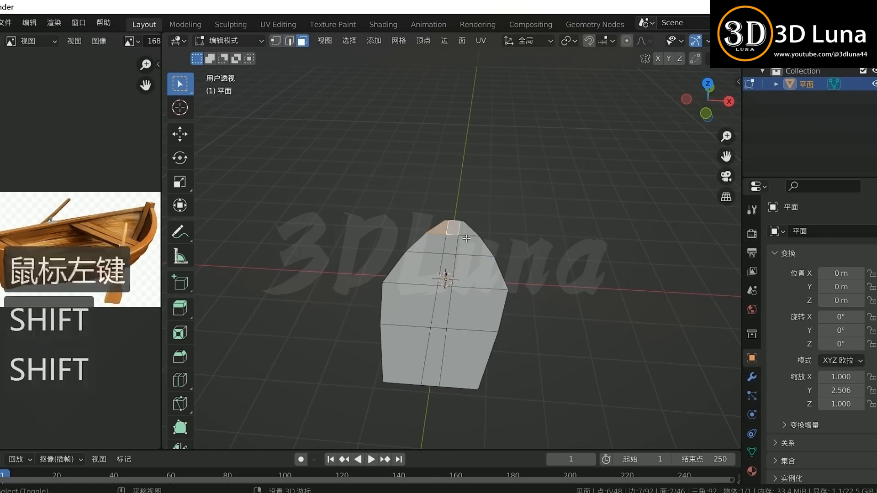
shift+click(467, 231)
shift+click(472, 245)
shift+click(451, 245)
shift+click(434, 245)
shift+click(431, 262)
shift+click(440, 270)
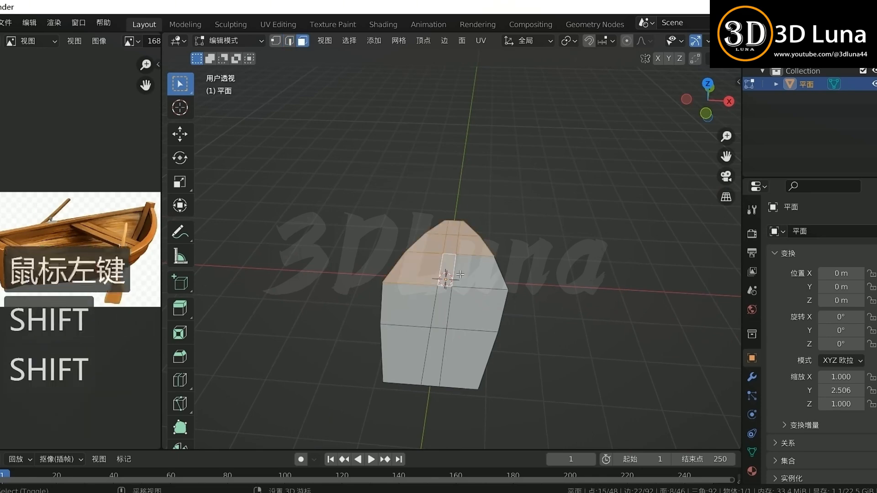
shift+click(466, 272)
shift+click(471, 305)
shift+click(438, 306)
shift+click(409, 305)
shift+click(413, 344)
shift+click(431, 360)
shift+click(461, 348)
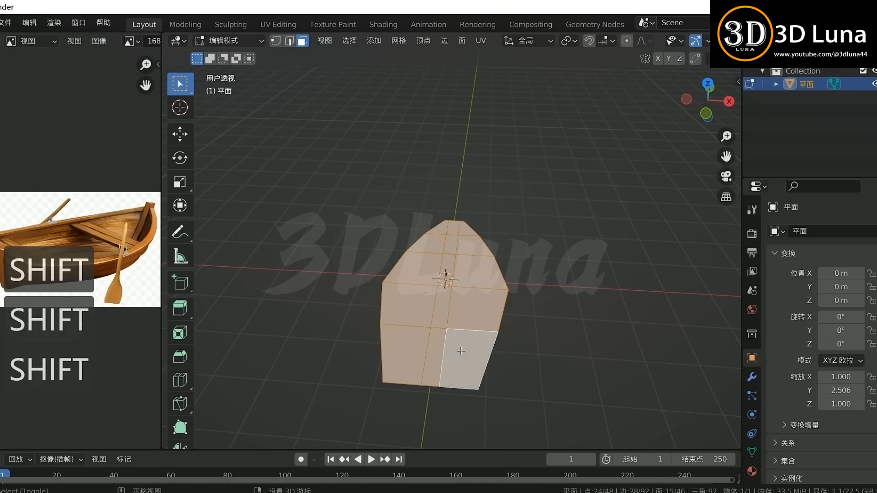
key(x)
click(517, 343)
Try to merge each of the two close vertex pairs at the bottom of the bow at their centre.
middle_drag(573, 303, 524, 276)
scroll(504, 240, up, 5)
middle_drag(504, 240, 292, 212)
scroll(489, 334, up, 2)
middle_drag(489, 334, 522, 318)
key(Tab)
key(Tab)
key(1)
key(alt+z)
click(485, 302)
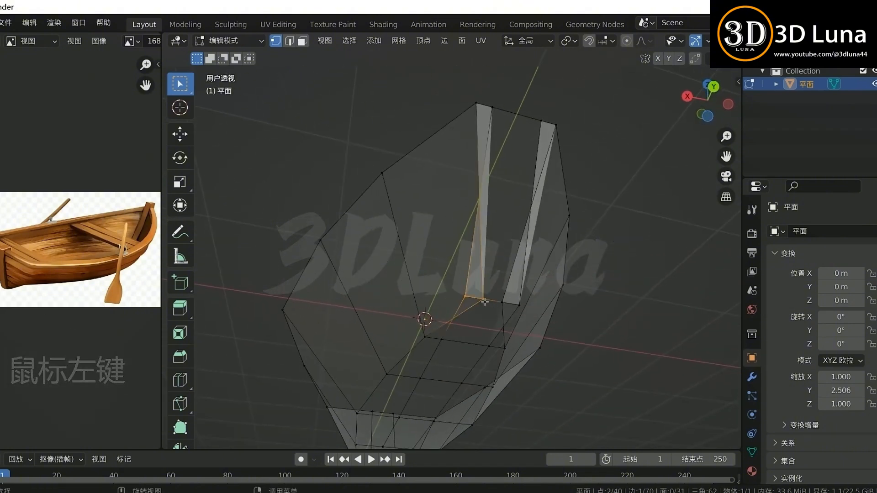
key(m)
click(484, 302)
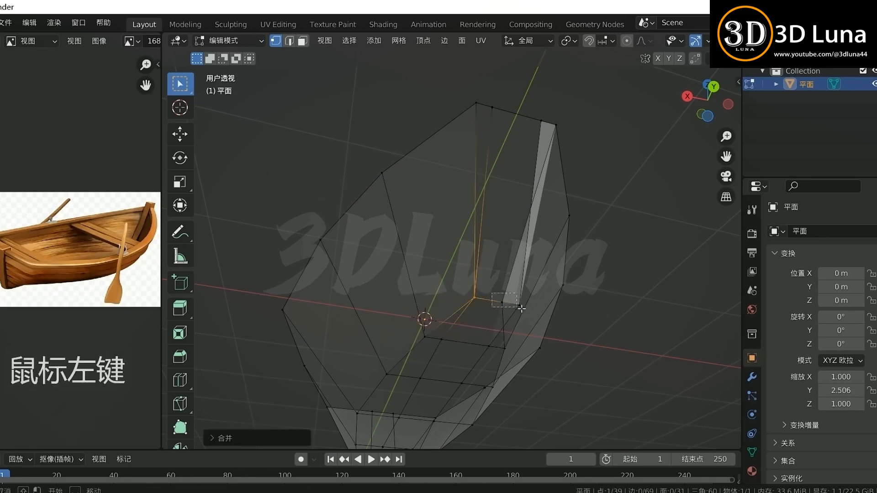
key(m)
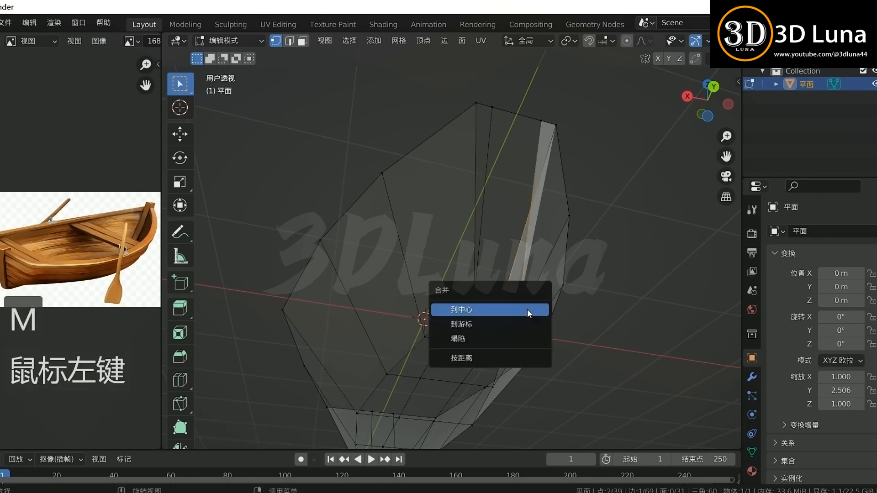
click(527, 308)
Inspect the merged bow from the outside and undo both vertex merges.
middle_drag(581, 303, 552, 349)
click(632, 367)
middle_drag(608, 368, 580, 380)
key(Tab)
key(Tab)
key(alt+z)
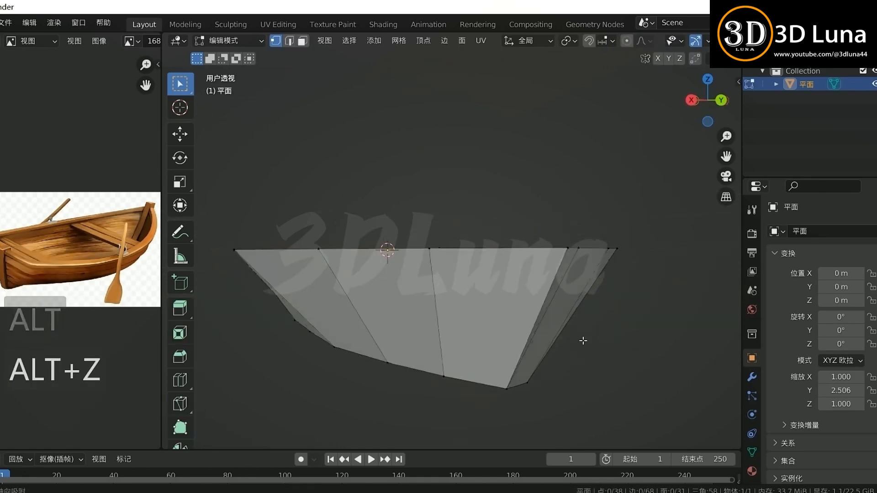
middle_drag(581, 341, 405, 264)
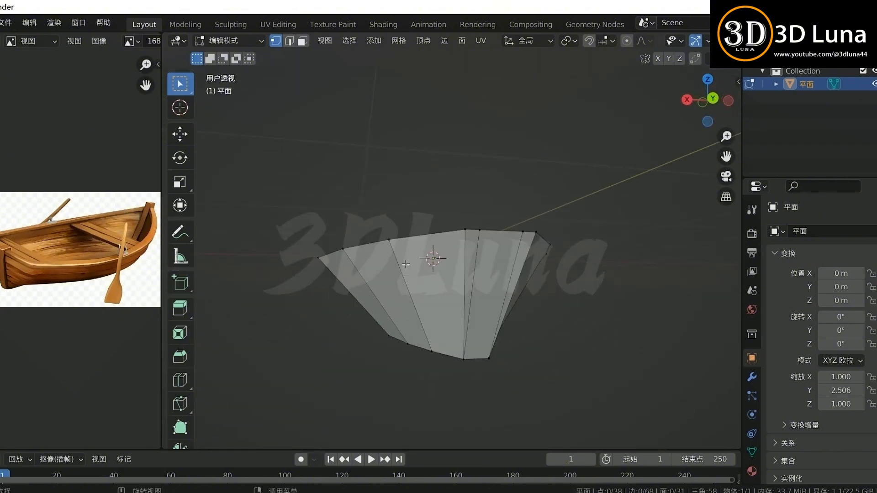
scroll(528, 327, up, 1)
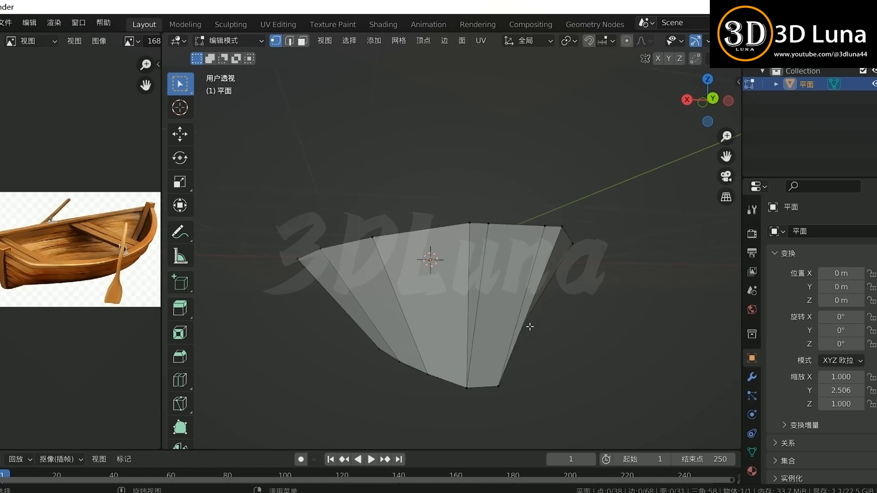
scroll(529, 327, down, 1)
key(ctrl+z)
key(ctrl+z)
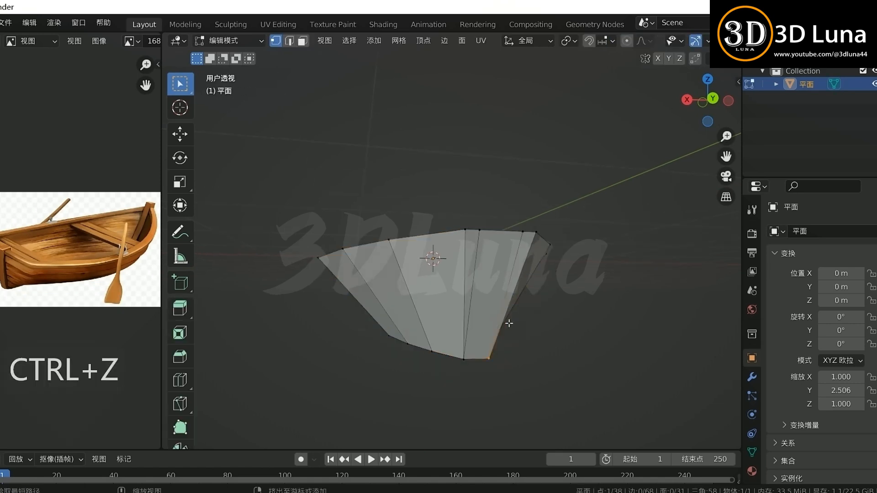
key(ctrl+z)
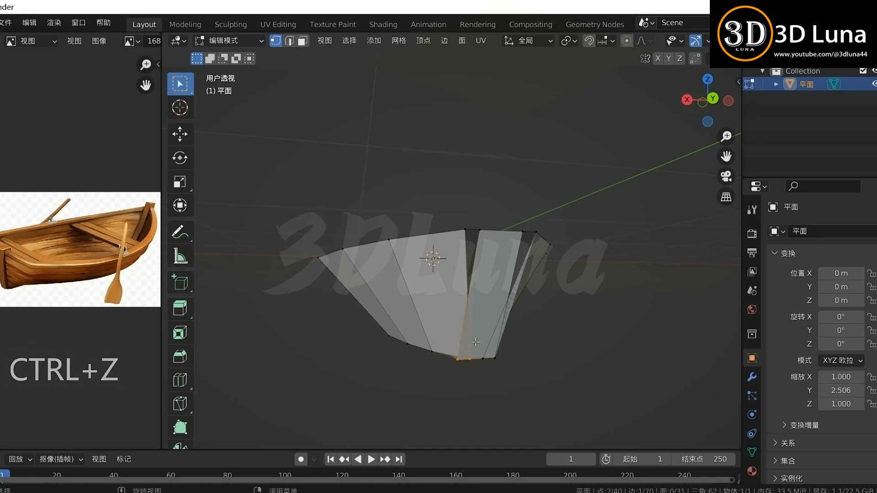
Select the two inner vertices at the bottom of the bow and scale them apart to widen the centre strip.
click(475, 342)
middle_drag(476, 342, 544, 352)
shift+click(487, 346)
key(s)
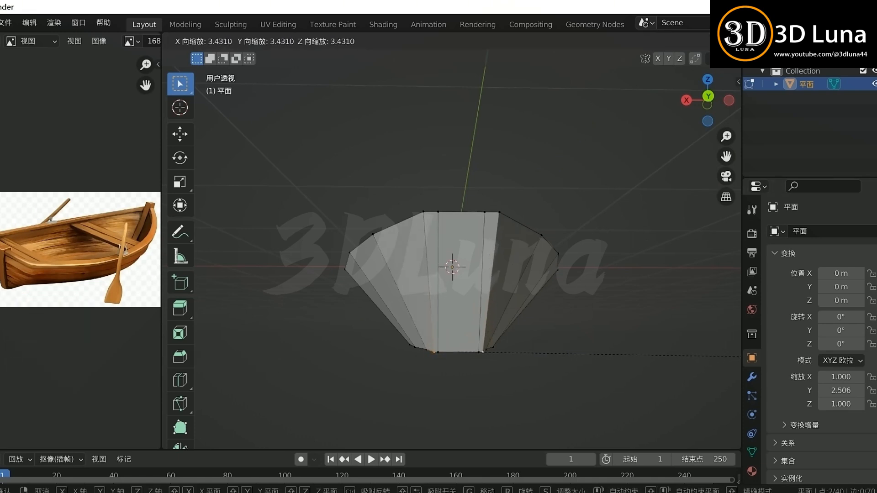
click(179, 361)
Select the centre strip of faces running down the bow, along the hull's bottom and up the stern.
middle_drag(492, 397, 428, 322)
key(2)
click(526, 244)
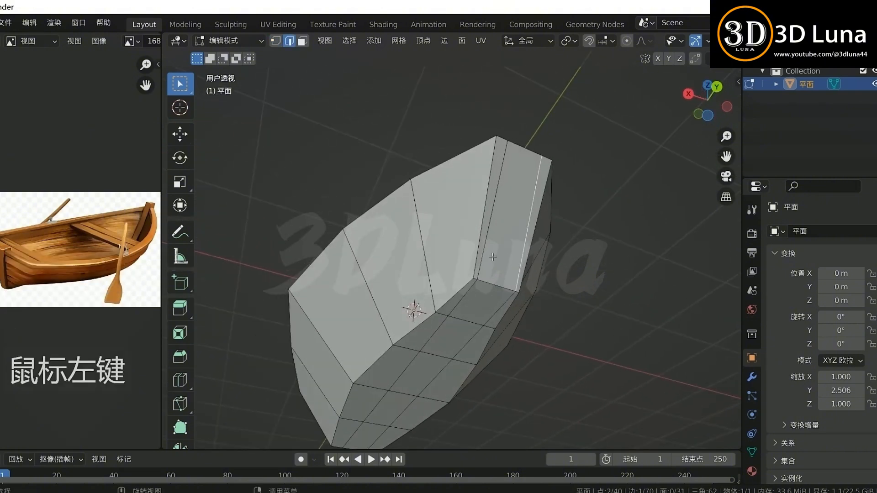
key(3)
click(504, 247)
shift+click(479, 304)
shift+click(418, 377)
shift+click(445, 340)
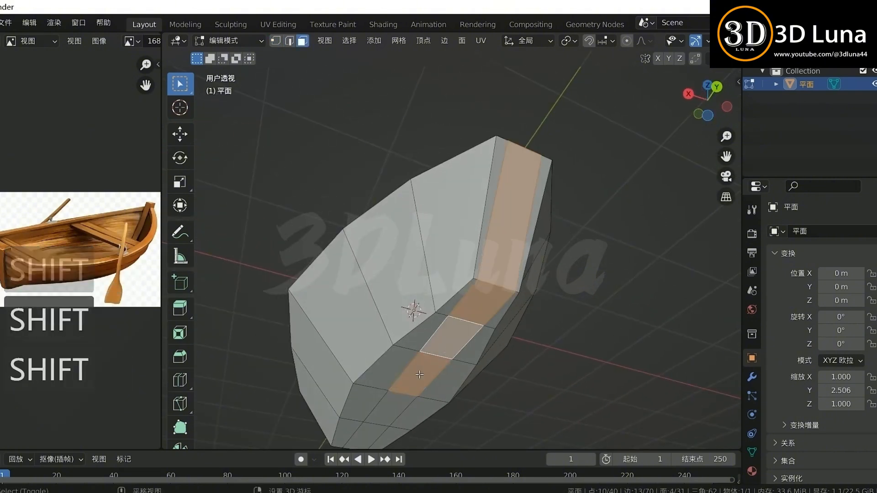
scroll(405, 383, down, 2)
shift+click(396, 365)
shift+click(382, 390)
middle_drag(343, 377, 572, 441)
shift+click(325, 255)
middle_drag(325, 254, 488, 326)
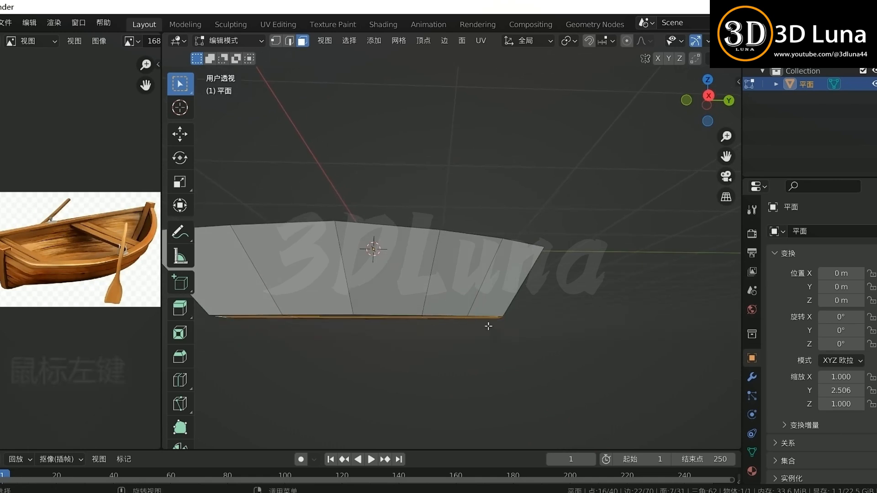
Try to extrude the selected centre strip along its normals.
key(alt+e)
click(591, 355)
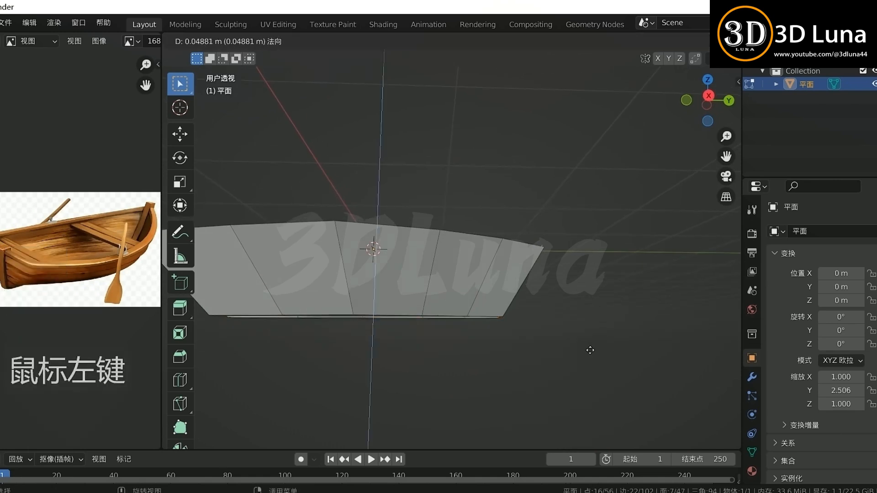
right_click(612, 370)
middle_drag(612, 372, 627, 357)
key(ctrl+z)
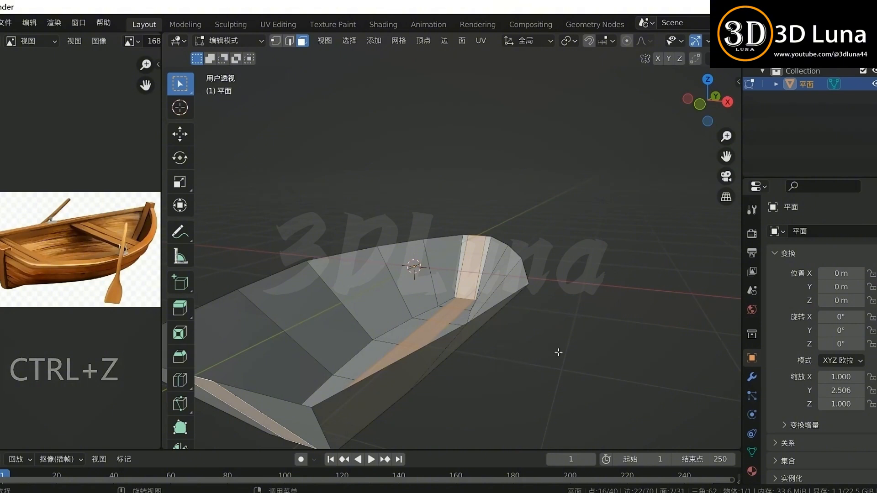
Separate the selected centre strip into its own object and return to Object Mode with that strip selected.
key(Tab)
key(Tab)
middle_drag(494, 355, 515, 347)
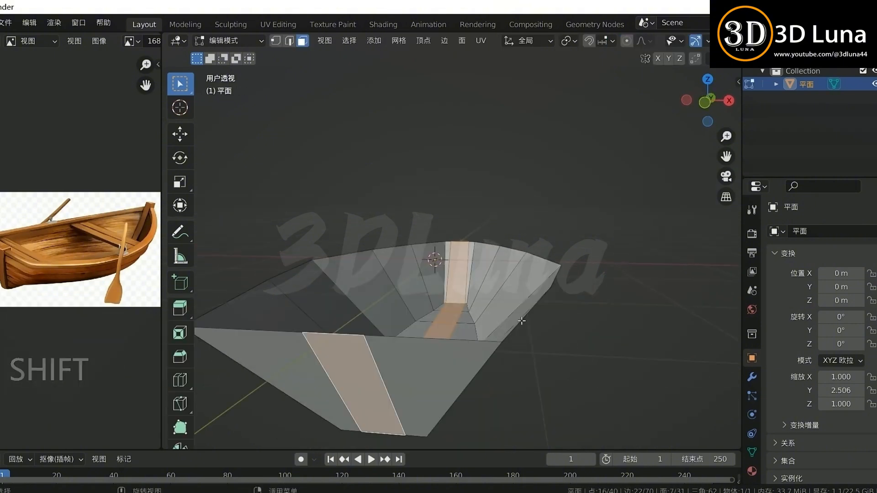
key(p)
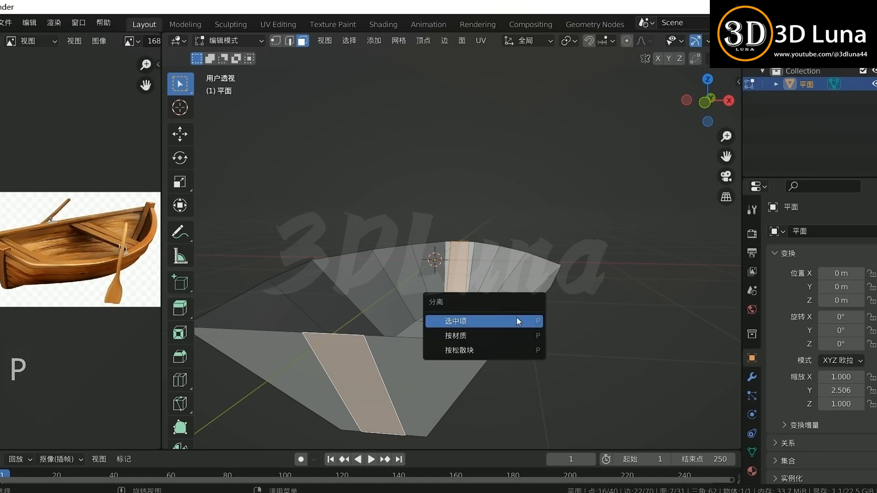
click(517, 321)
key(Tab)
click(453, 321)
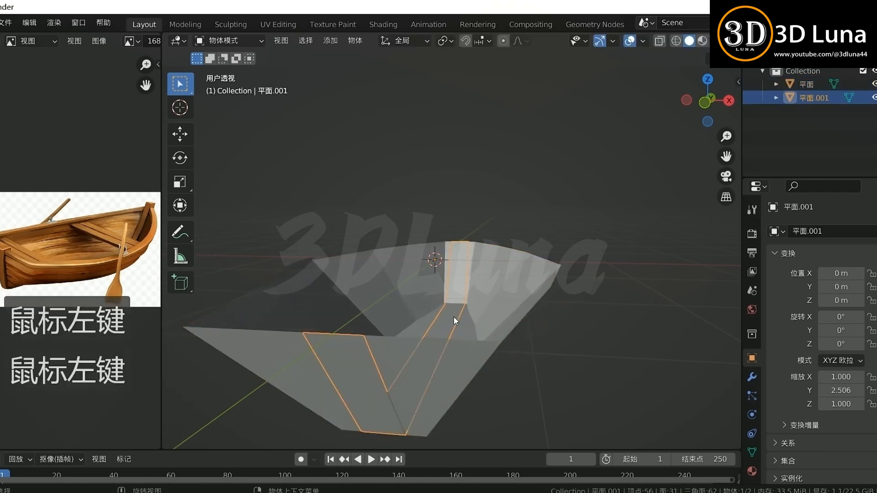
Apply the scale of the separated keel strip.
middle_drag(454, 317, 458, 342)
key(g)
right_click(487, 258)
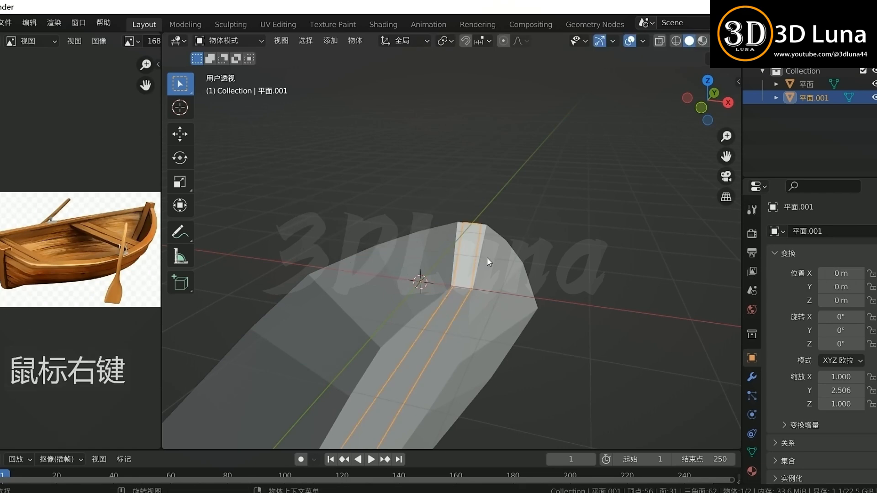
middle_drag(727, 364, 461, 336)
key(ctrl+a)
click(461, 337)
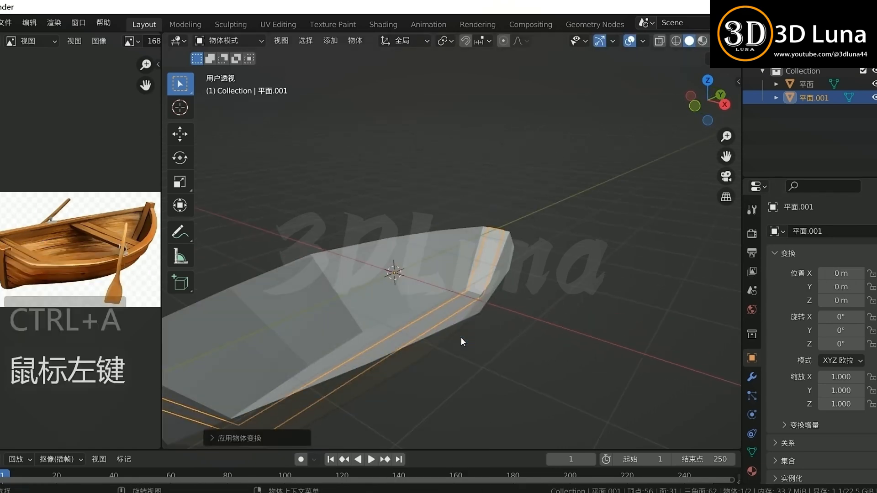
Add a Solidify modifier to the keel strip and set its offset to 0.
click(751, 235)
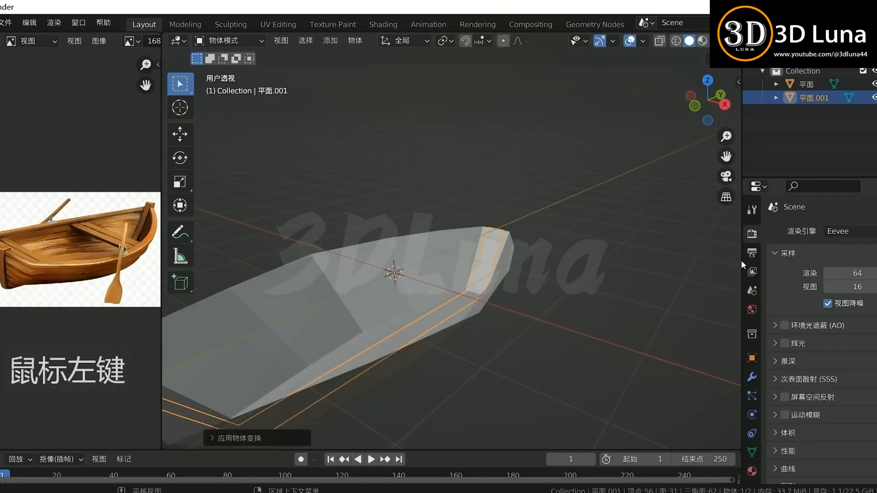
click(751, 377)
click(797, 233)
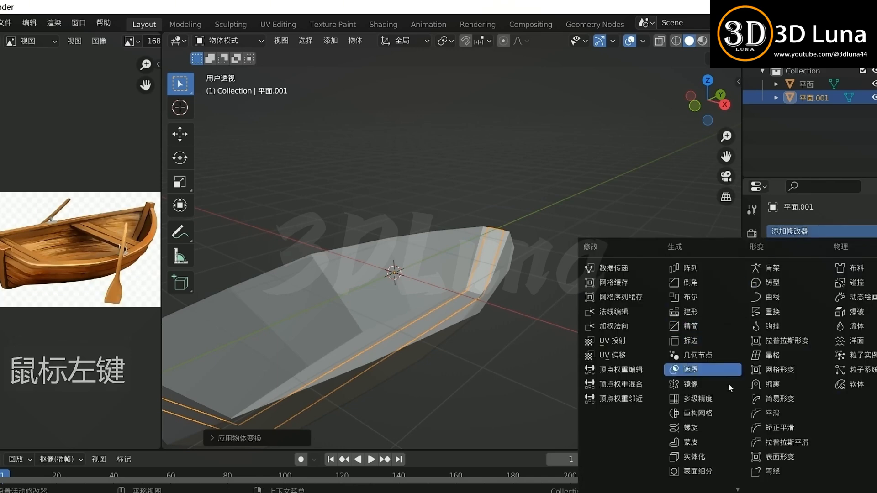
click(711, 456)
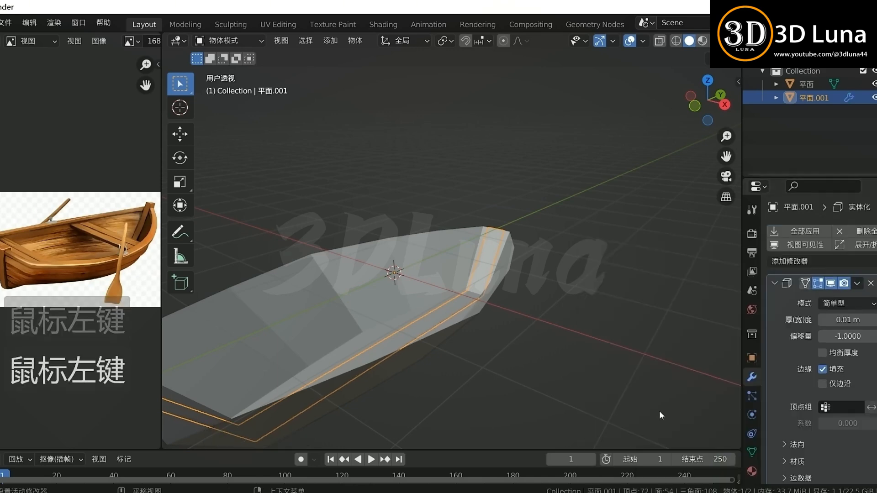
click(846, 337)
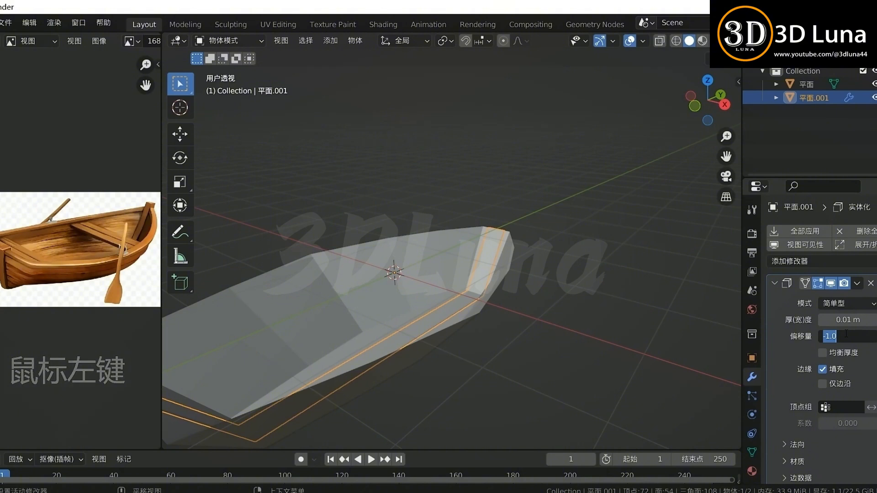
text(0)
key(Return)
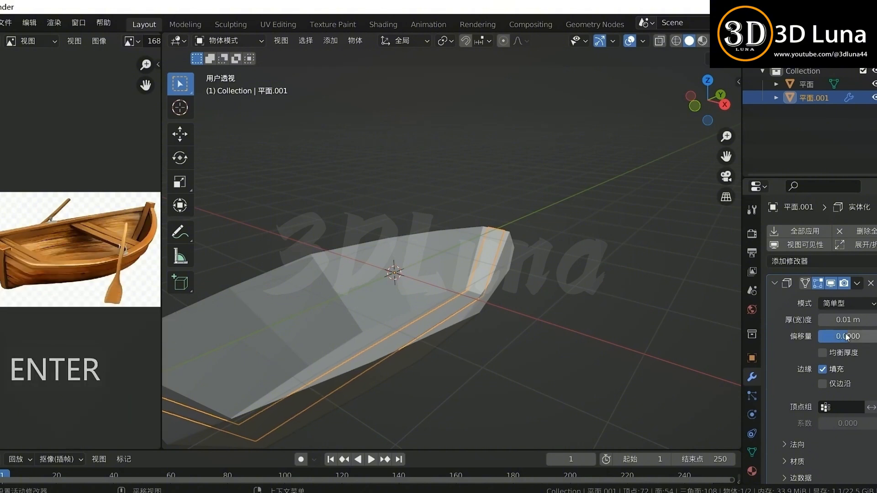
Set the keel strip's Solidify thickness to 0.34 m and apply the modifier.
drag(846, 320, 872, 319)
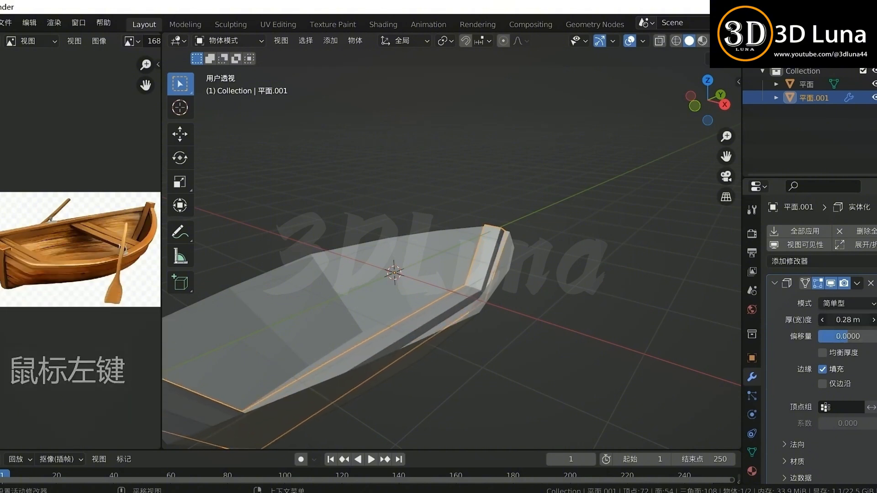
middle_drag(457, 253, 539, 259)
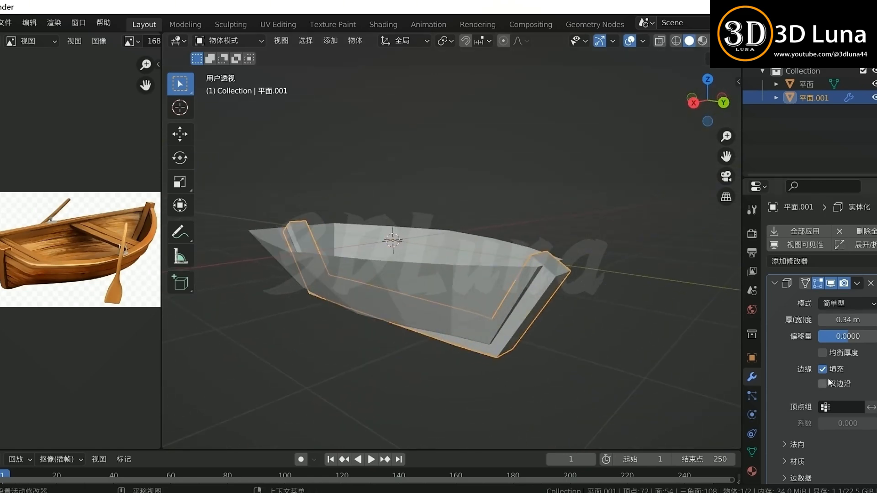
click(857, 283)
click(799, 296)
middle_drag(561, 321, 634, 318)
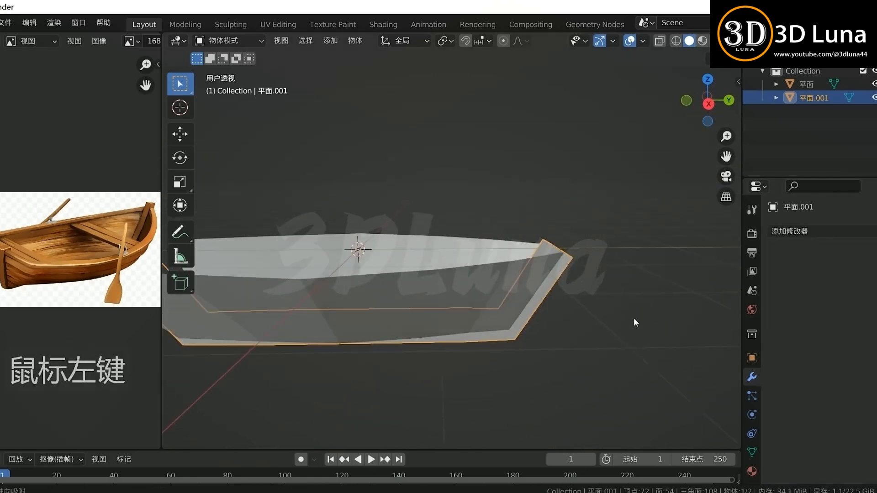
key(Tab)
key(Tab)
Select the hull object and apply its scale.
middle_drag(566, 326, 423, 312)
click(423, 311)
middle_drag(492, 319, 469, 329)
scroll(468, 326, up, 1)
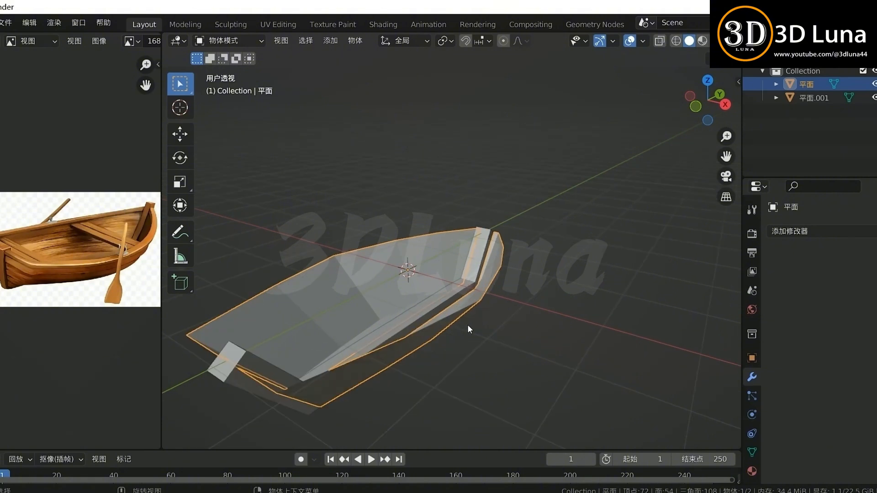
scroll(468, 325, down, 1)
key(Tab)
middle_drag(456, 321, 490, 309)
key(Tab)
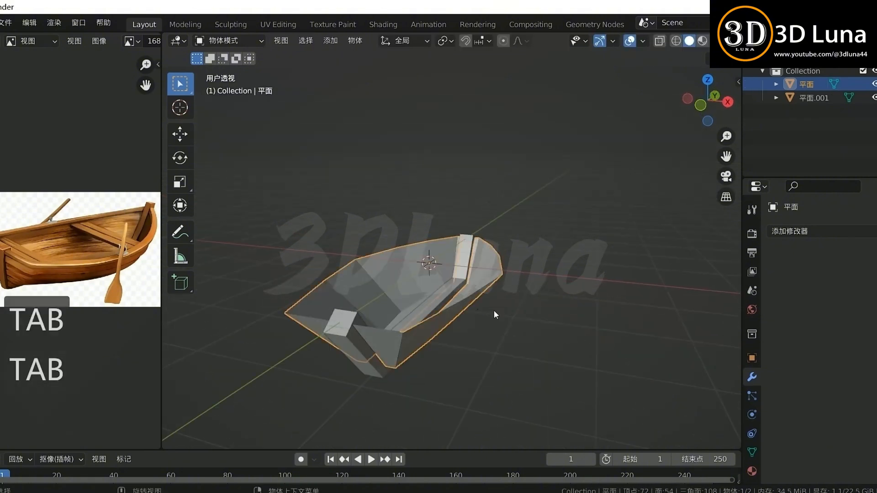
key(ctrl+a)
click(532, 315)
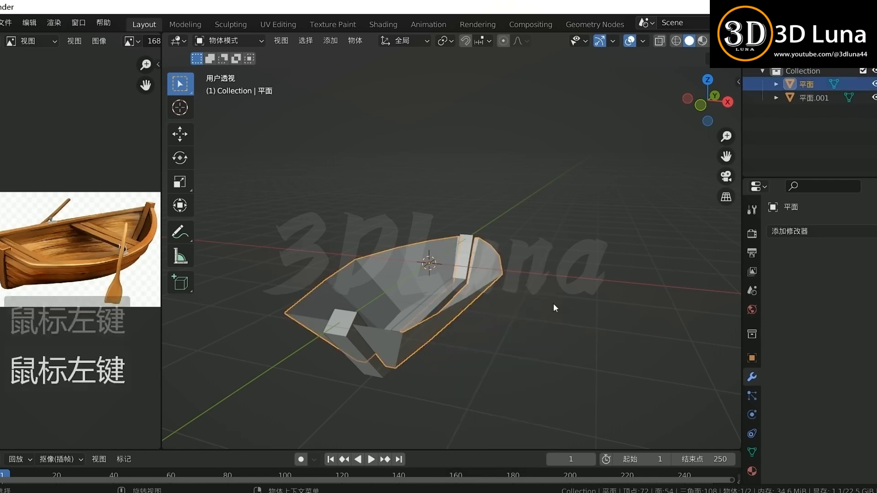
Lower the hull slightly along Z so it sits against the keel strip.
key(KP_3)
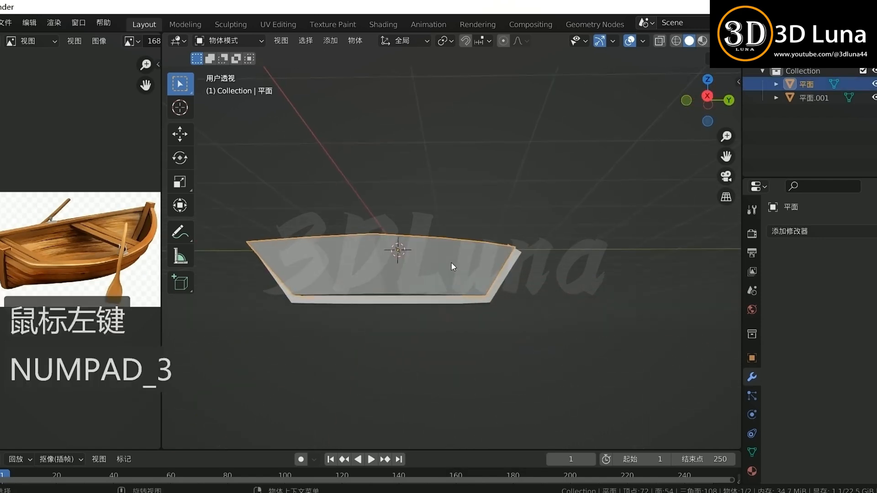
key(g)
key(z)
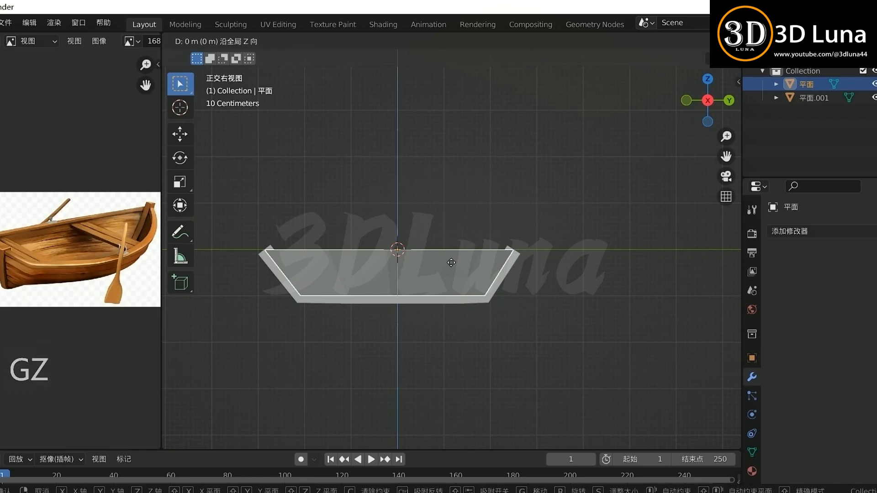
click(450, 266)
middle_drag(569, 276, 594, 299)
click(554, 301)
middle_drag(473, 274, 496, 288)
click(497, 288)
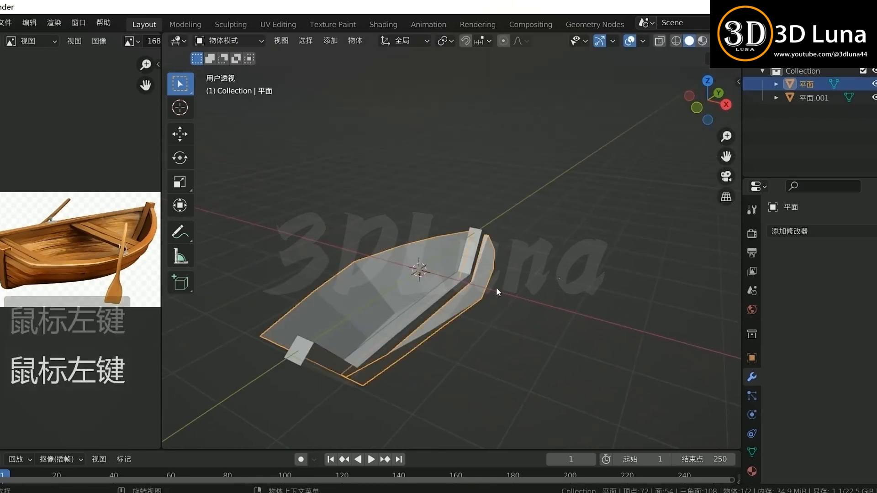
Add a Solidify modifier to the hull with an offset of 1 and a thickness of 0.13 m.
click(807, 232)
click(700, 457)
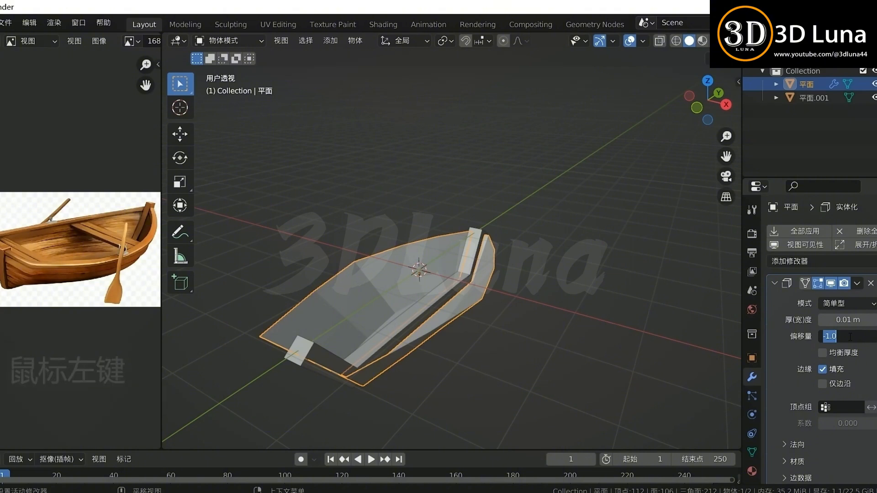
key(Return)
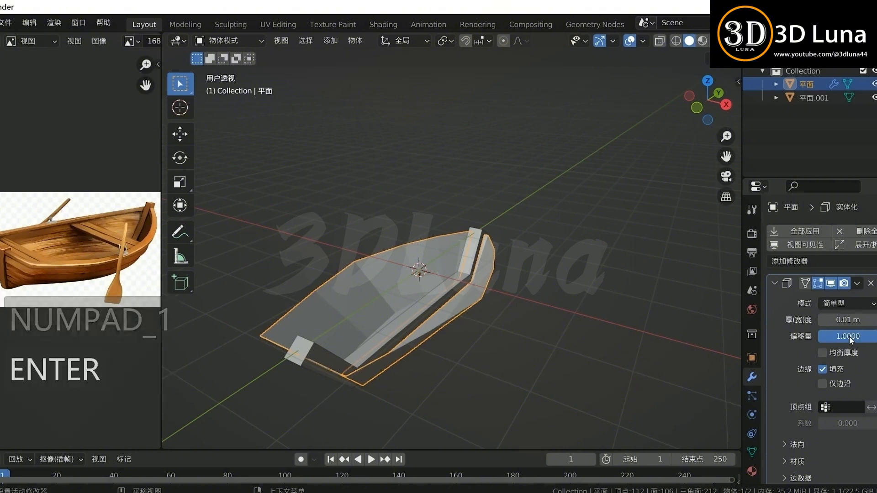
drag(849, 322, 863, 321)
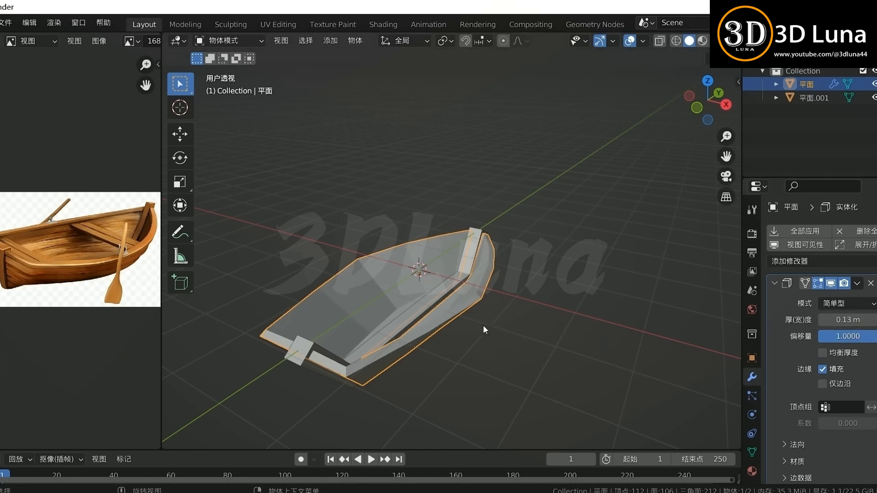
Enable even thickness on the hull's Solidify modifier and apply the modifier.
middle_drag(549, 295, 620, 234)
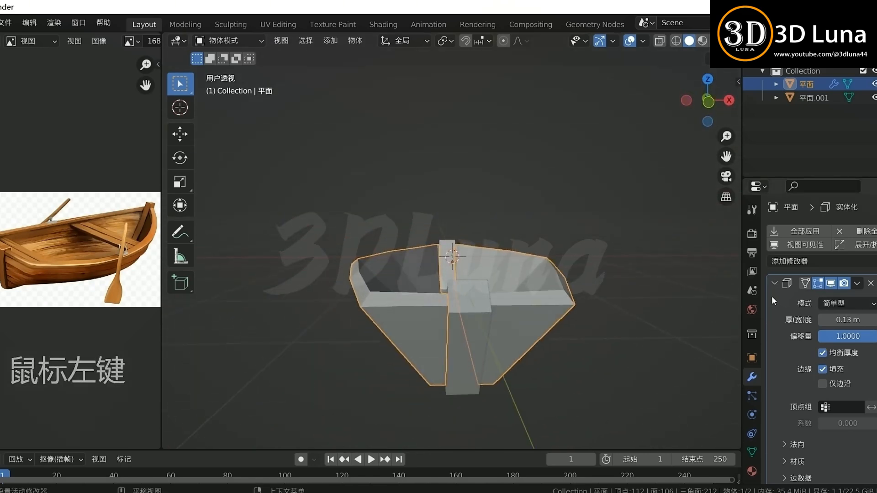
click(851, 287)
click(851, 294)
middle_drag(644, 287, 484, 283)
key(Tab)
key(2)
key(Tab)
click(330, 302)
middle_drag(329, 303, 491, 313)
scroll(529, 300, down, 3)
Move the keel strip's bow end face about 0.14 m along Y and 0.25 m up along Z.
click(496, 329)
click(491, 314)
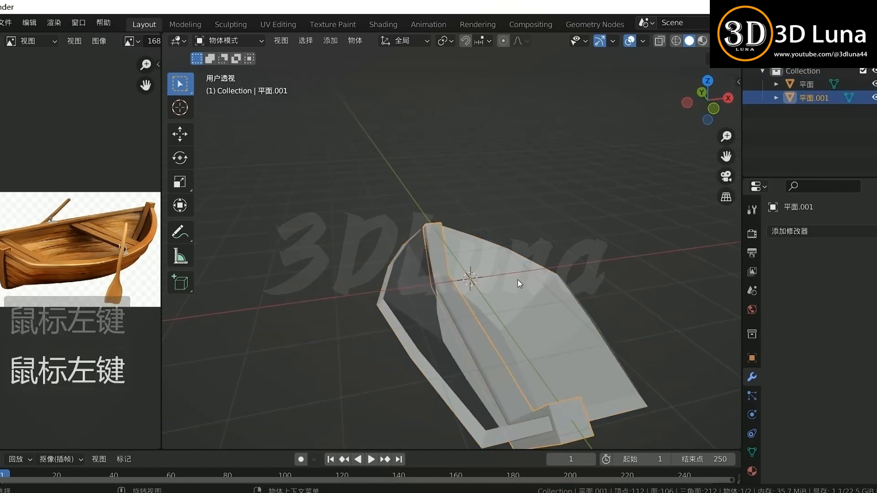
middle_drag(517, 279, 586, 289)
key(Tab)
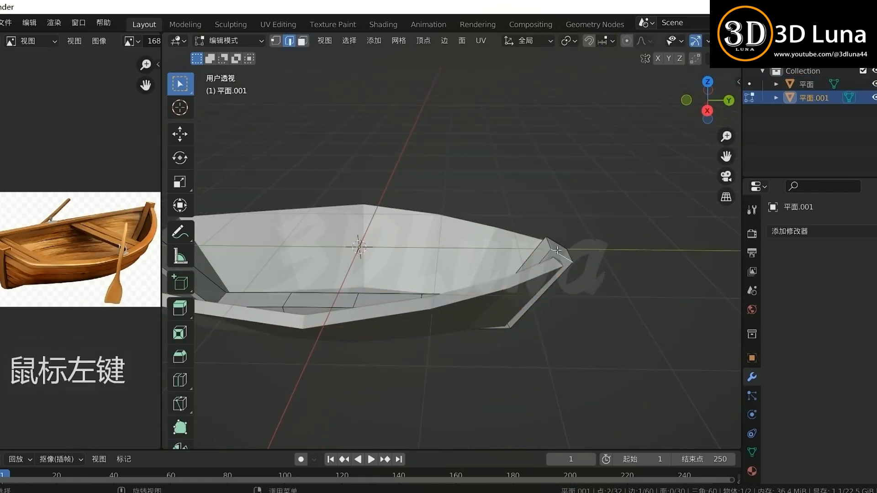
key(3)
click(557, 251)
middle_drag(577, 251, 577, 229)
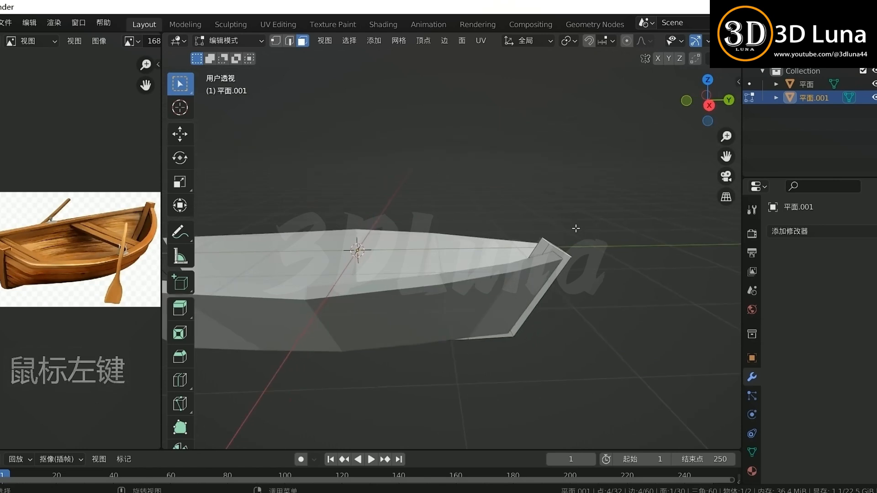
key(KP_3)
key(g)
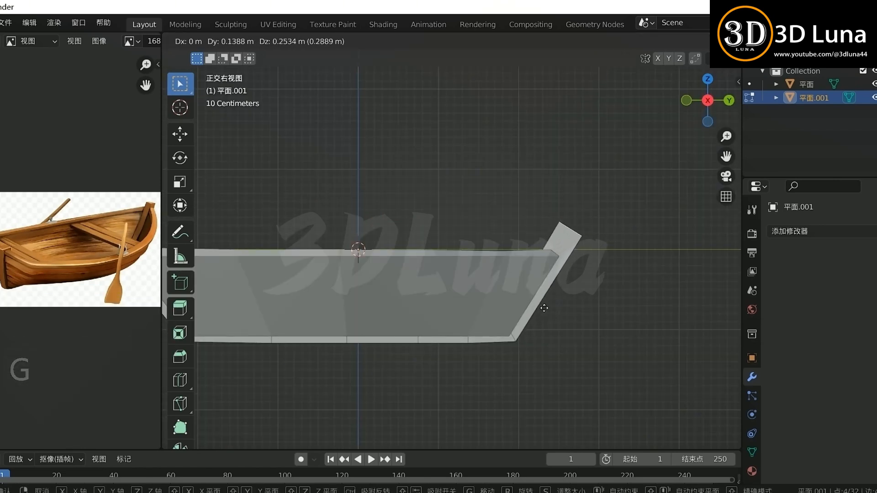
click(544, 308)
scroll(544, 309, down, 2)
shift+middle_drag(287, 306, 547, 311)
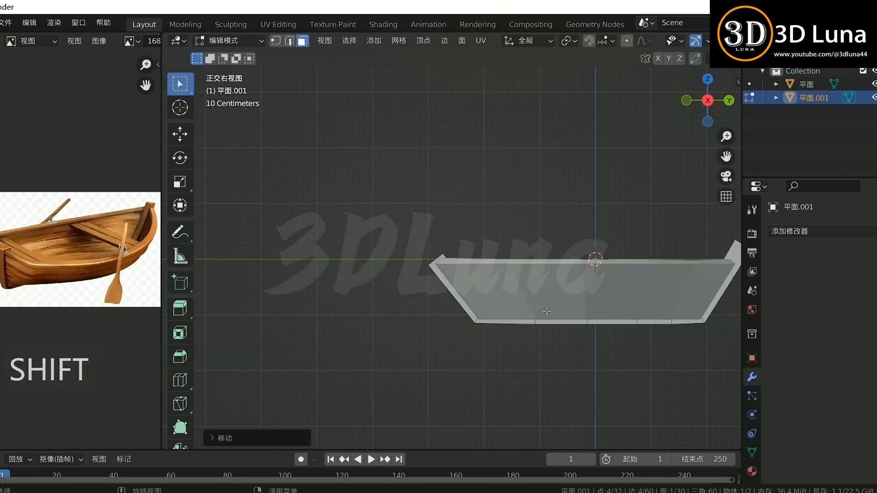
middle_drag(432, 265, 477, 232)
shift+click(438, 260)
key(Tab)
click(657, 248)
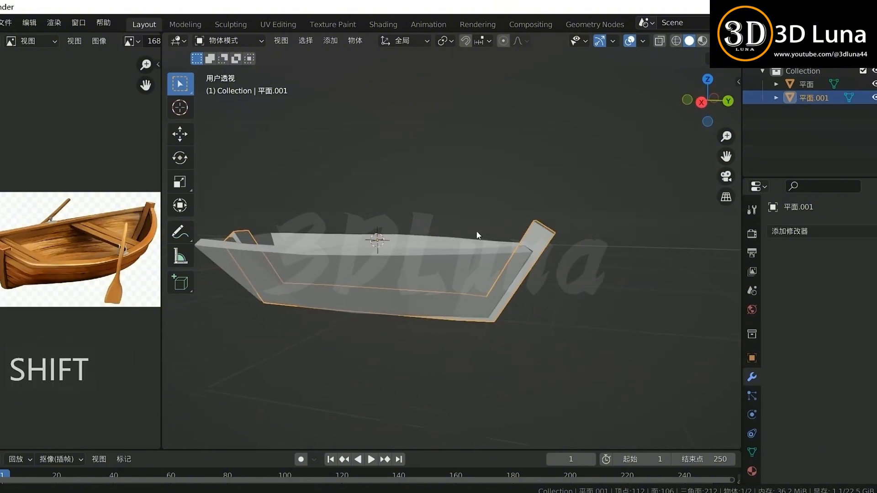
Extrude the keel strip's bow end face and shift the new section outward and down.
middle_drag(582, 234, 561, 253)
key(Tab)
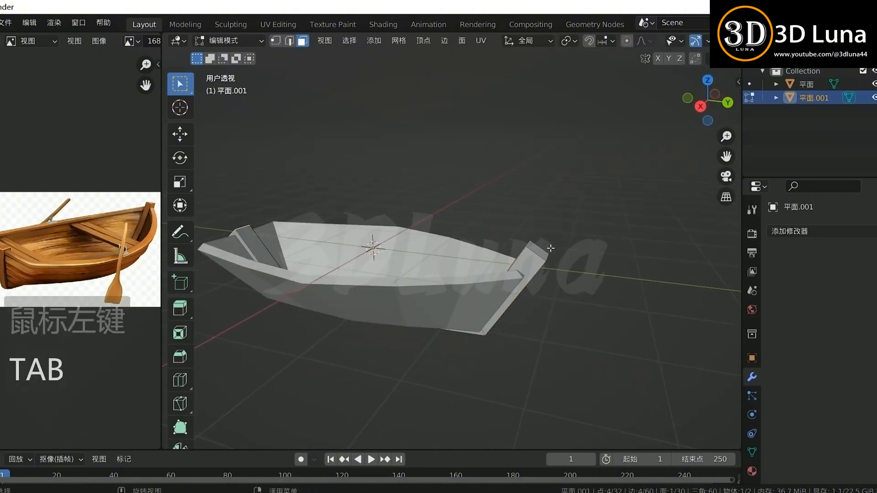
key(KP_3)
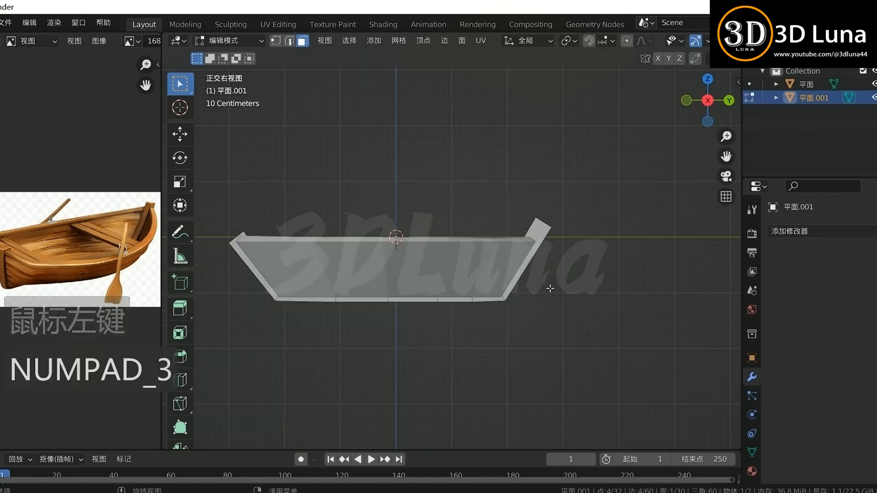
key(e)
click(591, 254)
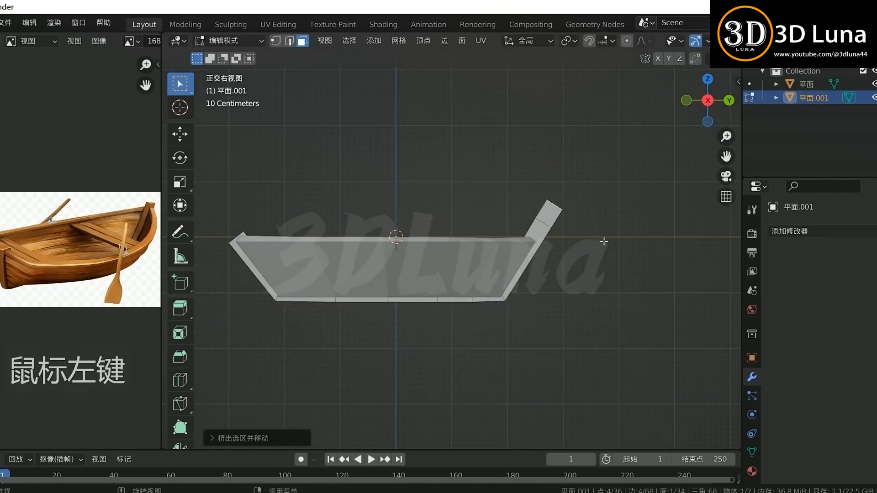
key(g)
click(630, 251)
Rotate the extruded bow tip face upright, scale it down and lower it along Z to form a short horizontal tip.
key(r)
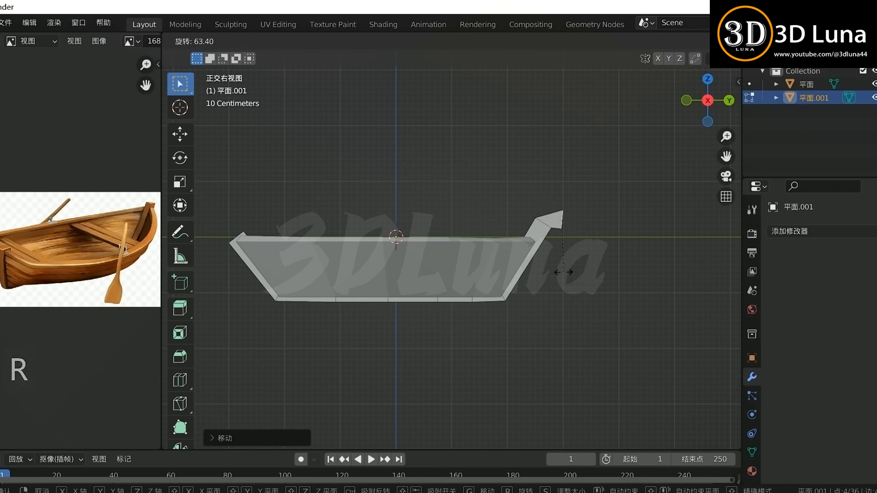
click(644, 245)
key(s)
click(595, 241)
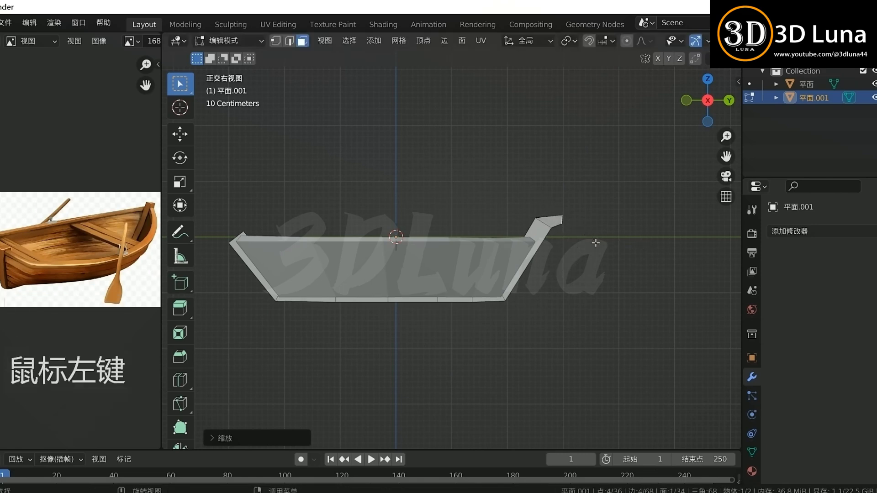
key(g)
key(z)
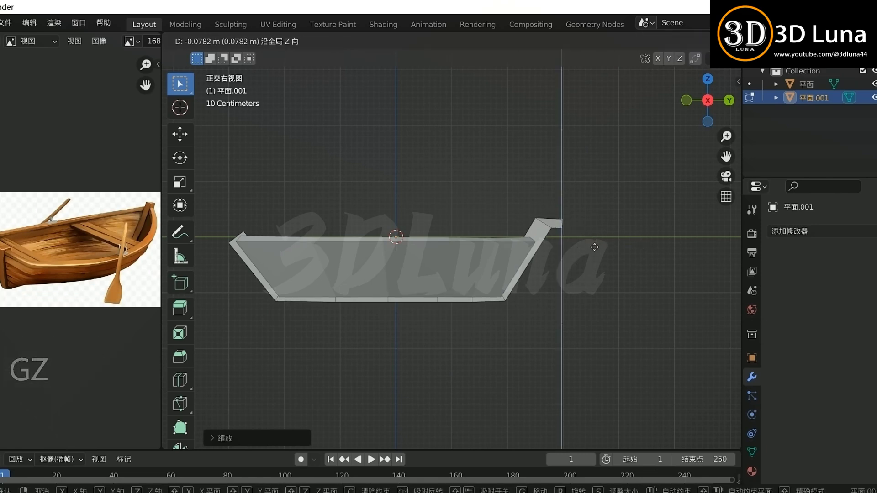
click(595, 243)
middle_drag(595, 242, 548, 249)
key(Tab)
click(612, 248)
Select the lengthwise edge loop along the keel strip's upper edge in edit mode.
middle_drag(526, 276, 560, 305)
click(560, 257)
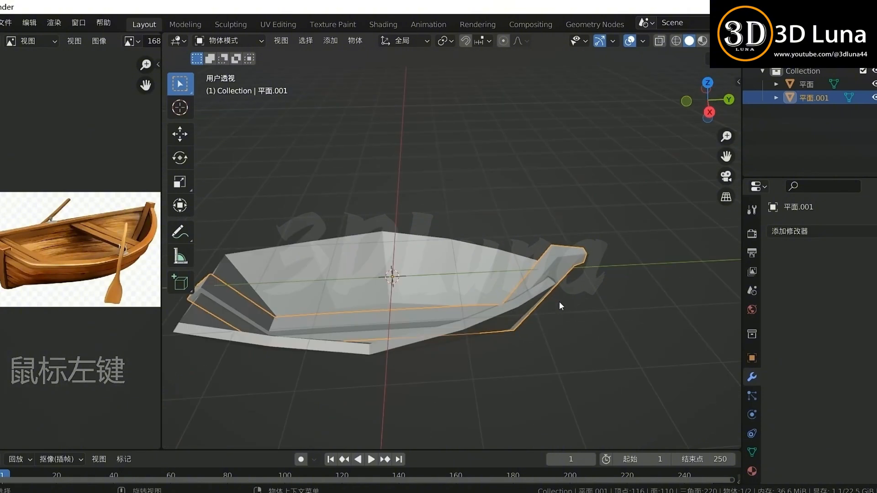
scroll(523, 317, up, 1)
middle_drag(533, 336, 521, 316)
key(Tab)
key(a)
key(2)
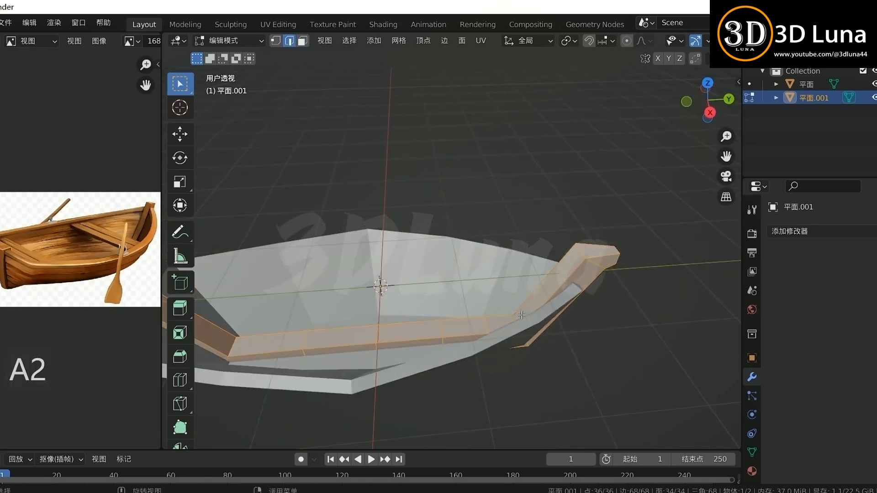
double_click(455, 337)
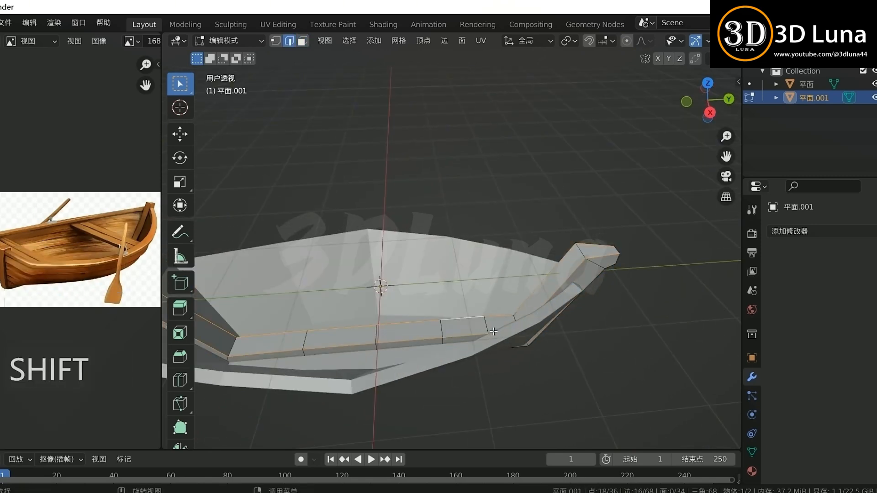
Isolate the keel strip in local view.
key(Tab)
scroll(478, 322, down, 3)
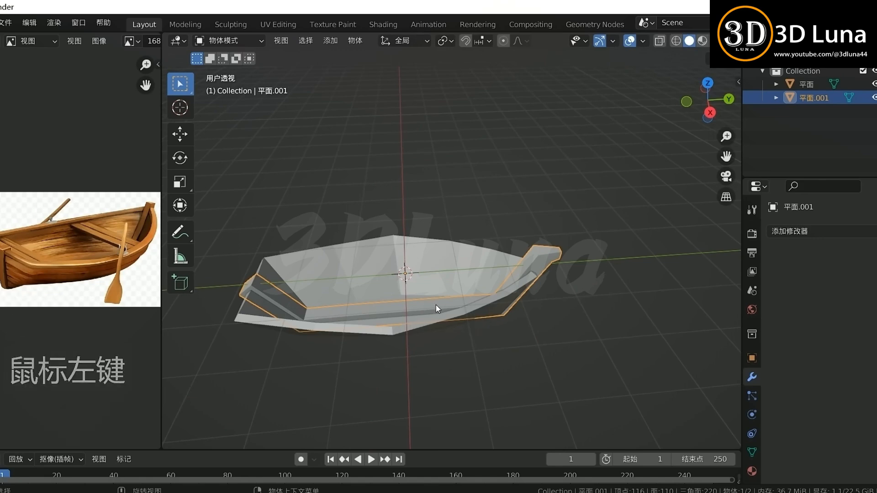
key(slash)
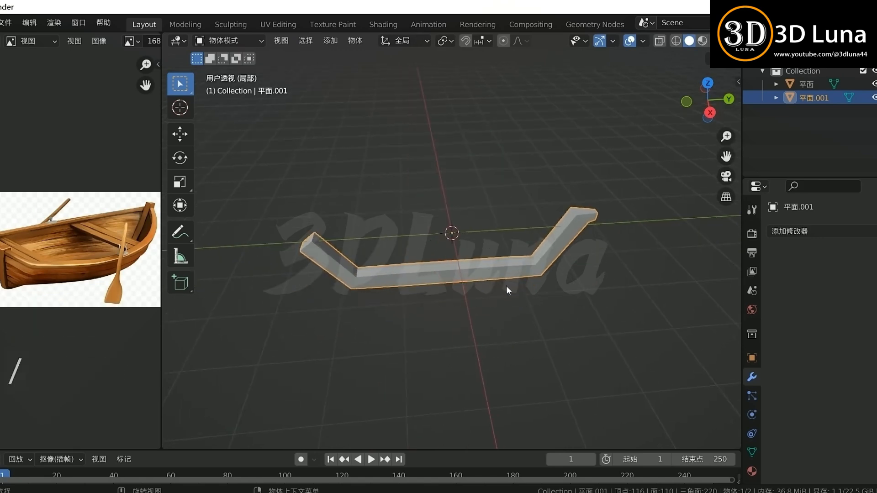
middle_drag(601, 246, 496, 269)
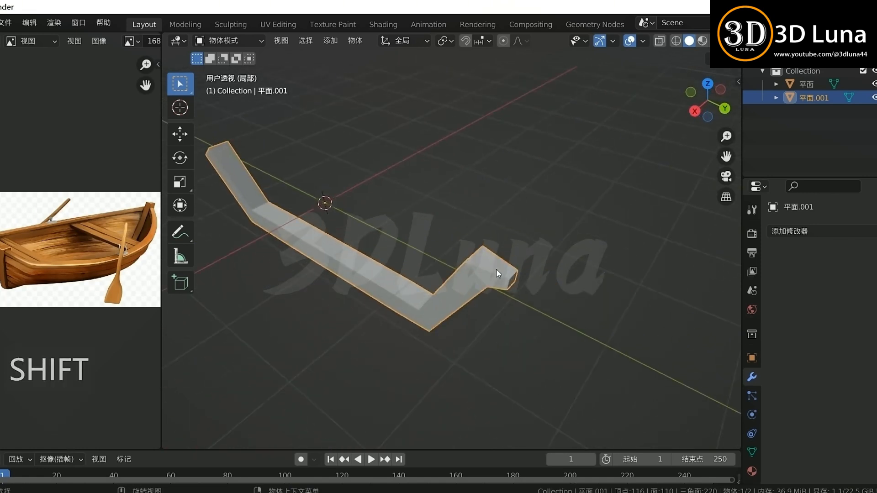
Add the keel strip's remaining lengthwise edges to the selection.
key(Tab)
shift+double_click(471, 316)
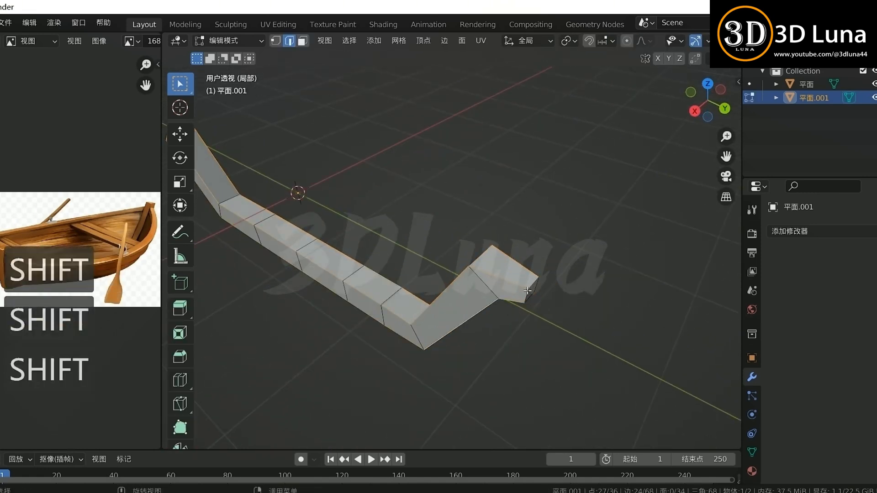
middle_drag(472, 316, 379, 299)
shift+double_click(352, 245)
middle_drag(306, 255, 475, 278)
scroll(475, 278, up, 3)
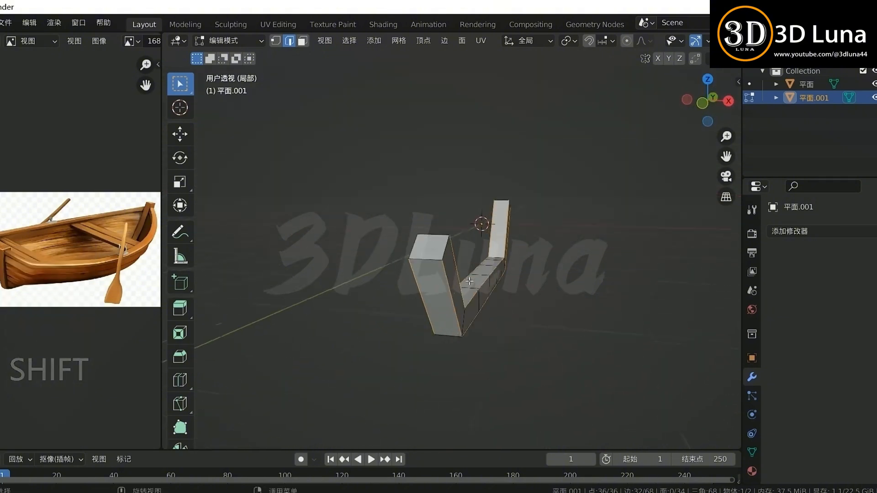
Add the outline edges of the keel strip's stern and bow end faces to the selection.
shift+double_click(430, 234)
shift+click(430, 234)
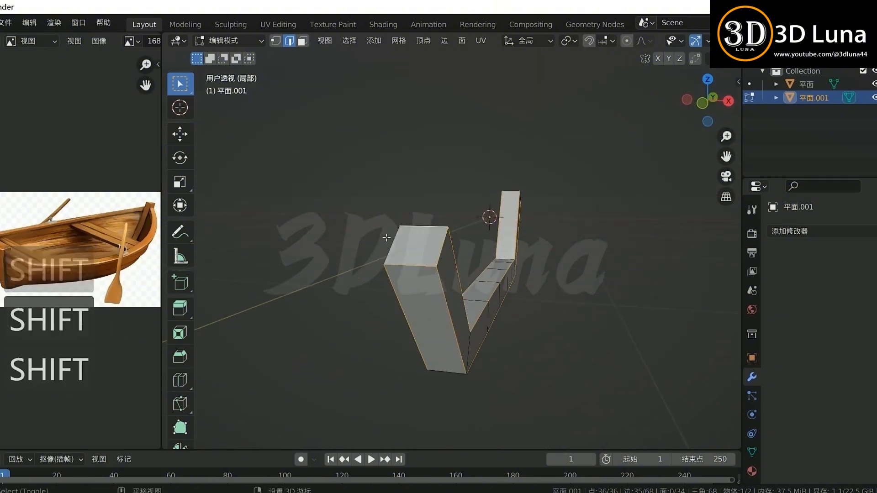
shift+click(387, 238)
middle_drag(559, 228, 397, 272)
scroll(489, 272, up, 1)
shift+click(485, 276)
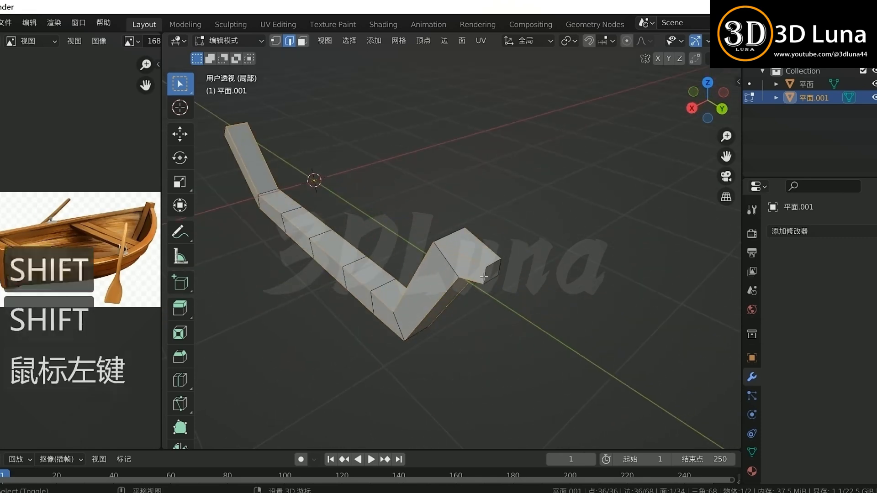
shift+click(492, 280)
shift+click(500, 268)
shift+click(493, 264)
Add the edges around the upper bend below the keel strip's bow tip to the selection.
middle_drag(441, 255, 600, 249)
middle_drag(606, 243, 536, 256)
scroll(536, 256, up, 2)
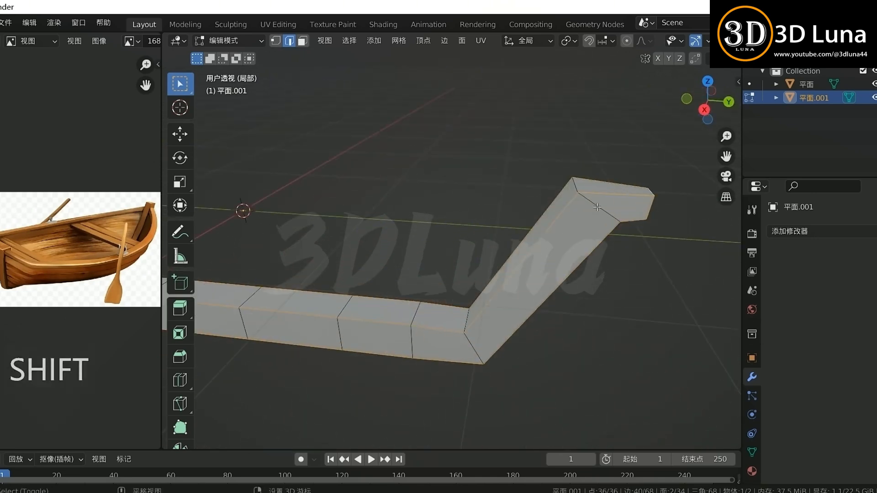
shift+click(599, 208)
shift+click(578, 189)
middle_drag(582, 189, 315, 126)
shift+click(310, 122)
shift+click(373, 290)
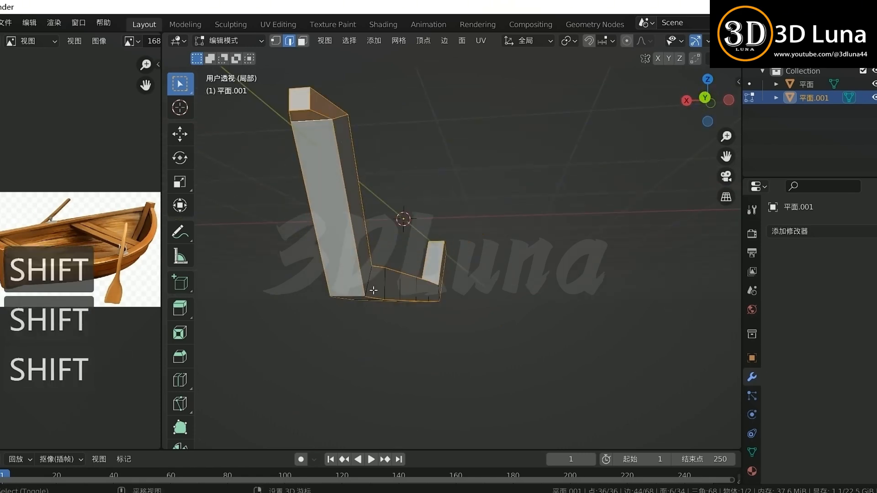
Add the edges around the keel strip's lower bend at the bow end to the selection.
middle_drag(387, 280, 647, 238)
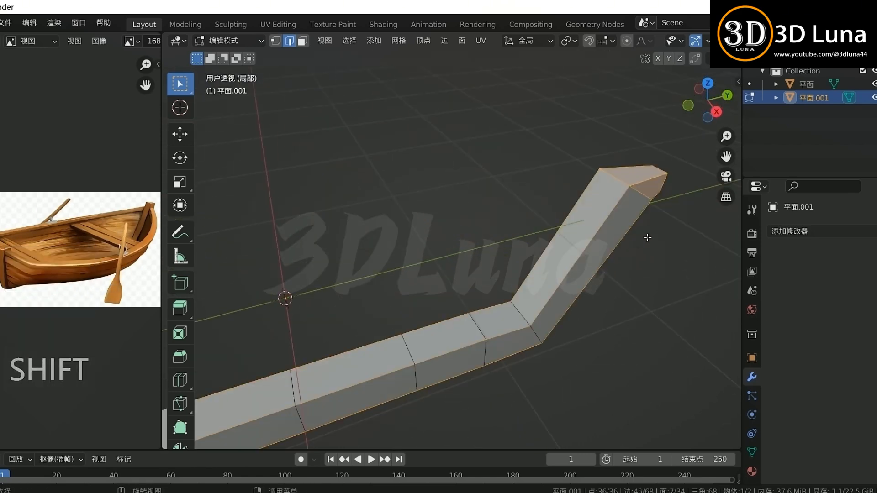
shift+click(516, 310)
shift+click(545, 336)
middle_drag(574, 333, 440, 221)
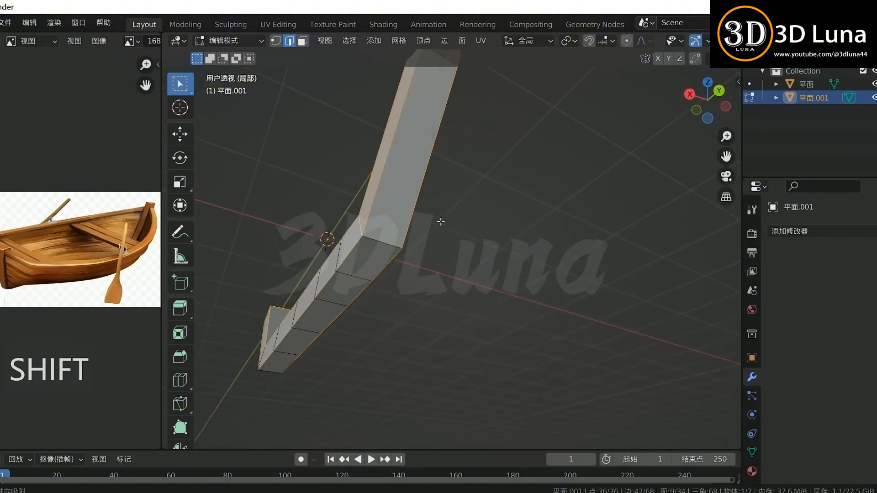
middle_drag(389, 241, 547, 348)
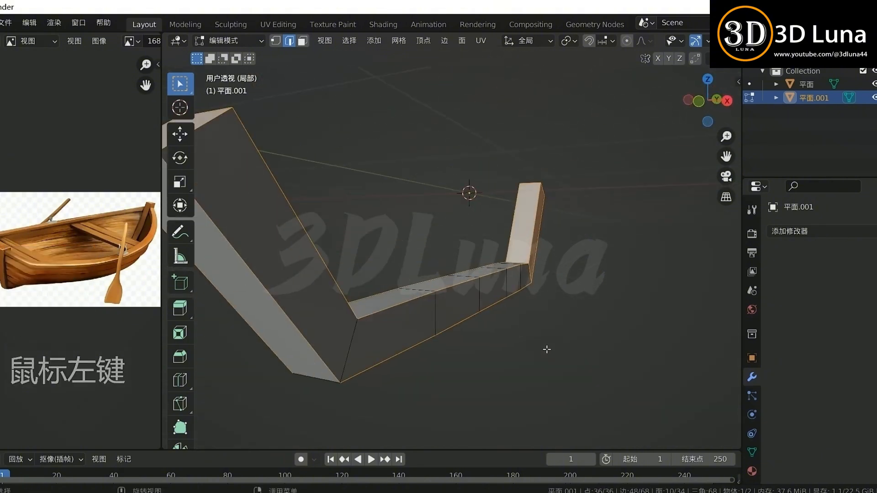
Add the edges around the keel strip's bend at the stern end to the selection.
shift+click(356, 336)
shift+click(356, 336)
shift+click(316, 378)
middle_drag(360, 313, 555, 343)
shift+click(447, 382)
shift+middle_drag(520, 386, 659, 347)
shift+click(651, 198)
shift+click(593, 202)
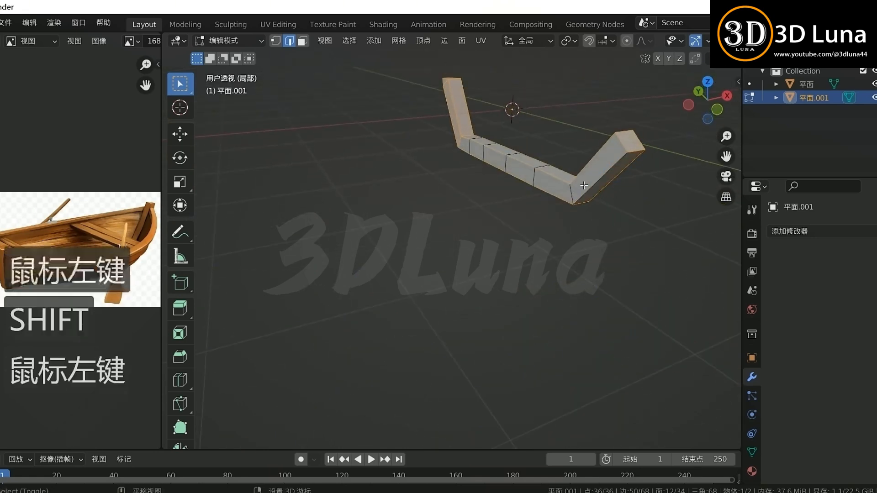
middle_drag(574, 191, 607, 323)
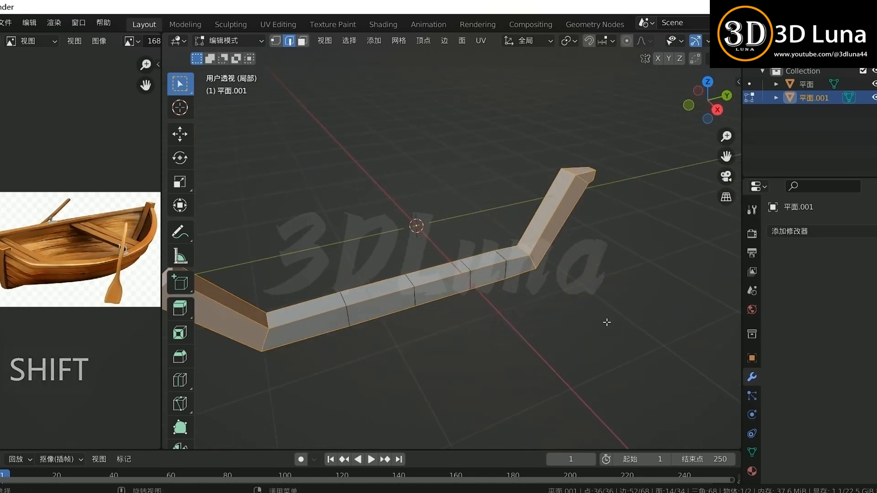
Bevel the keel strip's selected edges about 0.036 m wide with 2 segments and return to Object Mode.
key(ctrl+b)
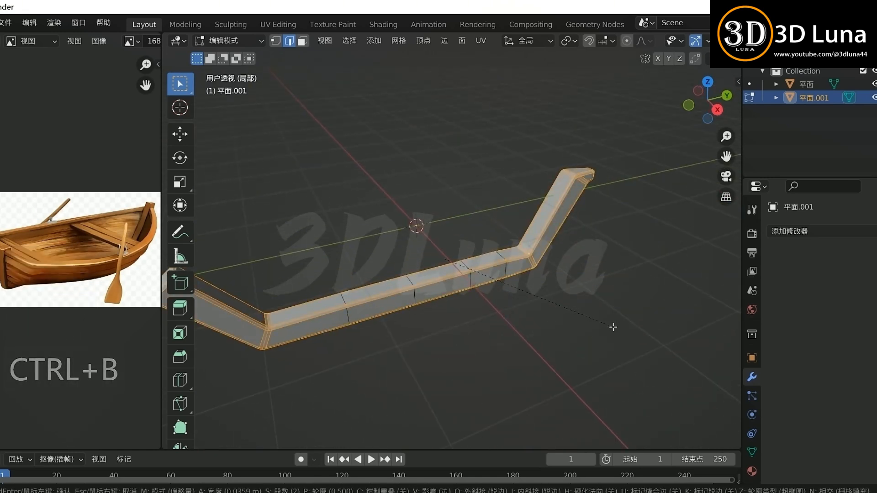
click(612, 328)
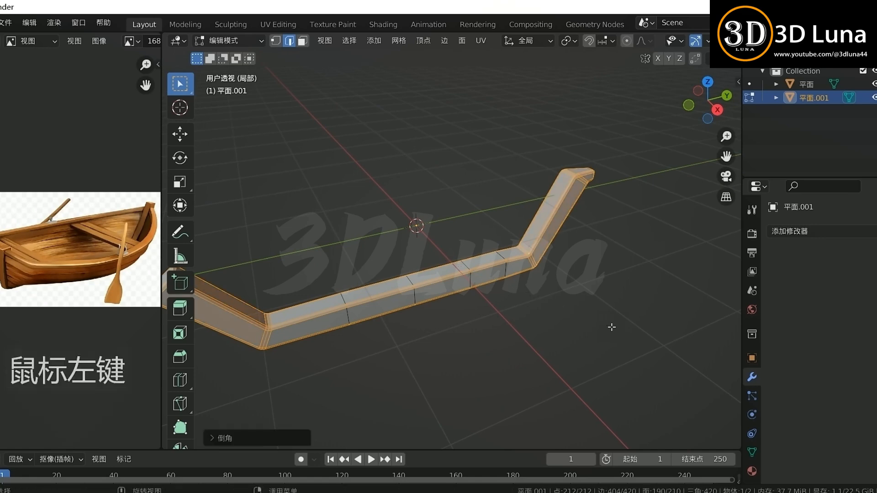
scroll(522, 310, up, 5)
scroll(538, 308, down, 8)
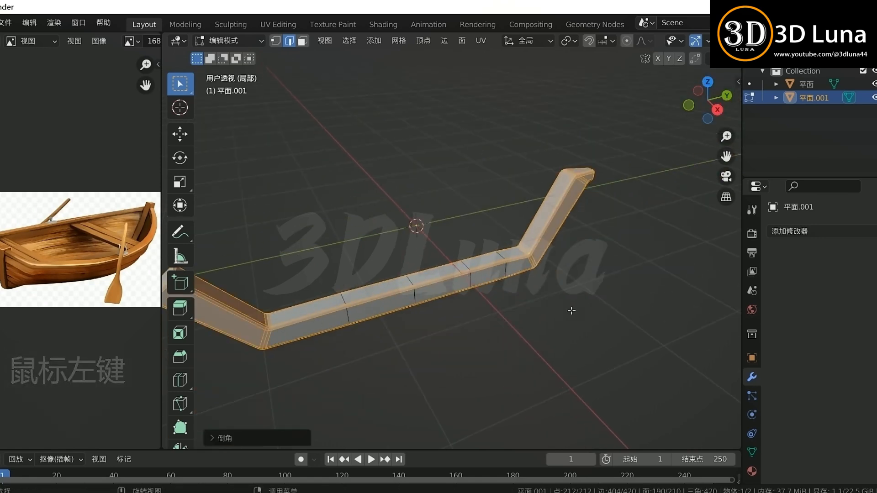
key(Tab)
middle_drag(516, 292, 447, 283)
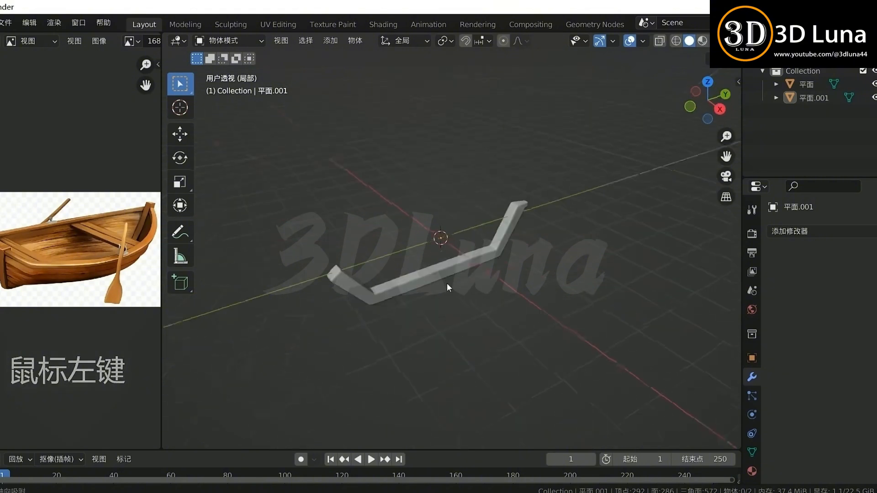
click(462, 272)
scroll(461, 272, up, 2)
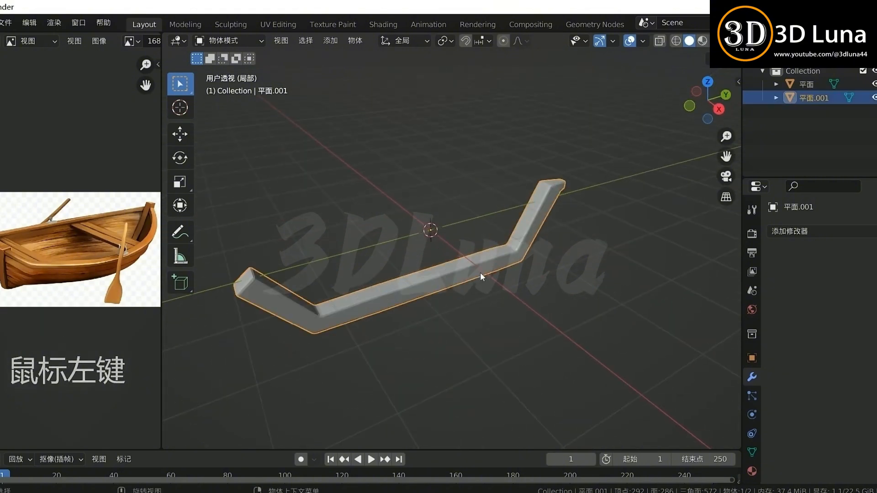
click(536, 275)
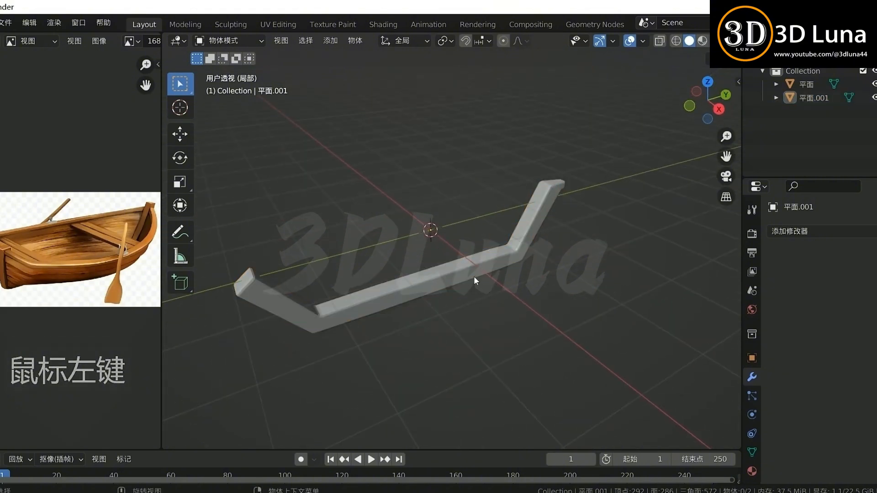
Leave local view and select the edge loop along one side of the hull's rim in Edit Mode.
key(KP_Divide)
click(470, 314)
middle_drag(466, 314, 550, 313)
key(Tab)
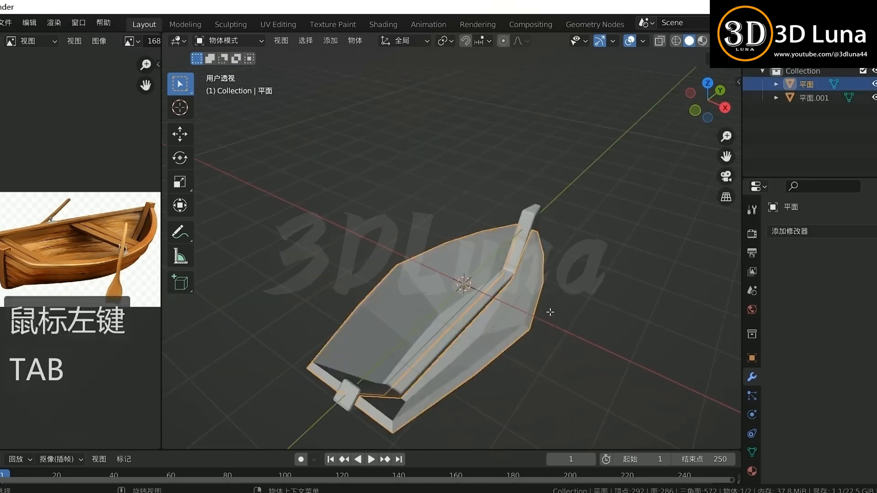
scroll(555, 313, up, 2)
double_click(576, 322)
scroll(553, 328, down, 3)
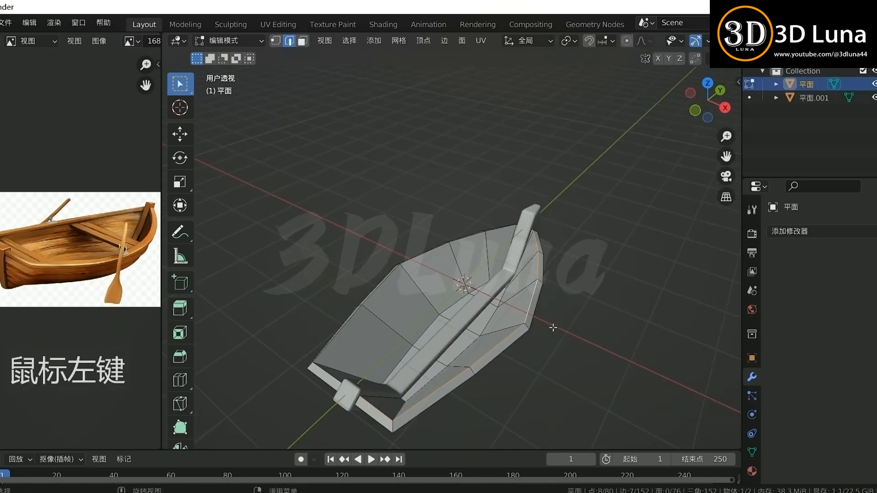
Add the remaining rim edge loops on the hull's sides and stern to the selection.
shift+double_click(353, 320)
middle_drag(353, 319, 476, 305)
shift+double_click(482, 290)
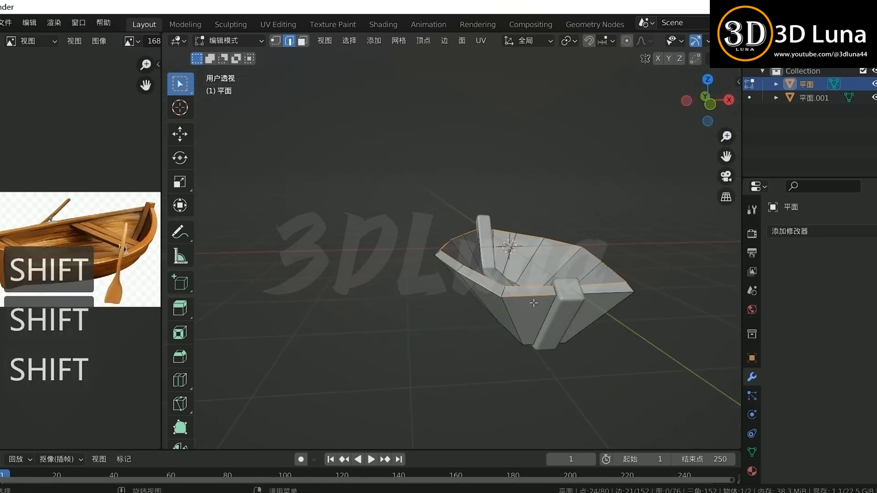
shift+double_click(610, 293)
middle_drag(629, 303, 529, 305)
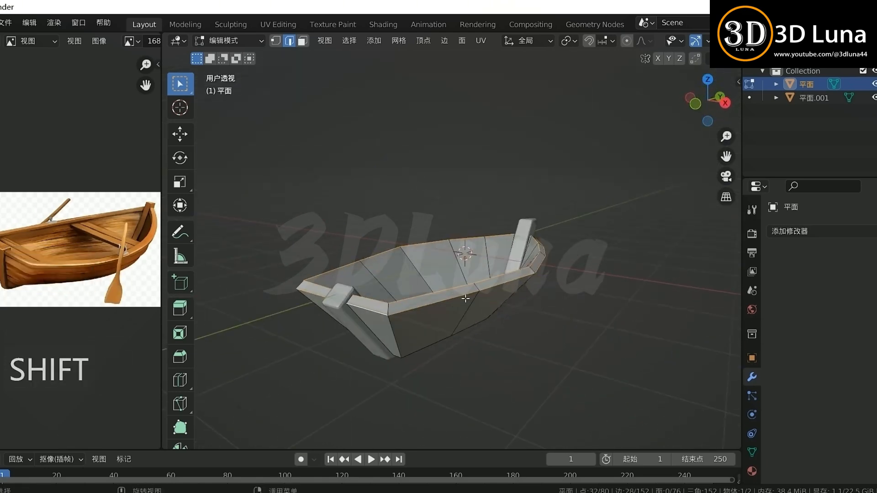
Add the outer edges near the keel strip on the hull's underside to the selection.
middle_drag(466, 299, 538, 233)
shift+double_click(520, 233)
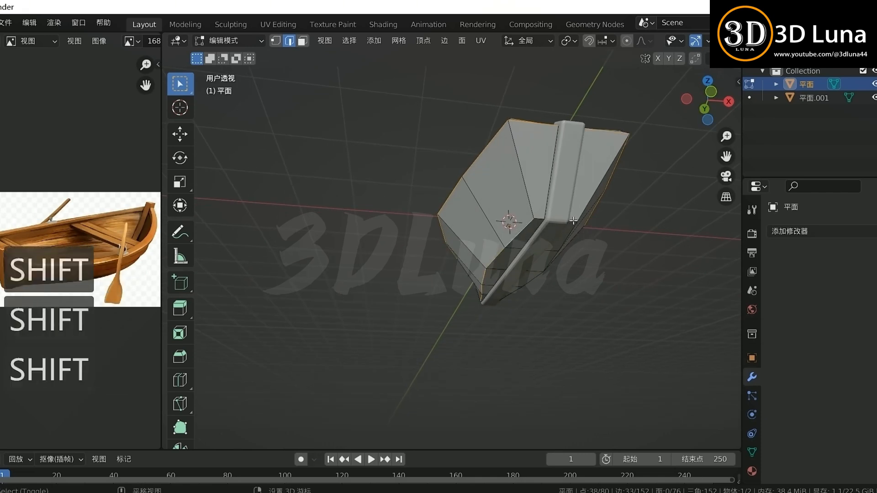
shift+double_click(571, 232)
shift+double_click(539, 221)
middle_drag(547, 234, 558, 310)
Isolate the hull in local view, keeping its edge selection in Edit Mode.
key(Tab)
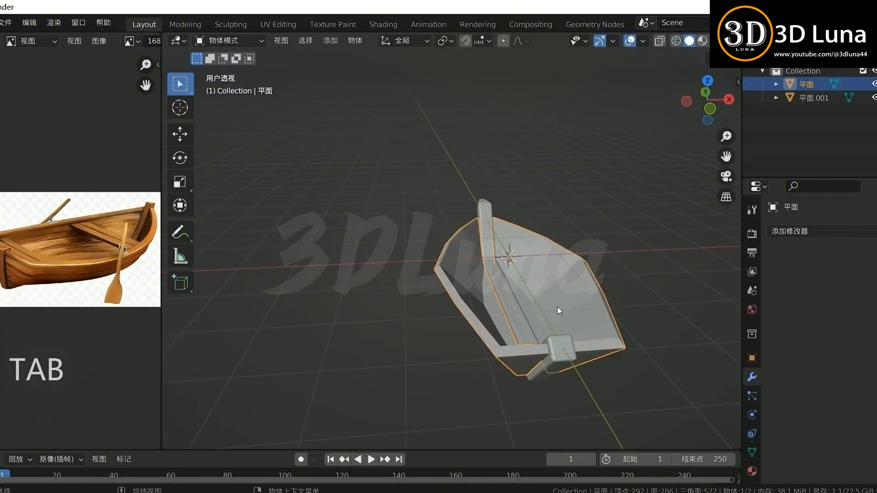
key(KP_Divide)
key(Tab)
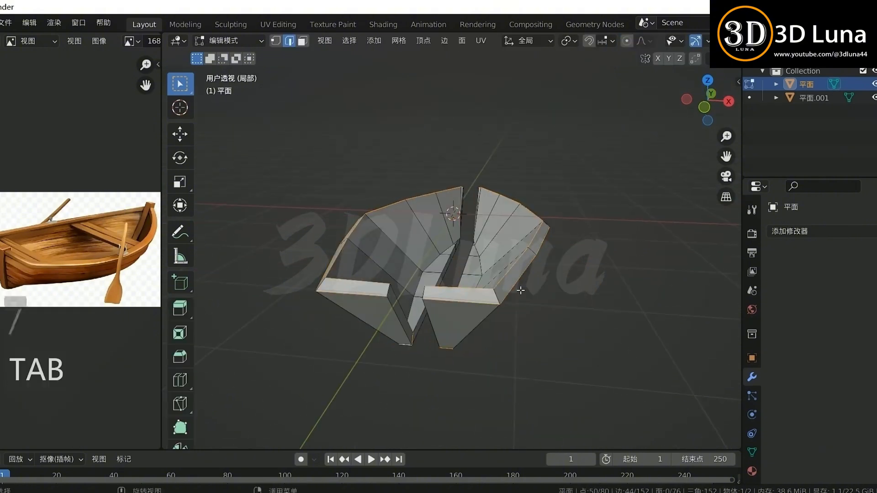
middle_drag(521, 290, 285, 196)
middle_drag(441, 258, 678, 371)
Bevel the hull's selected edges about 0.056 m wide with 2 segments and return to Object Mode.
key(ctrl+b)
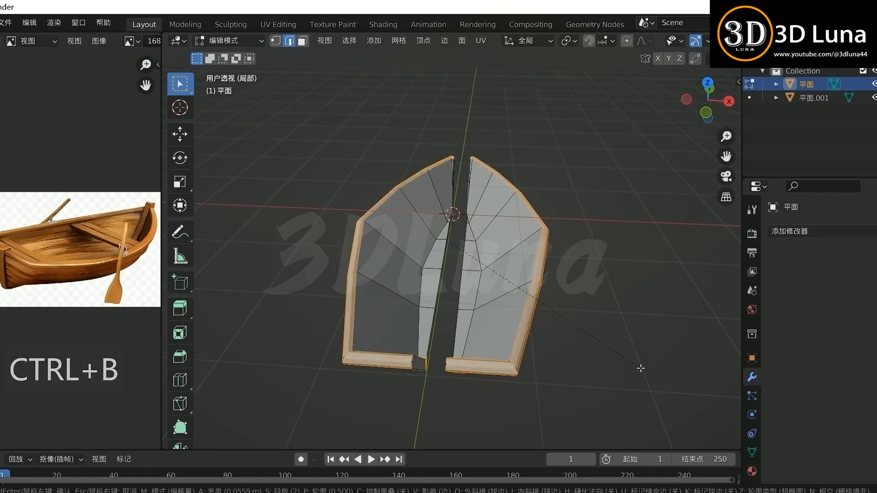
click(640, 367)
key(Tab)
click(625, 355)
click(514, 311)
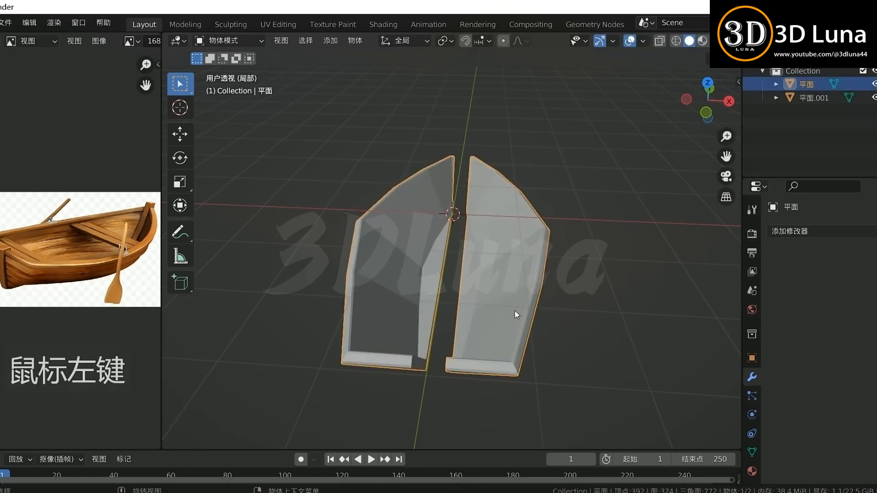
Leave local view, deselect the hull and inspect the whole boat against the reference picture.
key(KP_Divide)
click(669, 293)
middle_drag(669, 293, 639, 281)
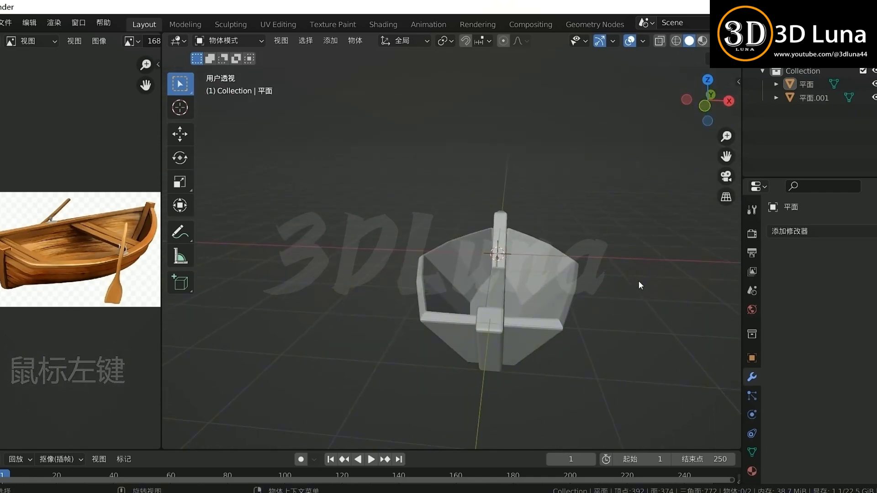
click(523, 297)
middle_drag(545, 298, 567, 315)
click(506, 306)
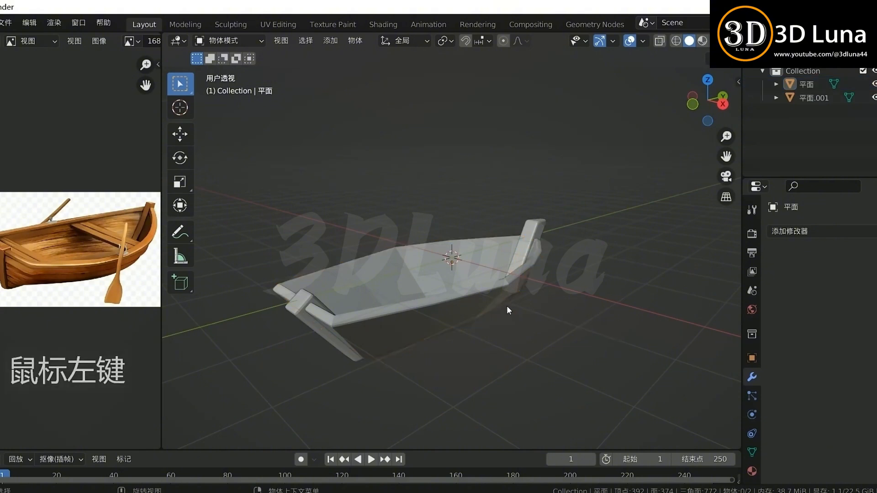
middle_drag(506, 306, 552, 336)
middle_drag(482, 322, 576, 316)
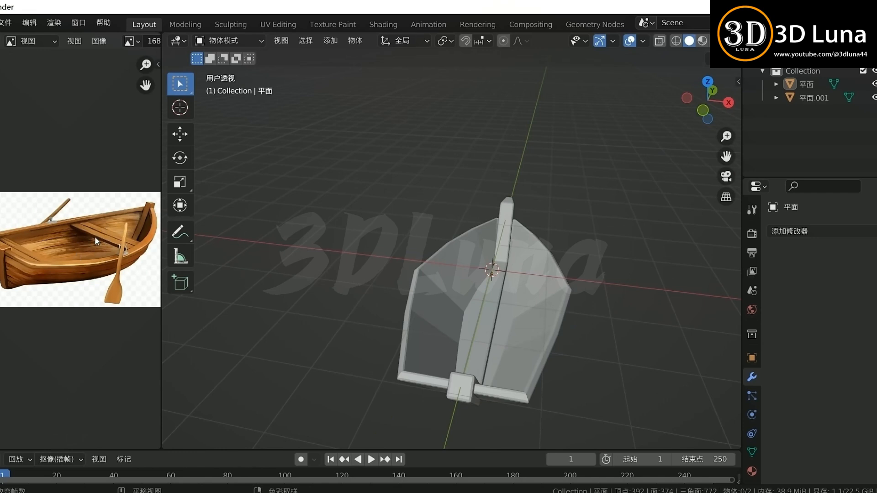
middle_drag(586, 316, 507, 295)
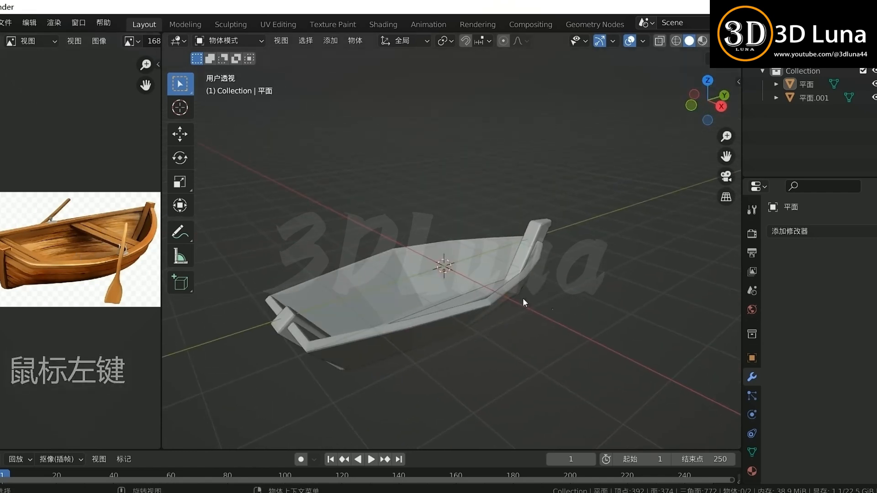
Add a cube and flatten it along Z to a scale factor of about 0.085.
key(shift+a)
mouse_move(571, 226)
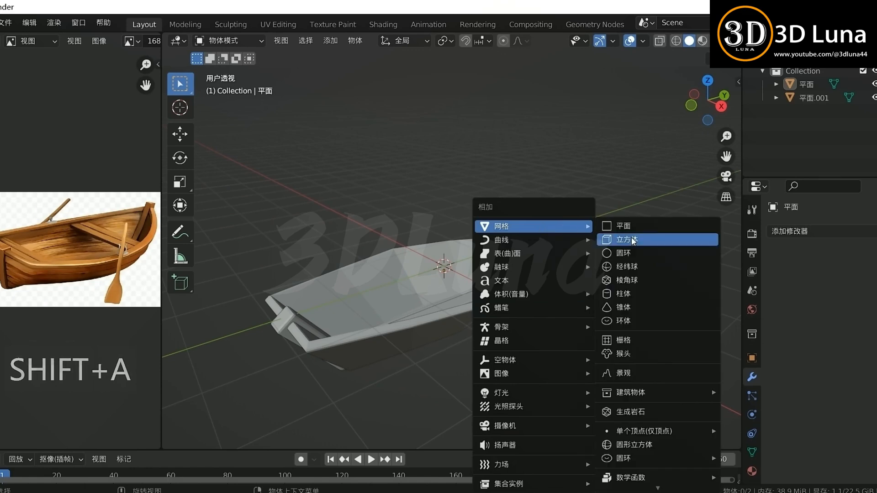
click(634, 241)
middle_drag(594, 241, 628, 224)
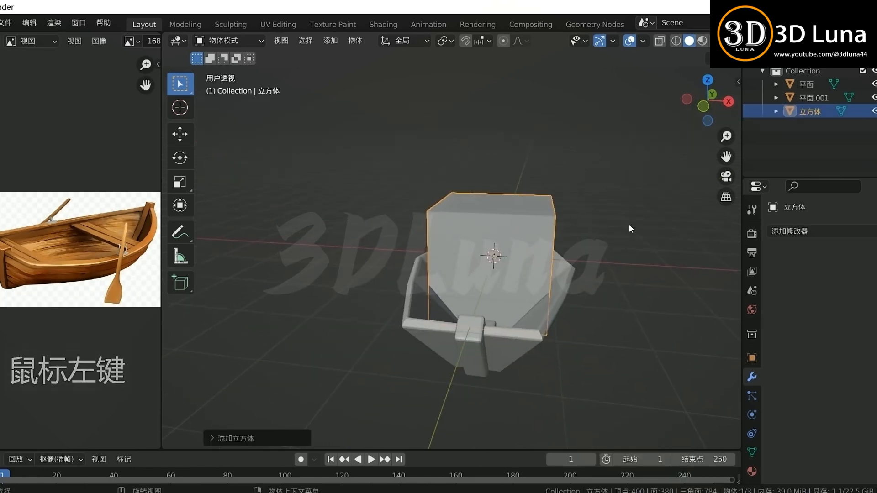
key(s)
key(z)
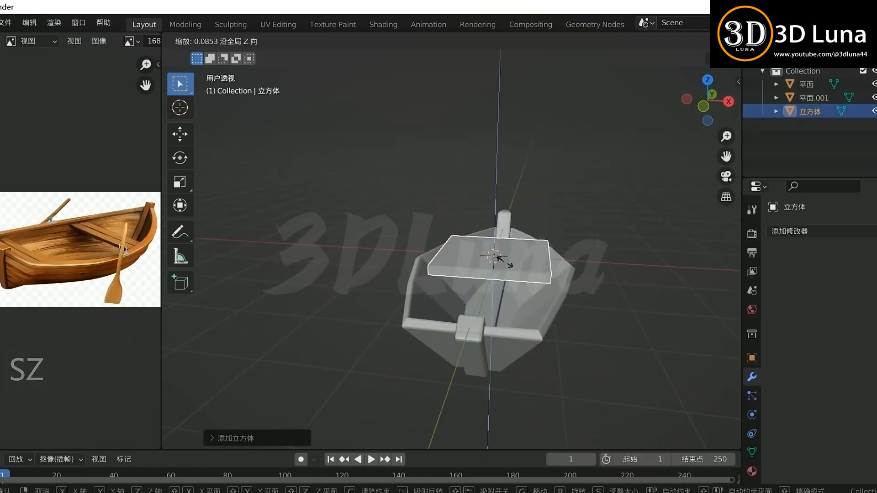
click(503, 262)
Narrow the flattened cube along Y into a crosswise plank and move it along Y toward the bow until its ends meet the hull sides.
key(KP_7)
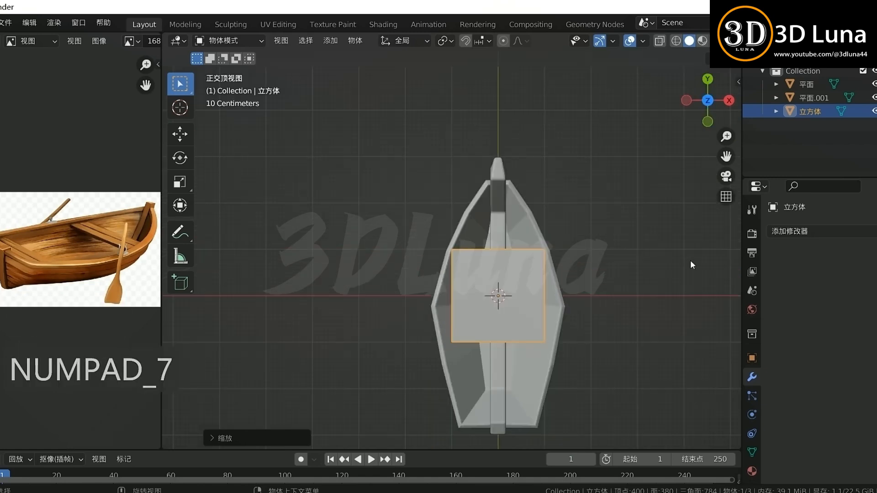
key(s)
key(y)
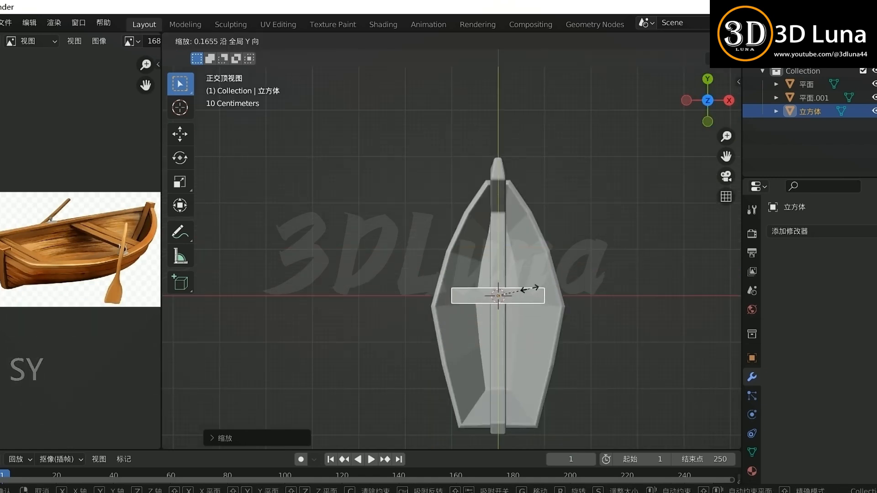
click(515, 289)
key(g)
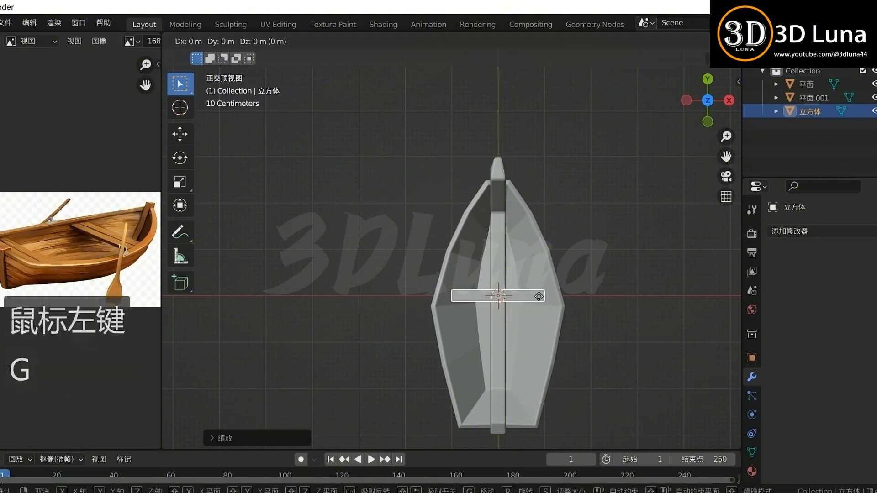
key(y)
click(539, 253)
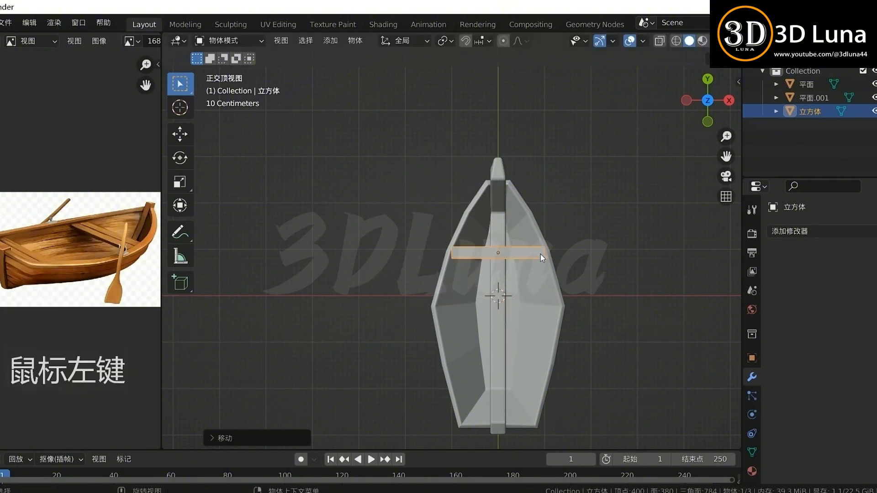
Scale the crosswise plank along Z to make it slightly thinner.
scroll(590, 272, up, 3)
middle_drag(655, 272, 539, 154)
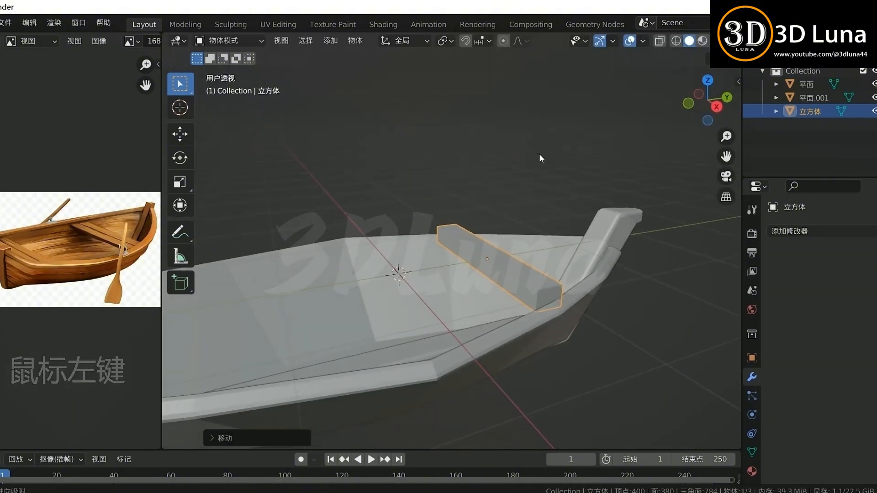
key(s)
key(z)
click(553, 244)
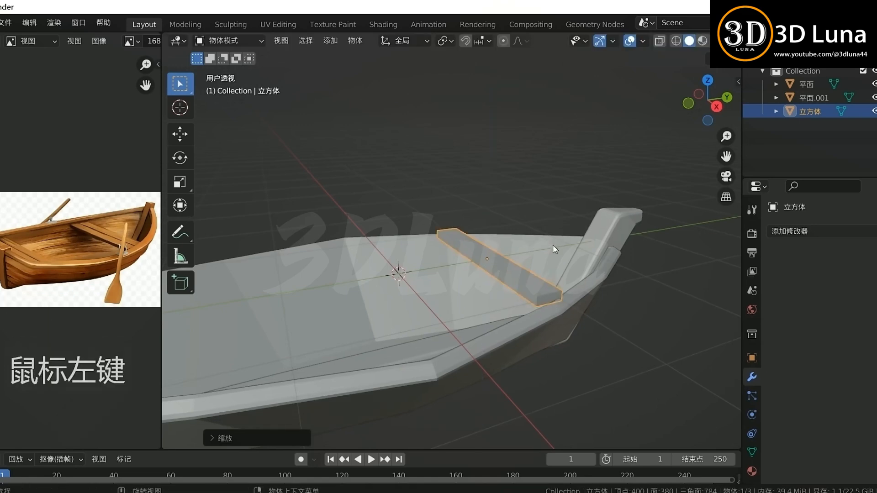
Bevel all edges of the crosswise plank about 0.031 m wide with 2 segments.
key(Tab)
key(ctrl+b)
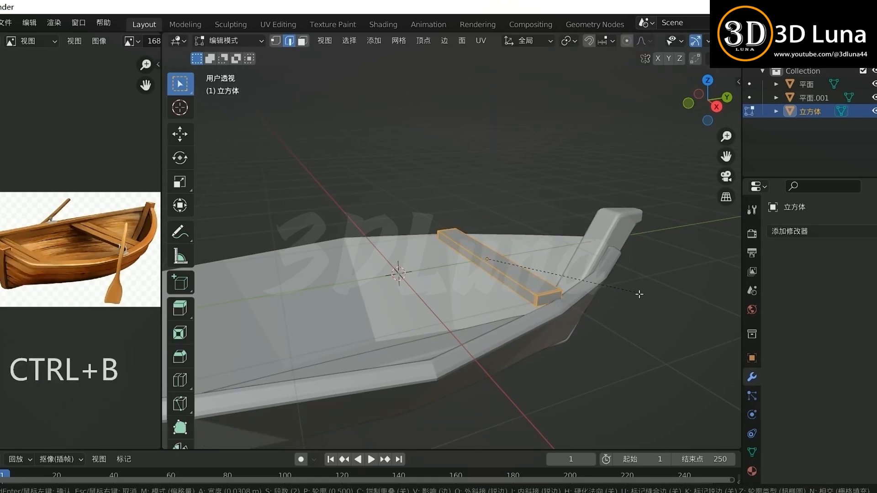
click(639, 294)
middle_drag(639, 295, 676, 329)
scroll(688, 338, up, 2)
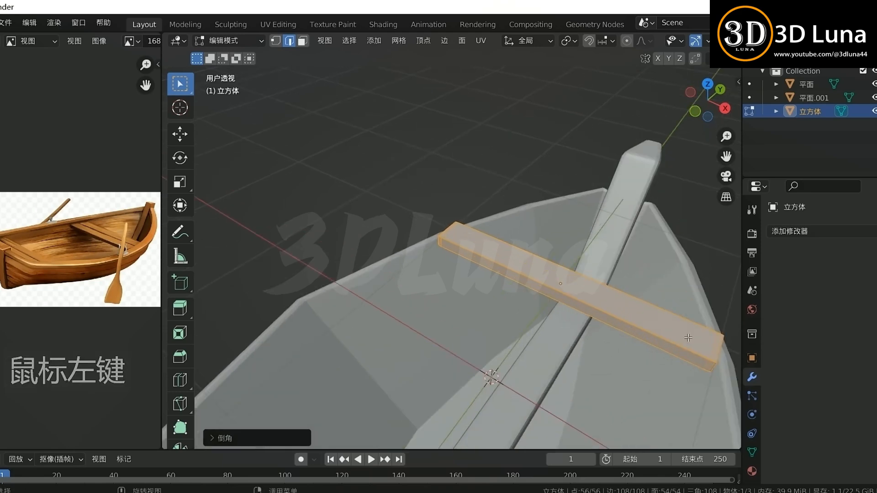
Undo the crosswise plank's bevel and apply its object transforms.
key(ctrl+z)
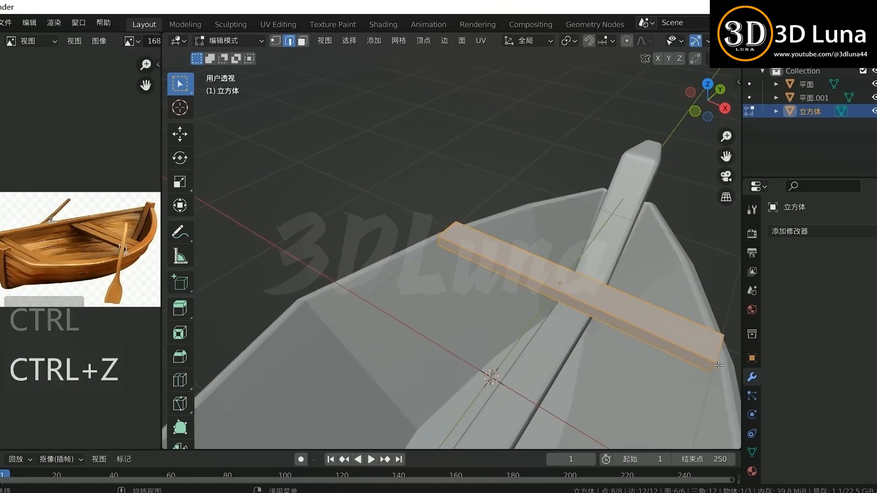
key(Tab)
key(ctrl+a)
click(642, 334)
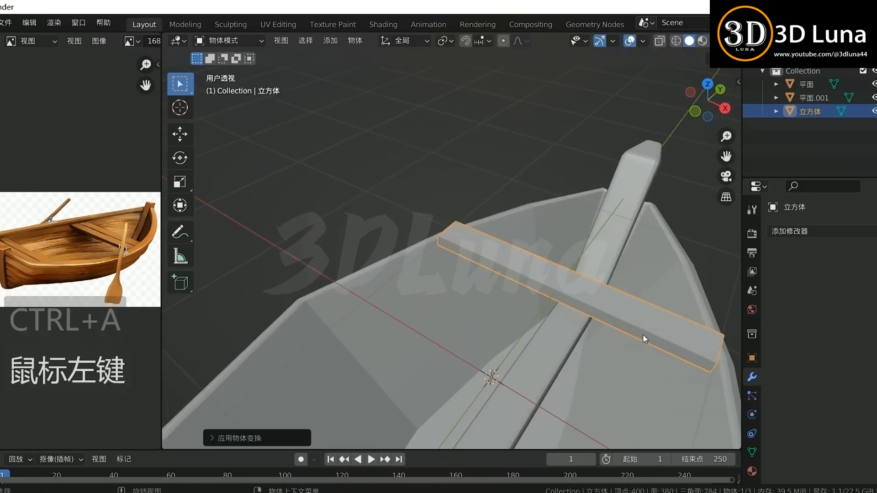
Bevel all edges of the crosswise plank about 0.021 m wide with 2 segments.
key(Tab)
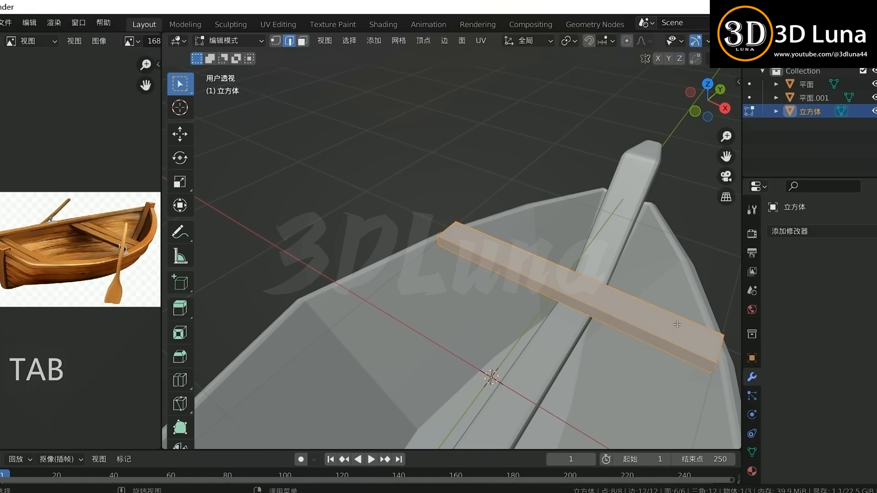
key(ctrl+b)
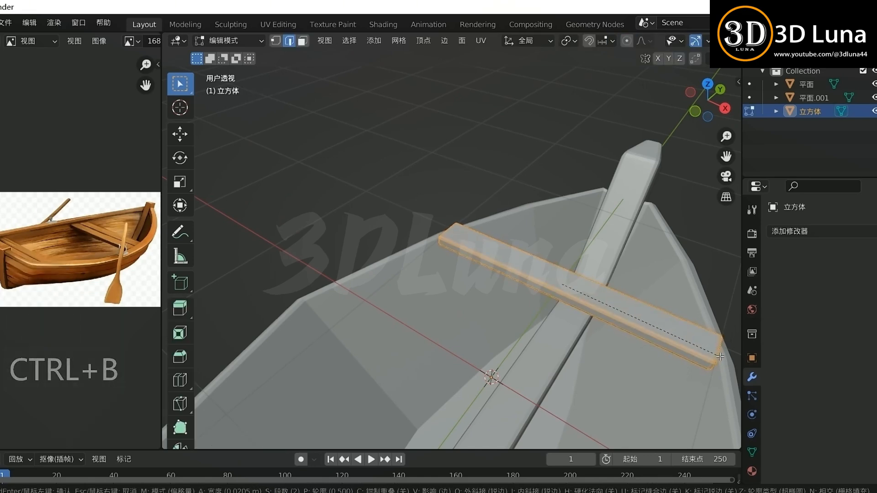
click(719, 356)
key(Tab)
click(661, 339)
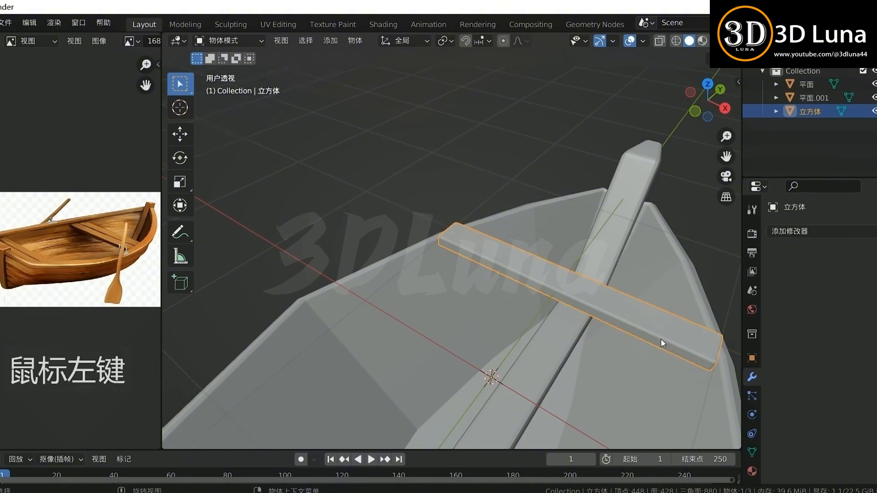
Lower the crosswise plank about 0.14 m along Z into the hull and deselect it.
scroll(661, 339, down, 3)
middle_drag(648, 284, 565, 252)
key(g)
key(z)
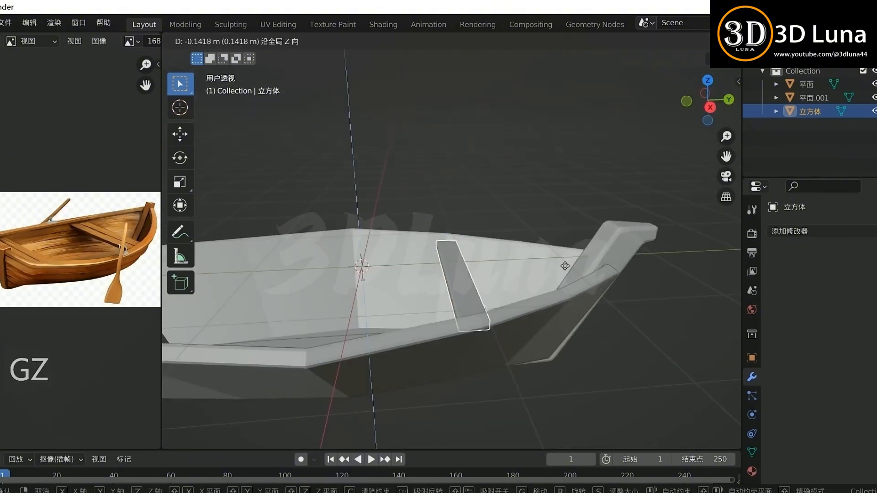
click(563, 267)
click(509, 265)
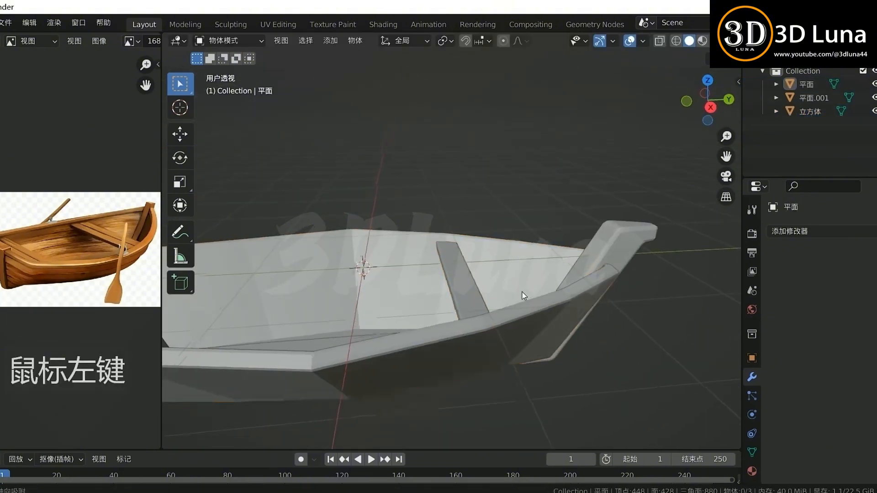
Duplicate the crosswise plank and move the copy about 0.28 m along negative Y, just behind the original.
middle_drag(522, 292, 599, 289)
click(579, 272)
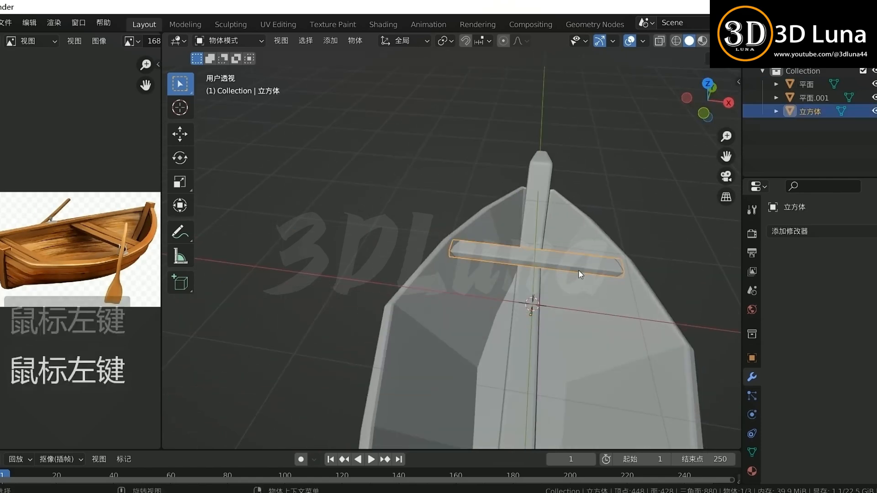
key(KP_7)
key(shift+d)
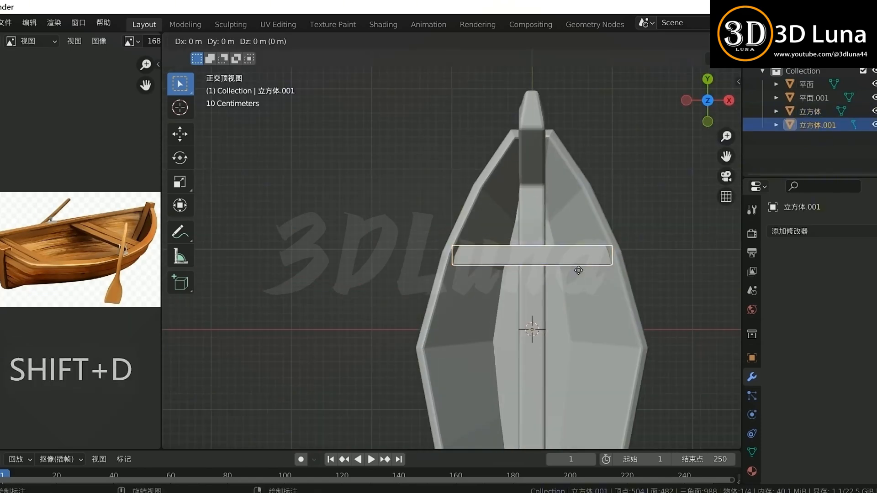
key(y)
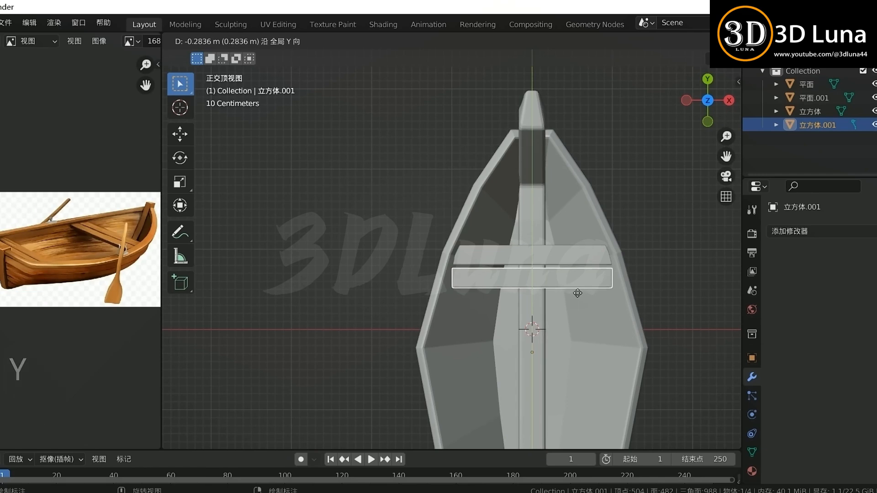
click(577, 293)
Lengthen the duplicated plank along X by a factor of about 1.12 to reach the wider hull sides.
key(s)
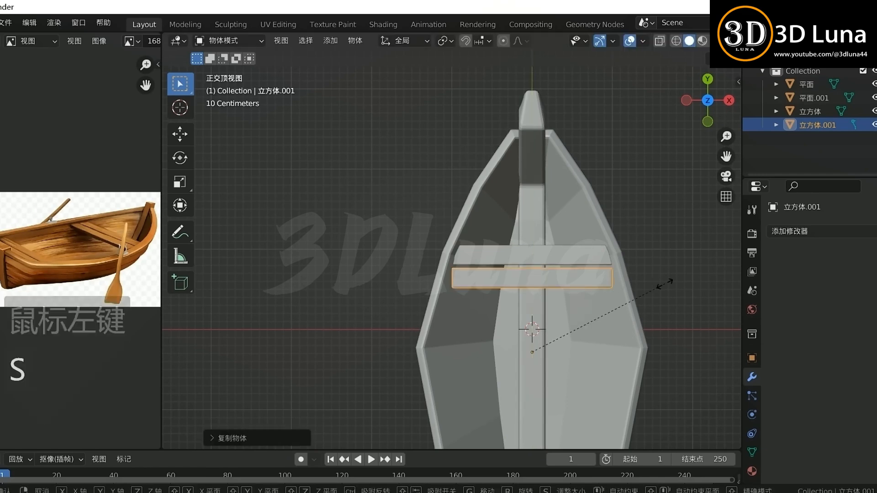
key(x)
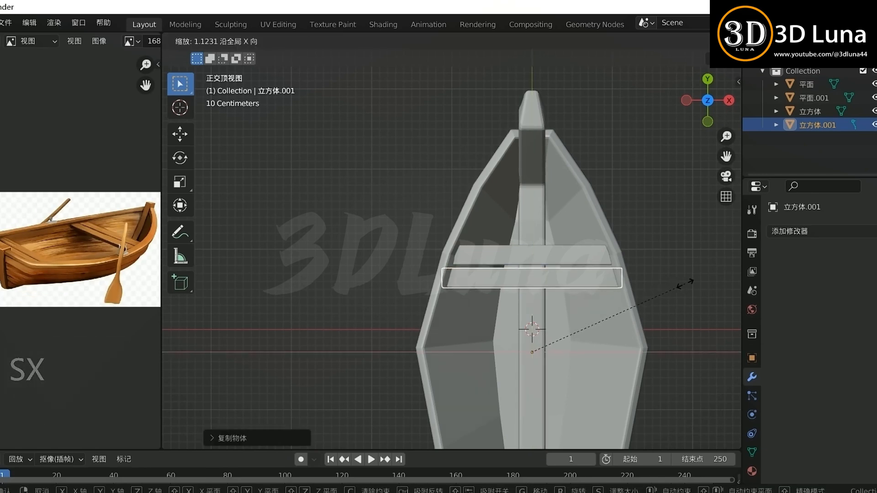
click(684, 285)
middle_drag(670, 313, 607, 221)
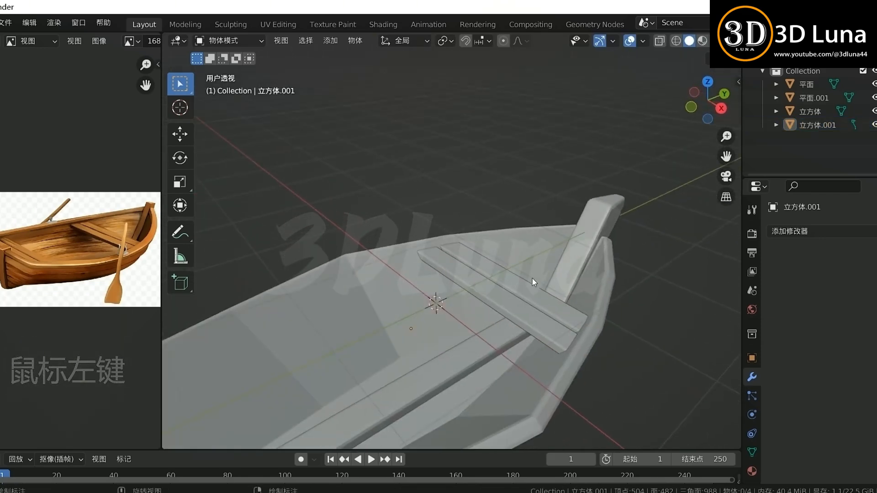
Duplicate both bow seat planks together and move the copies about 2.9 m along negative Y toward the stern.
click(517, 301)
shift+click(518, 300)
key(KP_7)
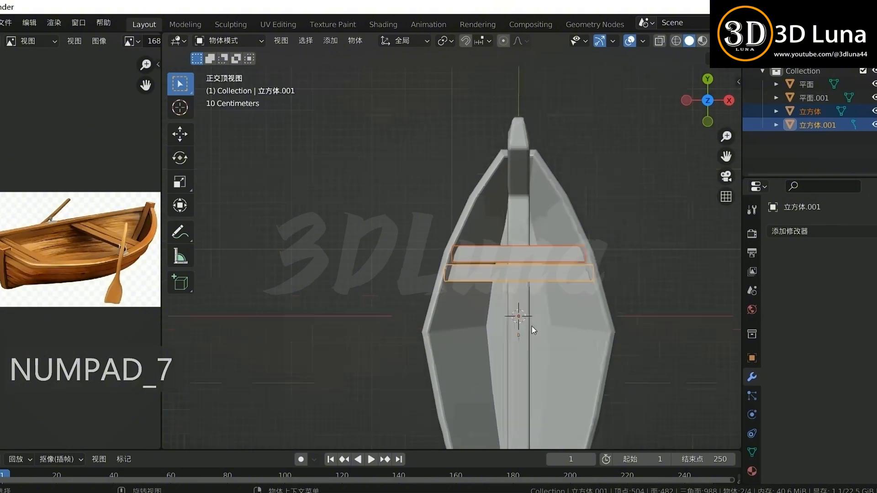
shift+middle_drag(533, 320, 519, 265)
key(shift+d)
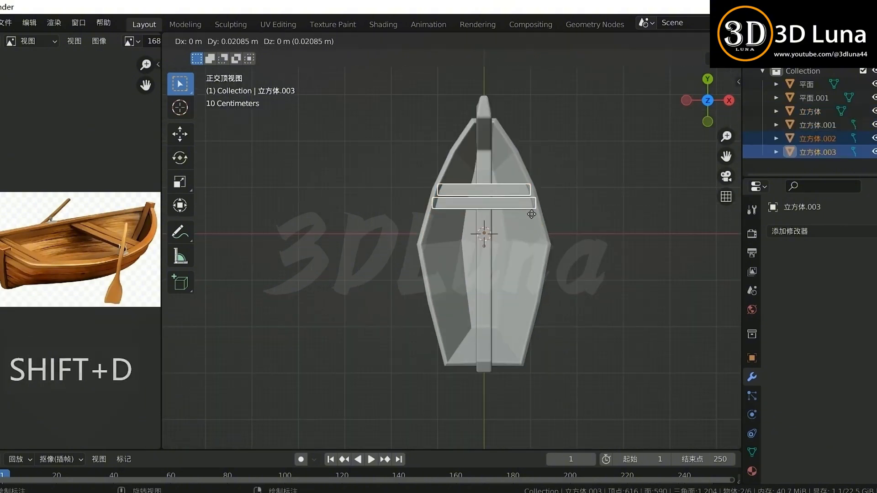
key(y)
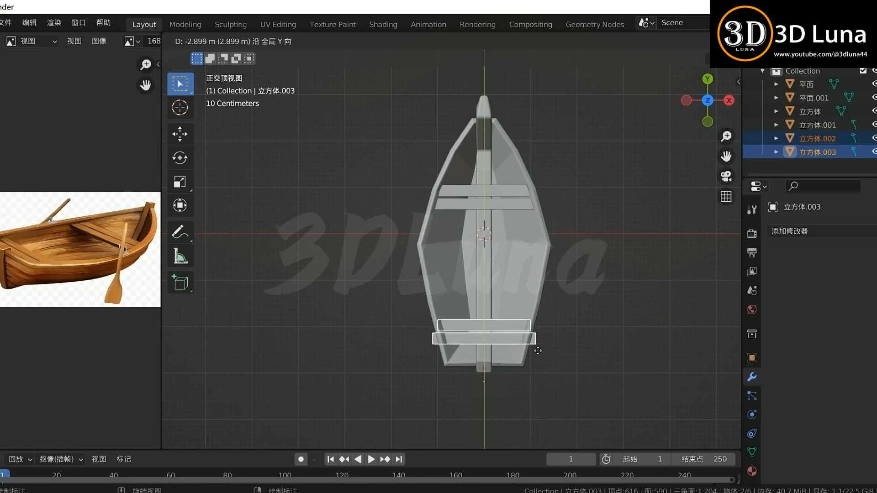
click(538, 350)
Shorten the forward plank of the stern pair along X to a scale factor of about 0.96.
middle_drag(539, 353, 419, 329)
key(KP_7)
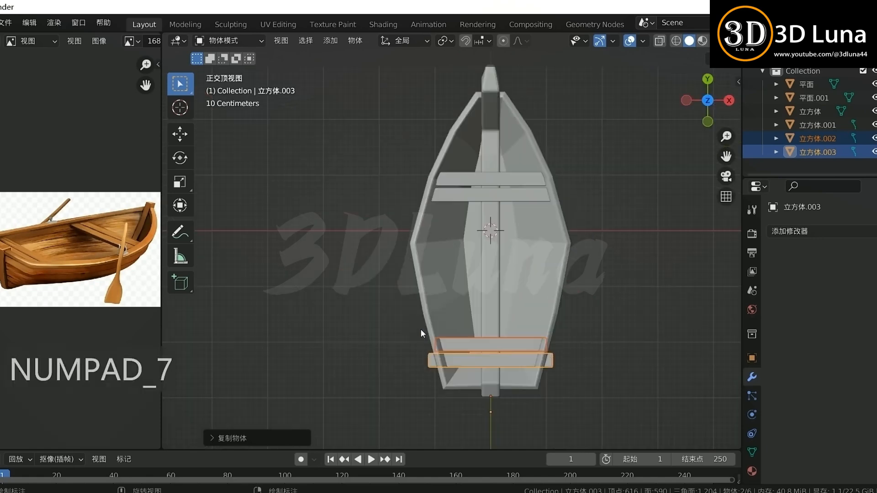
scroll(479, 358, up, 3)
key(Tab)
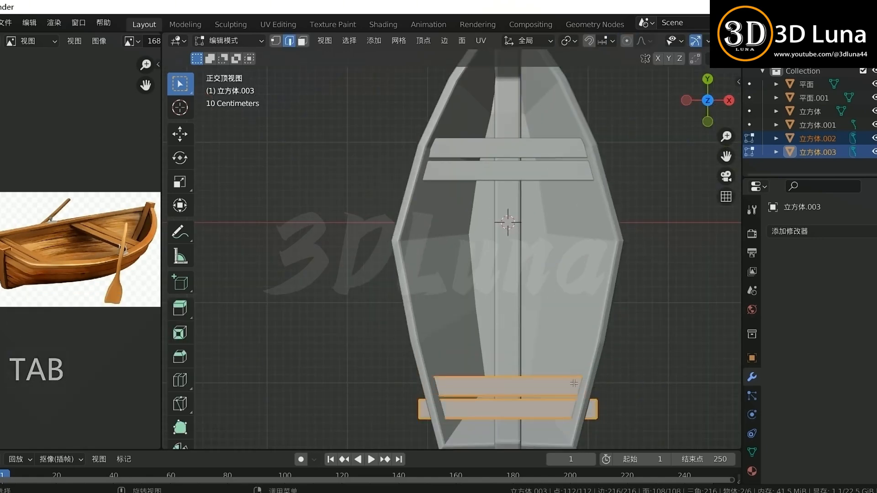
key(Tab)
click(569, 385)
key(Tab)
key(Tab)
key(s)
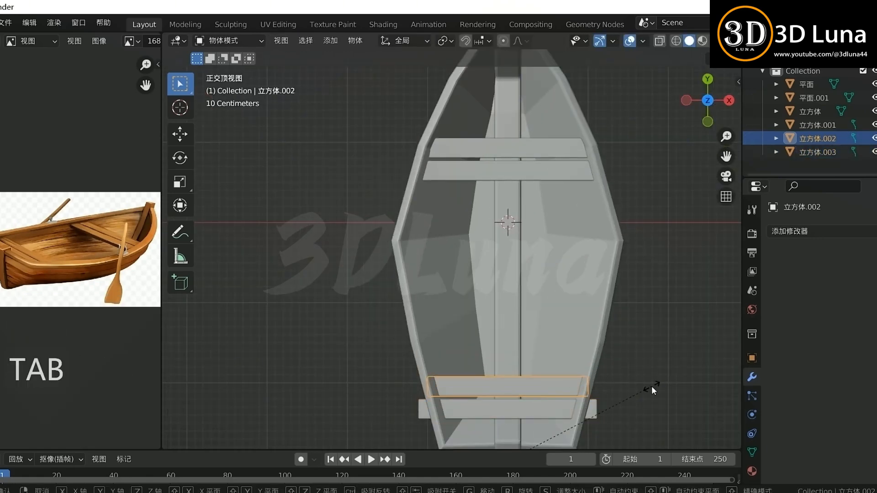
key(x)
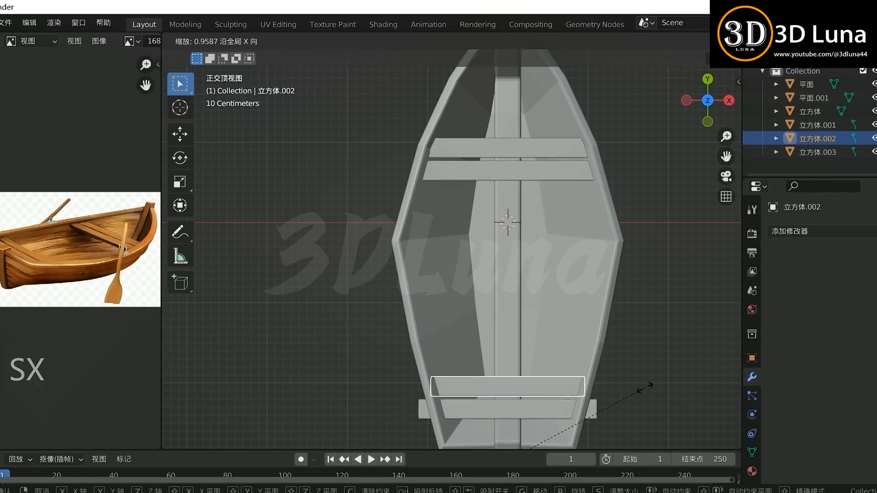
click(645, 390)
Shorten the rearmost stern plank along X until its ends fit the hull sides, and deselect it.
click(591, 416)
key(s)
key(x)
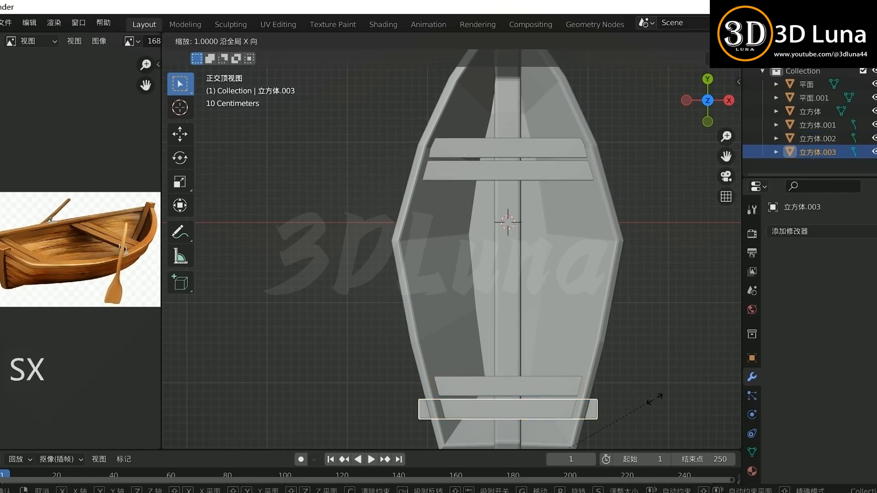
click(628, 405)
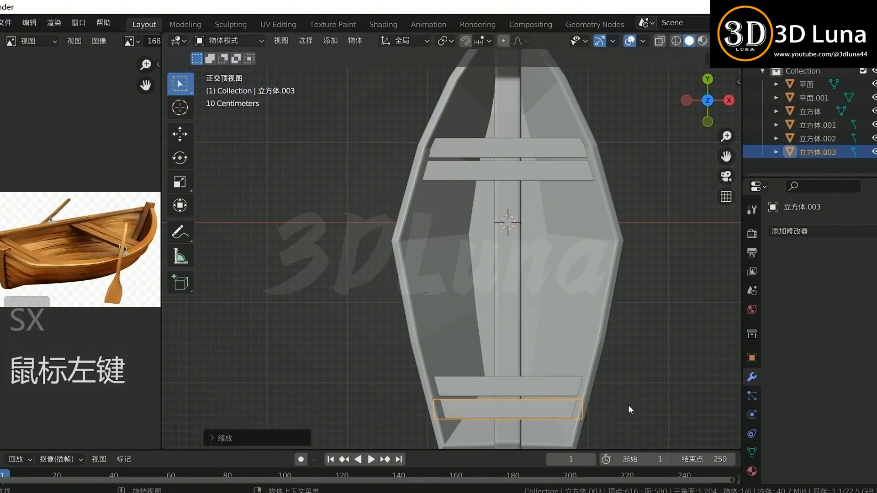
click(619, 413)
middle_drag(618, 413, 503, 228)
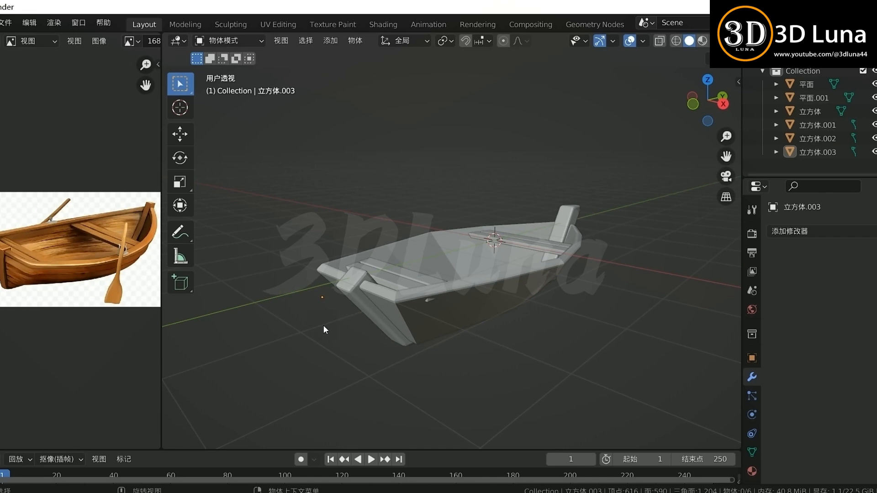
scroll(524, 332, down, 1)
middle_drag(490, 317, 532, 298)
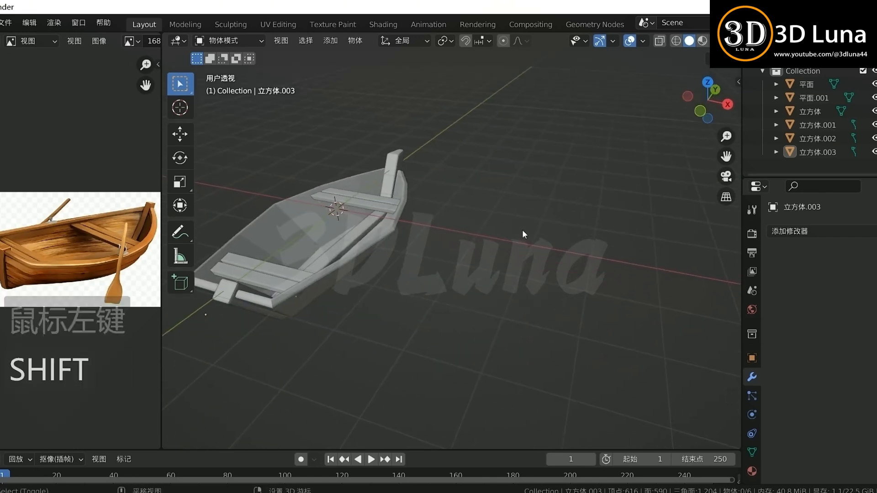
Add a plane for the oar and move it along X clear of the boat.
key(shift+a)
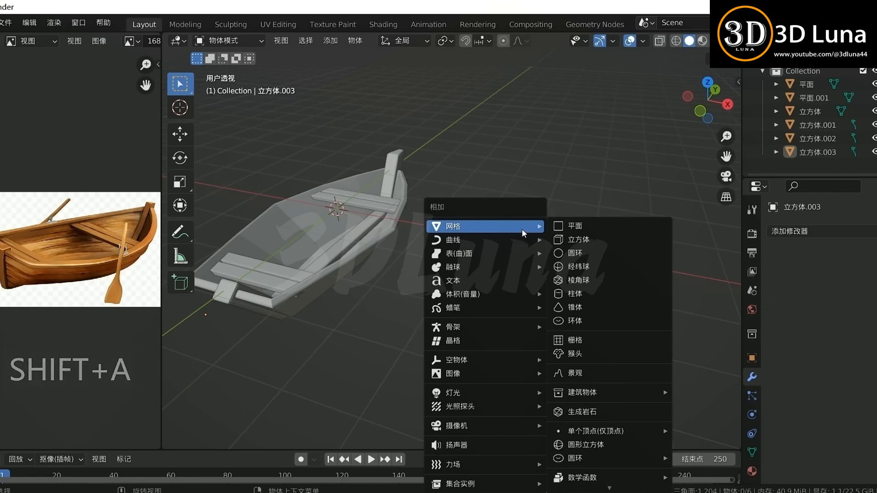
click(588, 231)
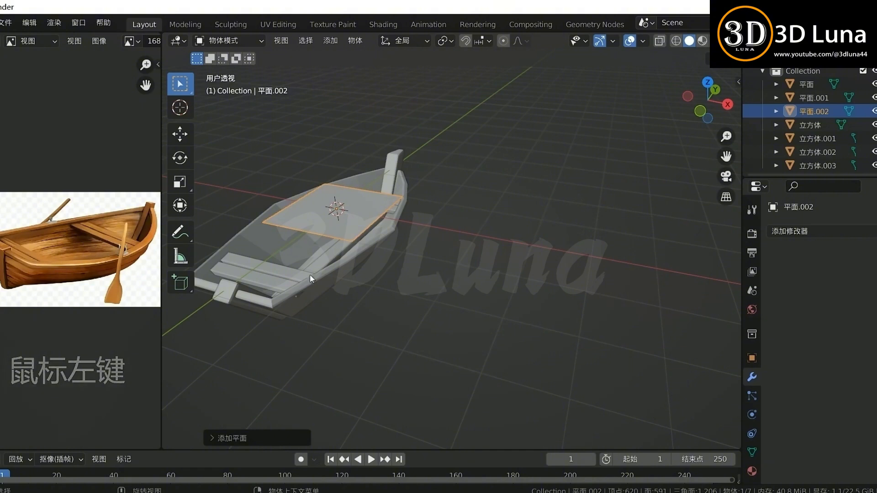
scroll(101, 292, up, 3)
scroll(146, 281, up, 2)
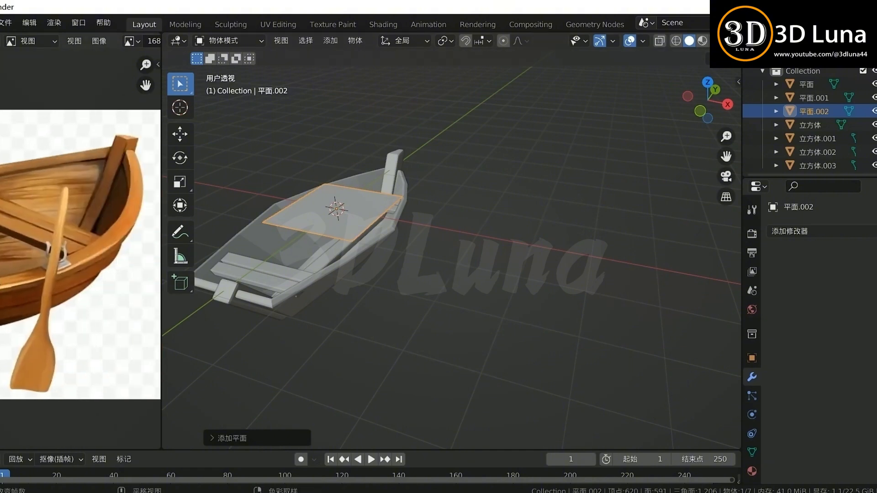
scroll(61, 282, down, 5)
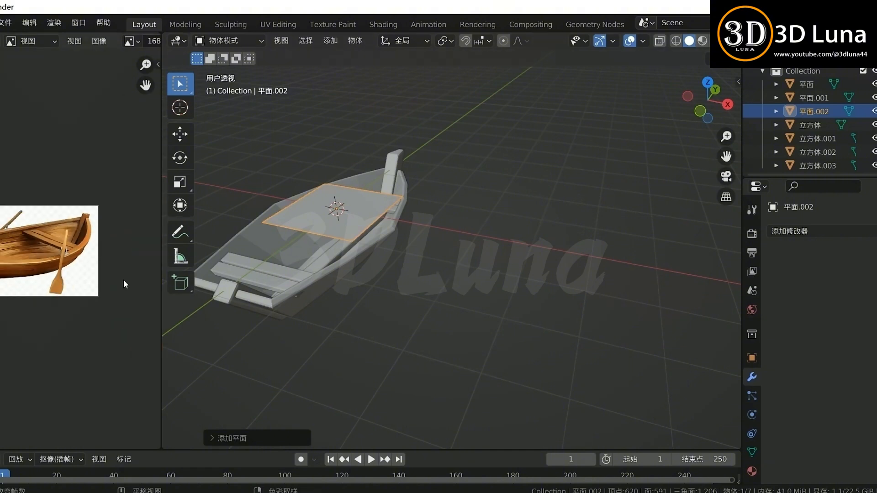
key(g)
key(x)
click(632, 319)
middle_drag(632, 319, 572, 295)
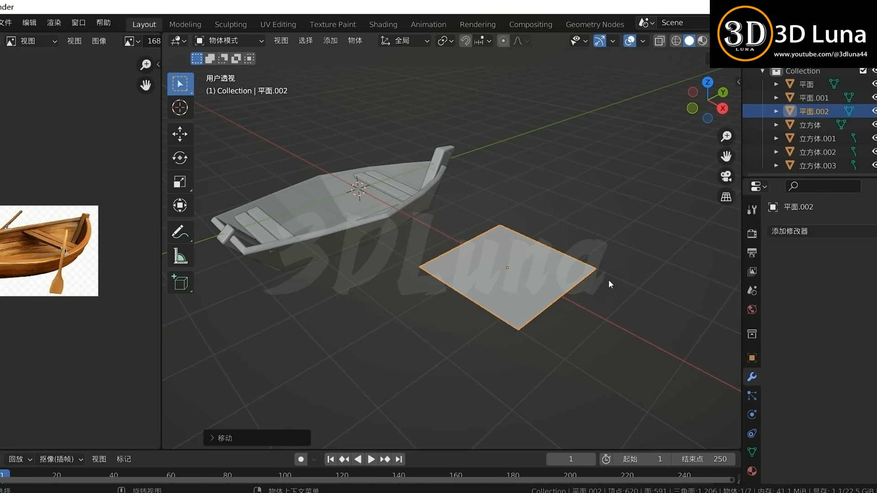
Stretch the plane along Y in top view by a factor of about 1.58.
key(KP_7)
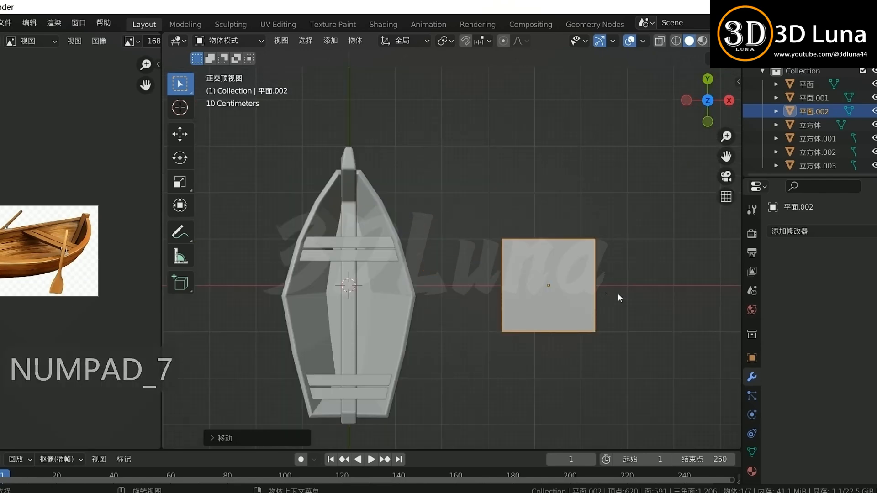
key(s)
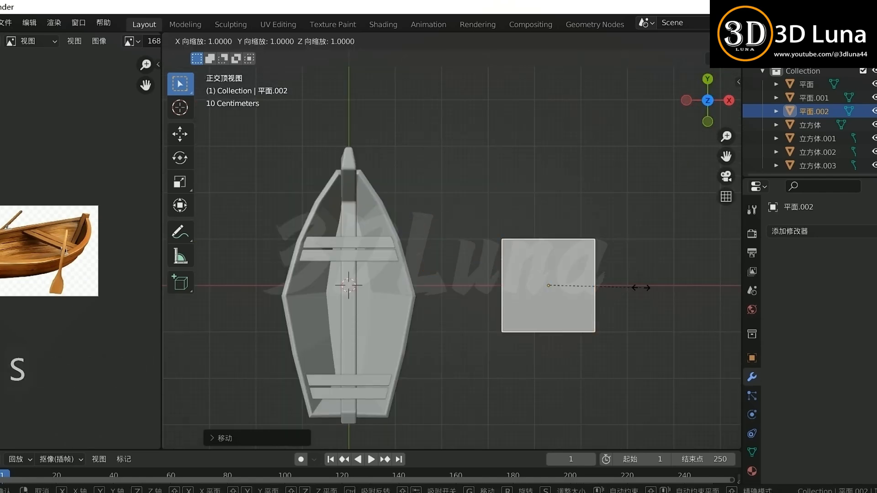
key(y)
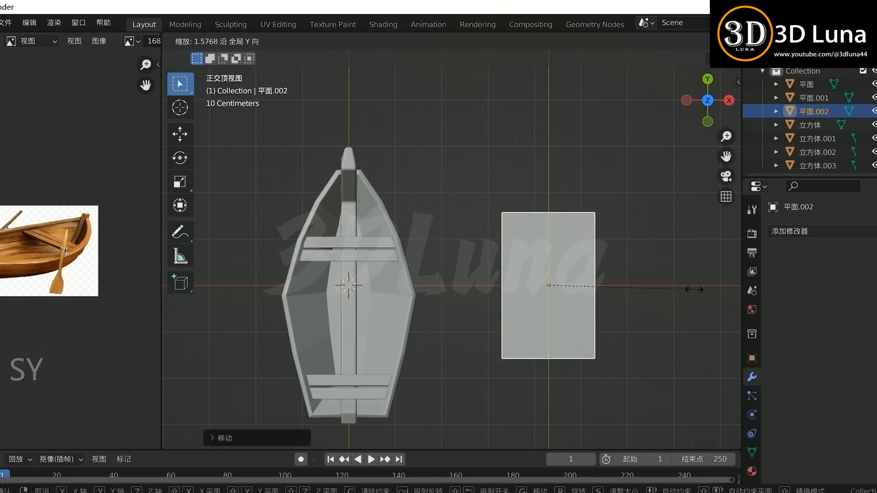
click(694, 291)
Cut two crosswise edge loops across the oar plane, one near its middle and one in its upper half.
key(ctrl+r)
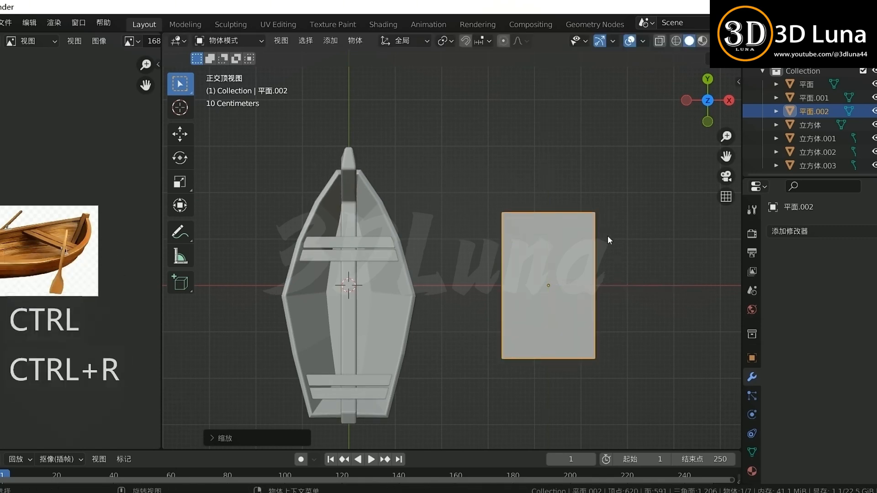
key(Tab)
key(ctrl+r)
click(598, 242)
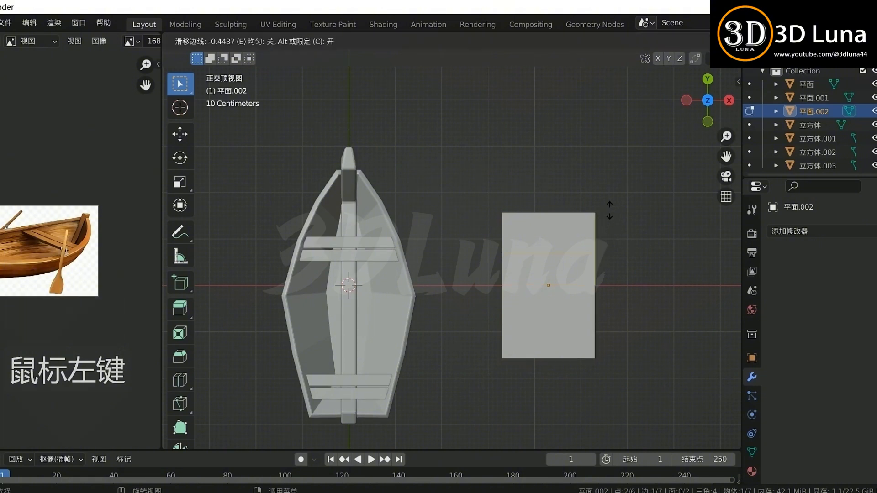
click(607, 228)
click(597, 281)
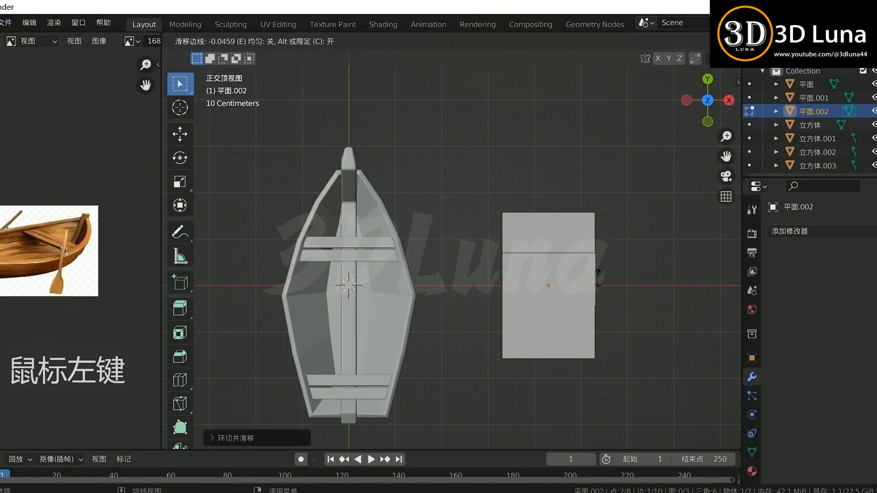
click(604, 259)
Slide the upper crosswise loop slightly closer to the plane's top edge.
click(577, 253)
key(g)
key(g)
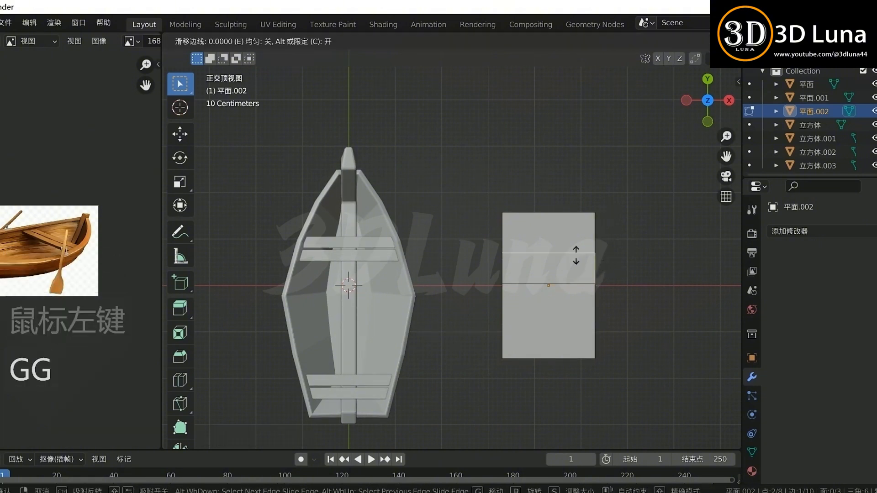
click(577, 246)
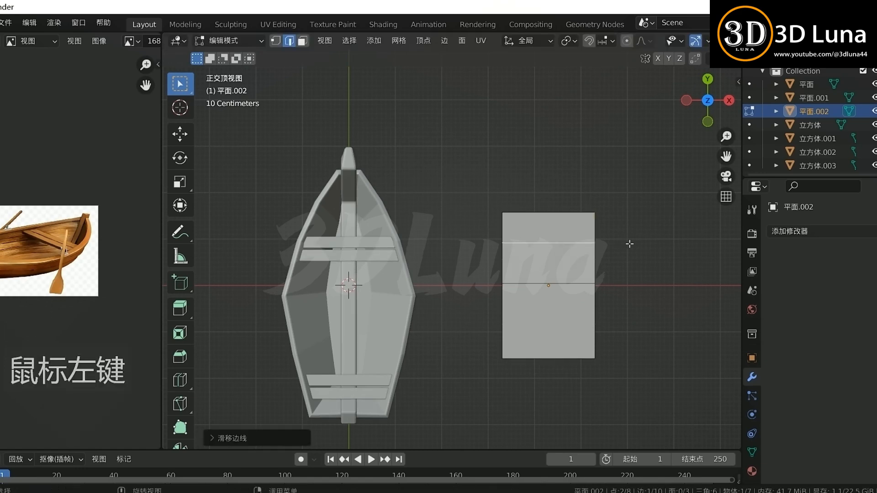
Scale down the upper loop and, more strongly, the top edge so the blade tapers toward the handle end.
key(s)
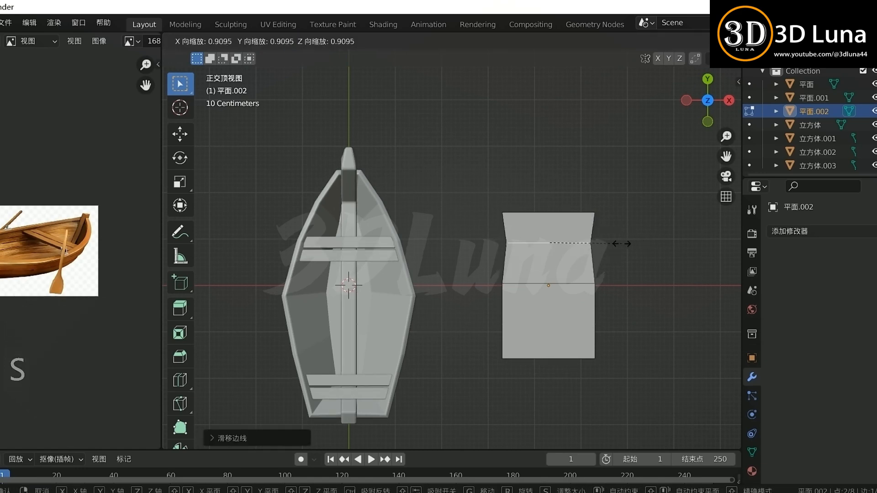
click(612, 244)
key(s)
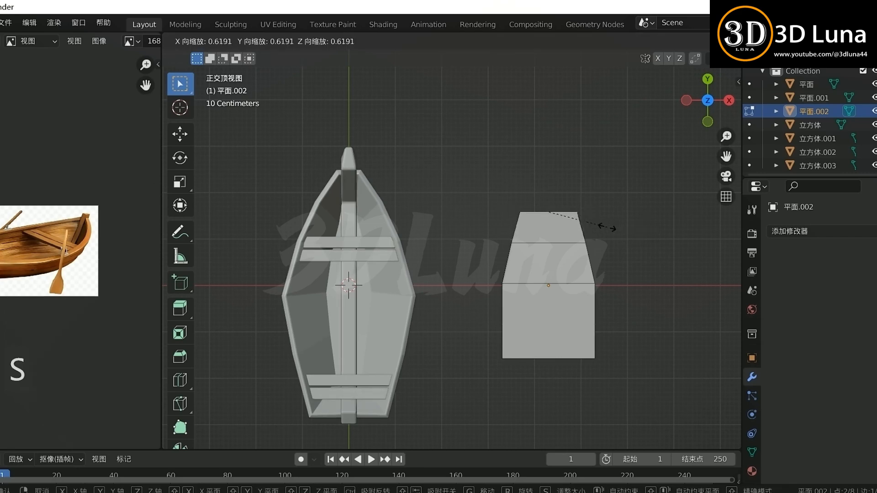
click(583, 226)
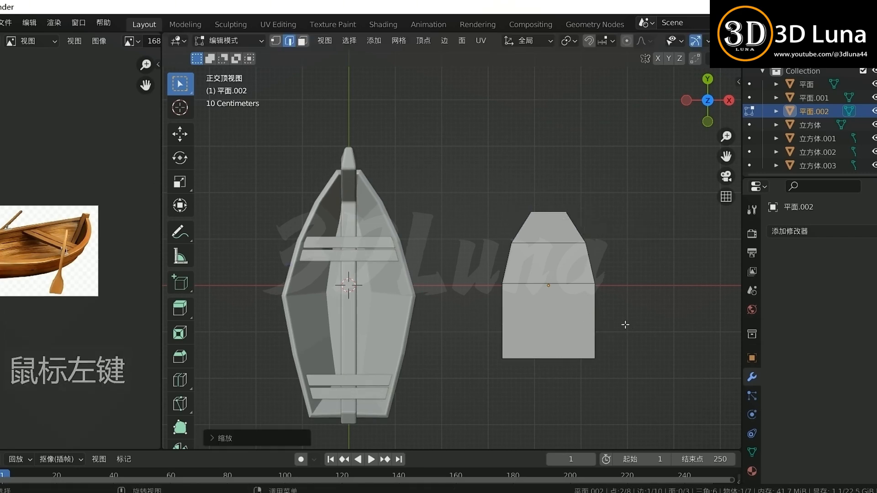
Add two evenly spaced lengthwise loop cuts to the blade without sliding them.
key(ctrl+r)
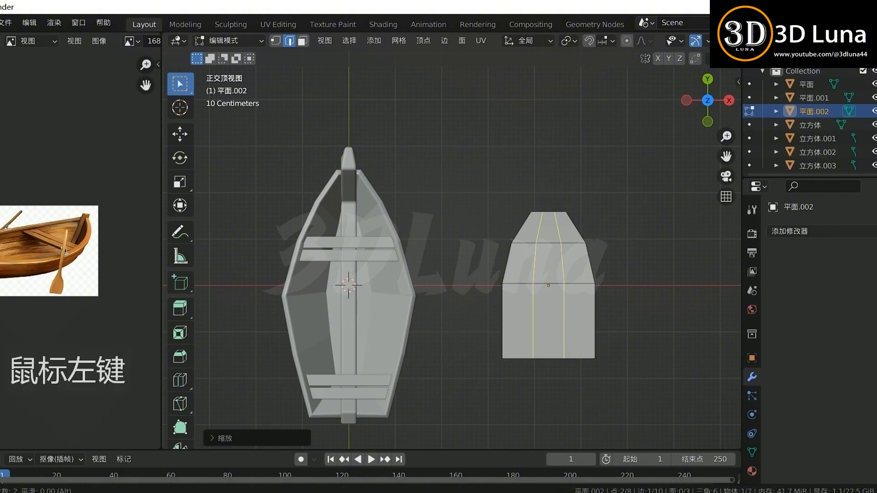
click(583, 223)
right_click(583, 223)
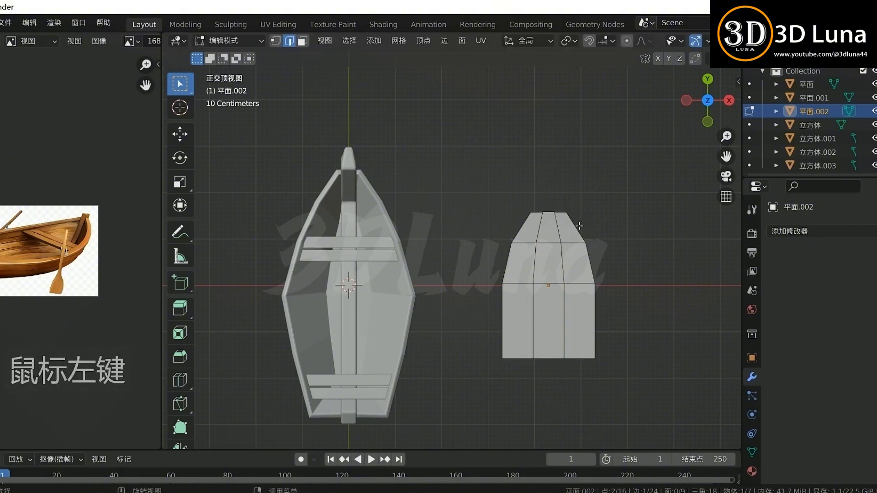
Extrude the middle segment of the blade's top edge along Y into a handle about 1.6 times the blade's length.
shift+middle_drag(582, 231, 592, 315)
key(e)
key(y)
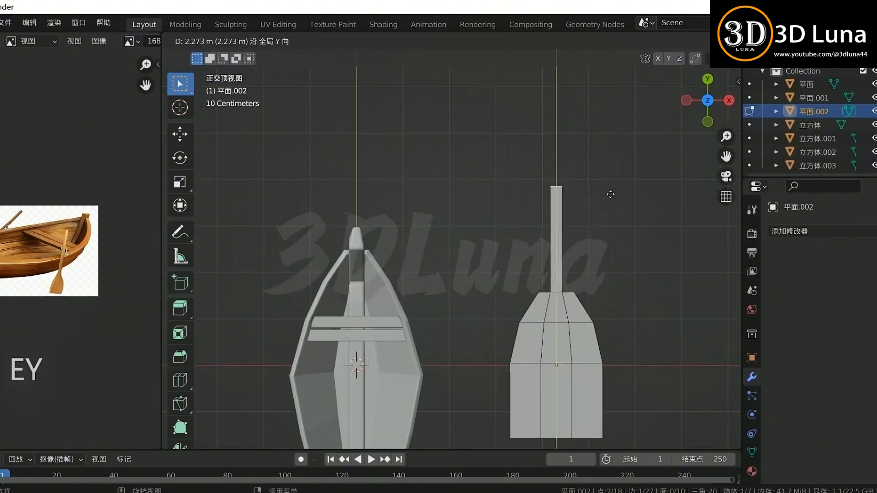
click(618, 105)
scroll(603, 157, down, 3)
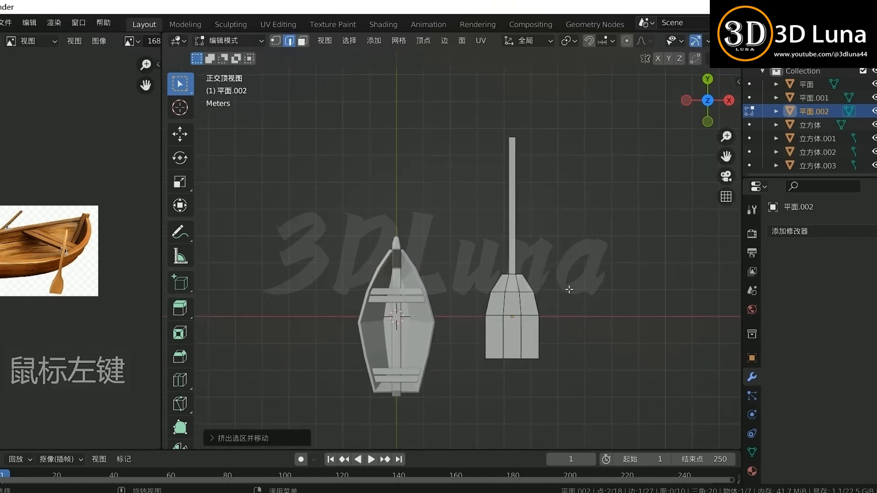
middle_drag(568, 289, 538, 259)
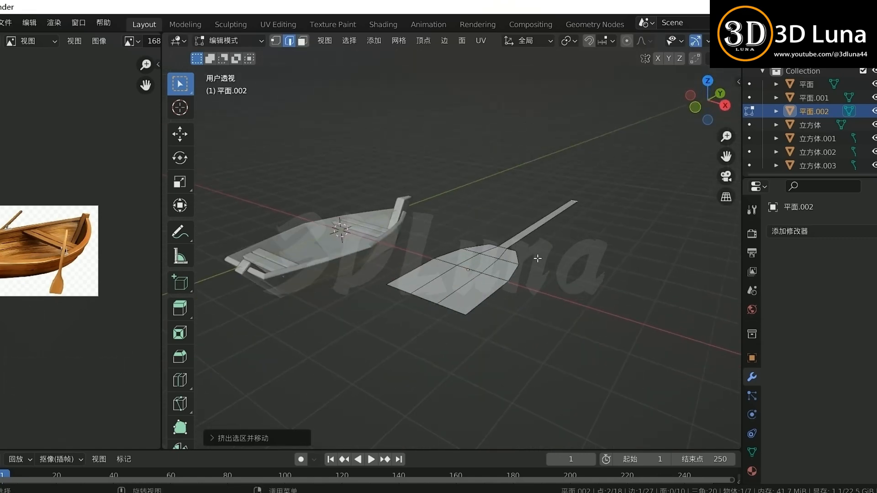
Select the entire oar mesh, both blade and handle, in Edit Mode.
key(Tab)
scroll(512, 264, up, 2)
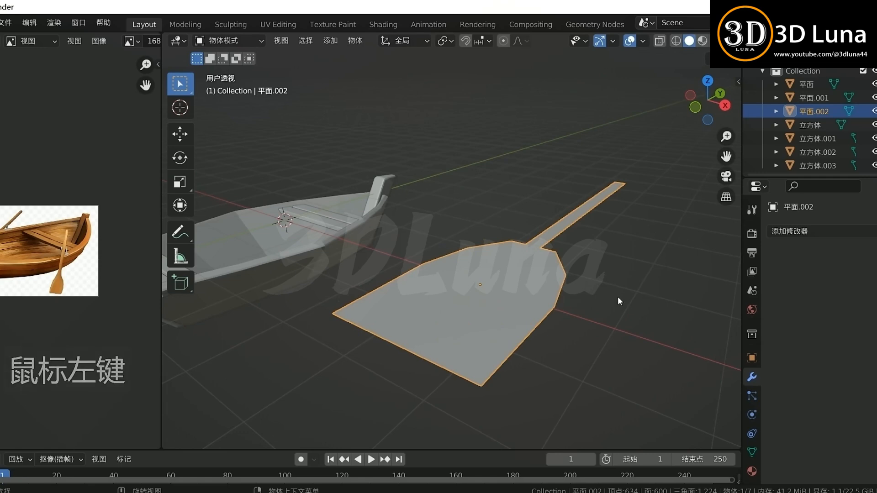
key(Tab)
key(a)
Try to thicken the flat oar mesh by extruding it about 0.23 m without an axis constraint.
key(e)
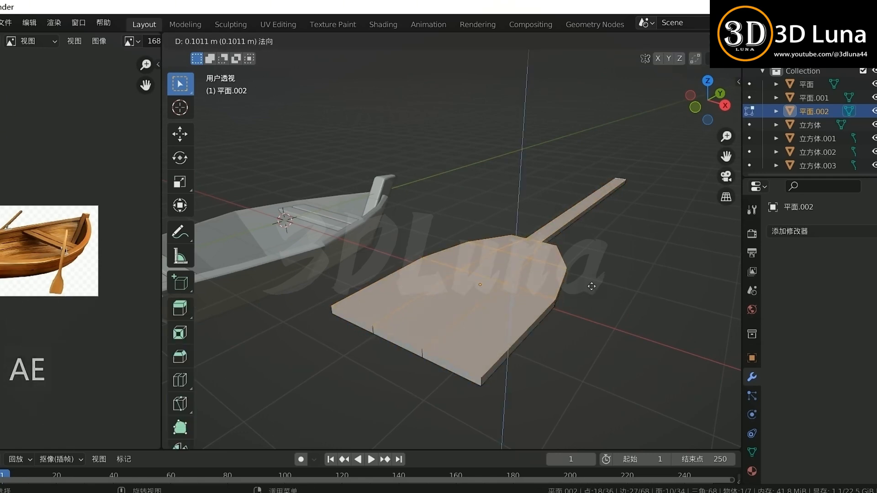
key(z)
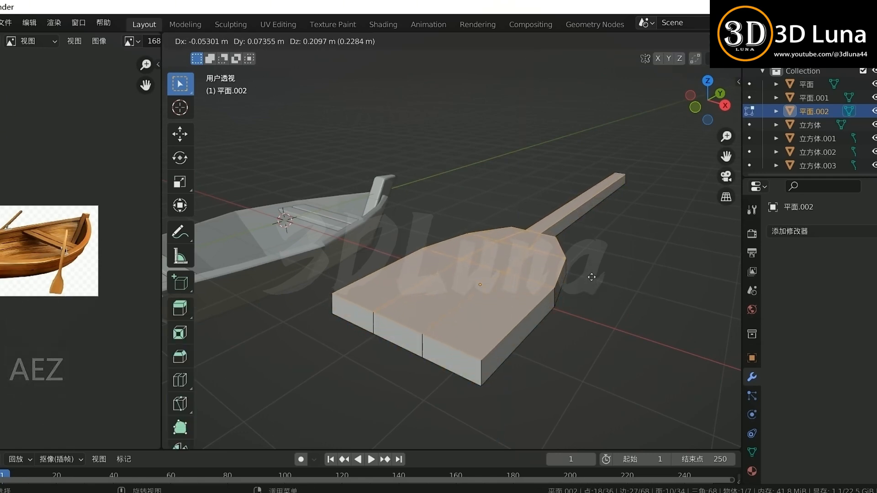
click(590, 277)
middle_drag(621, 280, 502, 244)
key(Tab)
key(ctrl+z)
key(ctrl+z)
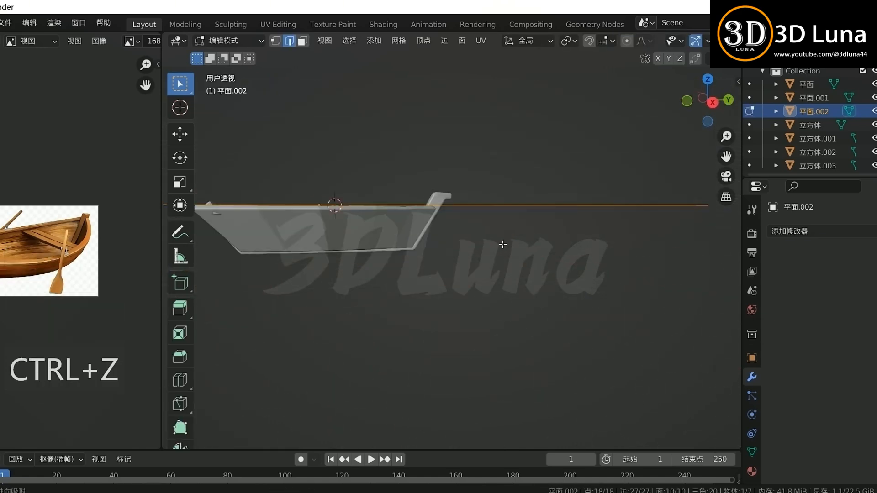
Extrude the whole oar mesh about 0.18 m along its normal and return to Object Mode.
key(e)
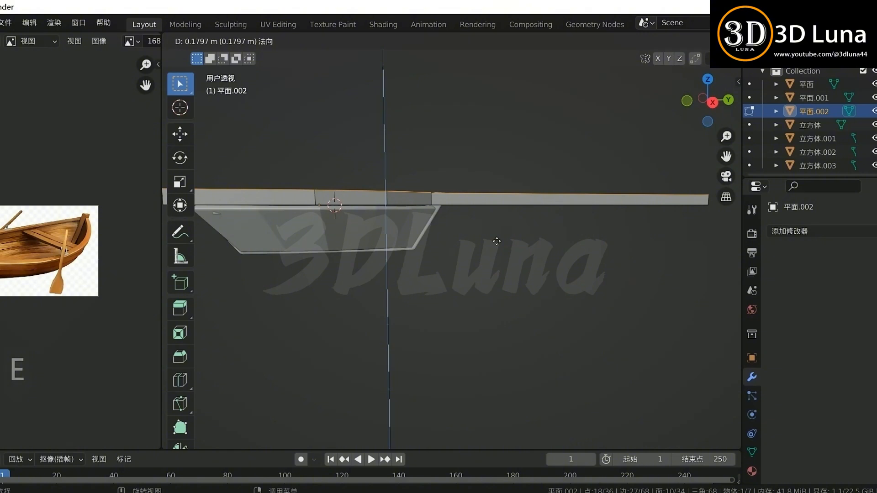
click(497, 240)
middle_drag(496, 241, 538, 290)
key(Tab)
key(Tab)
key(Tab)
Add a Subdivision Surface modifier to the oar.
click(547, 289)
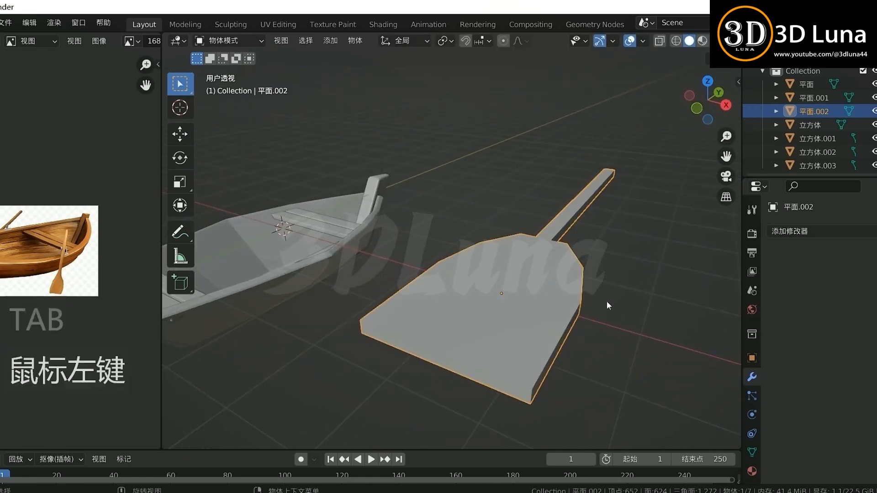
click(823, 233)
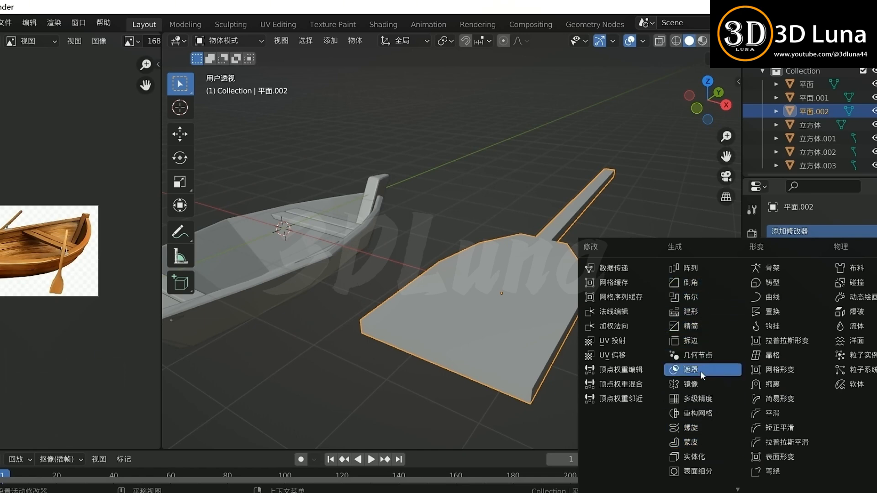
click(703, 471)
Add a loop cut around the oar's handle and slide it close to the handle's tip.
middle_drag(611, 325, 506, 347)
key(Tab)
key(ctrl+r)
click(703, 335)
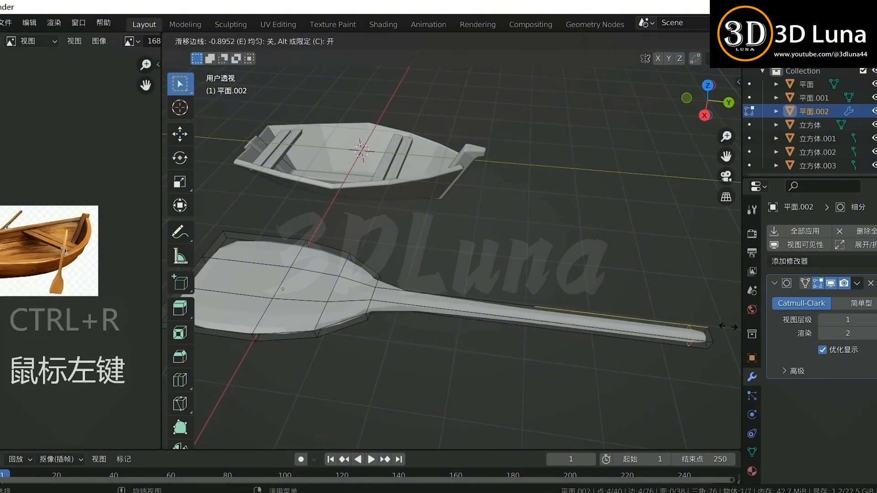
click(706, 338)
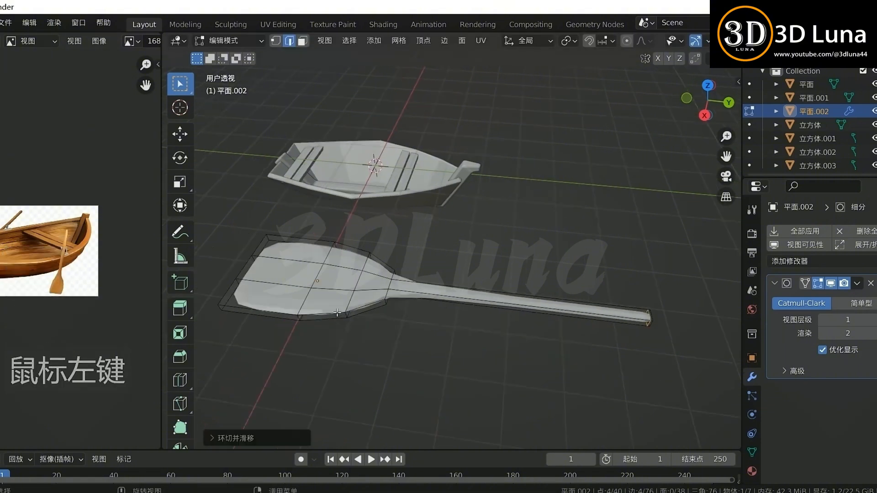
Set the oar's subdivision viewport level to 2 and apply smooth shading to it.
middle_drag(362, 327, 417, 316)
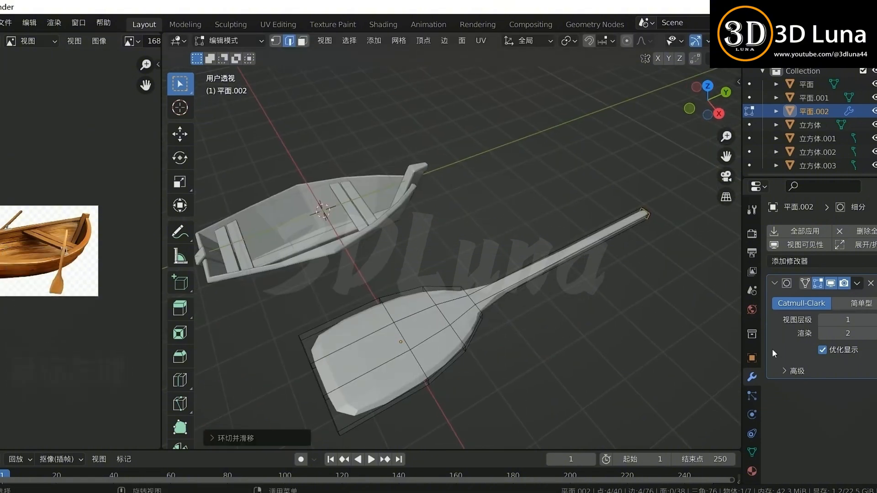
click(873, 319)
key(Tab)
right_click(482, 298)
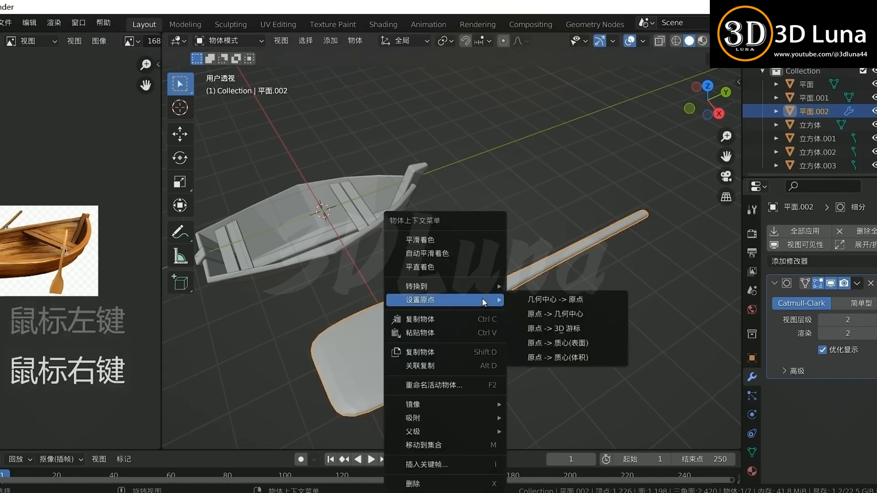
click(470, 247)
middle_drag(471, 311, 525, 361)
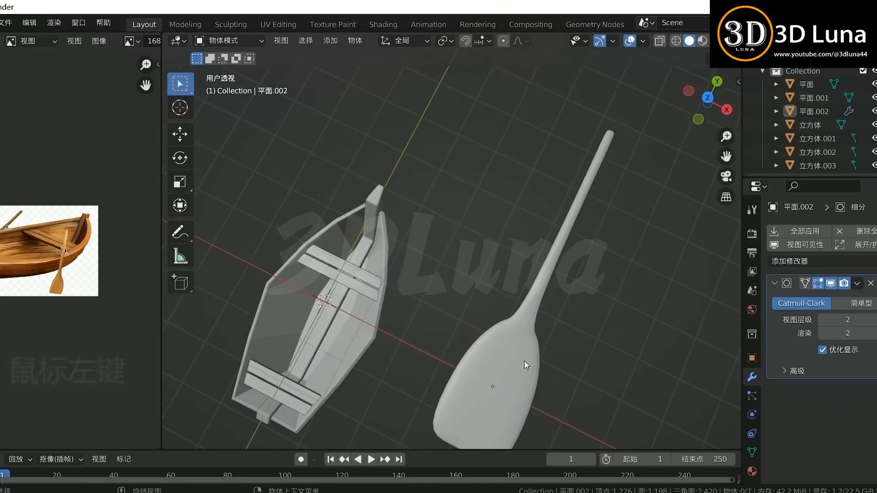
Select the oar and apply its object transforms.
click(523, 341)
scroll(539, 340, down, 1)
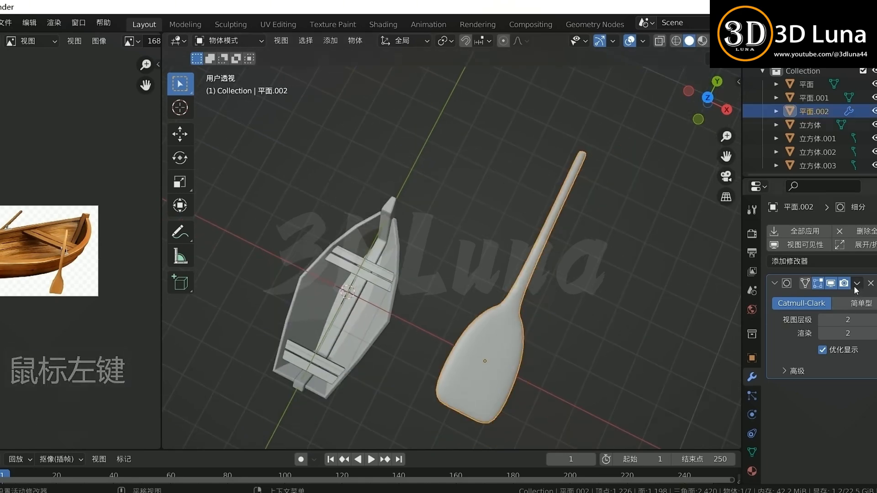
key(Tab)
key(Tab)
click(587, 330)
click(485, 363)
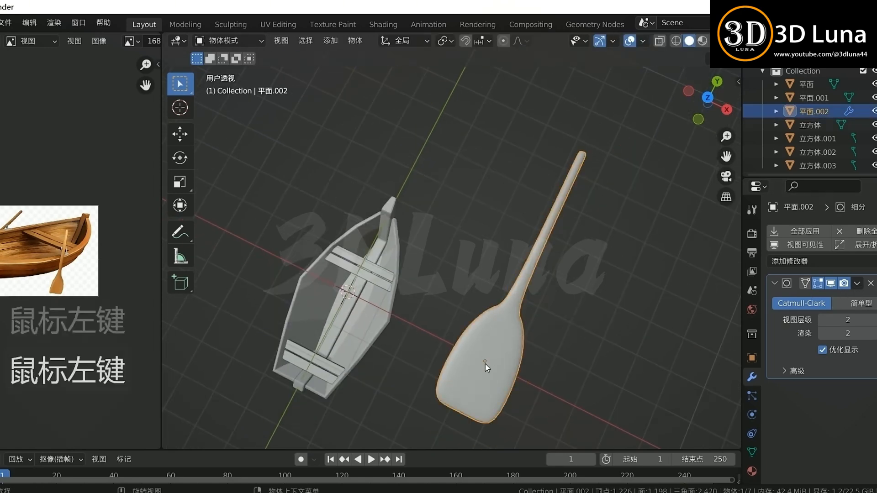
middle_drag(485, 363, 574, 312)
key(ctrl+a)
click(575, 313)
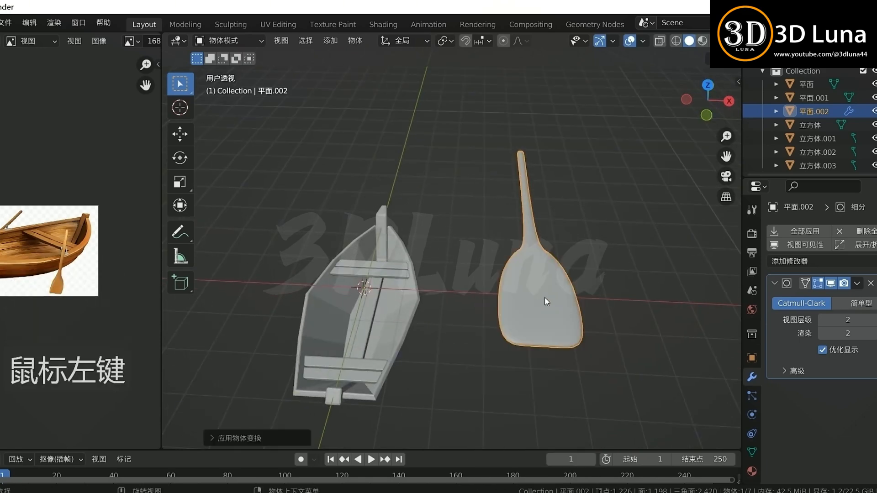
Scale the oar uniformly to about 0.40 in top view and move it just clear of the hull's side.
key(KP_7)
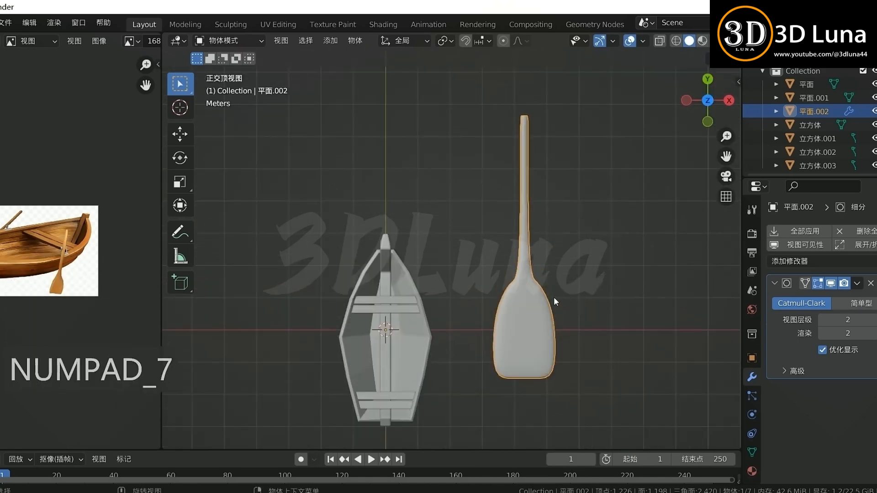
key(s)
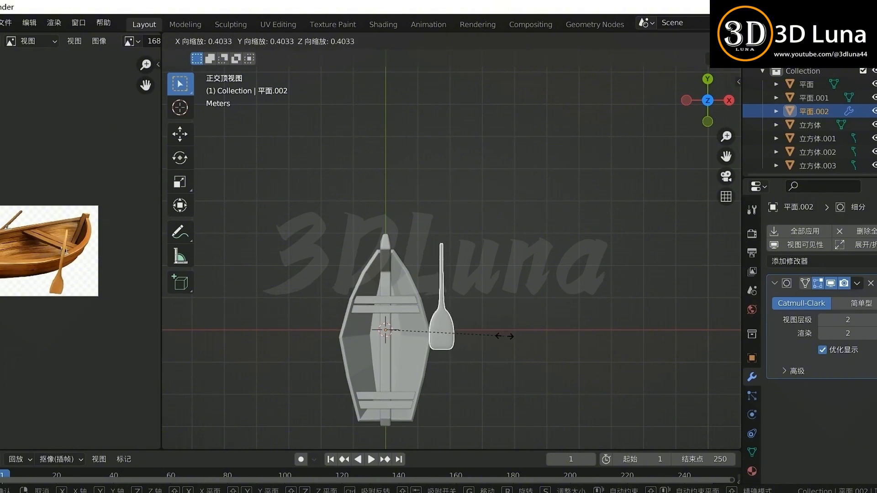
click(505, 336)
middle_drag(511, 336, 574, 243)
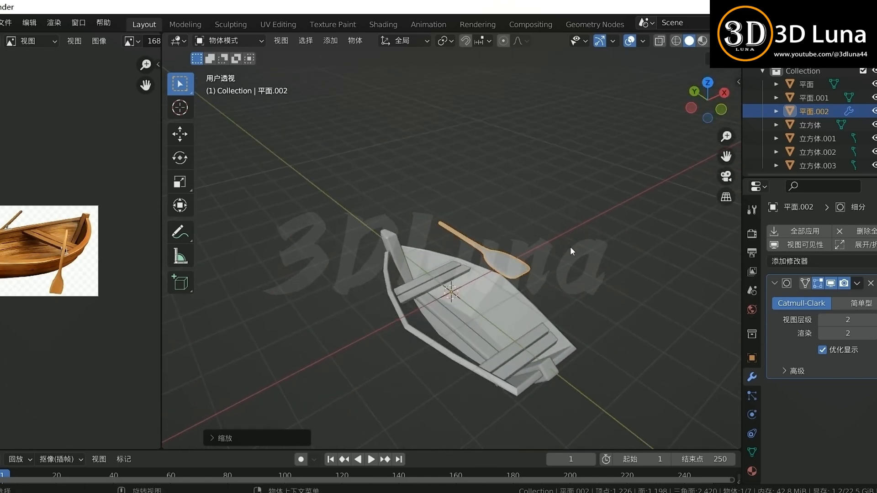
key(KP_7)
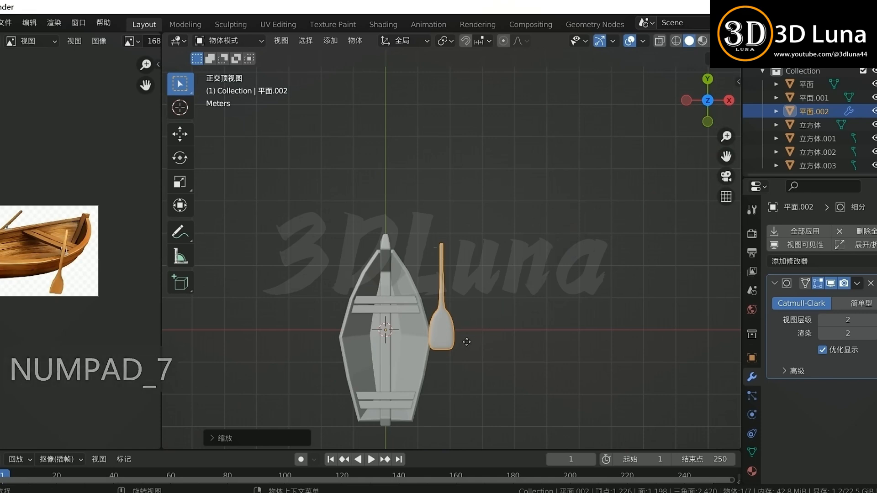
key(g)
click(484, 344)
Set the oar's origin to its own geometry and try scaling it uniformly from there.
right_click(455, 333)
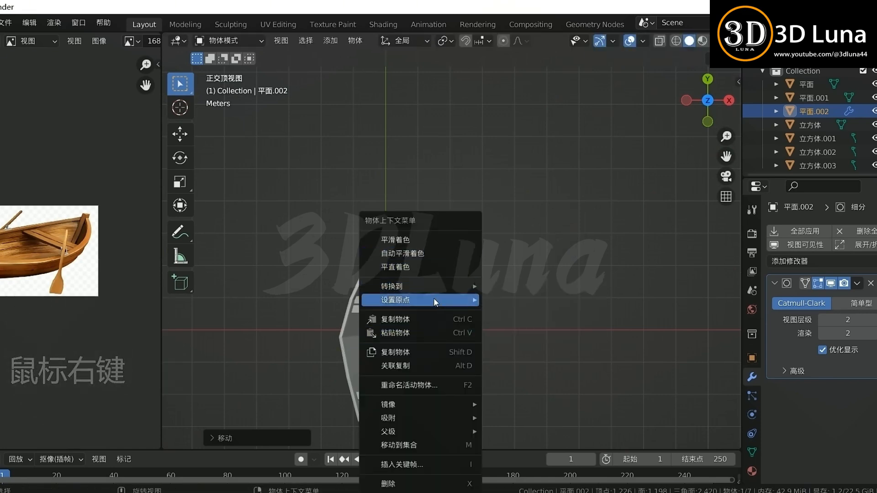
mouse_move(434, 297)
click(529, 308)
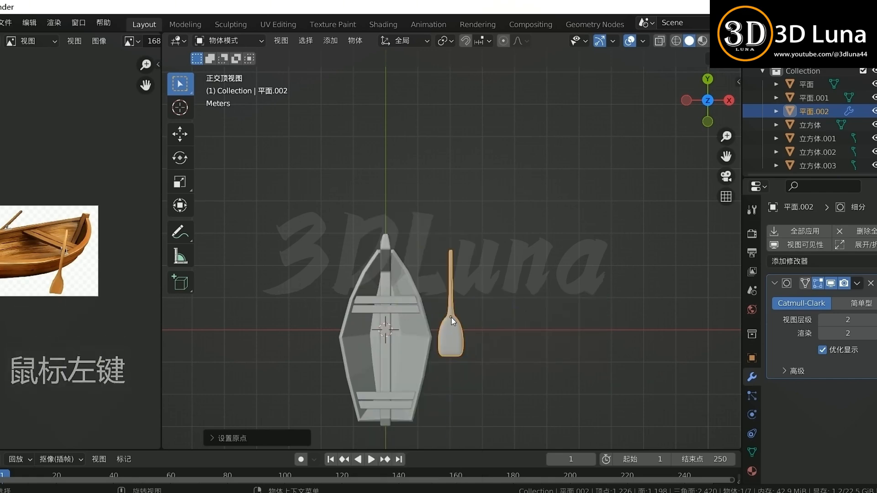
key(s)
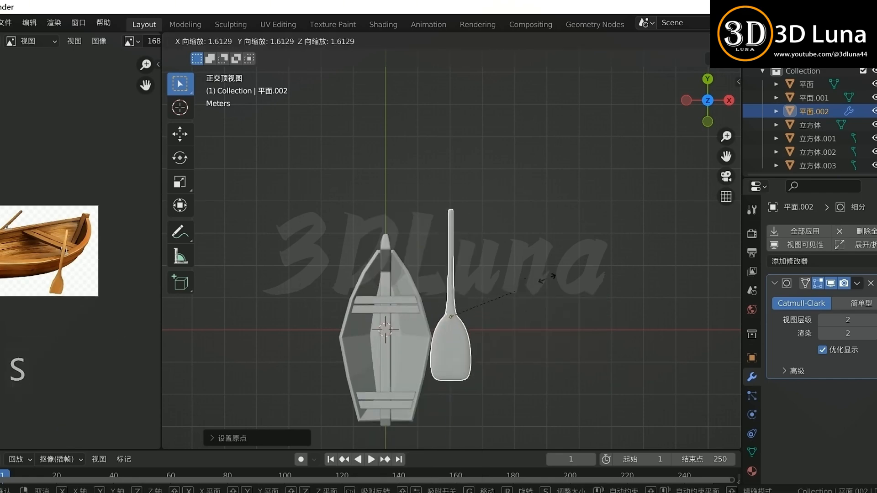
right_click(370, 286)
Move the oar into the hull in top view and rotate it so its handle angles out over the side.
key(g)
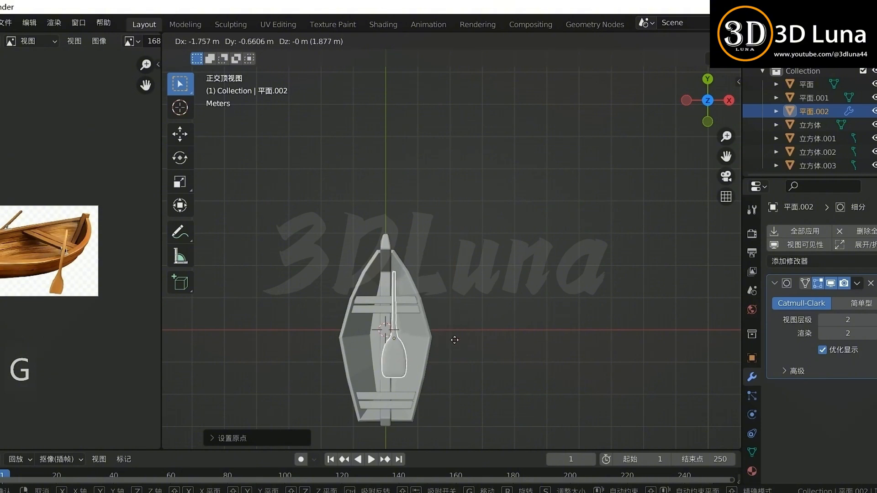
click(457, 338)
key(r)
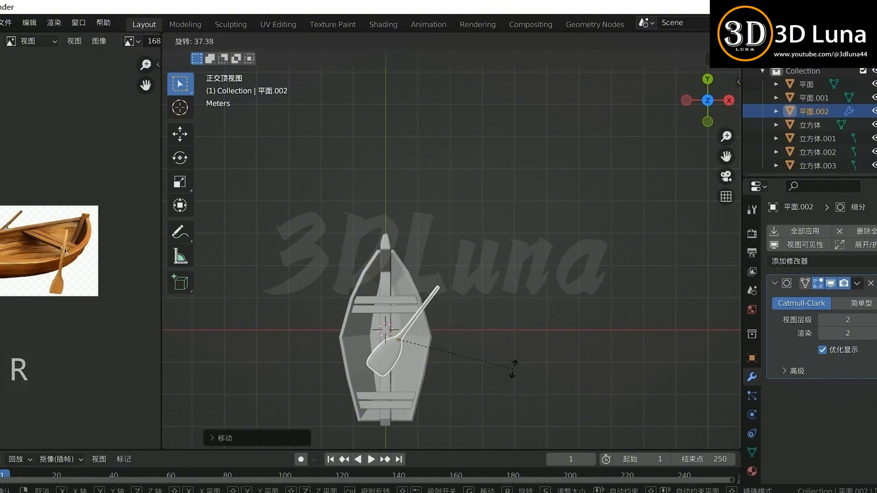
click(531, 374)
key(g)
click(473, 359)
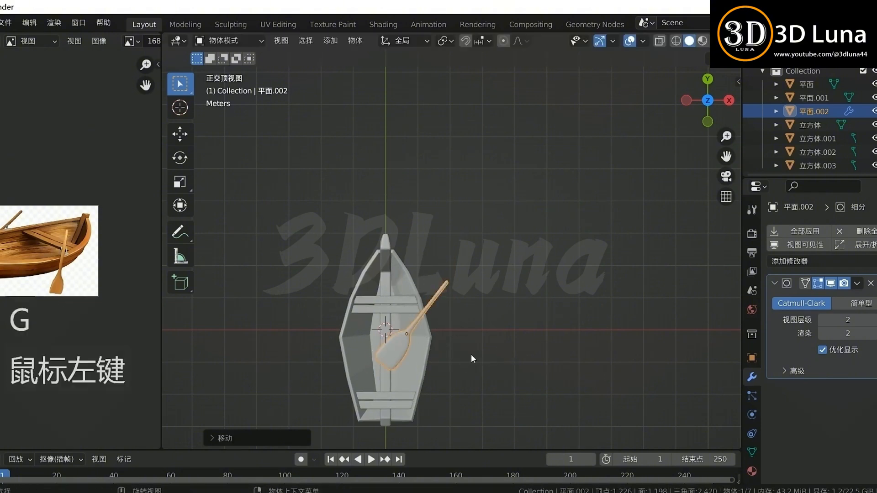
Tilt the oar steeply in front view so its blade points down into the hull, and shift it across the boat.
key(KP_1)
key(alt+z)
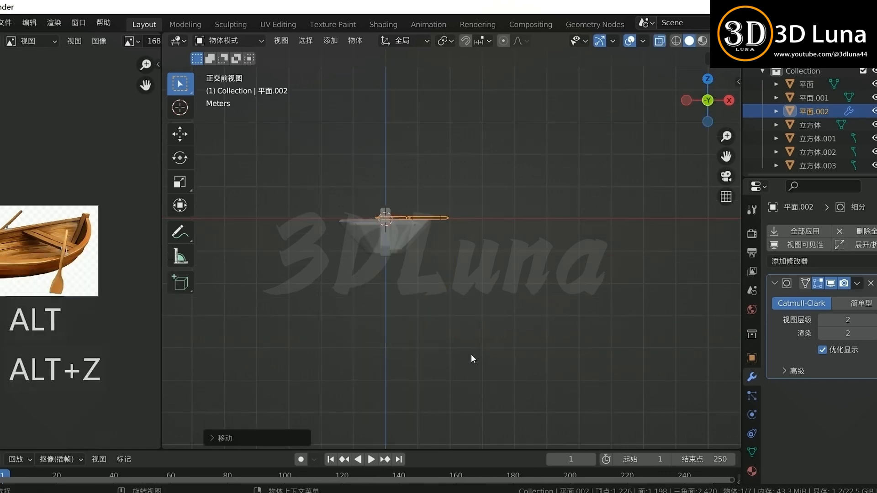
shift+middle_drag(450, 245, 407, 227)
key(r)
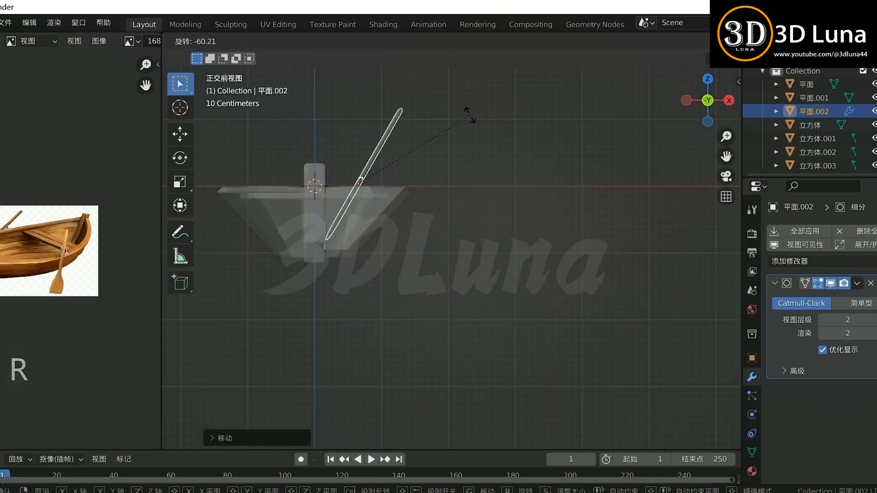
click(438, 169)
key(g)
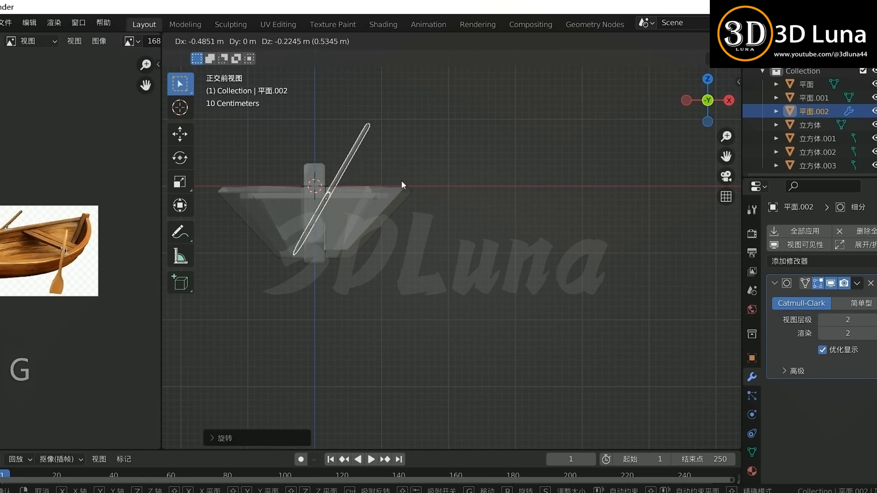
click(430, 183)
Reduce the oar's tilt in front view and move it so the blade stays inside and the handle extends past the rim.
key(r)
click(462, 210)
key(g)
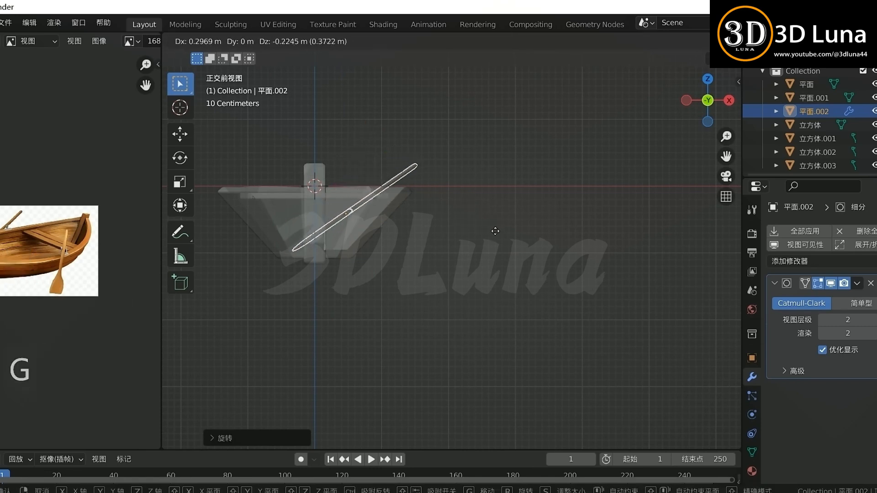
click(495, 238)
key(r)
click(494, 234)
alt+drag(495, 235, 438, 253)
key(alt+z)
middle_drag(435, 261, 459, 312)
Fine-position the oar in front view so its shaft rests on the hull's side rim, and deselect it.
key(KP_1)
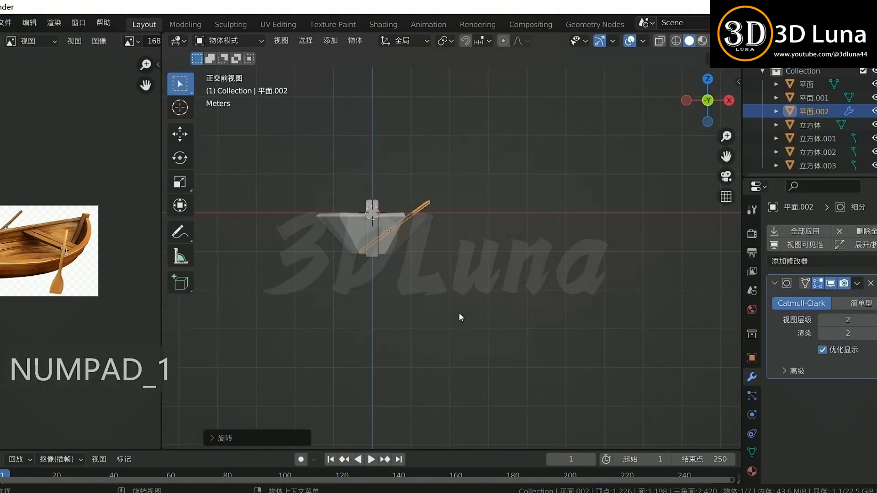
key(g)
click(447, 308)
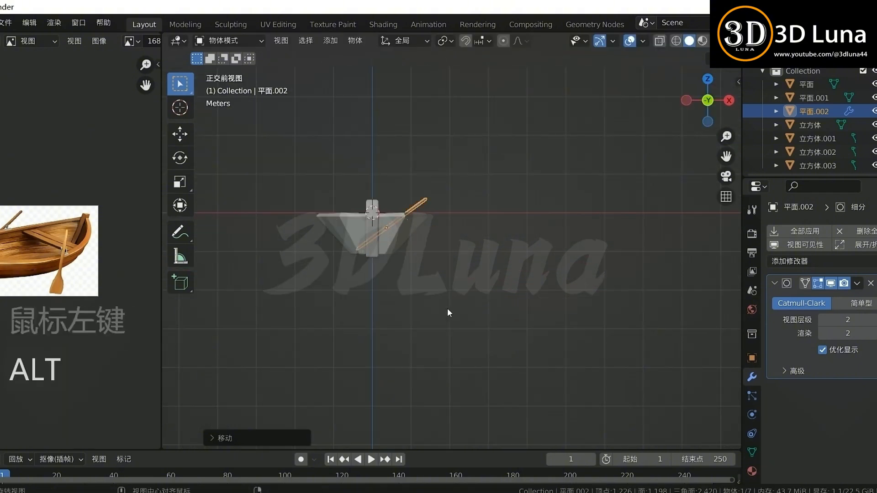
key(alt+z)
scroll(395, 304, up, 2)
scroll(395, 305, up, 3)
shift+middle_drag(360, 289, 456, 301)
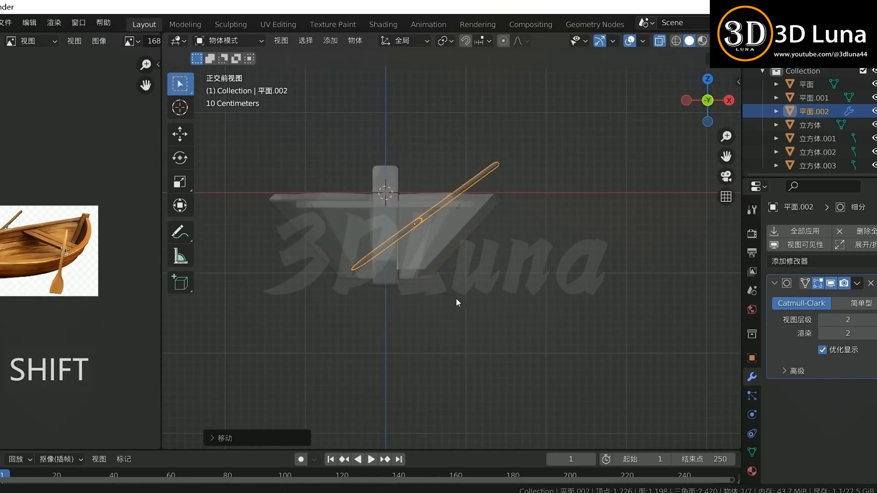
scroll(457, 300, up, 2)
key(g)
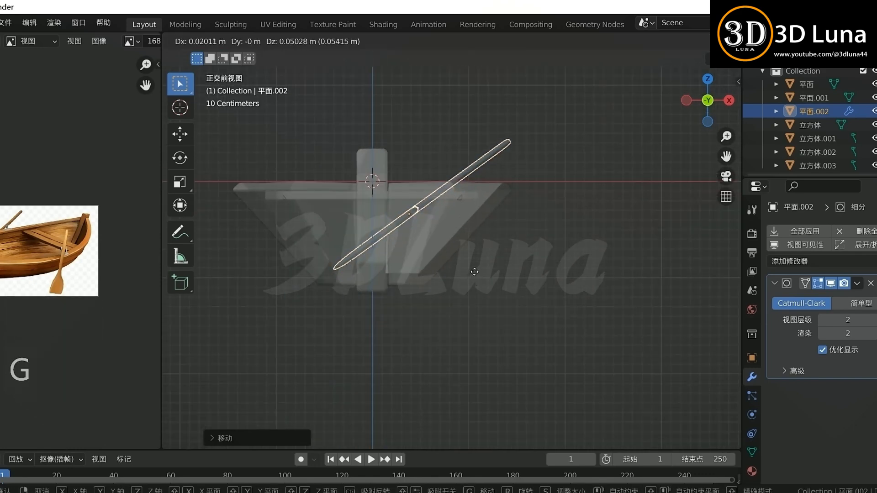
click(475, 274)
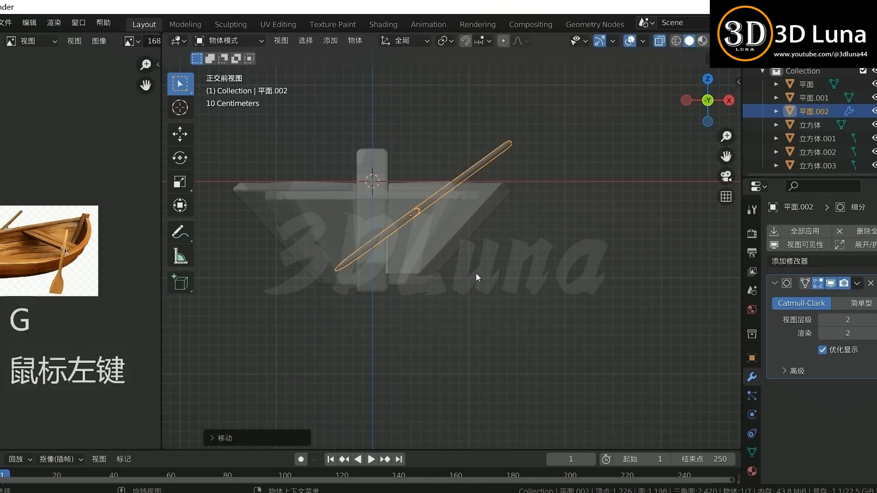
middle_drag(483, 270, 555, 240)
key(alt+z)
click(555, 237)
middle_drag(574, 270, 451, 281)
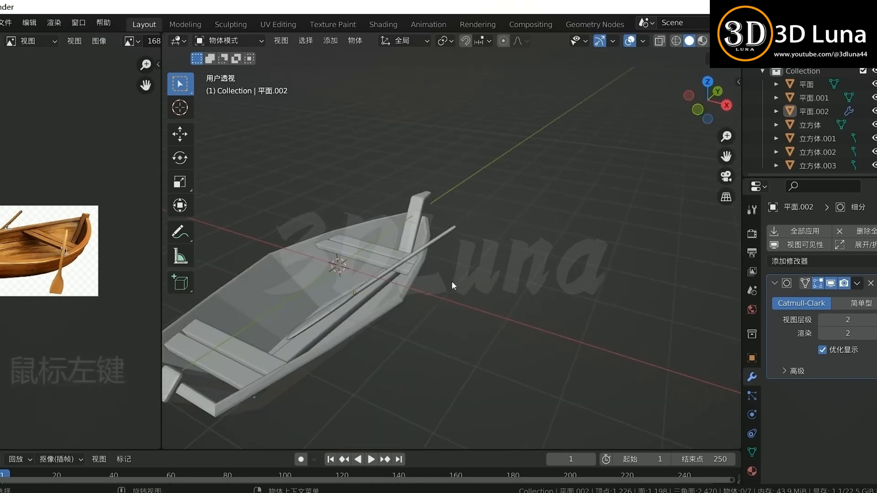
Duplicate the oar in top view, rotate the copy so its handle points over the opposite side, and reposition it there.
click(382, 272)
middle_drag(382, 285, 495, 279)
key(KP_7)
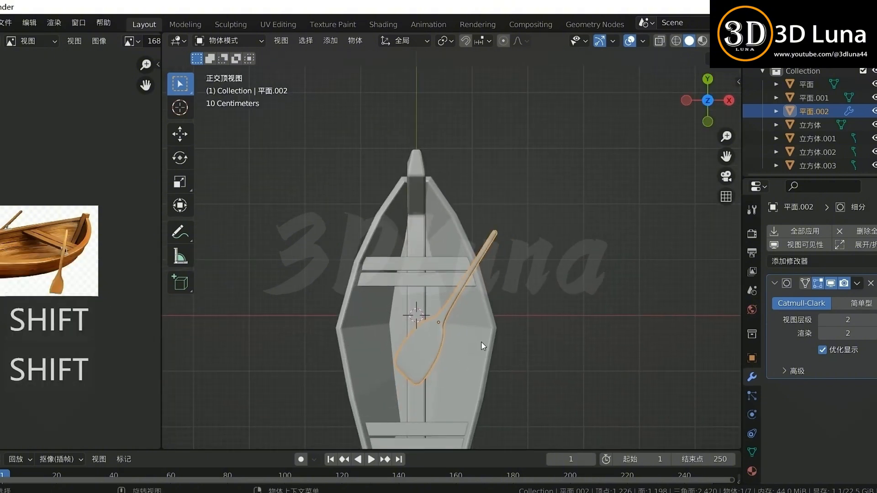
scroll(481, 343, down, 1)
key(shift+d)
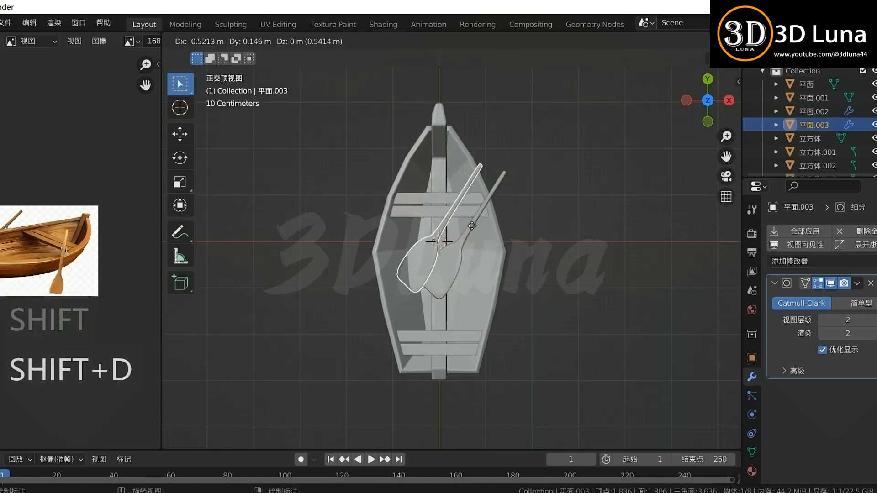
click(475, 226)
key(r)
click(468, 294)
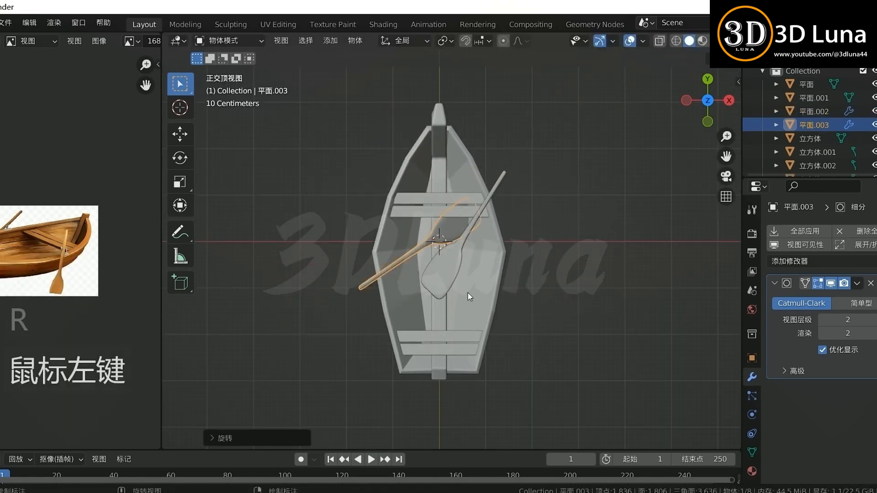
key(g)
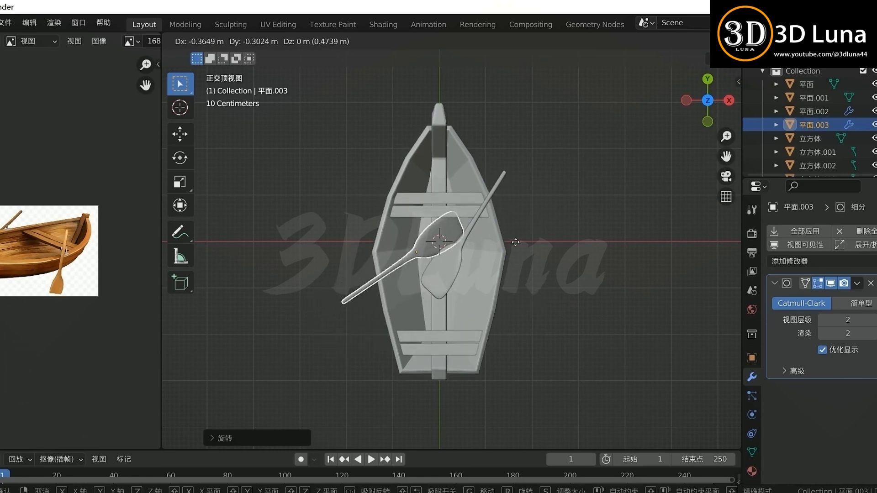
click(522, 207)
Rotate the duplicated oar in perspective view and raise it about 0.27 m along the Z axis.
middle_drag(523, 208, 511, 155)
key(r)
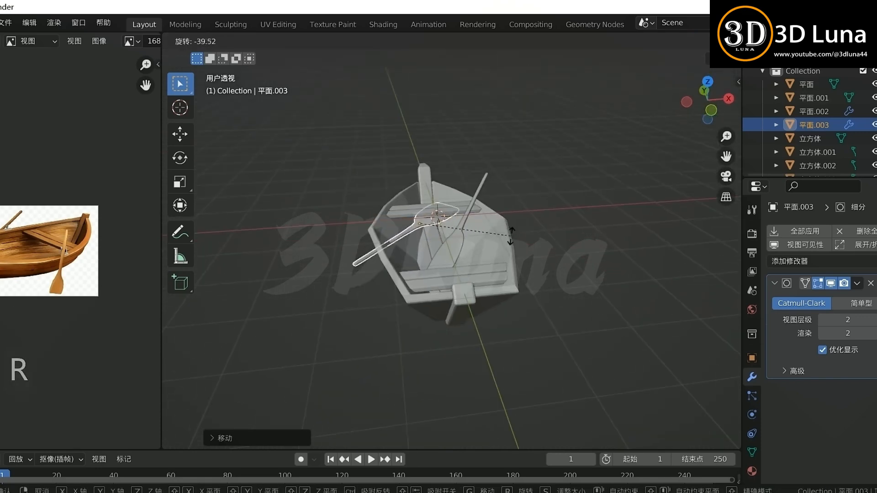
click(510, 236)
key(g)
key(z)
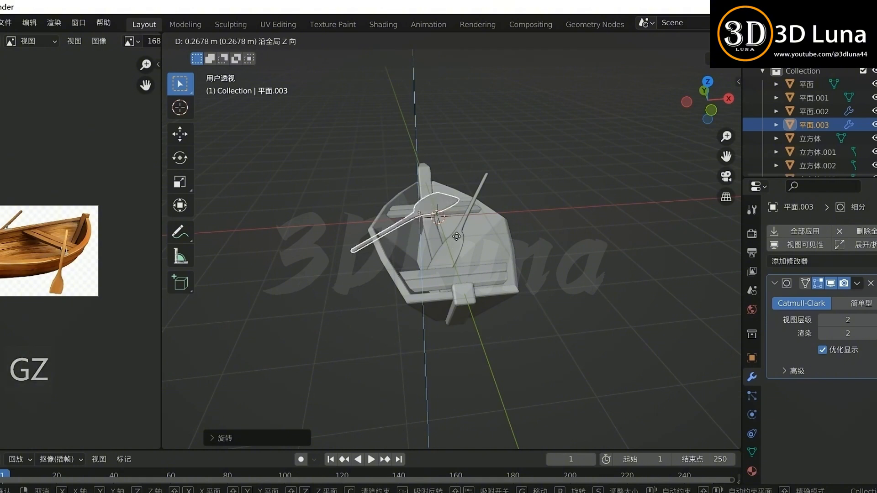
click(457, 237)
Adjust the duplicated oar's tilt with small rotations and lift it slightly above the hull.
middle_drag(412, 218, 464, 206)
key(r)
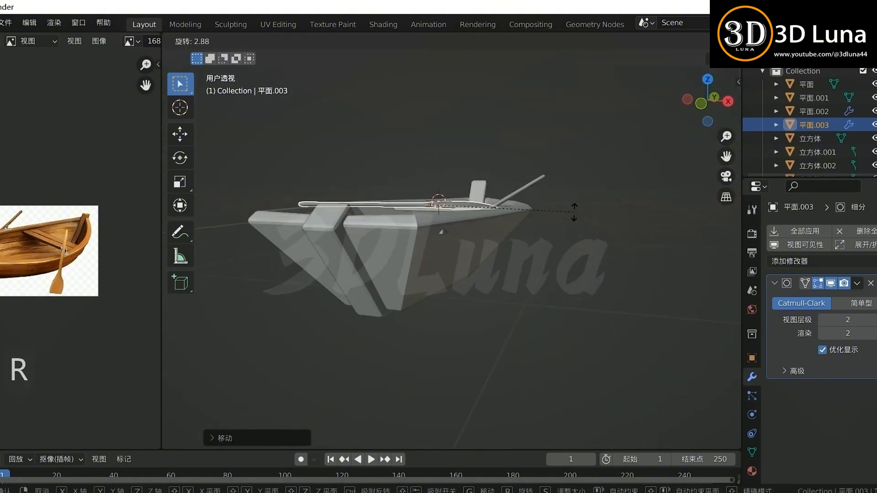
click(575, 206)
key(r)
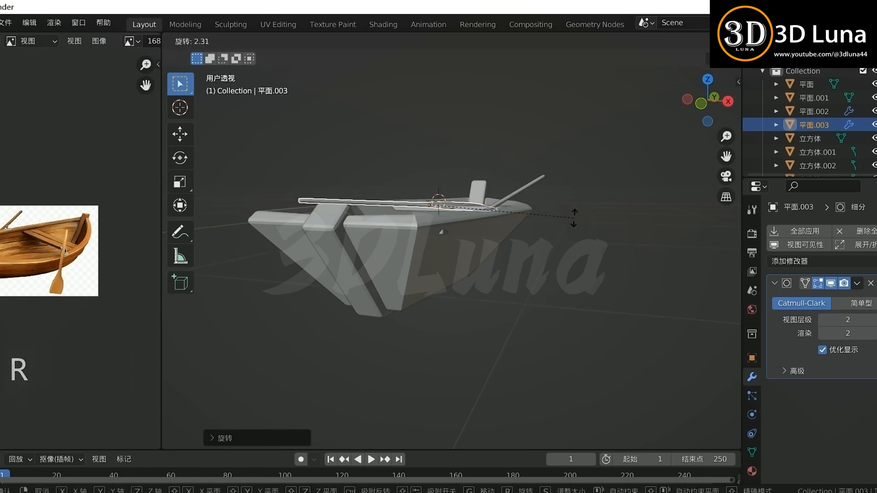
click(575, 219)
middle_drag(574, 219, 467, 251)
key(g)
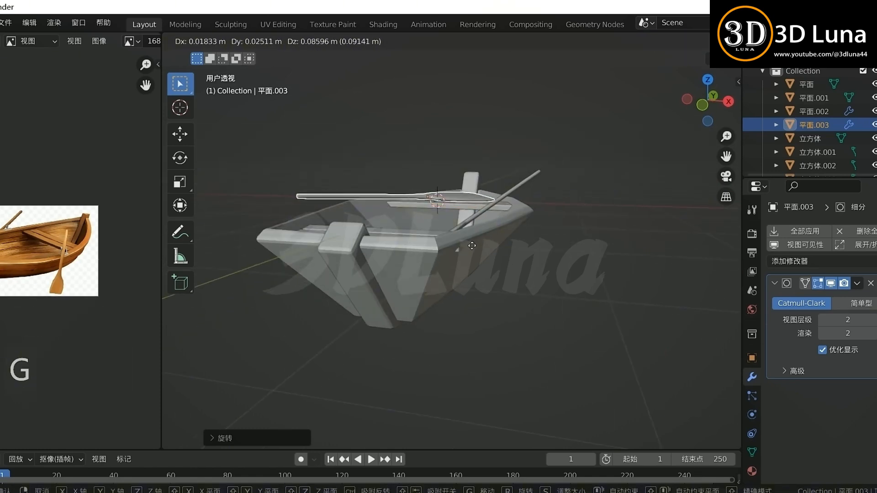
click(474, 245)
click(492, 233)
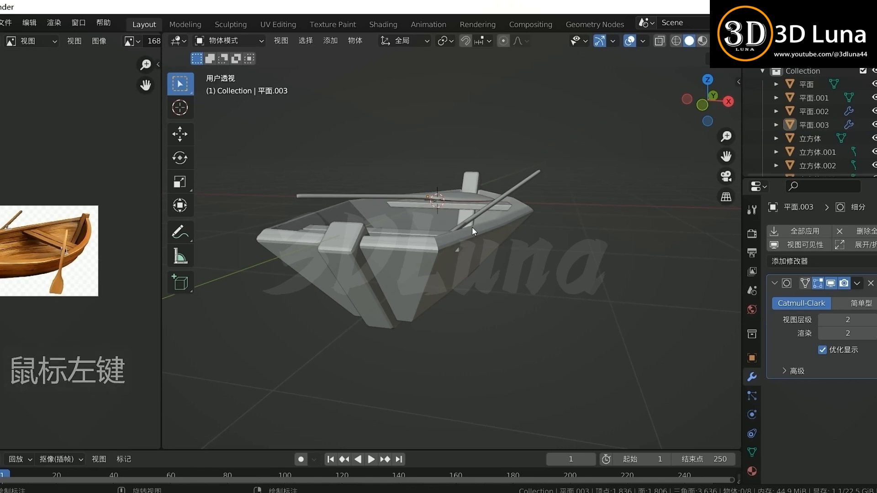
Fine-tune the duplicated oar's tilt and height in front view so it rests on the opposite rim, and deselect it.
key(KP_1)
key(alt+z)
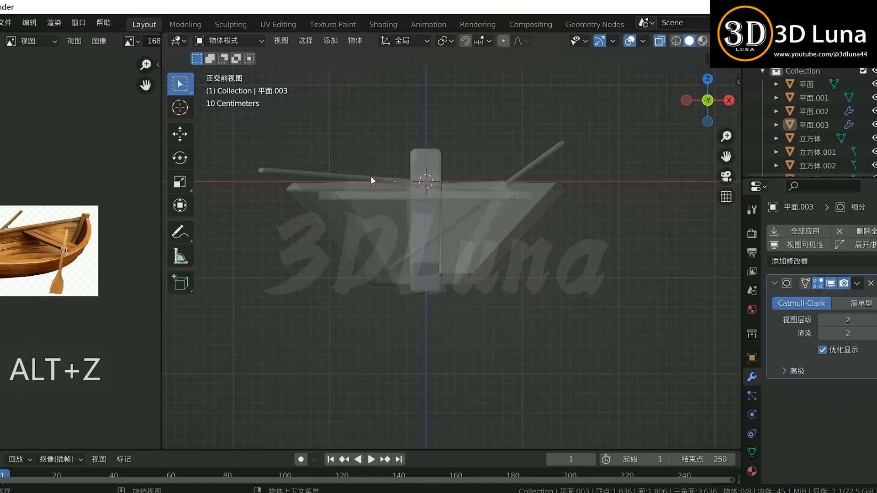
click(371, 176)
key(r)
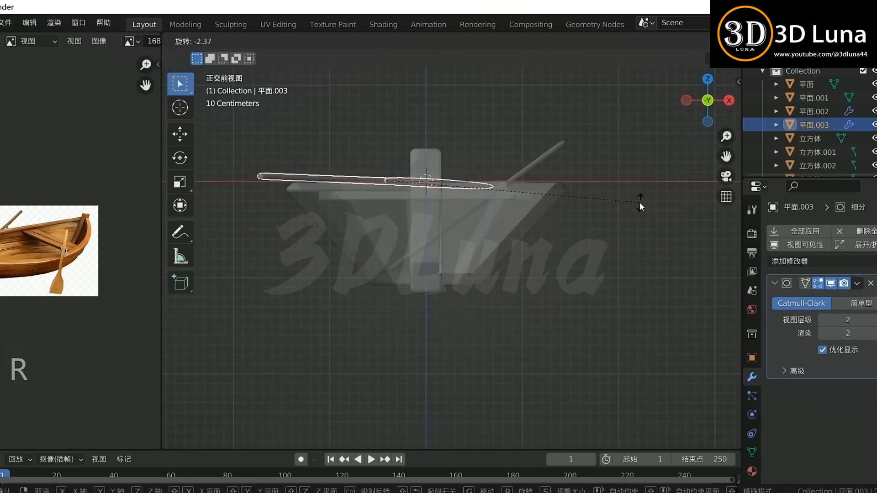
click(639, 202)
key(r)
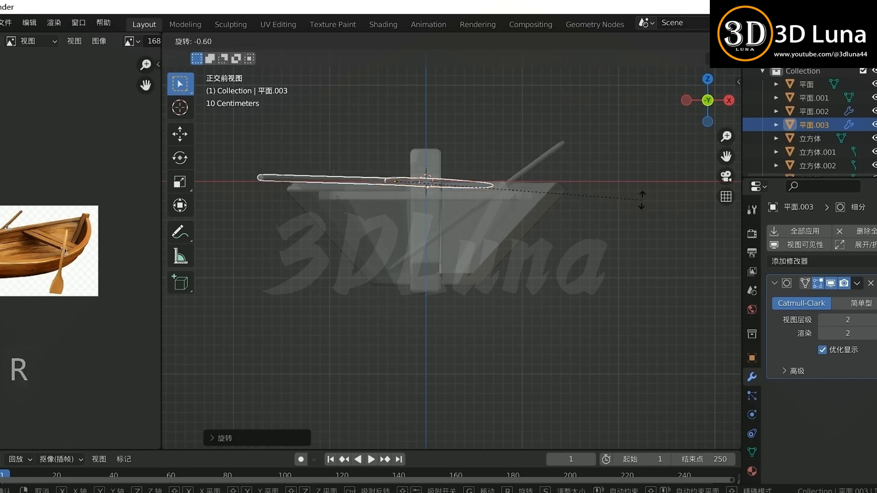
click(642, 206)
key(g)
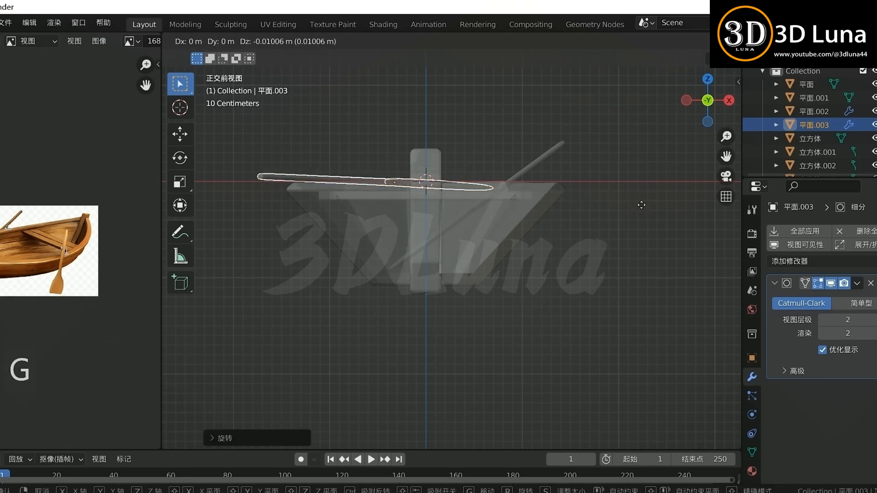
click(628, 207)
click(628, 208)
middle_drag(627, 208, 529, 179)
key(alt+z)
scroll(495, 207, down, 5)
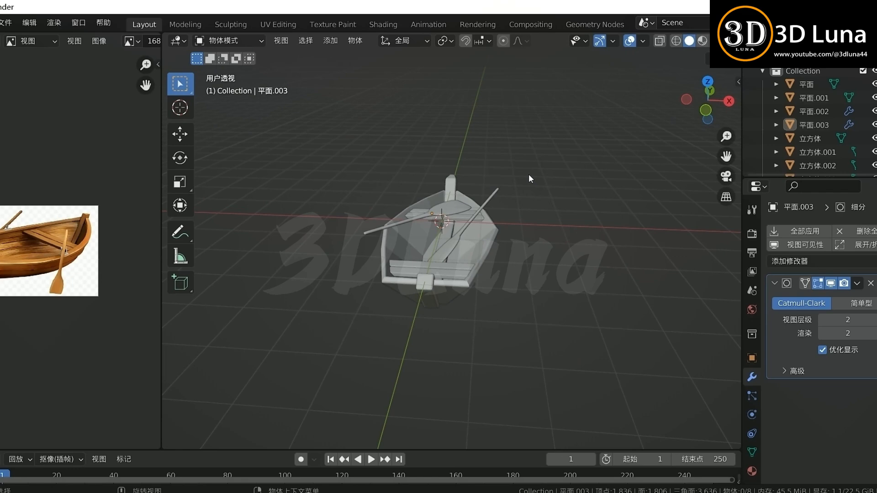
Scale the stern seat plank slightly along X in edit mode so it fits between the hull sides, comparing it with the reference picture.
scroll(53, 292, up, 3)
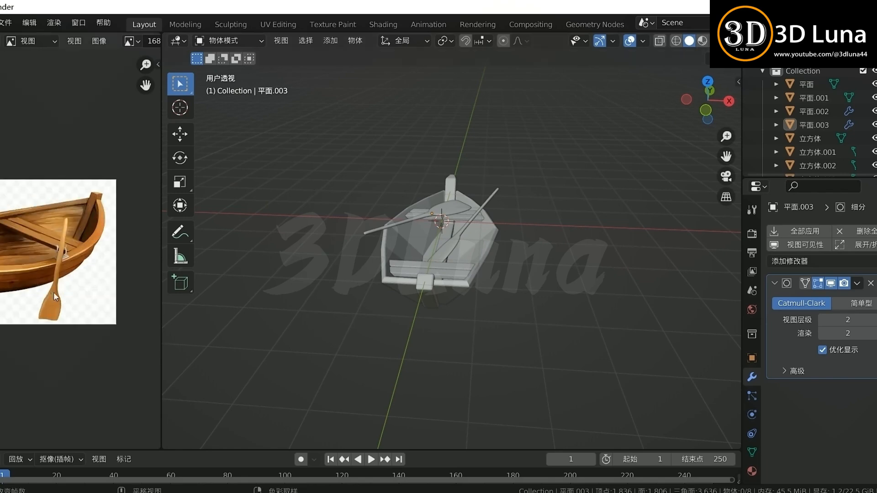
scroll(110, 289, up, 1)
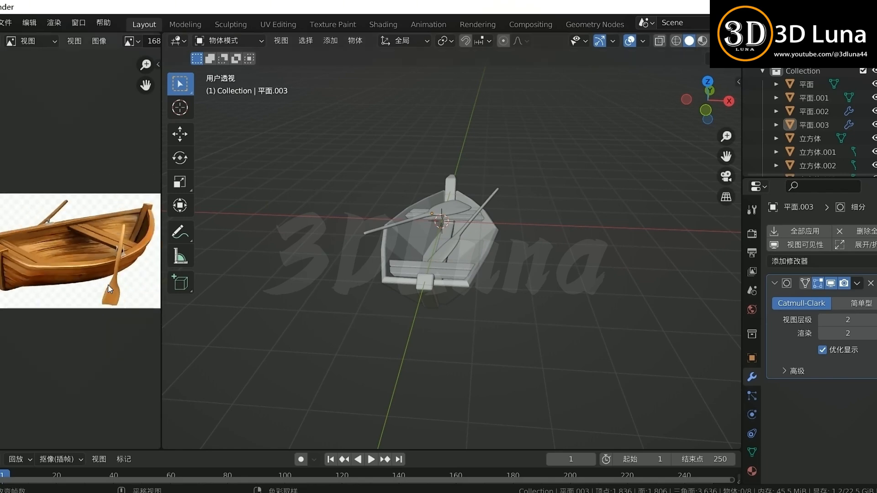
middle_drag(571, 289, 470, 313)
click(356, 264)
click(342, 250)
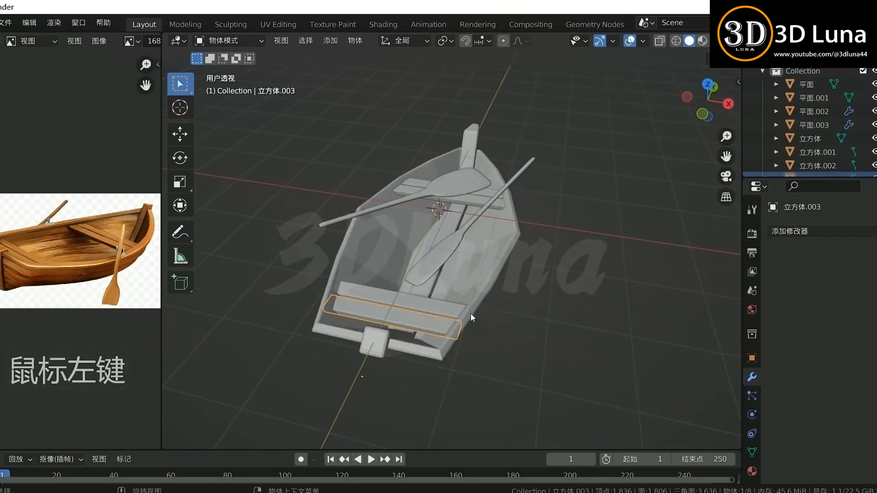
key(Tab)
middle_drag(571, 345, 530, 309)
key(s)
key(x)
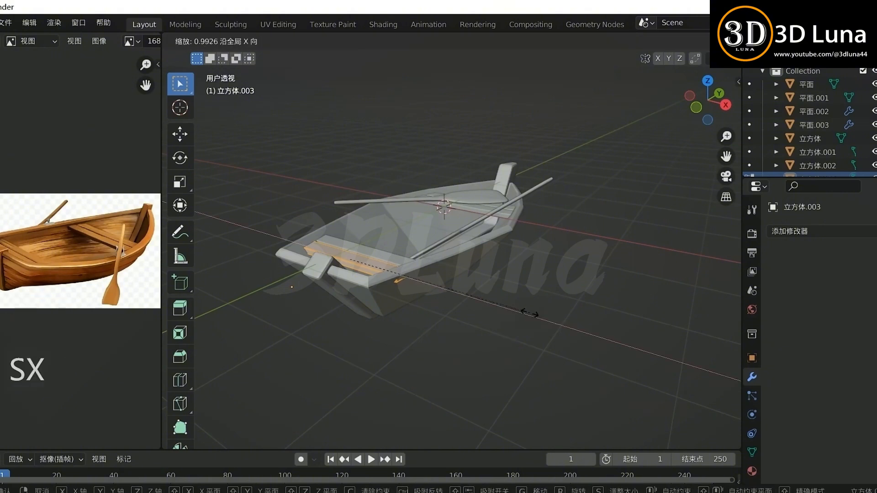
click(521, 313)
key(Tab)
click(485, 297)
Select all parts of the boat, apply their object transforms, and deselect them.
middle_drag(439, 290, 397, 271)
drag(618, 316, 307, 141)
key(ctrl+a)
click(517, 224)
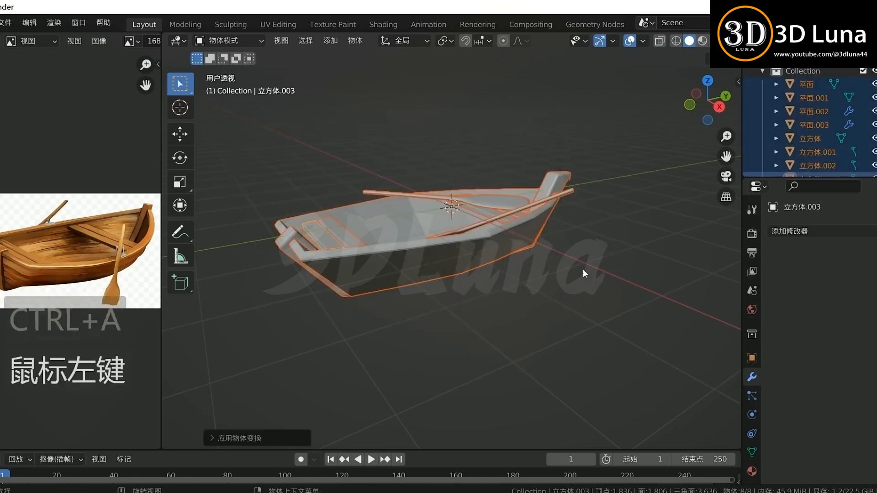
click(583, 270)
middle_drag(452, 231, 489, 237)
drag(599, 356, 249, 82)
key(ctrl+a)
click(560, 244)
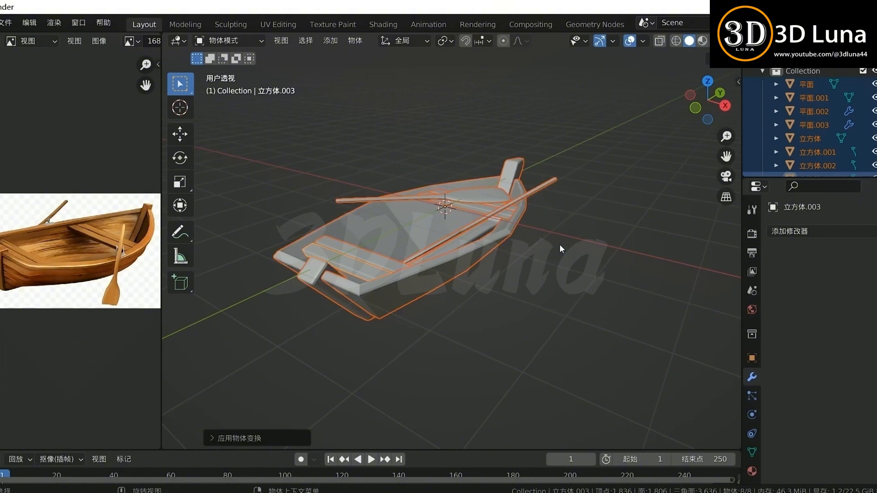
click(580, 240)
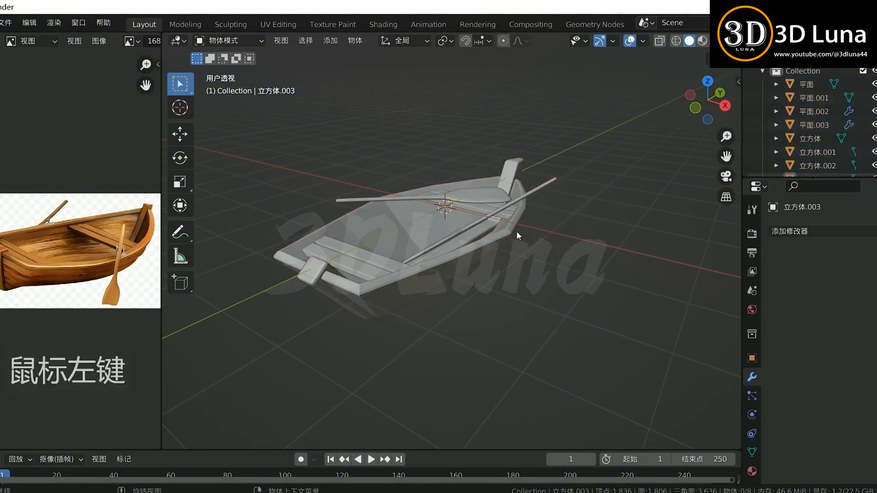
Check the location, rotation and scale values of the selected boat parts in their transform properties.
scroll(516, 231, up, 3)
shift+middle_drag(506, 242, 552, 256)
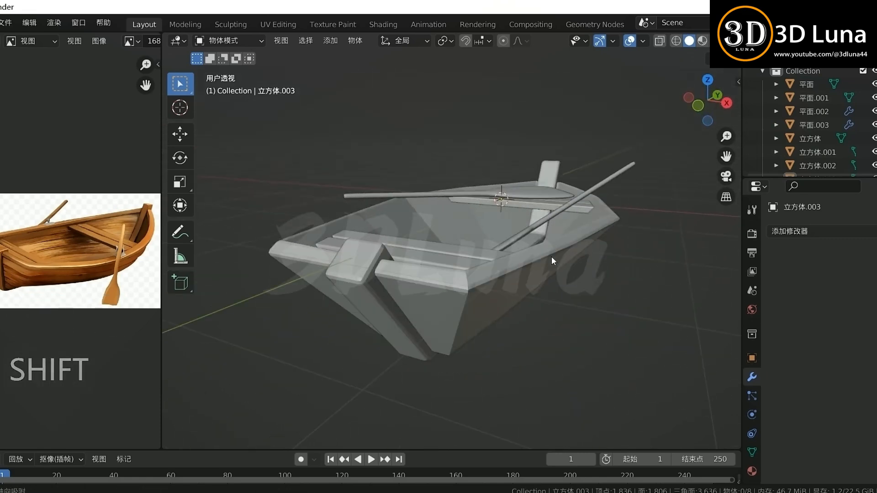
click(548, 253)
click(507, 201)
click(596, 272)
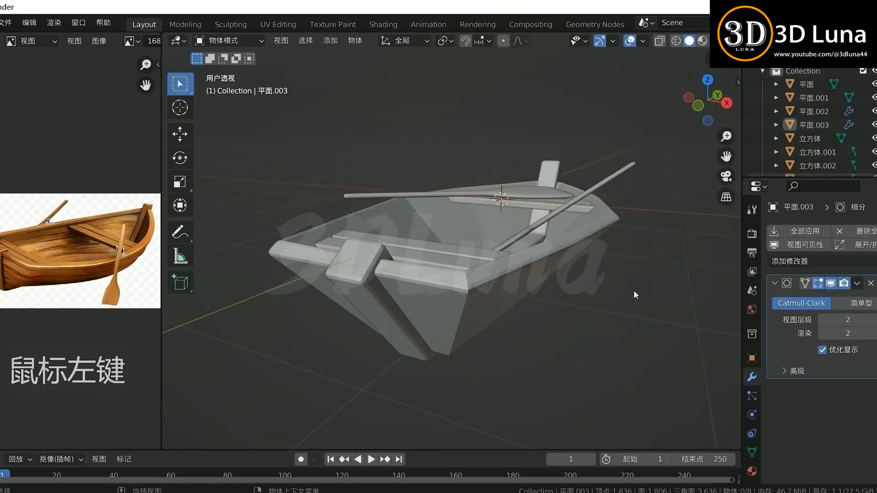
drag(644, 322, 367, 132)
key(n)
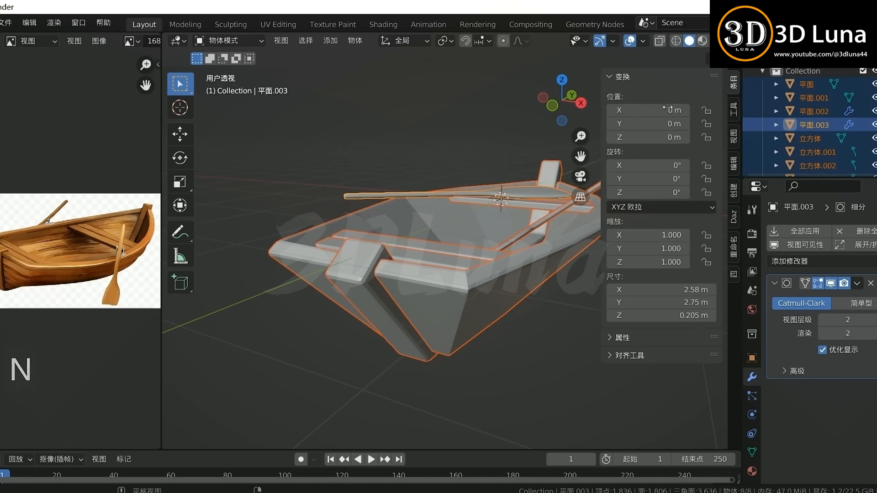
key(n)
click(632, 249)
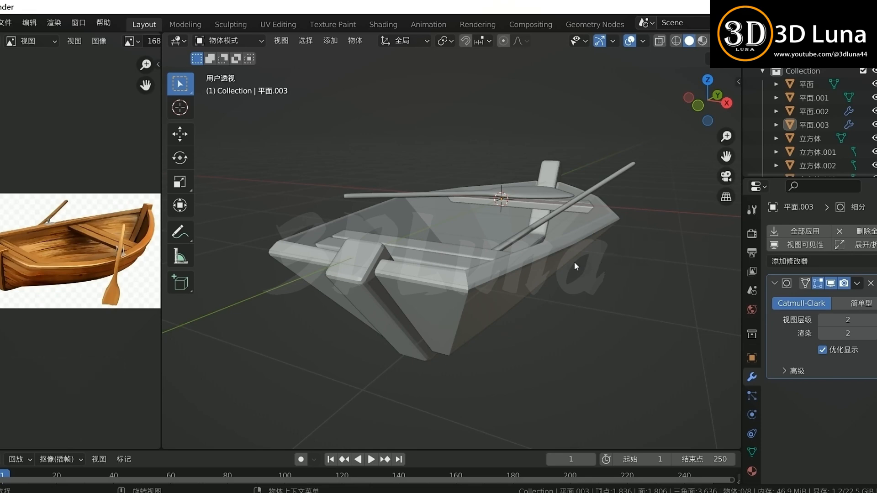
click(522, 202)
click(599, 263)
middle_drag(627, 262, 584, 307)
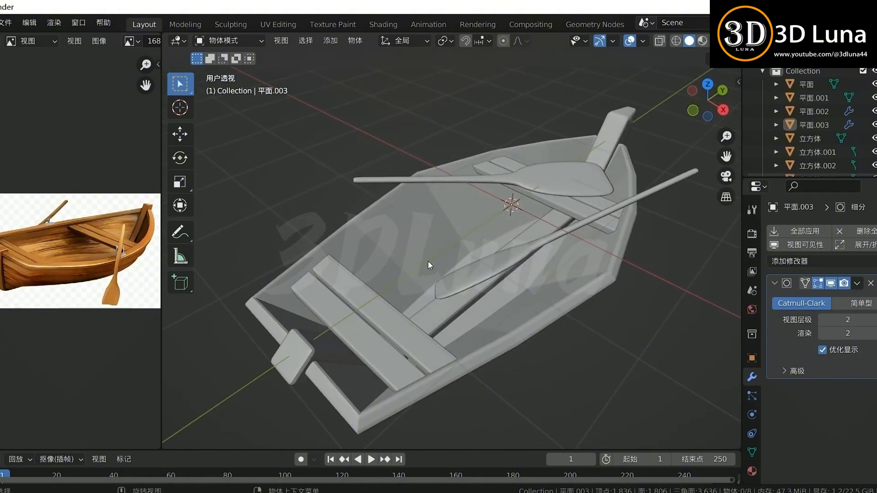
Select the whole boat and raise it along Z, aligning the hull's underside with the ground line in right view.
mouse_move(557, 272)
middle_down()
mouse_move(511, 256)
mouse_move(389, 243)
mouse_move(629, 243)
mouse_move(600, 283)
mouse_move(374, 241)
mouse_move(620, 237)
mouse_move(560, 237)
mouse_move(476, 261)
mouse_move(462, 276)
mouse_move(454, 311)
mouse_move(459, 303)
mouse_move(604, 277)
mouse_move(489, 260)
mouse_move(586, 247)
mouse_move(608, 296)
mouse_move(565, 285)
mouse_move(357, 282)
mouse_move(411, 292)
mouse_move(354, 297)
mouse_move(497, 295)
mouse_move(565, 283)
middle_up()
scroll(608, 293, down, 2)
drag(565, 283, 424, 188)
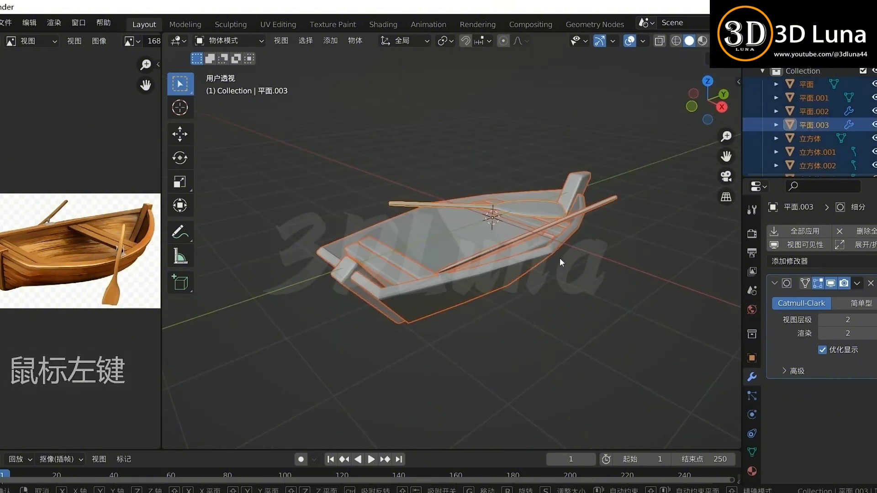
key(g)
key(z)
click(544, 198)
key(KP_3)
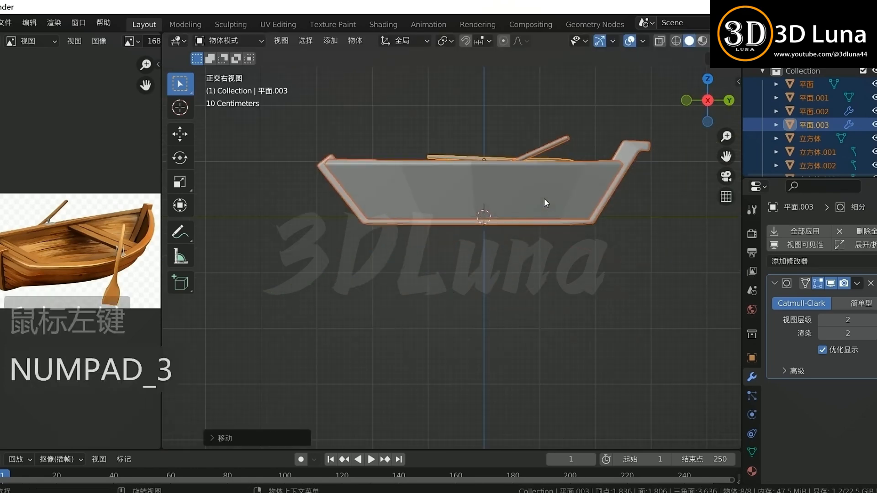
key(g)
key(z)
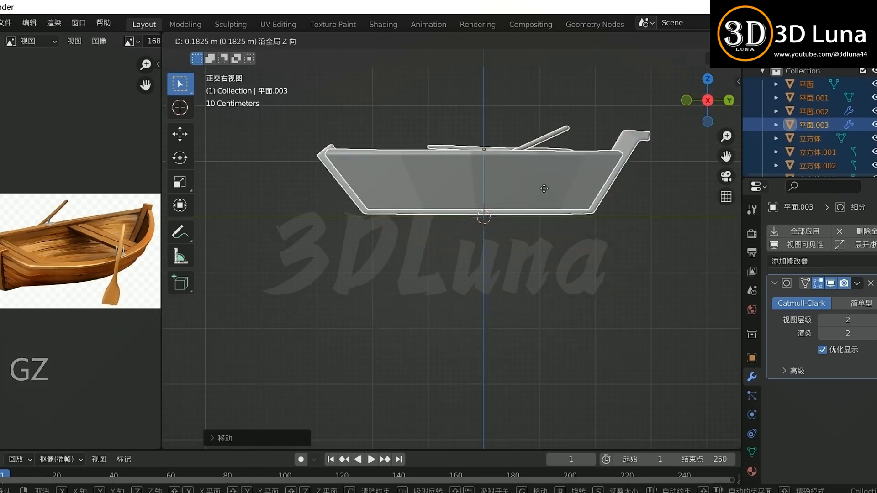
click(548, 228)
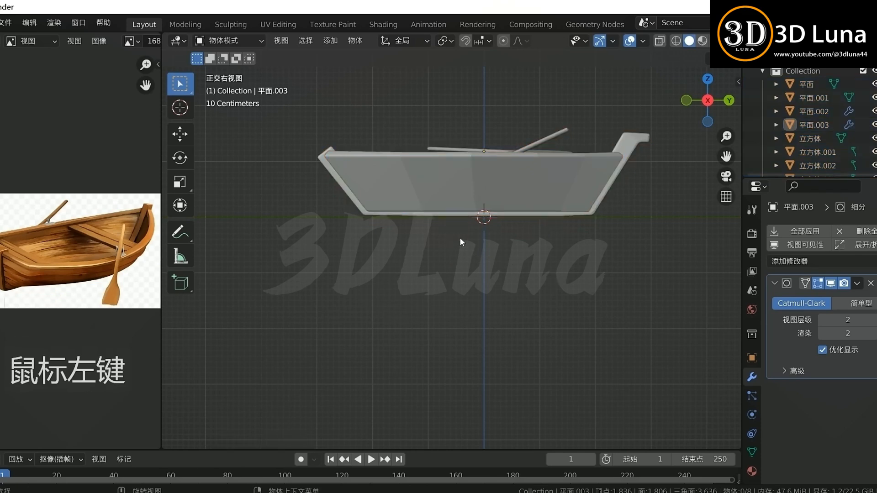
Examine the hull, seats and oars from several angles, selecting individual parts to check the finished model.
middle_drag(460, 241, 553, 300)
click(473, 240)
click(473, 236)
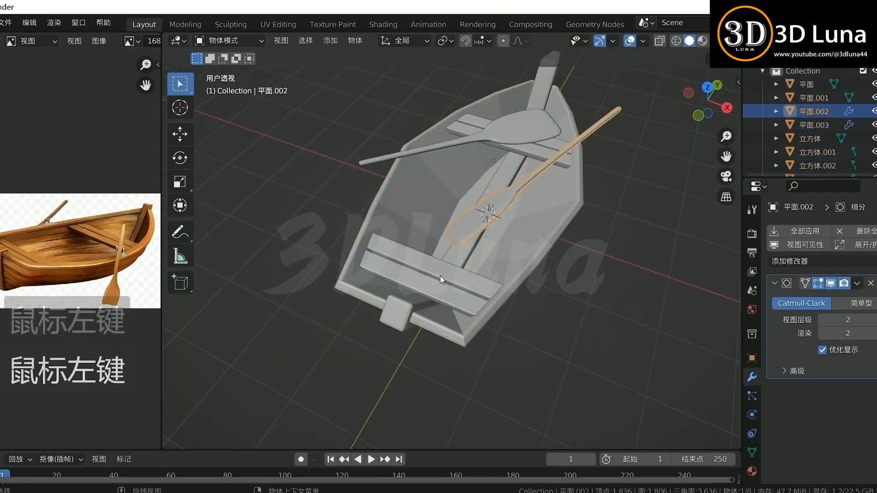
click(437, 283)
click(407, 313)
click(626, 361)
scroll(625, 360, down, 3)
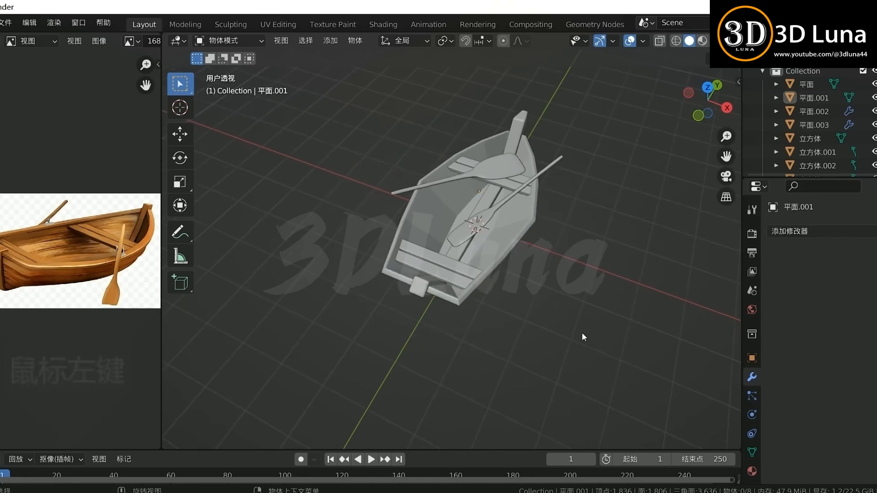
middle_drag(590, 309, 508, 290)
scroll(517, 311, up, 2)
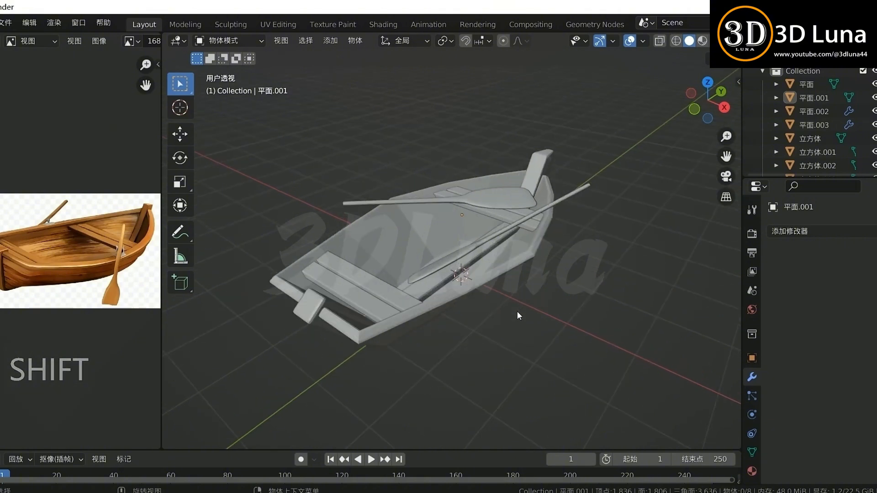
click(504, 281)
click(552, 300)
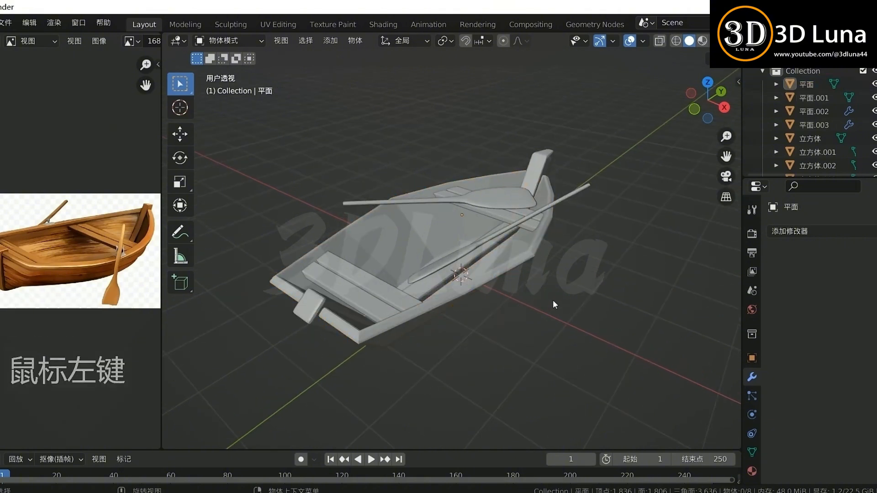
click(497, 261)
click(559, 303)
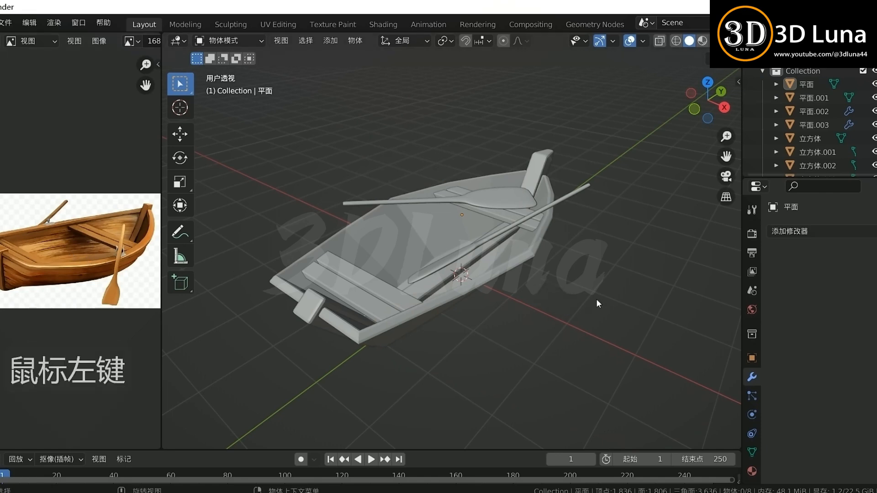
click(481, 238)
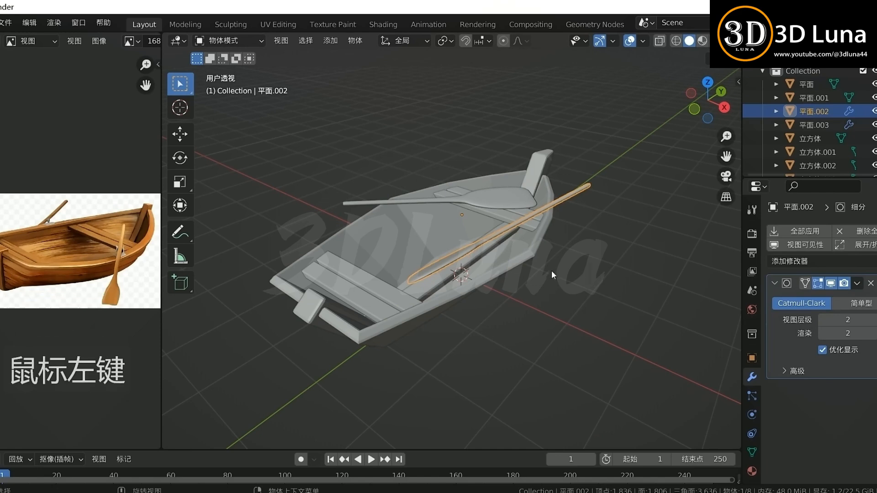
middle_drag(599, 277, 571, 263)
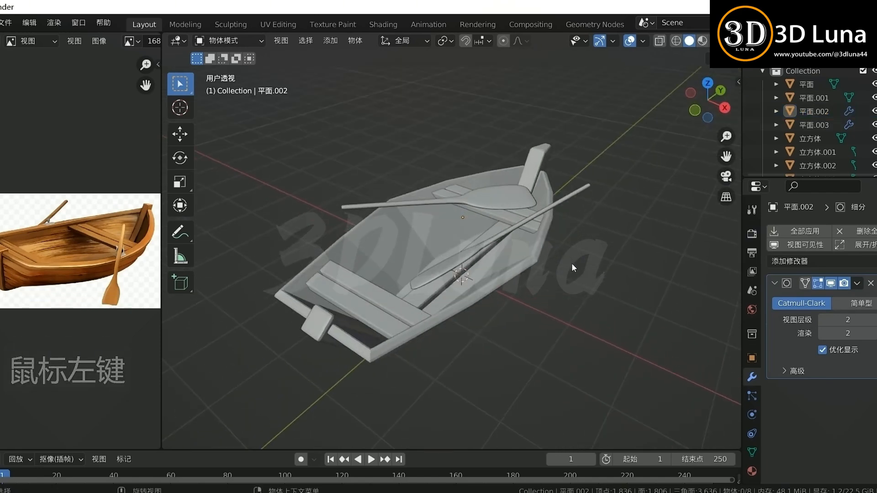
click(511, 268)
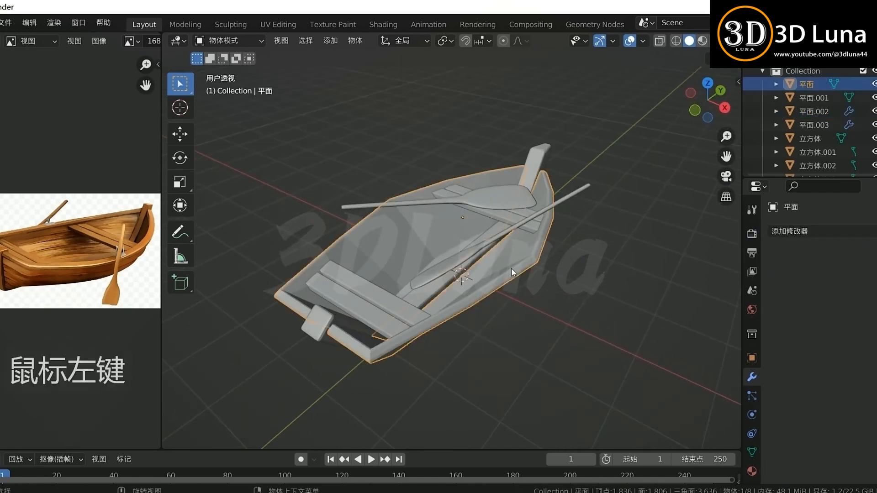
click(461, 260)
click(588, 279)
scroll(550, 279, up, 1)
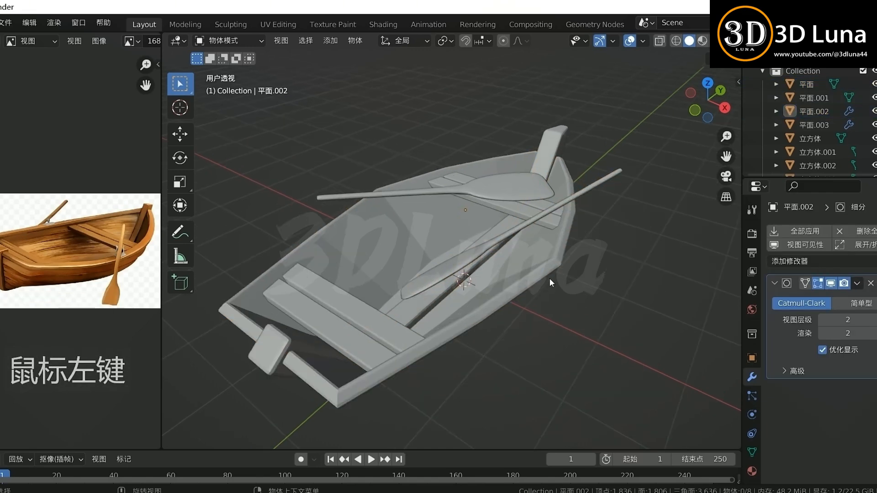
shift+middle_drag(541, 282, 568, 272)
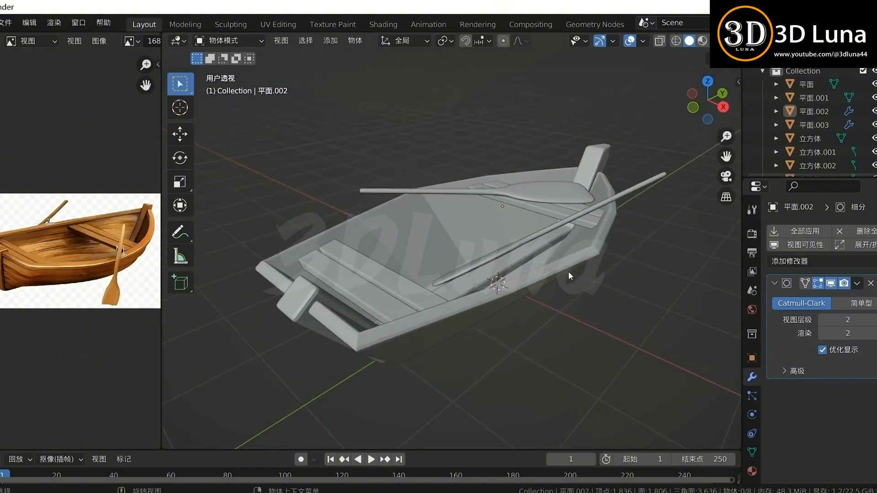
Show the boat in rendered viewport shading with Scene World turned off, and leave all parts deselected.
click(568, 271)
middle_drag(625, 286, 625, 310)
key(a)
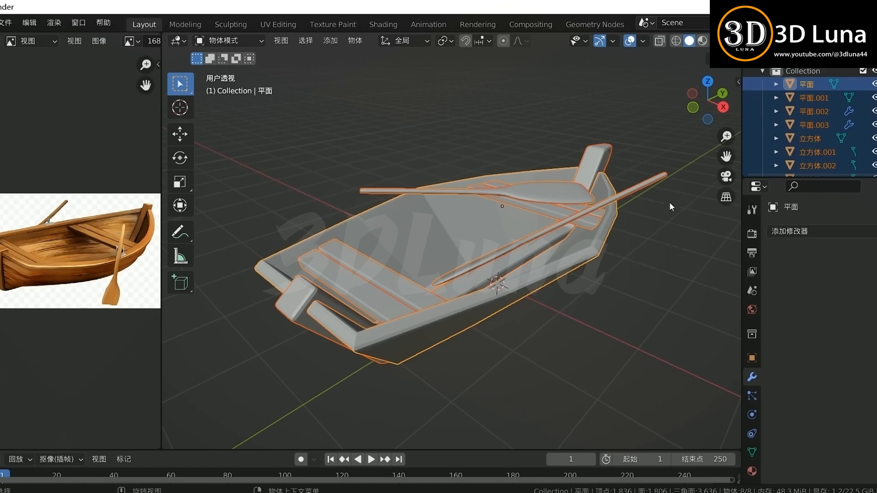
click(715, 41)
click(728, 41)
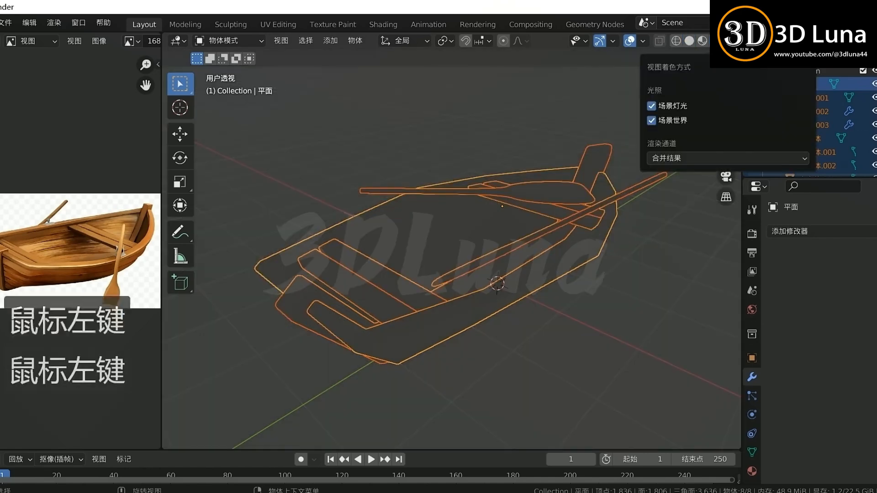
click(652, 120)
click(596, 309)
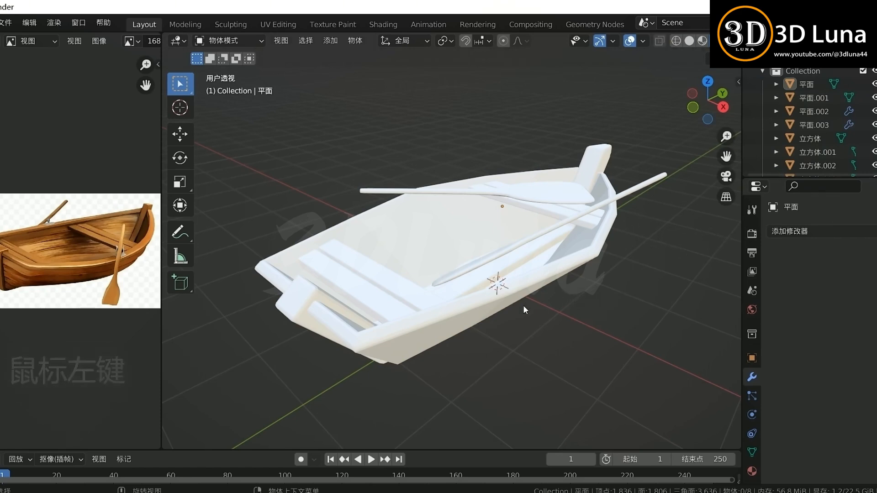
Inspect the boat in rendered shading from different angles and check the render engine setting.
mouse_move(504, 290)
middle_down()
mouse_move(453, 302)
mouse_move(519, 298)
mouse_move(499, 280)
mouse_move(509, 291)
middle_up()
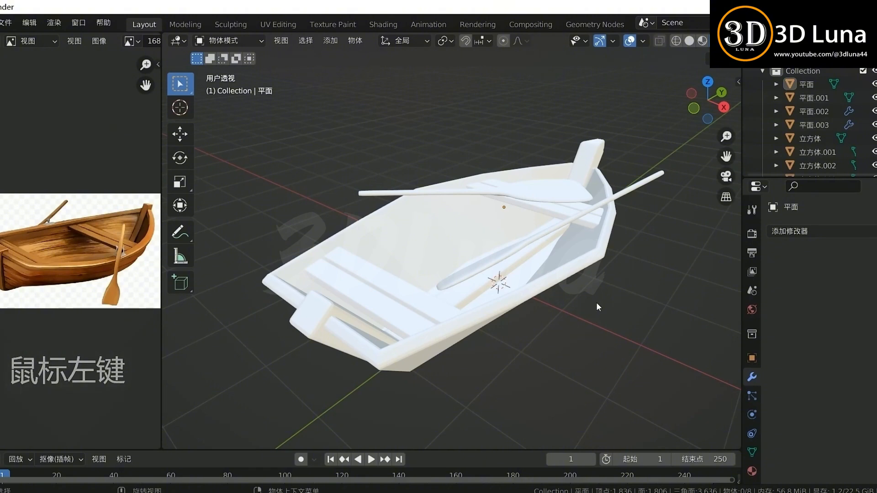
scroll(590, 315, down, 4)
middle_drag(586, 314, 561, 320)
scroll(556, 319, up, 3)
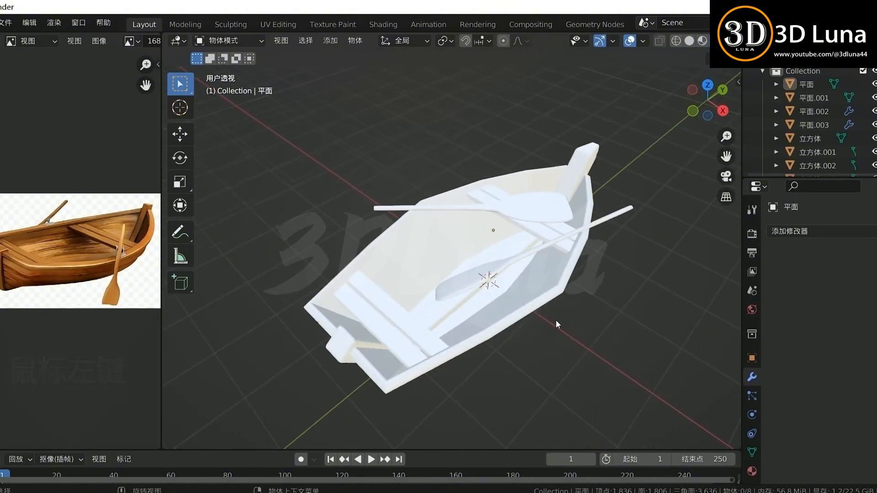
click(545, 316)
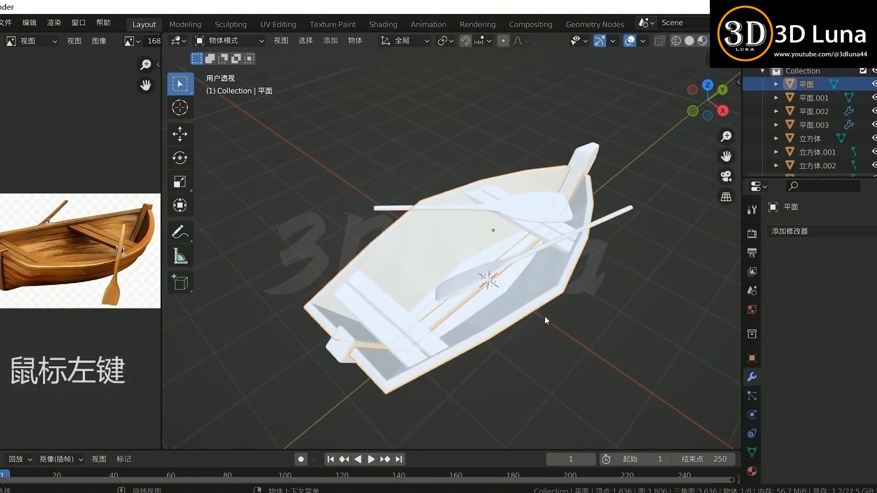
click(620, 326)
click(752, 233)
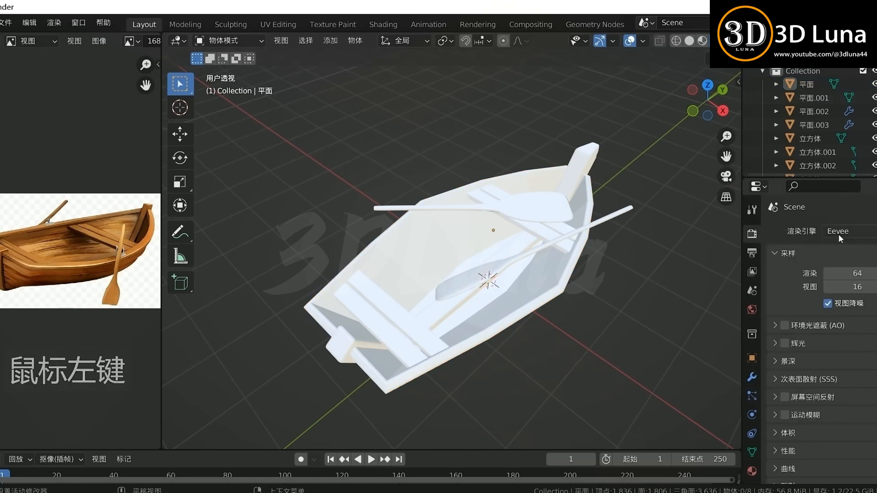
click(840, 233)
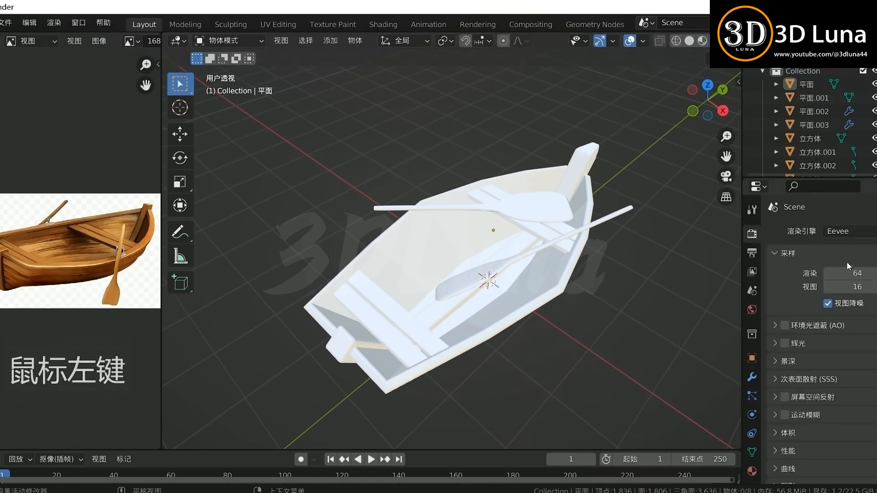
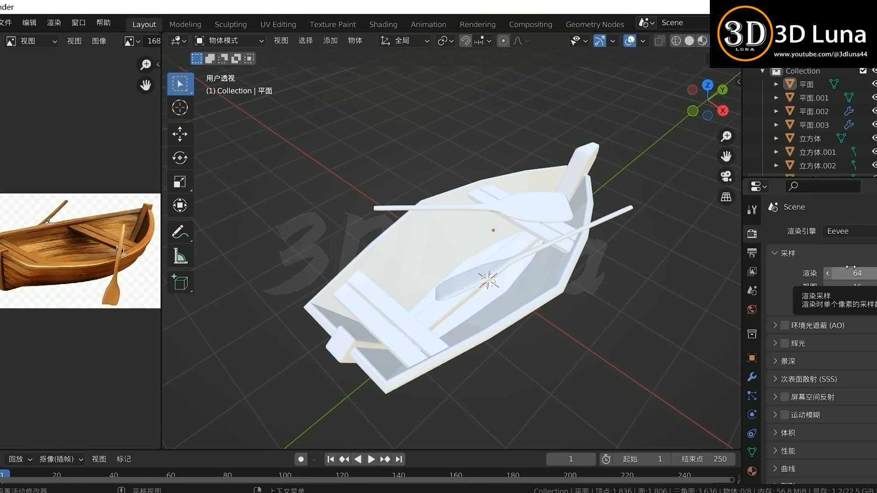
Set the Eevee render samples and viewport samples both to 1024.
click(854, 273)
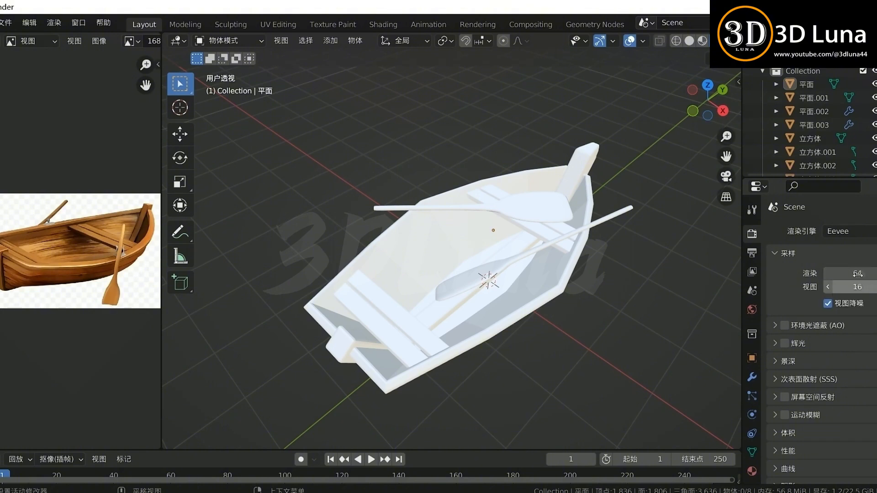
text(1024)
key(Return)
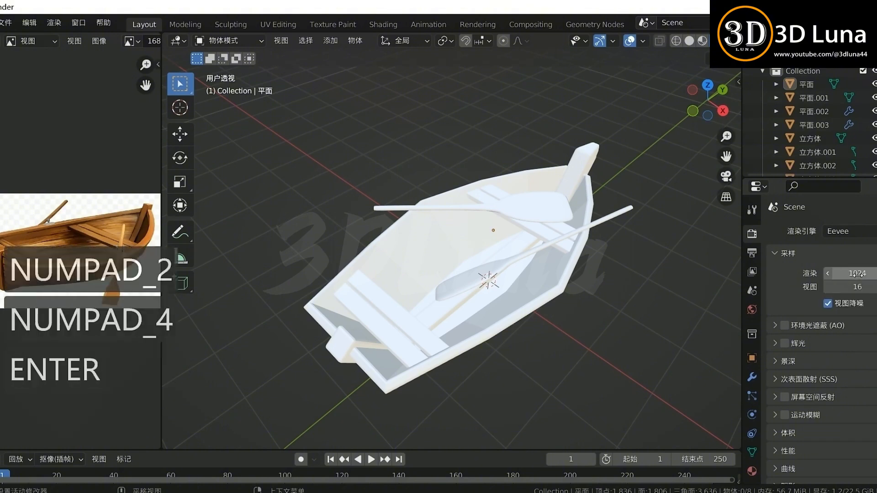
click(858, 287)
text(1024)
key(Return)
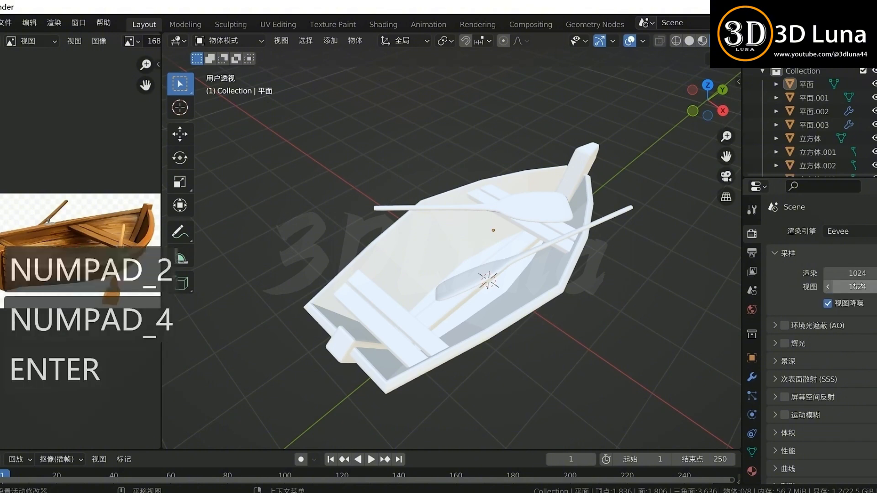
Enable ambient occlusion and set its distance to 2 m.
click(784, 326)
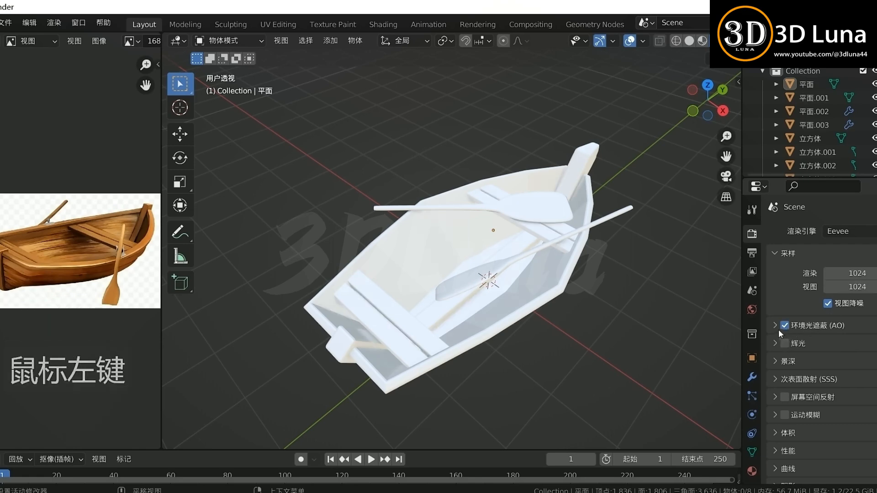
click(777, 327)
click(844, 345)
text(2)
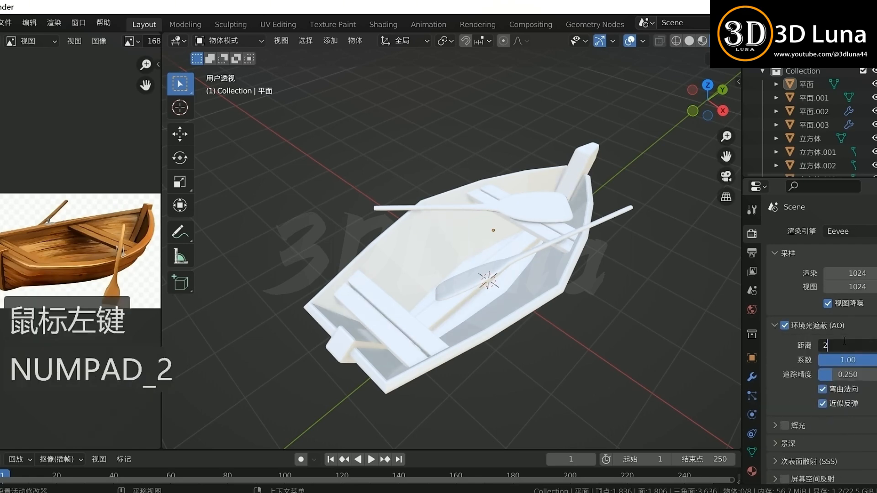
key(Return)
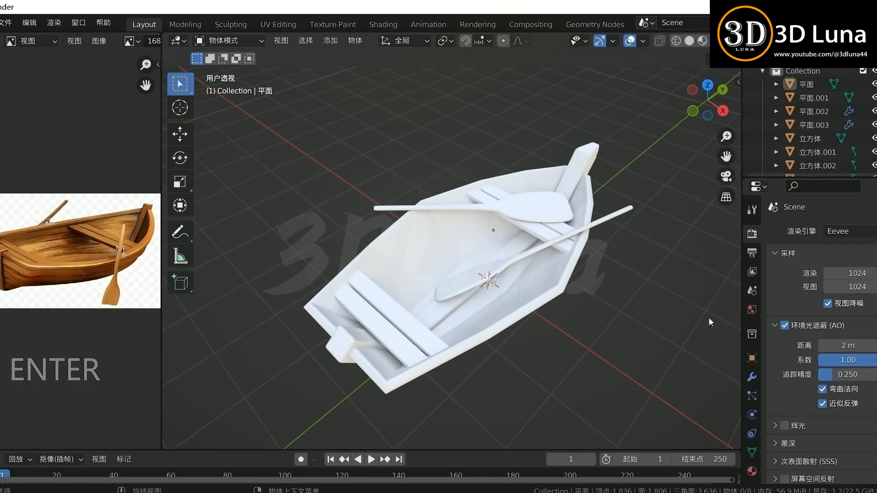
Undo the ambient occlusion distance change to compare the shading, and set the distance to 2 m again.
click(840, 346)
click(619, 327)
key(ctrl+z)
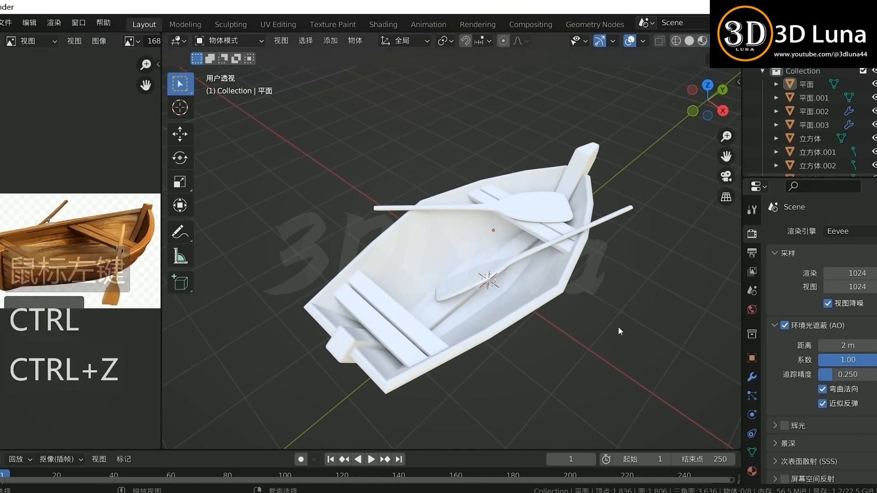
key(ctrl+z)
click(840, 346)
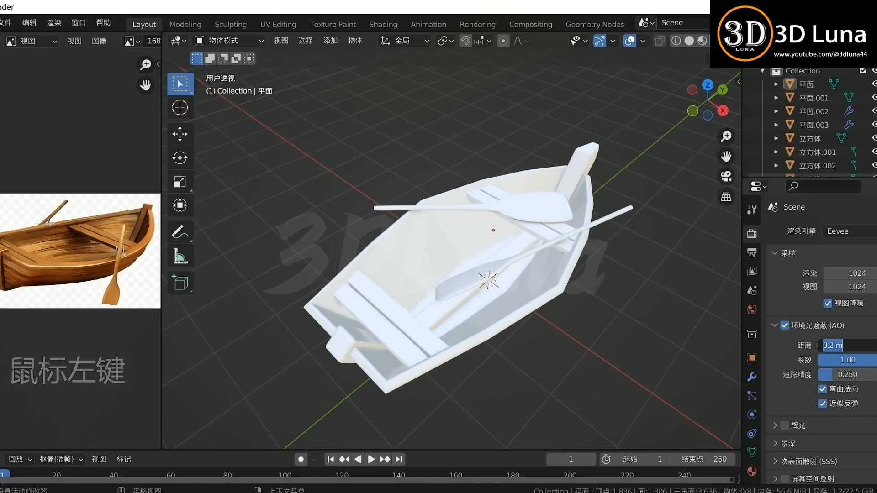
text(2)
key(Return)
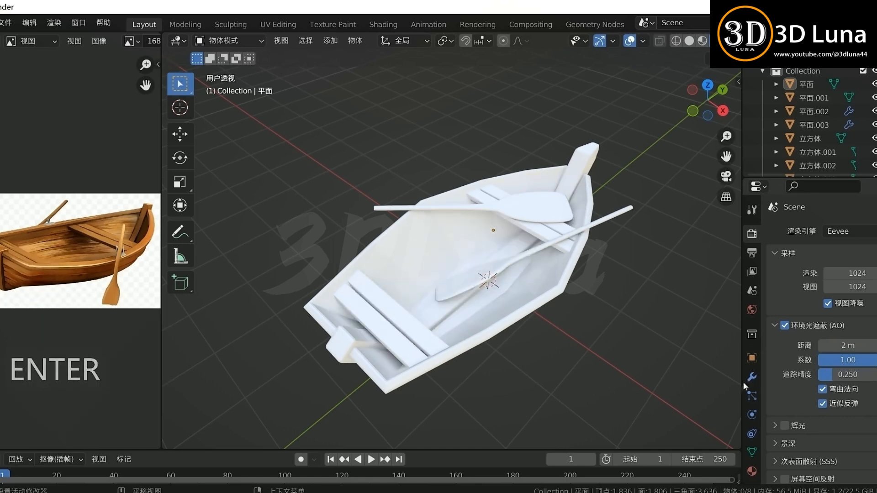
Enable bloom and screen space reflections in the render settings.
drag(569, 350, 721, 357)
click(769, 325)
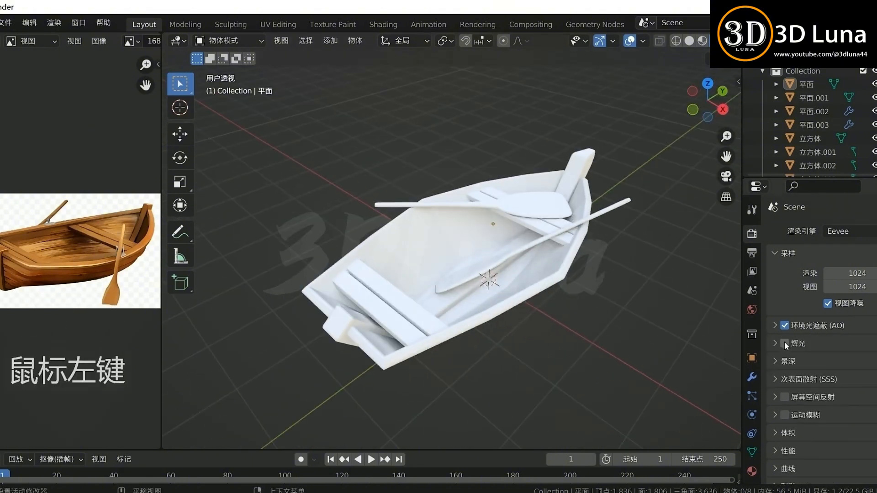
click(785, 343)
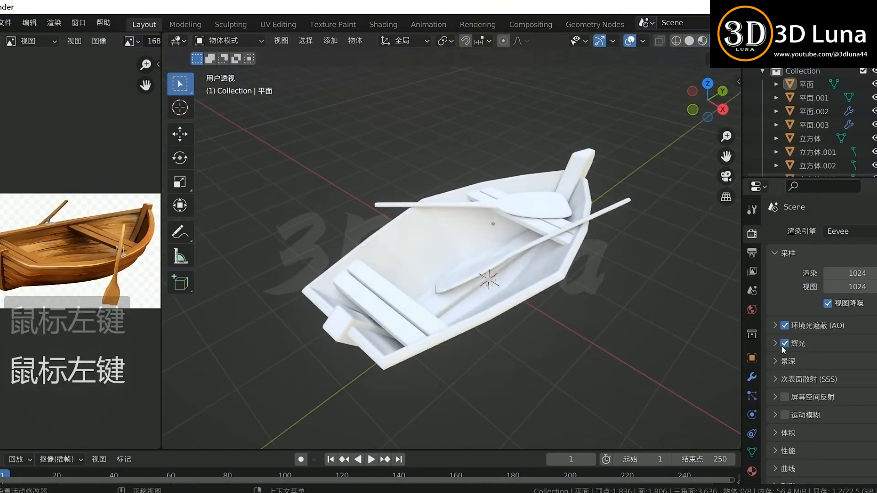
click(787, 395)
click(775, 397)
click(775, 397)
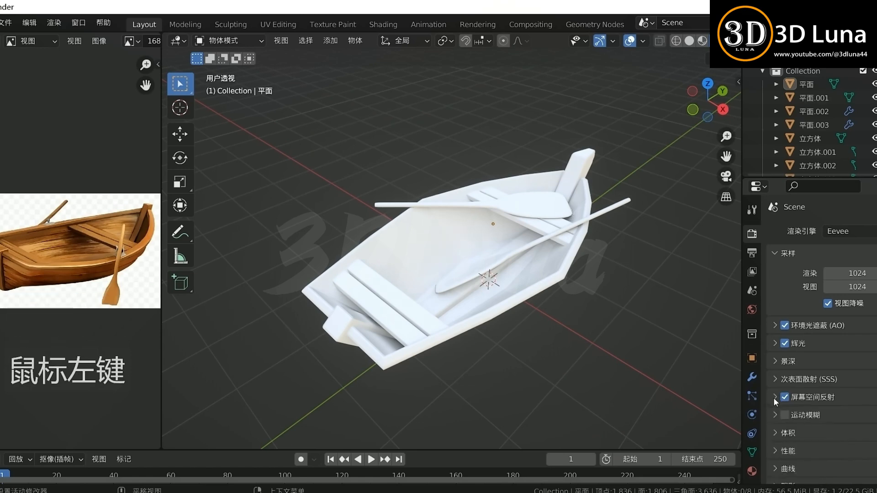
click(774, 397)
click(810, 399)
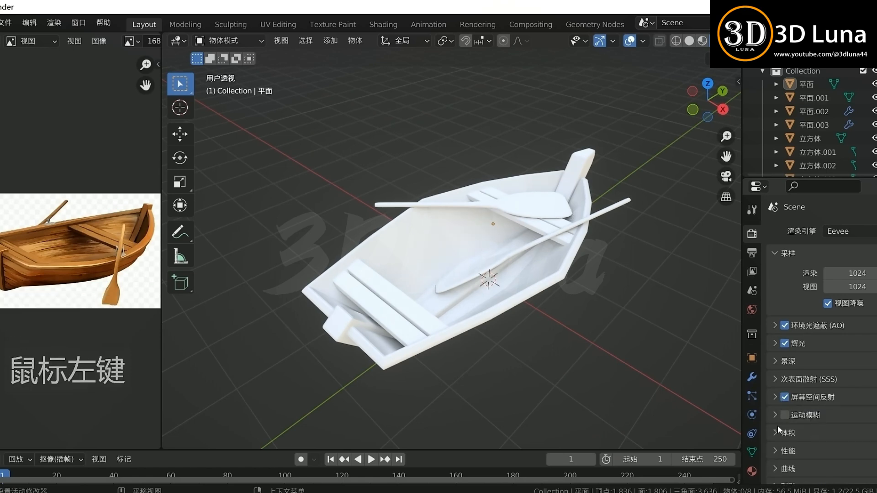
Set both the cube size and the cascade size of the render shadows to 4096 px.
scroll(779, 428, down, 4)
click(789, 391)
click(788, 390)
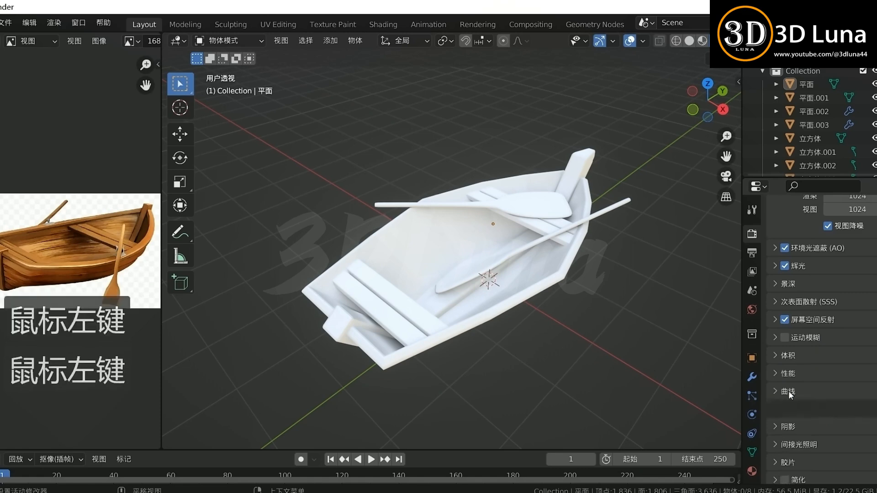
click(793, 408)
click(834, 430)
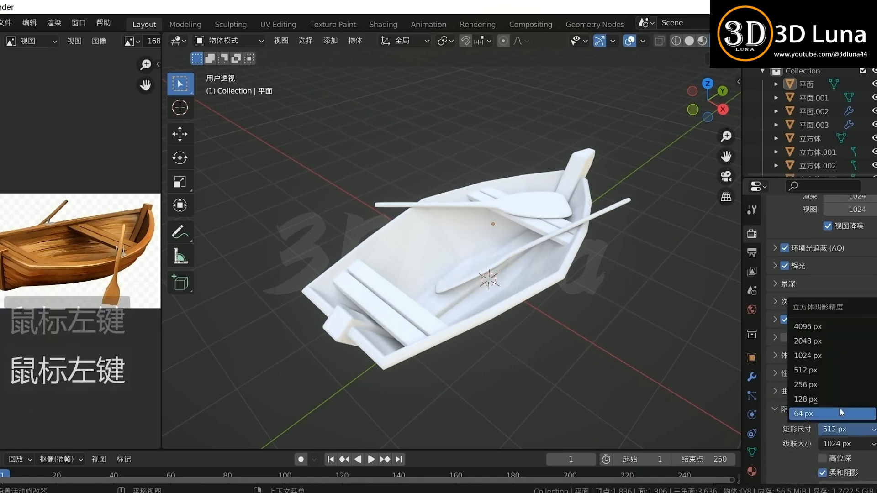
click(832, 327)
click(851, 441)
click(841, 340)
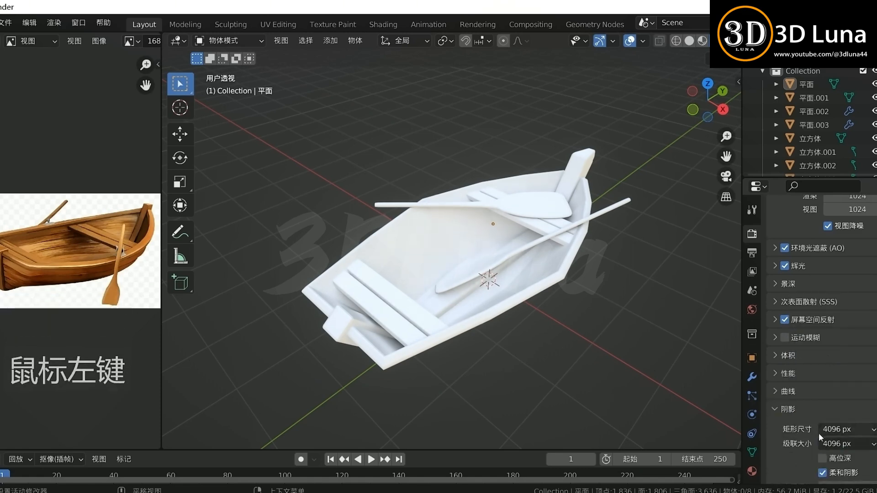
scroll(790, 427, down, 6)
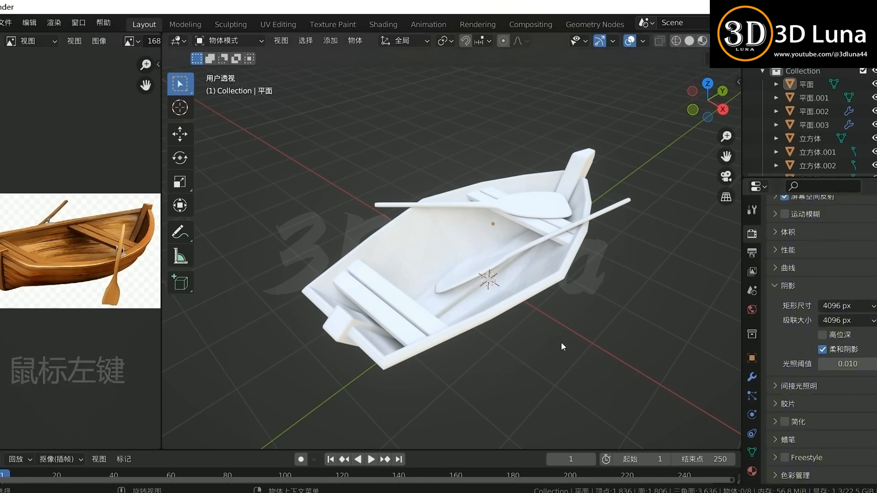
Select the boat's hull, create a new material for it and name the material huangse.
middle_drag(561, 341, 554, 317)
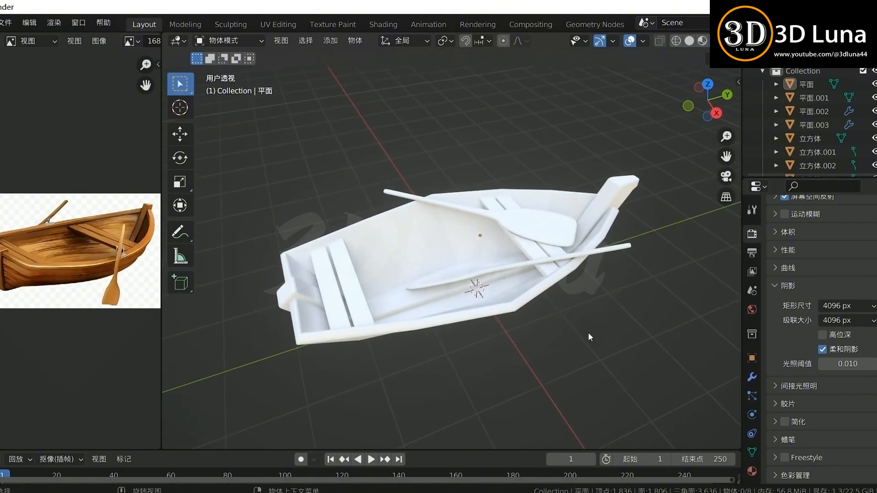
middle_drag(572, 322, 598, 315)
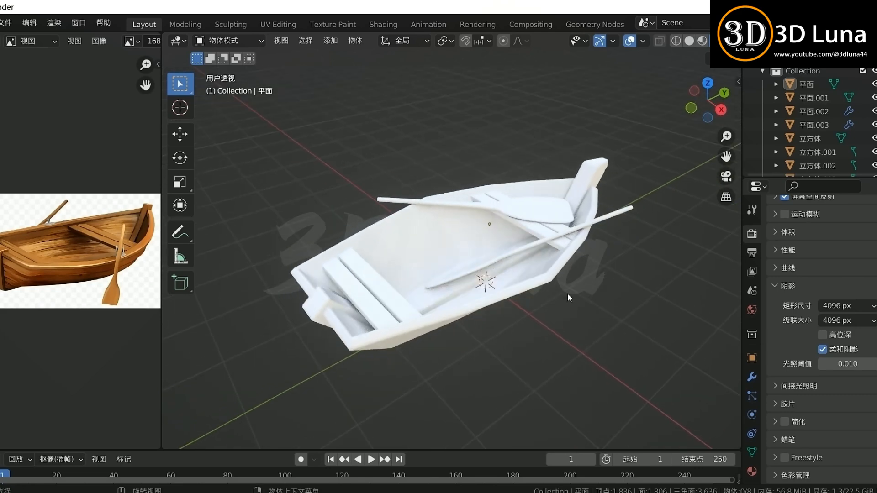
mouse_move(512, 297)
middle_down()
mouse_move(577, 228)
mouse_move(380, 306)
mouse_move(524, 310)
mouse_move(496, 303)
middle_up()
click(525, 298)
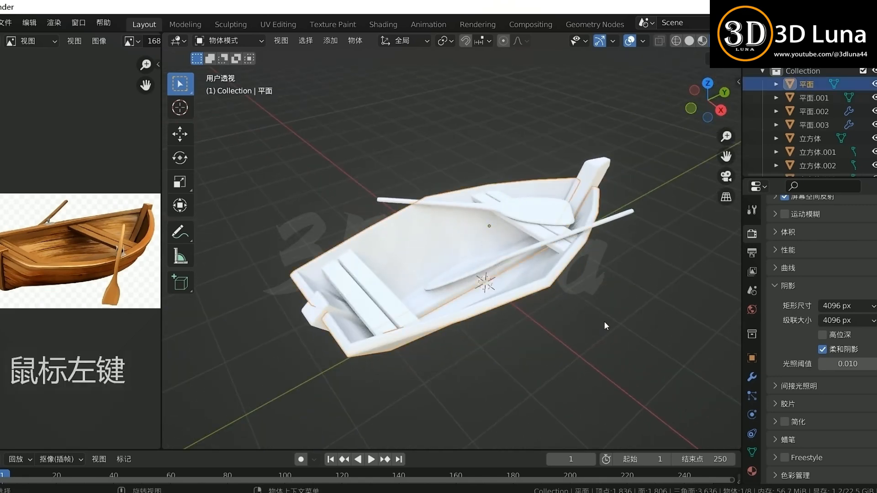
click(521, 214)
click(531, 287)
click(752, 470)
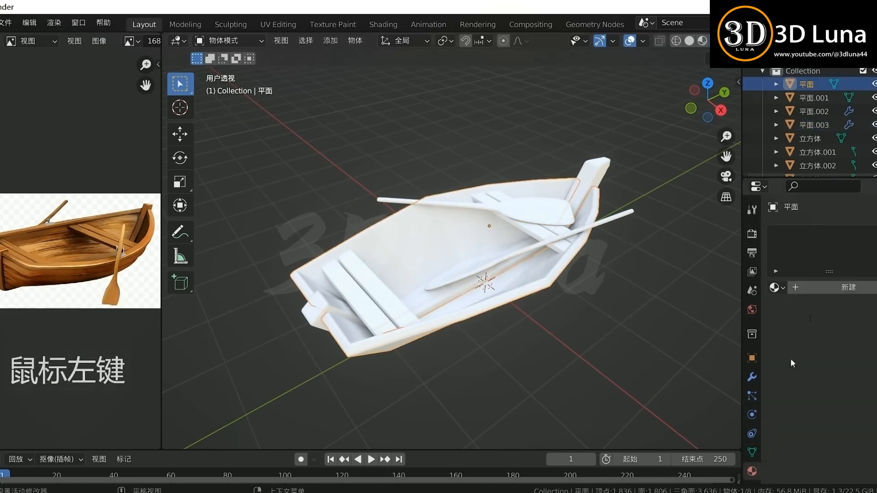
click(813, 288)
double_click(807, 235)
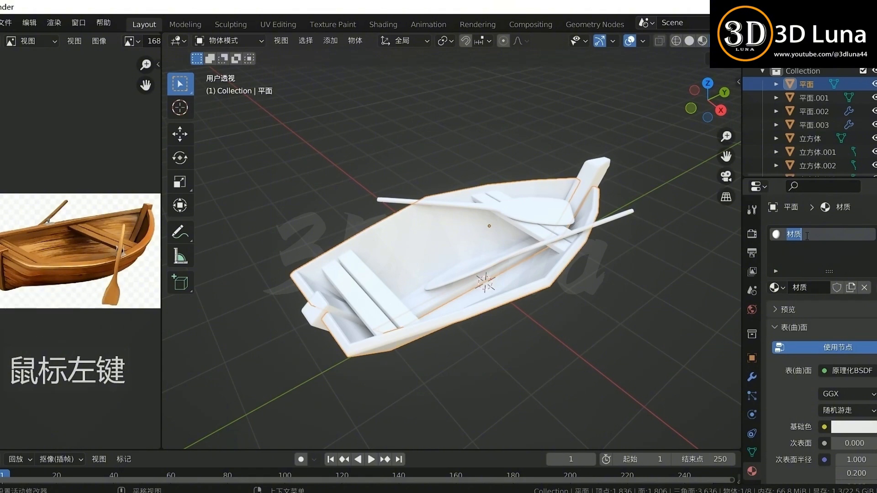
text(huangse)
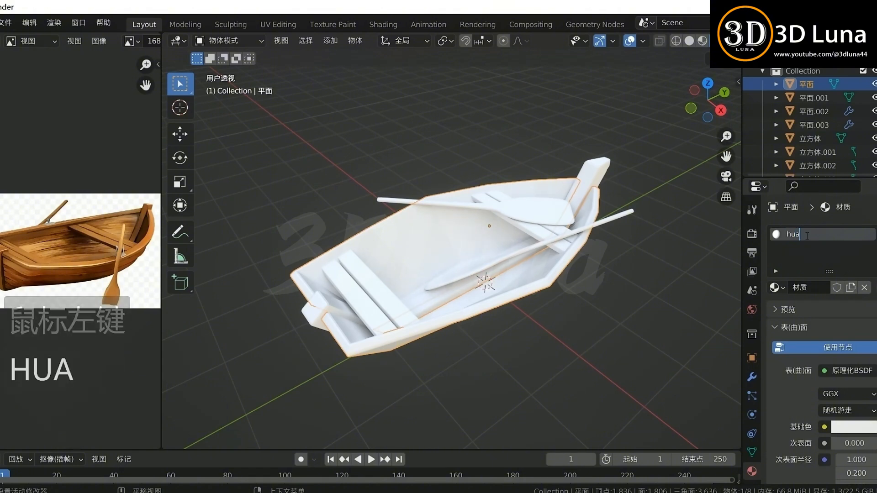
key(Return)
Set the base color of the hull's huangse material to orange, about H 0.032, S 0.930, V 0.793, and deselect the hull.
scroll(804, 346, down, 4)
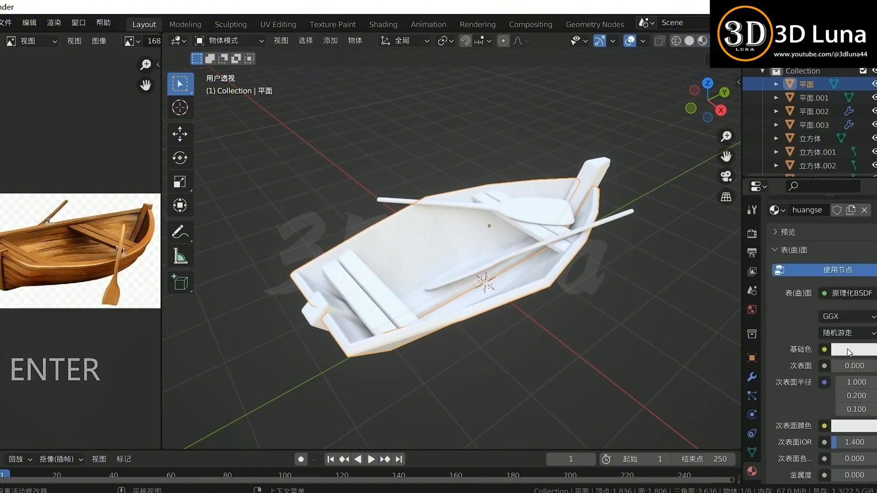
click(848, 349)
drag(801, 228, 785, 235)
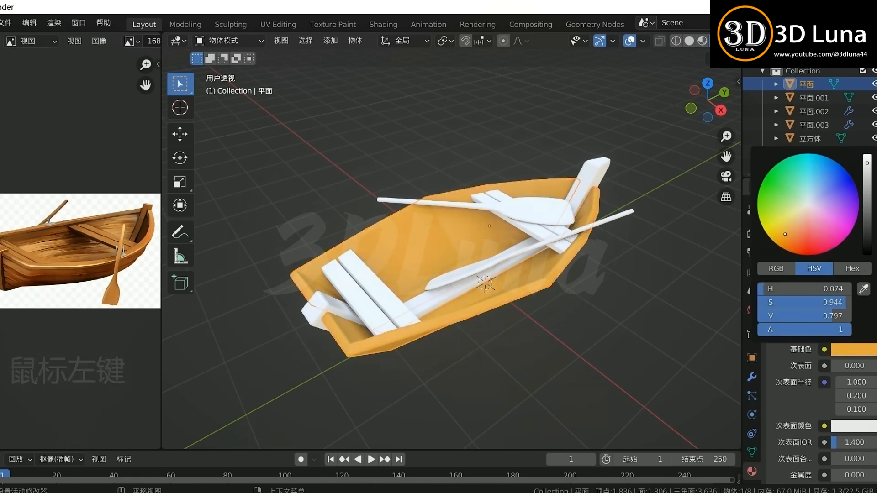
drag(782, 227, 785, 231)
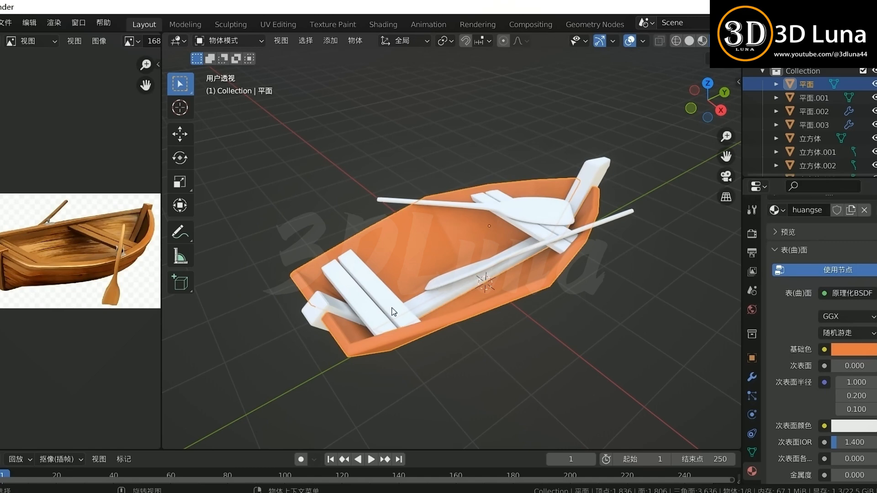
click(626, 348)
middle_drag(626, 348, 518, 331)
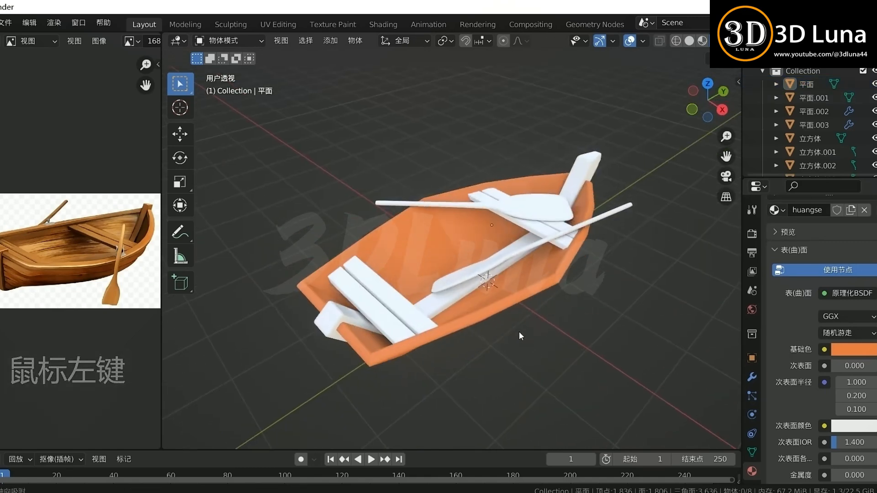
Select the hull again and rename its material to lanse.
click(582, 179)
click(577, 185)
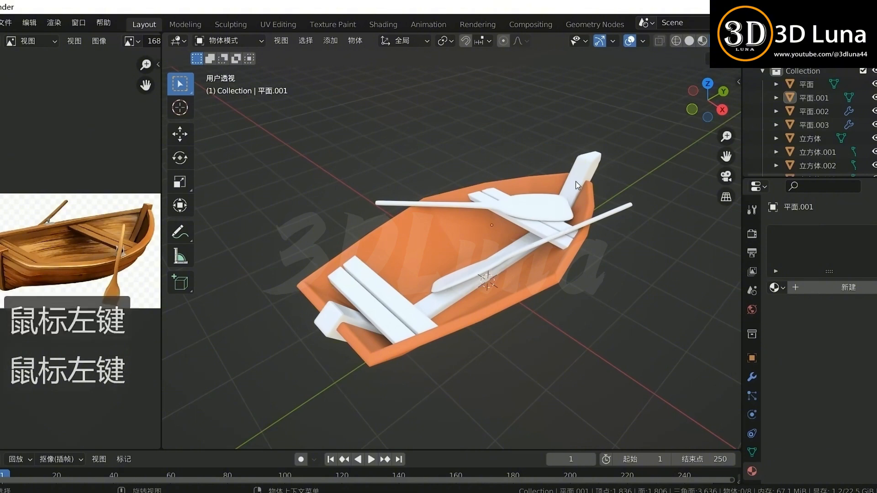
click(569, 257)
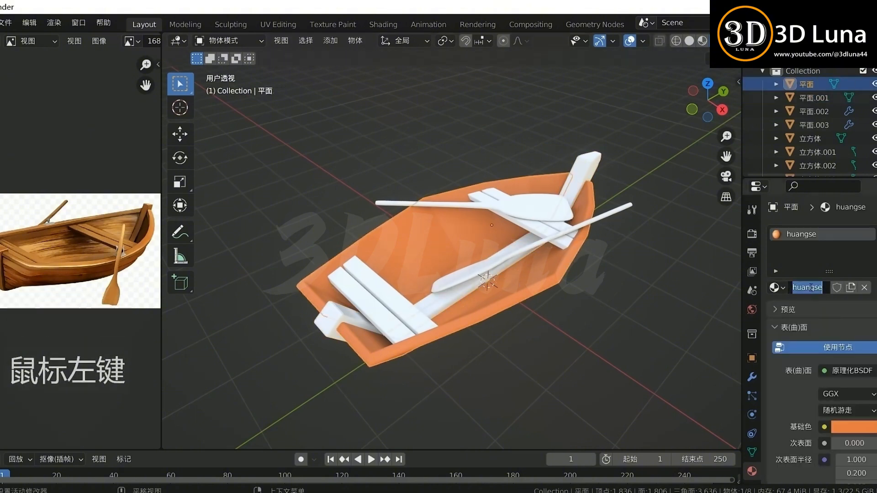
double_click(820, 237)
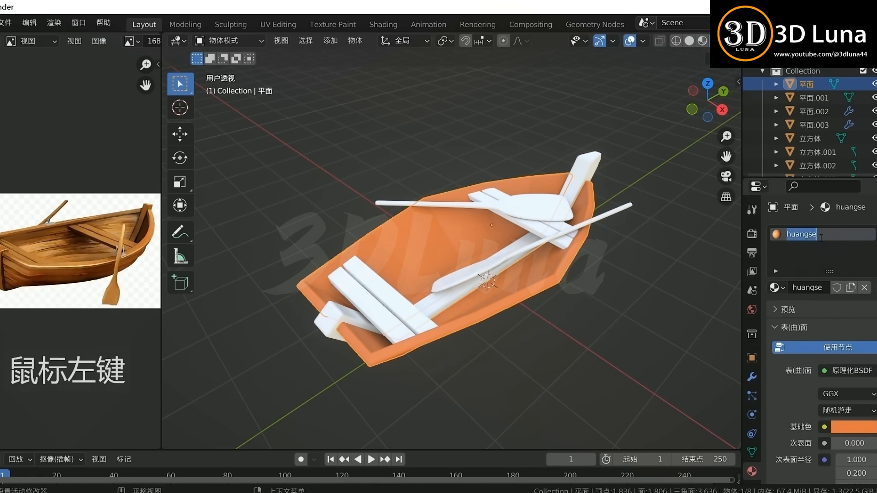
text(lans)
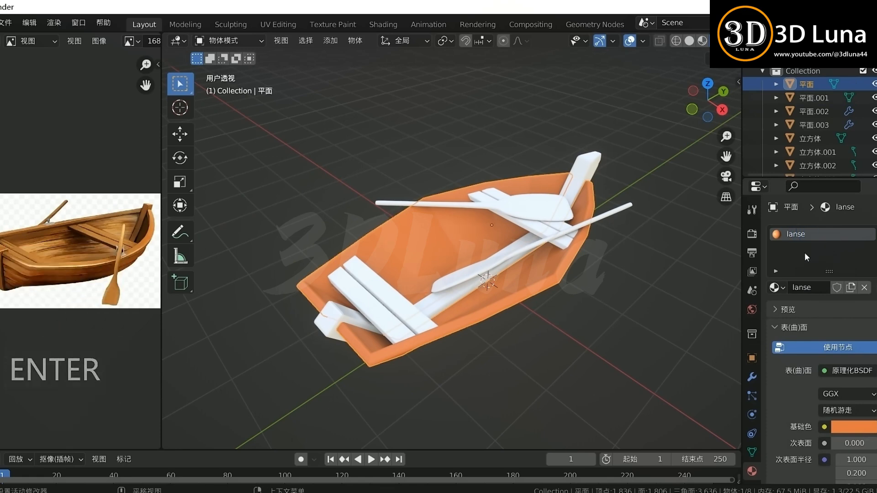
Change the lanse material's base color to blue, about H 0.627, S 0.915, V 0.786, and deselect the hull.
click(861, 427)
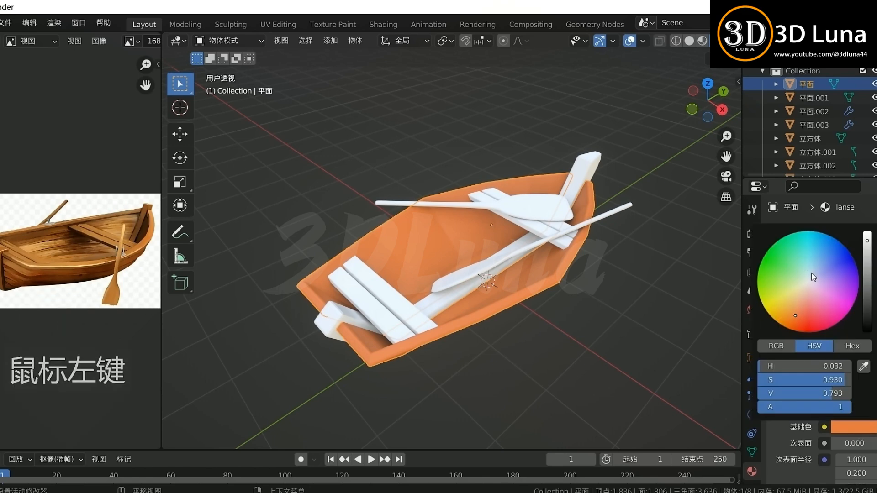
click(807, 253)
click(828, 253)
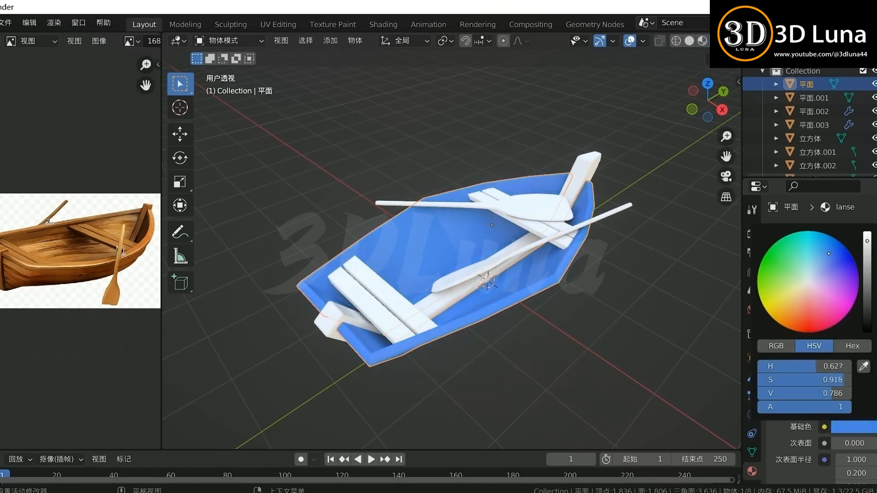
click(603, 292)
middle_drag(603, 292, 576, 247)
Give the oar lying across the bow seat a new material with an orange base color, about H 0.032, S 0.963, V 0.773.
click(550, 208)
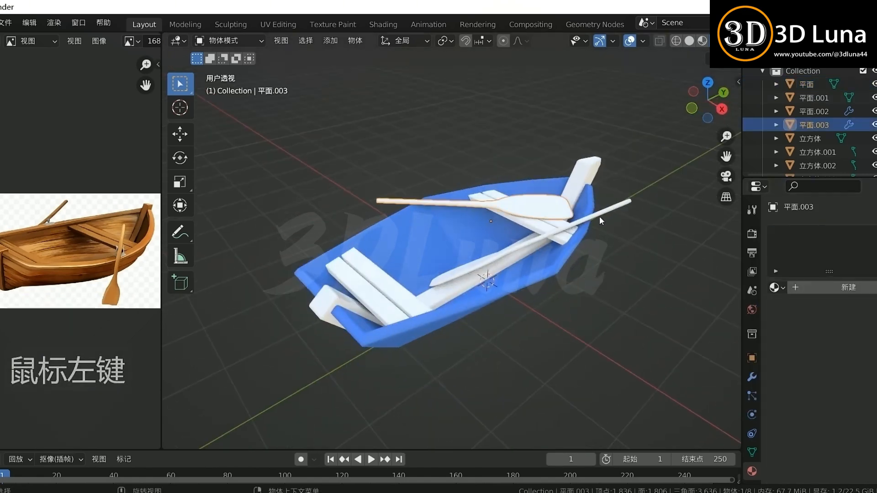
click(599, 216)
click(554, 208)
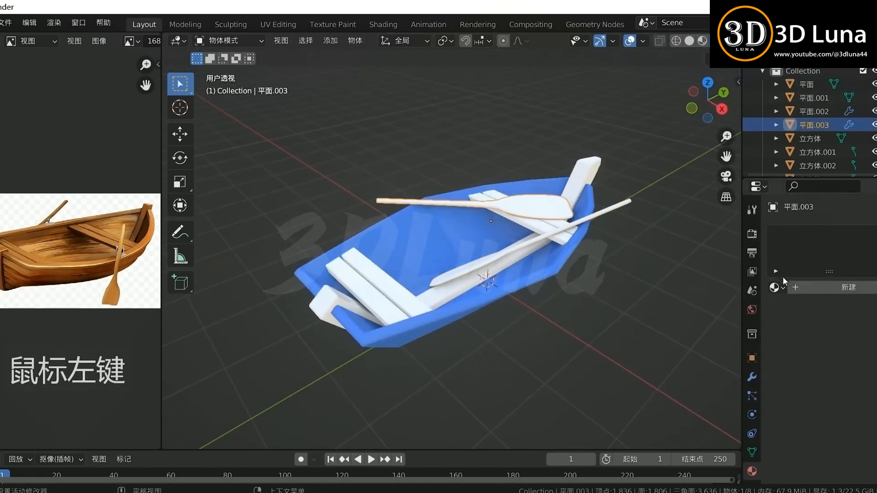
click(812, 287)
click(843, 423)
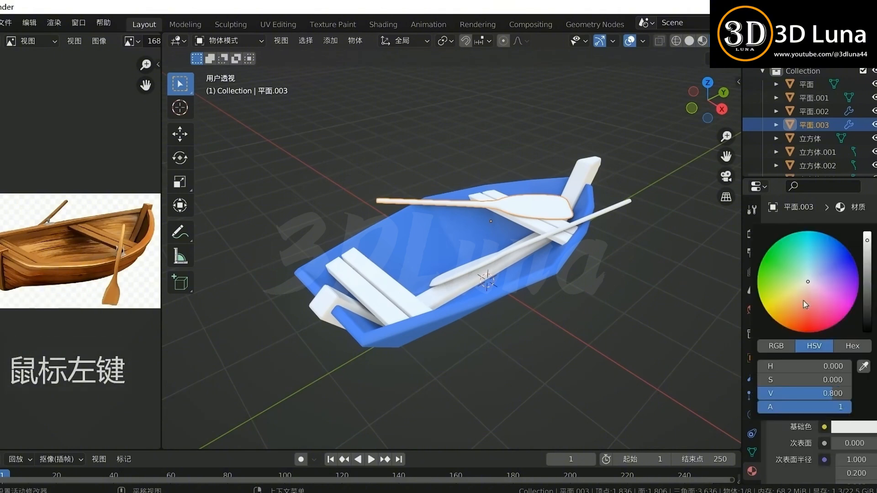
click(808, 263)
mouse_move(808, 263)
mouse_down()
mouse_move(858, 271)
mouse_move(827, 247)
mouse_move(796, 246)
mouse_move(807, 276)
mouse_move(822, 284)
mouse_move(803, 297)
mouse_move(812, 259)
mouse_move(773, 313)
mouse_up()
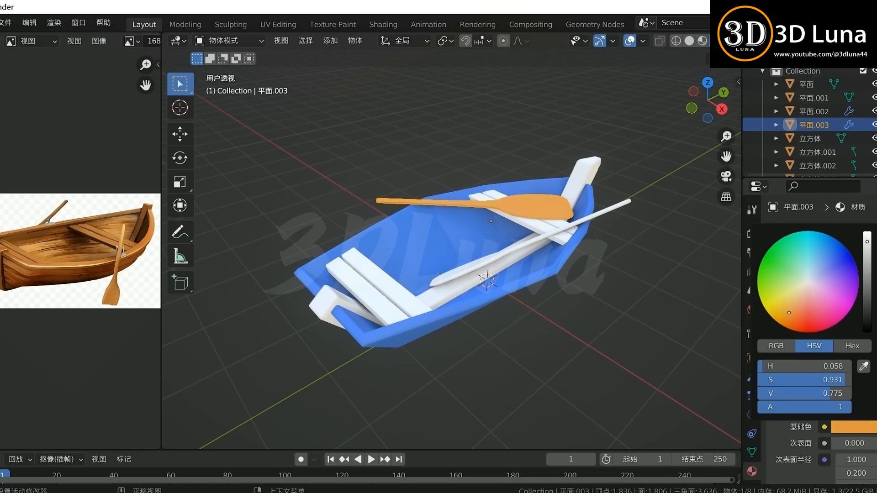
drag(789, 312, 793, 319)
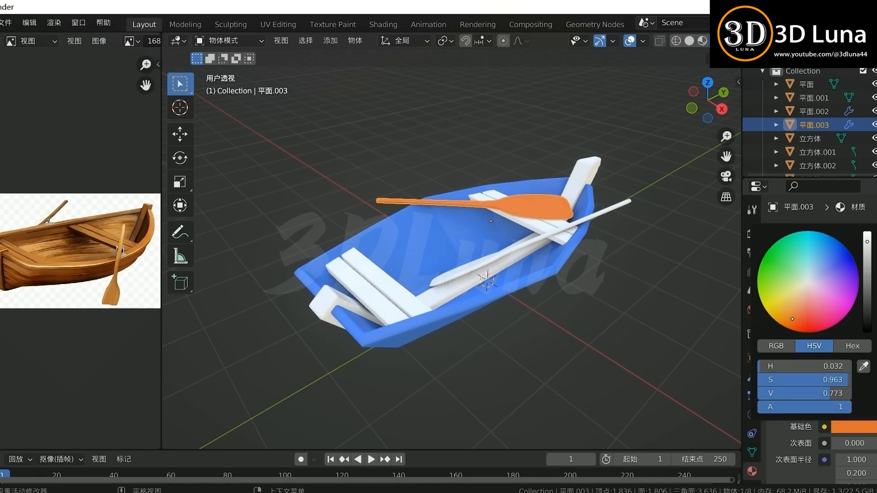
click(640, 285)
Assign the existing orange material 材质 to the other oar and deselect it.
mouse_move(628, 231)
middle_down()
mouse_move(646, 266)
mouse_move(628, 284)
mouse_move(631, 243)
middle_up()
click(615, 200)
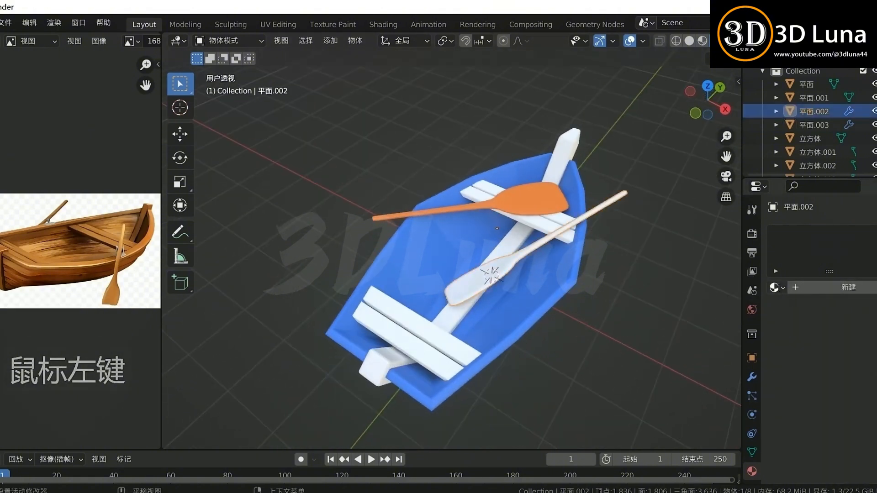
click(777, 287)
click(649, 334)
Select both planks of the bow seat and create a new material for the active plank.
middle_drag(646, 300, 548, 257)
click(542, 234)
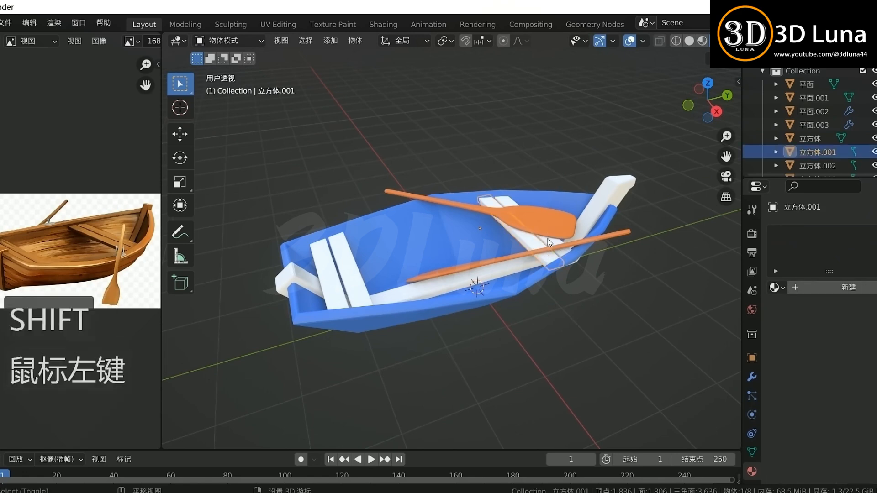
shift+click(547, 239)
click(777, 287)
click(848, 288)
click(848, 287)
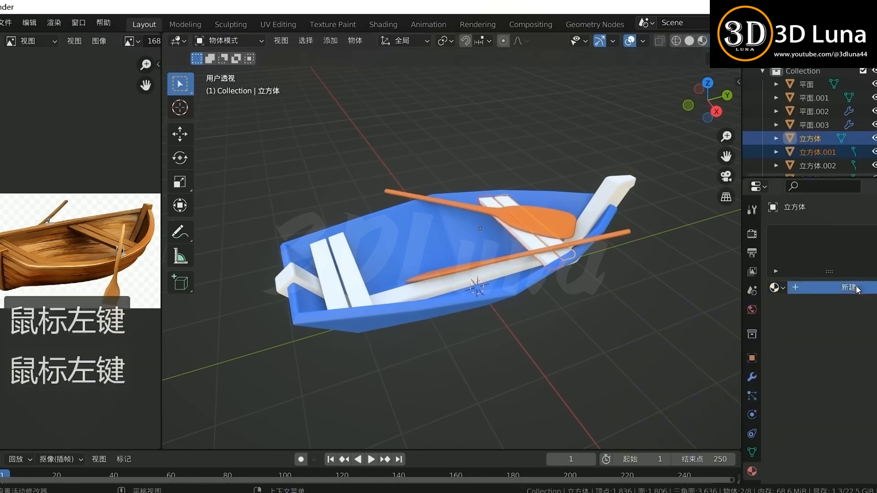
Give one bow seat plank a new material, sample the hull's blue for it and darken it to about H 0.635, S 0.840, V 0.335.
click(535, 242)
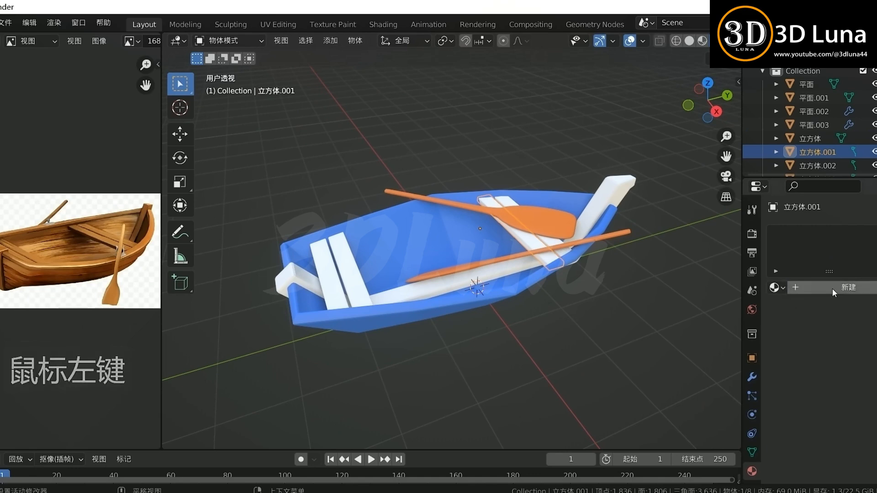
click(832, 289)
click(852, 427)
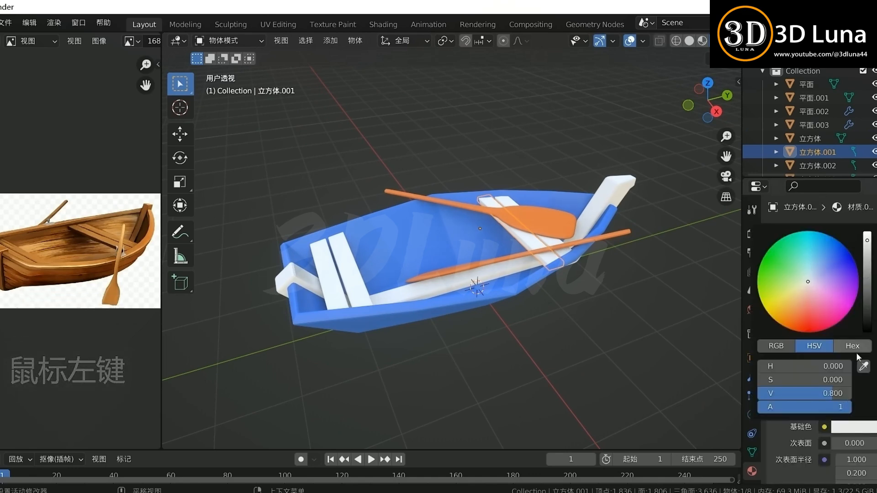
click(863, 366)
click(572, 198)
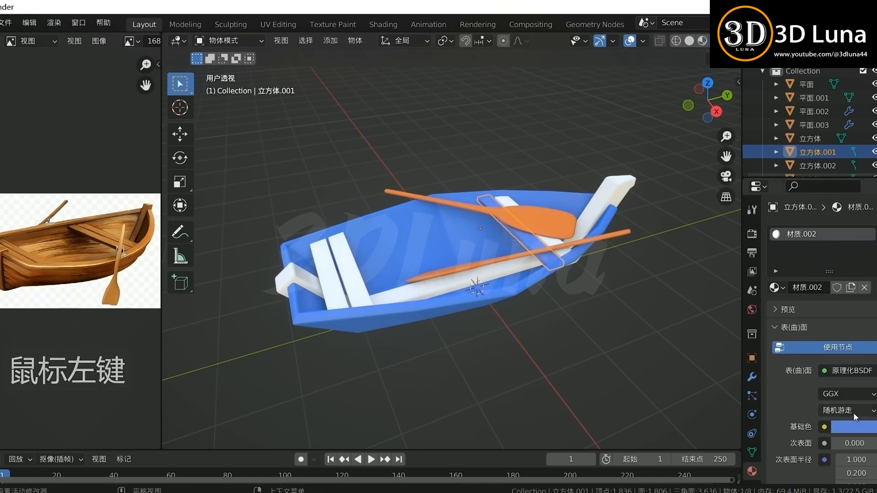
click(852, 427)
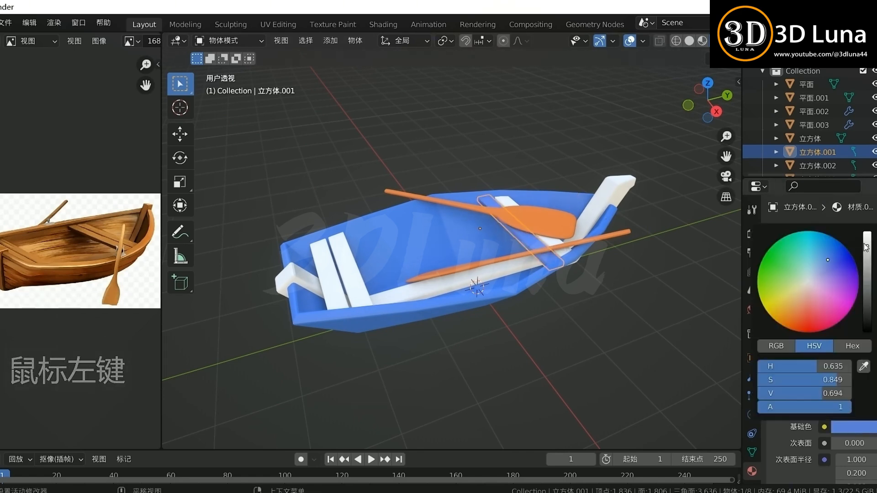
drag(870, 253, 868, 270)
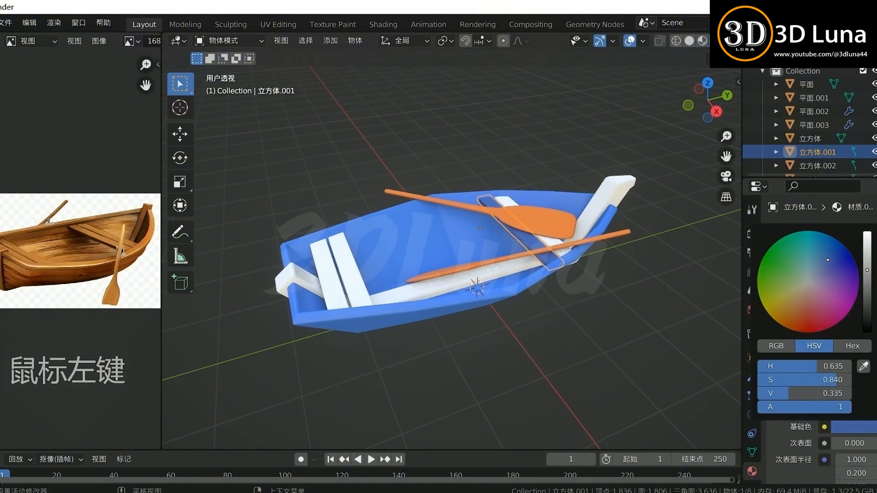
click(667, 265)
Assign the dark blue material 材质.002 to the second plank of the bow seat.
click(549, 242)
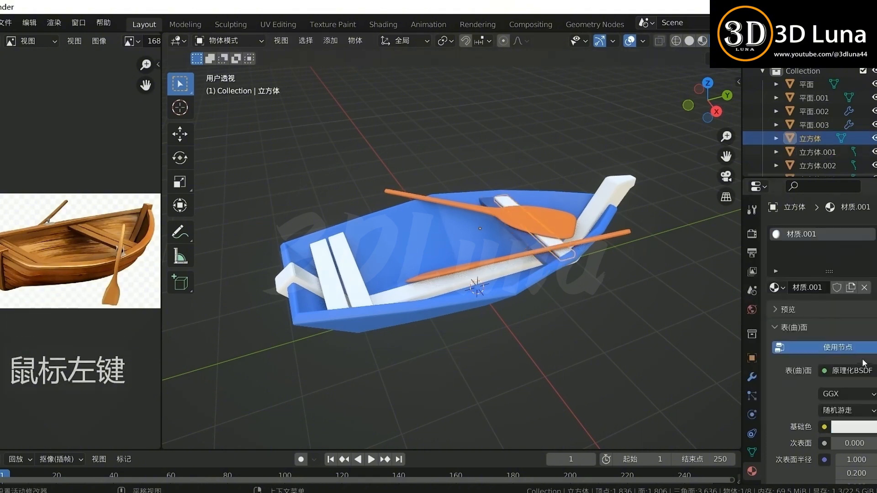
click(777, 288)
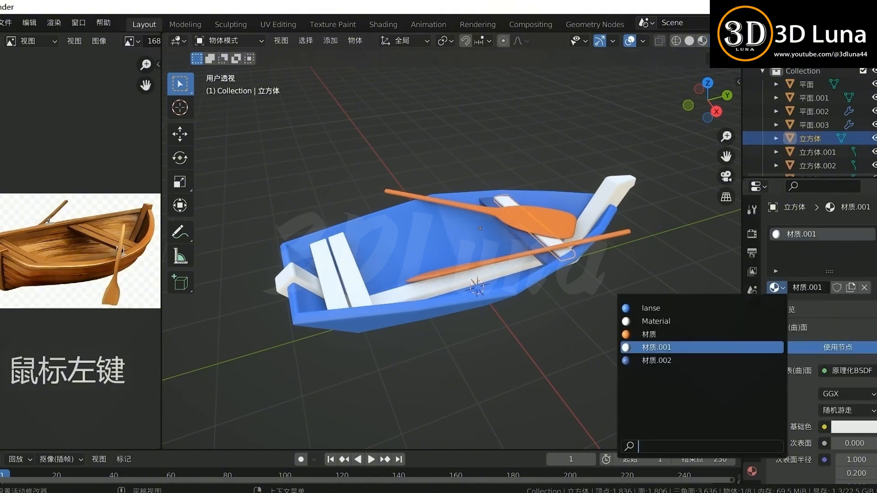
click(708, 359)
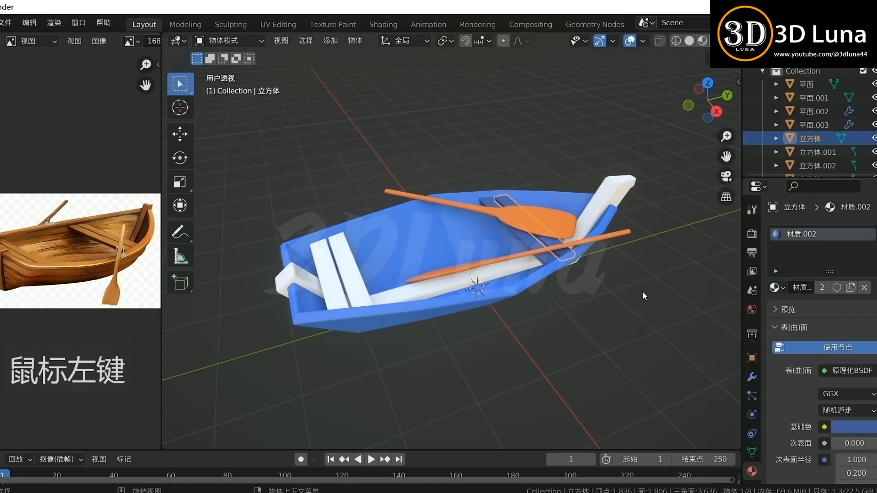
Assign the dark blue material 材质.002 to both planks of the stern seat and deselect them.
click(359, 286)
click(779, 291)
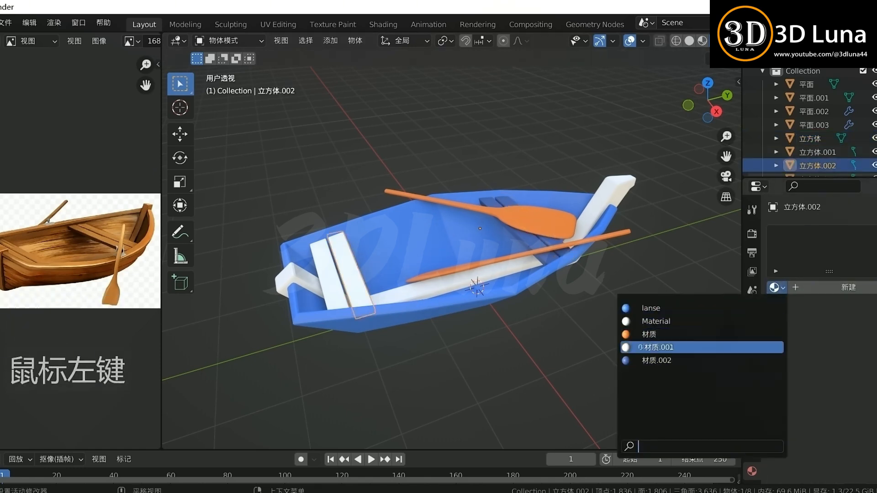
click(708, 360)
click(329, 274)
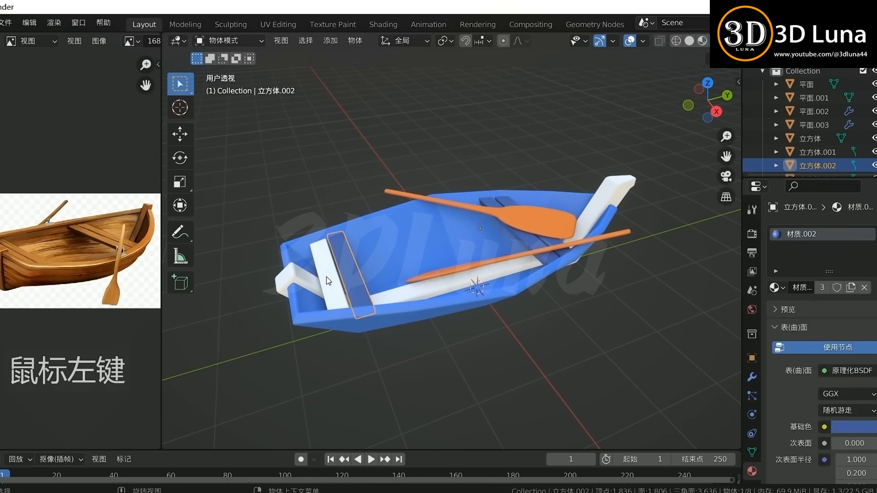
click(777, 287)
click(685, 361)
click(614, 345)
Select the long keel beam running through the boat and assign the lanse material to it.
middle_drag(547, 314, 586, 259)
click(503, 249)
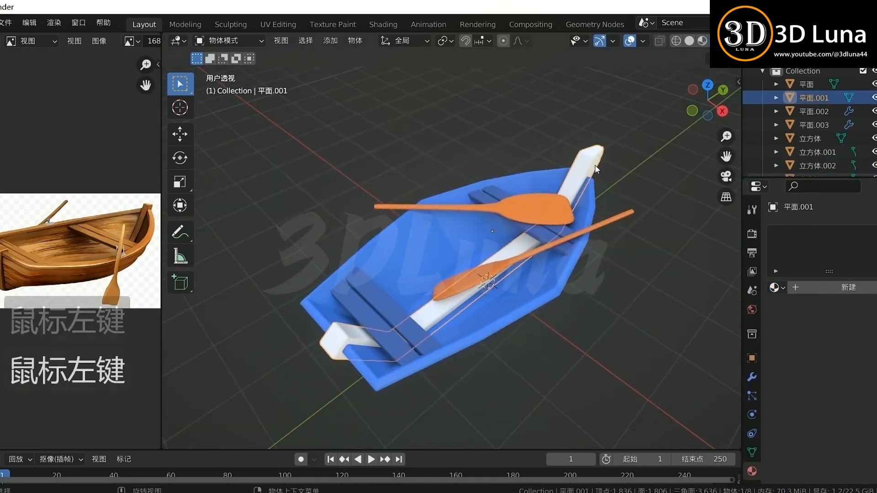
click(776, 287)
click(730, 308)
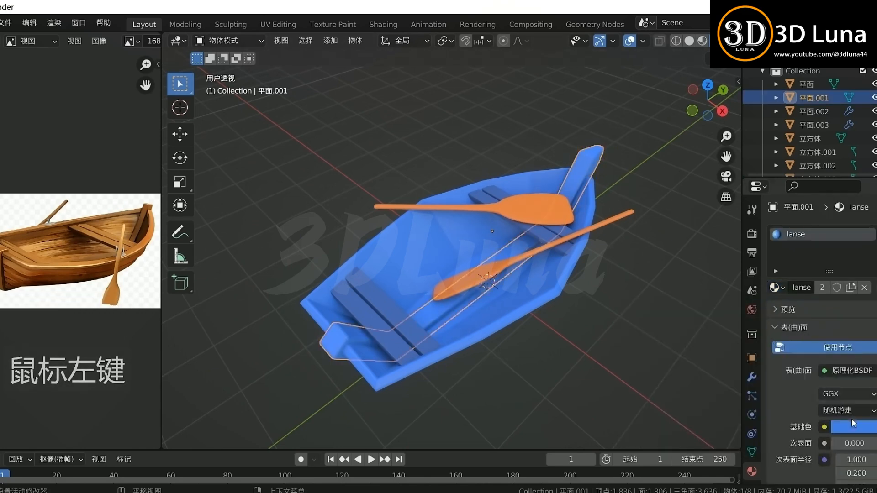
Replace the keel beam's lanse material with a new deep blue one, about H 0.659, S 0.990, V 0.785, and deselect the beam.
click(876, 234)
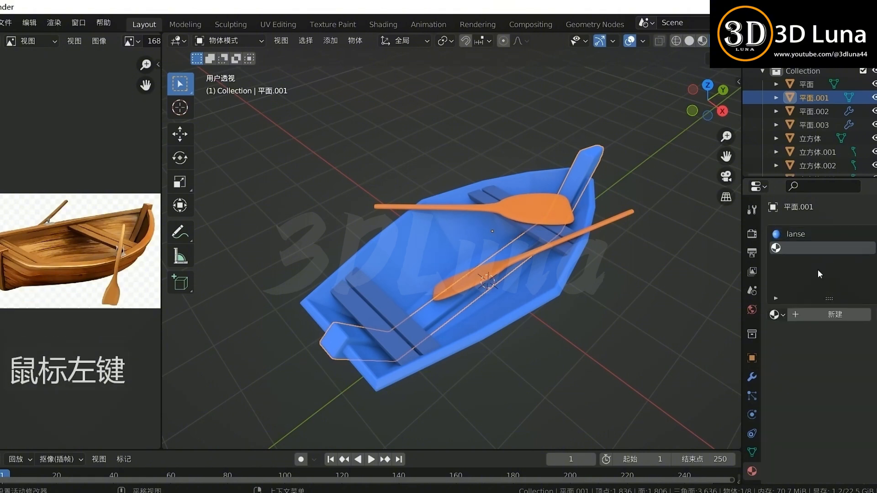
click(806, 314)
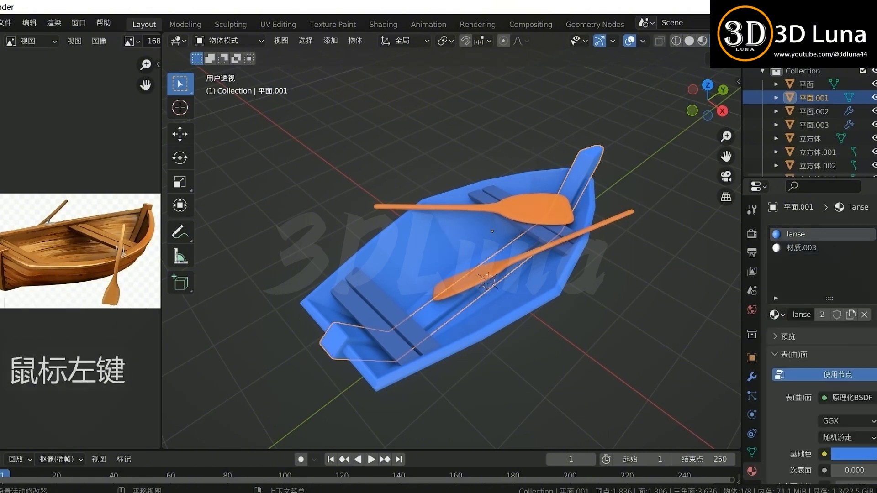
scroll(806, 388, down, 3)
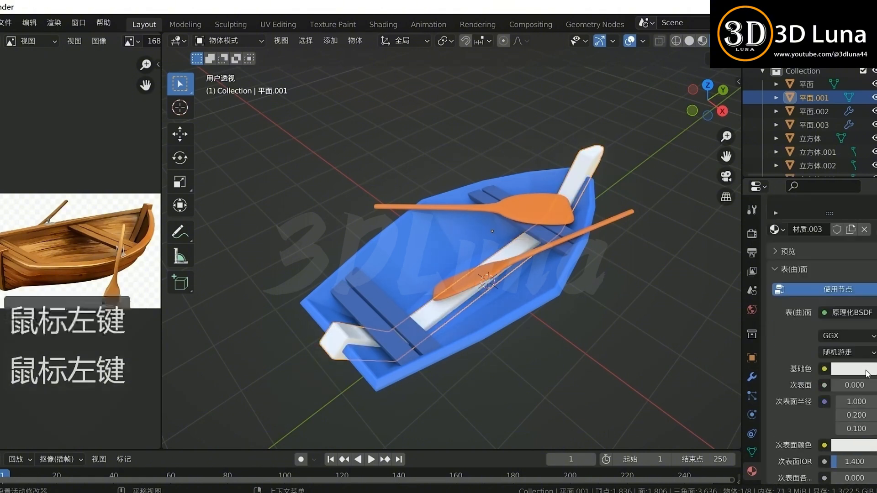
click(851, 368)
mouse_move(808, 223)
mouse_down()
mouse_move(823, 182)
mouse_move(842, 208)
mouse_move(831, 202)
mouse_move(843, 194)
mouse_up()
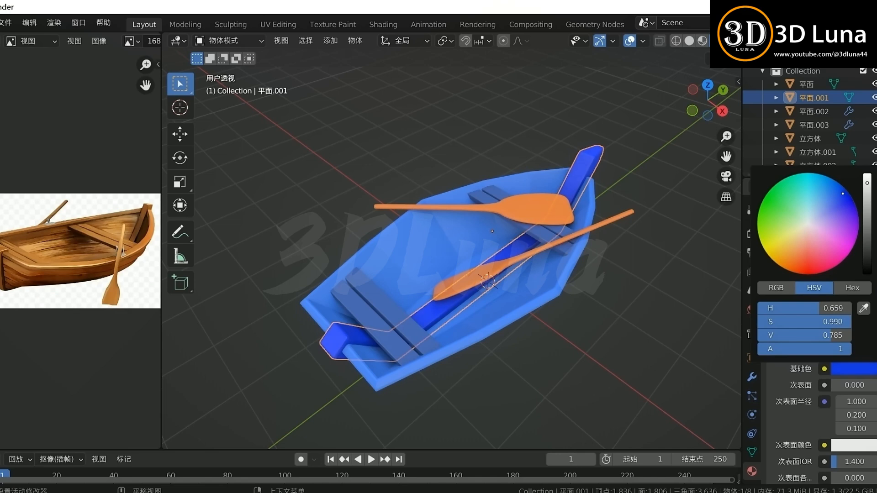
click(862, 193)
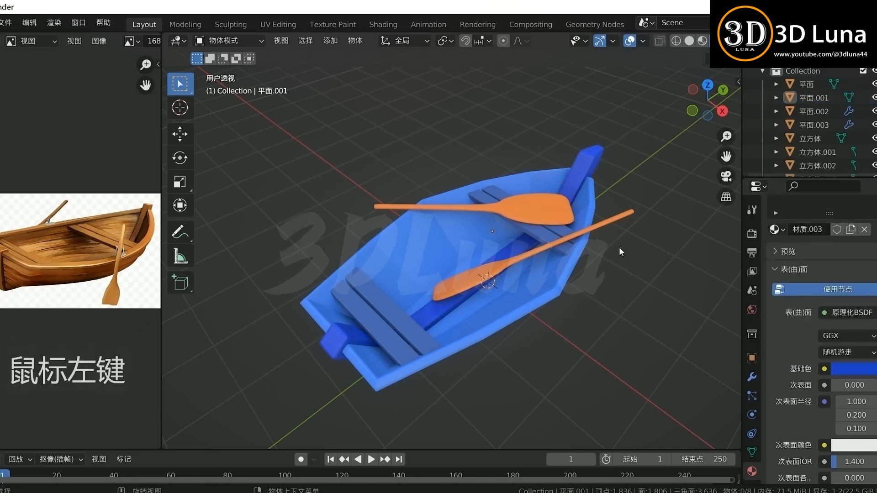
Select the hull and switch its material from lanse to the keel beam's deep blue 材质.003.
middle_drag(619, 248, 613, 212)
click(613, 213)
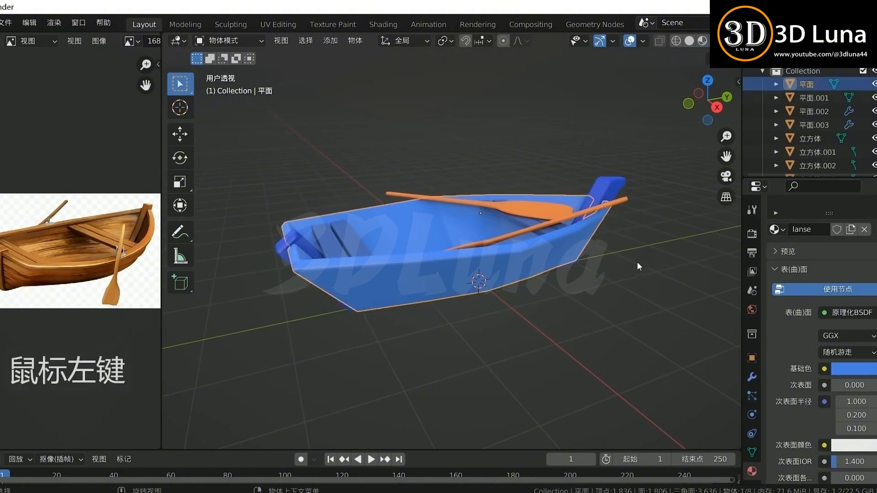
middle_drag(637, 262, 634, 303)
click(531, 274)
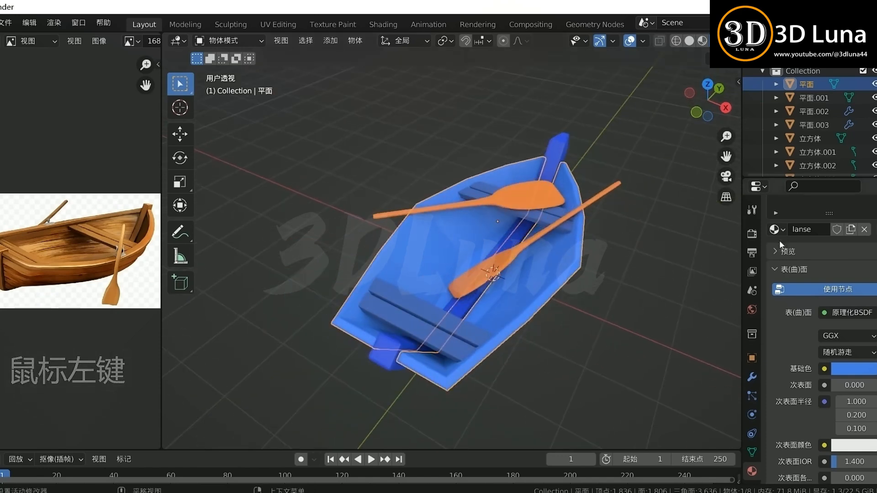
click(776, 229)
click(631, 314)
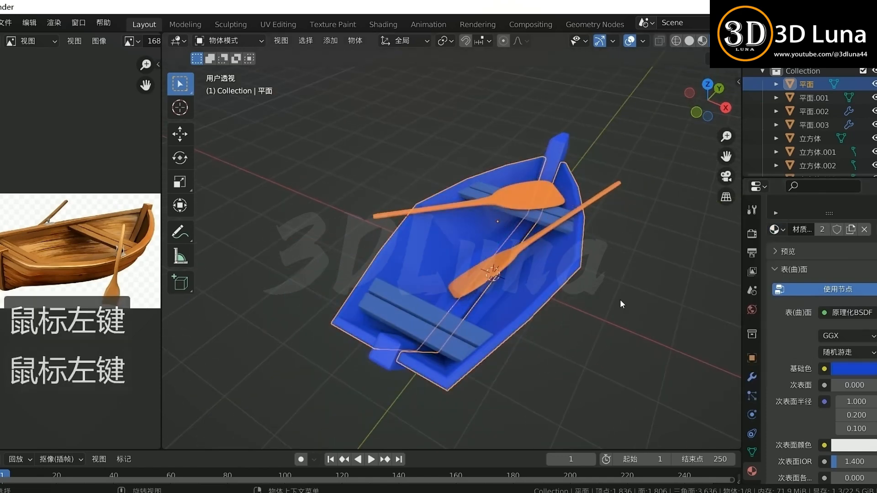
click(620, 304)
Examine the recoloured boat from several angles and look through the surface settings of the hull's material.
middle_drag(620, 304, 520, 257)
click(520, 257)
middle_drag(602, 330, 534, 287)
click(534, 285)
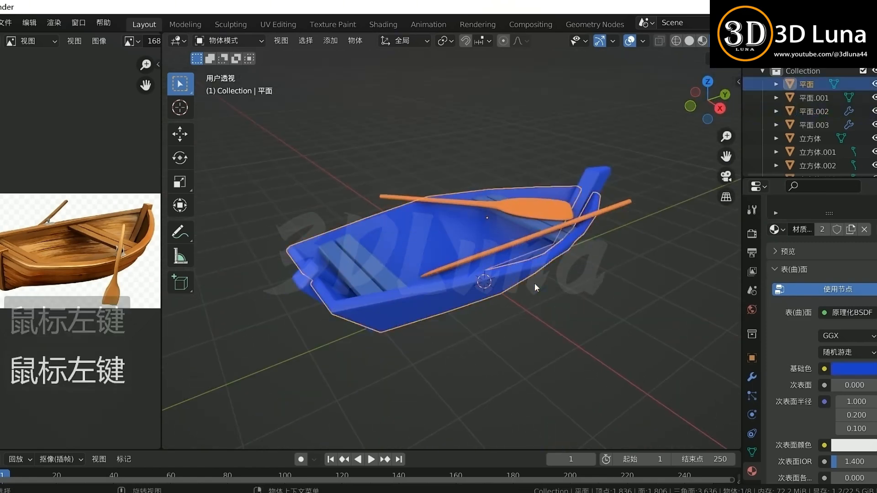
click(592, 300)
middle_drag(592, 300, 662, 356)
scroll(786, 368, down, 12)
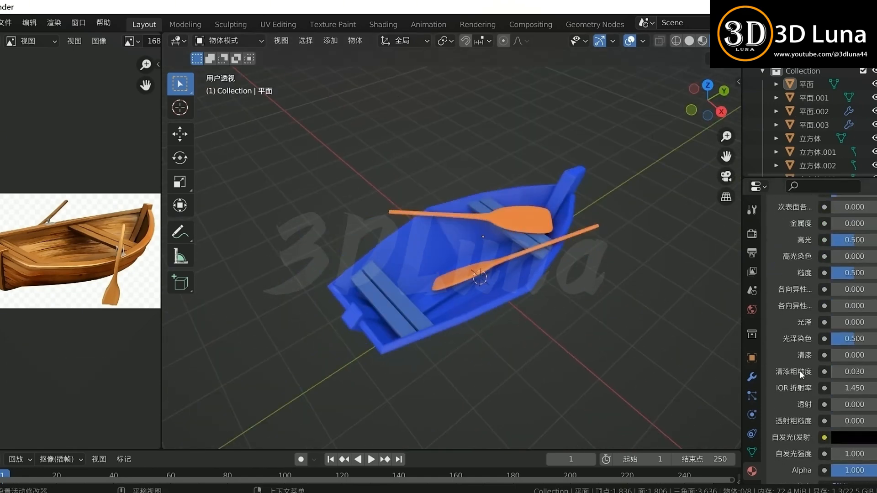
scroll(800, 370, down, 5)
scroll(800, 370, up, 18)
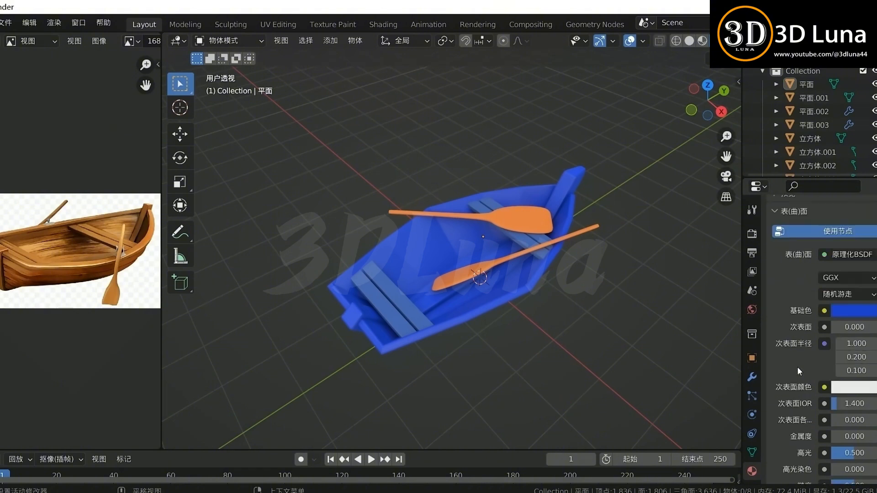
scroll(800, 371, up, 5)
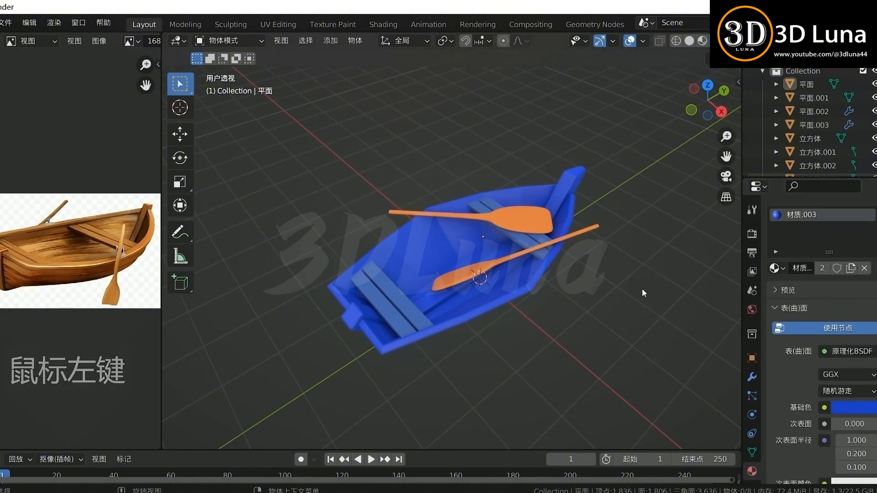
Select all parts of the boat together, including the hull, keel beam, seat planks and both oars.
drag(652, 355, 272, 107)
click(640, 379)
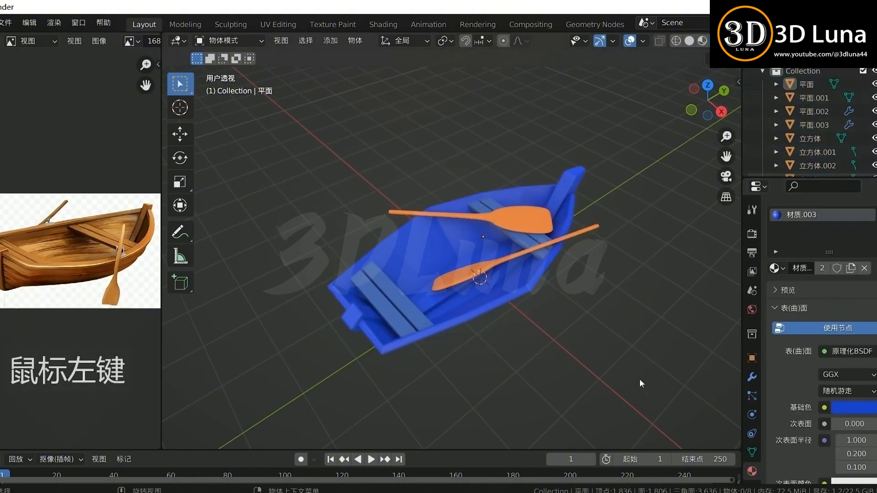
drag(639, 380, 324, 124)
click(601, 294)
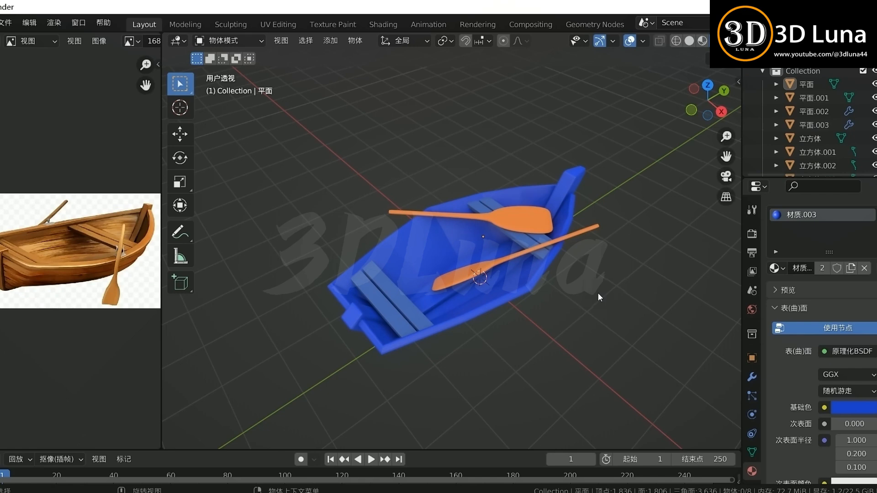
drag(585, 337, 497, 234)
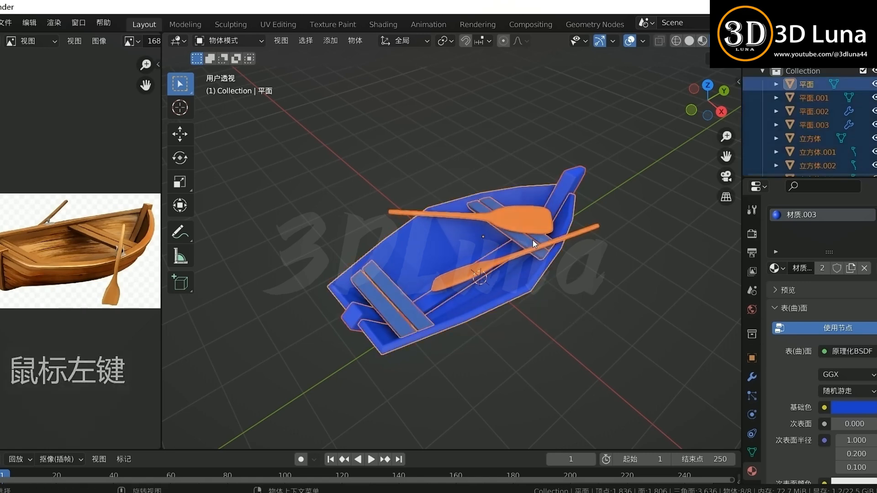
Apply the object transforms of all selected boat parts, including the hull, beam, planks and oars.
key(ctrl+a)
click(567, 268)
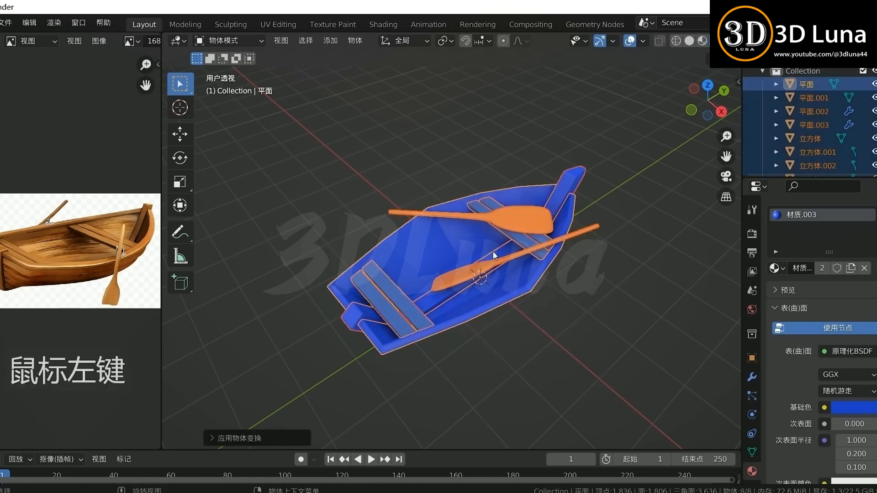
Try to join all the boat parts and oars into one object and inspect the combined mesh.
key(ctrl+j)
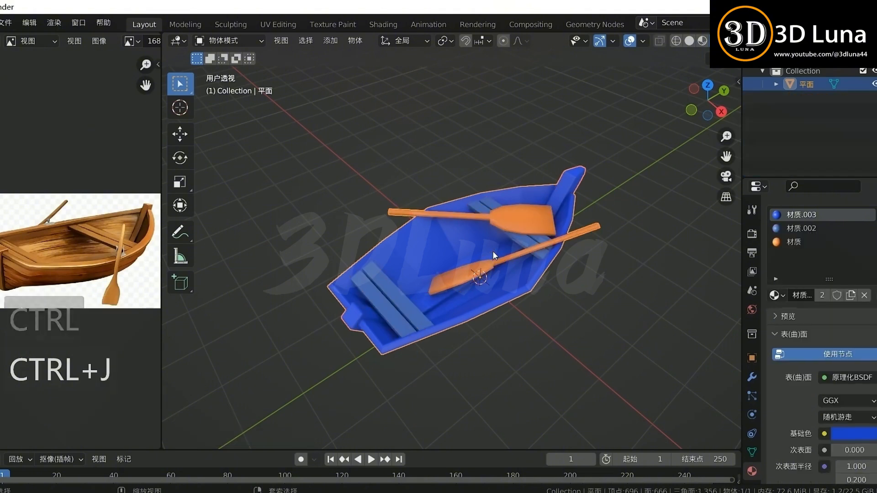
middle_drag(550, 299, 561, 271)
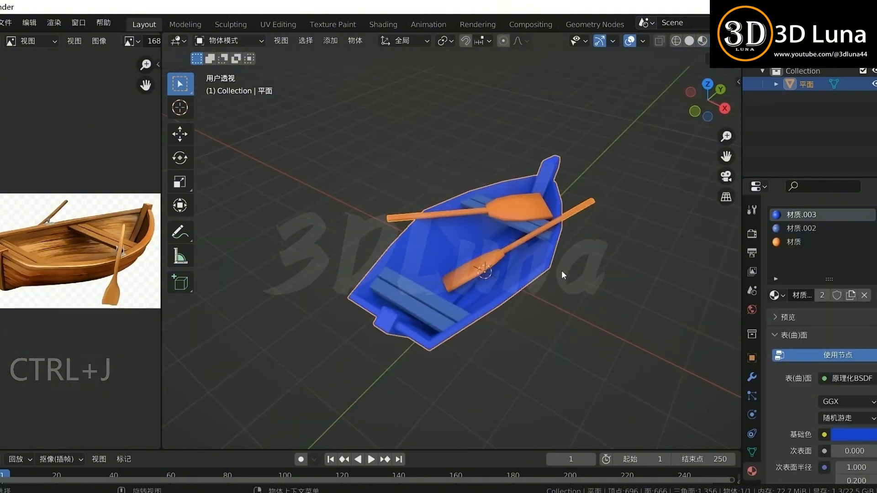
scroll(532, 257, up, 2)
click(519, 260)
key(Tab)
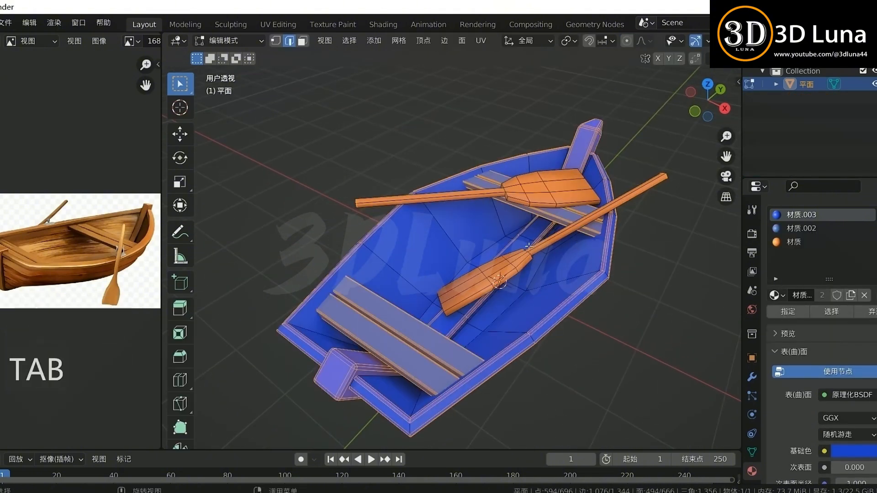
key(Tab)
mouse_move(538, 257)
middle_down()
mouse_move(502, 297)
mouse_move(520, 295)
mouse_move(544, 267)
middle_up()
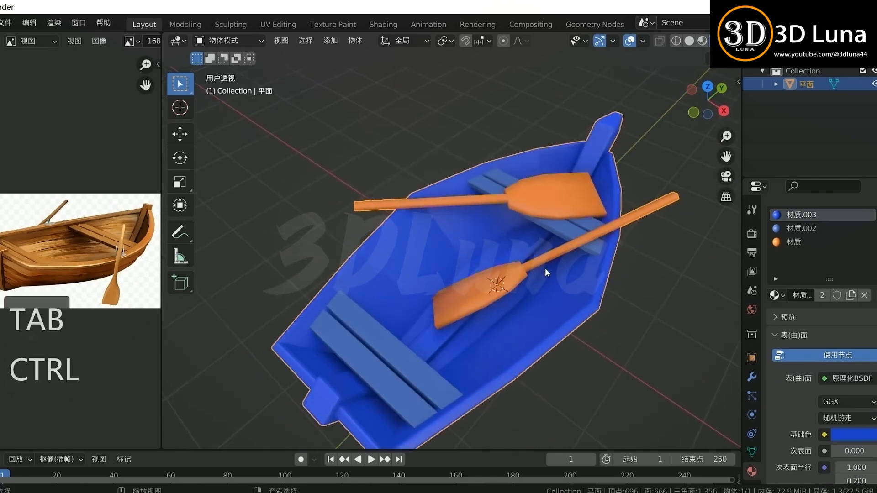
Undo the join of the boat parts and oars.
key(ctrl+z)
key(ctrl+z)
key(ctrl+z)
key(ctrl+z)
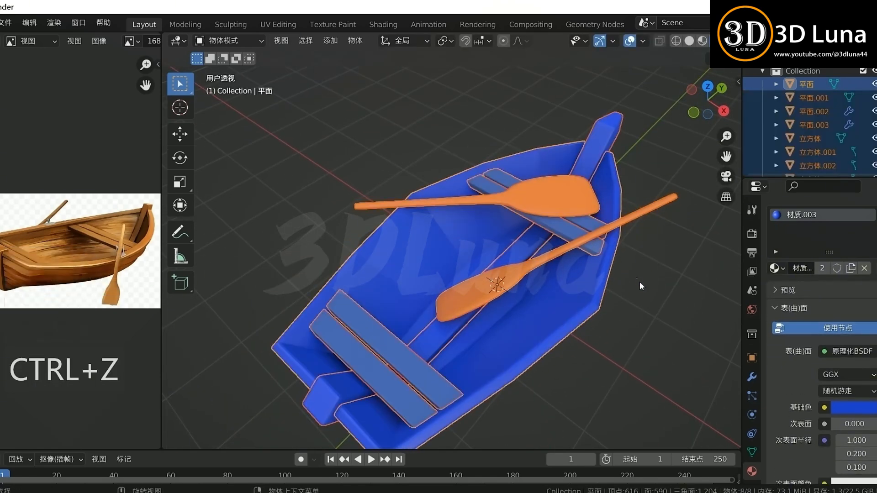
Apply the Catmull-Clark subdivision modifier of the oar resting across the bow seat and check its mesh.
click(520, 284)
click(510, 273)
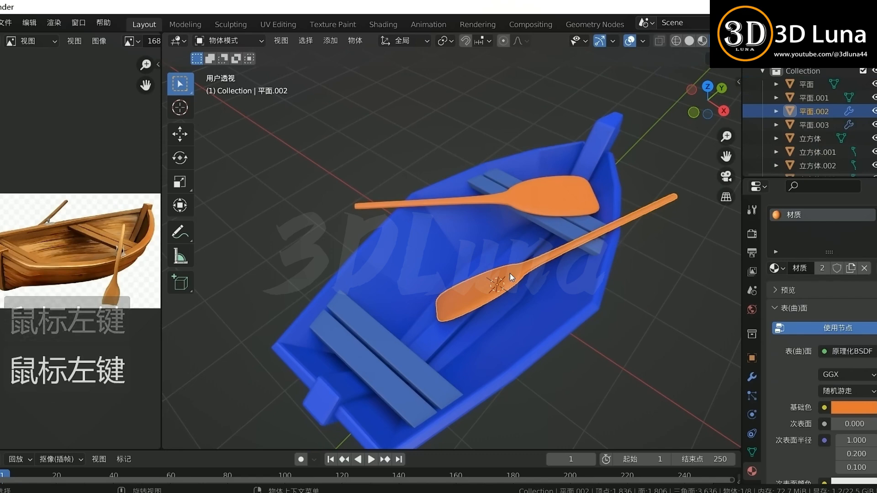
click(522, 206)
click(752, 376)
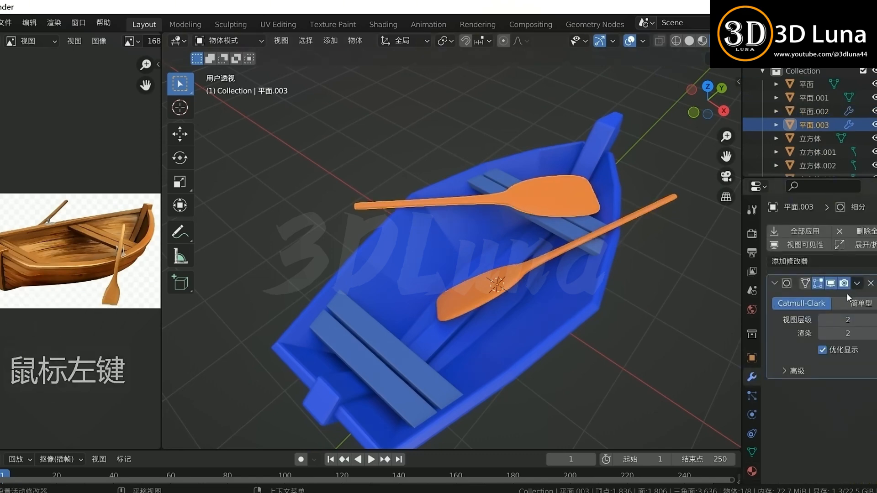
click(857, 283)
click(835, 297)
key(Tab)
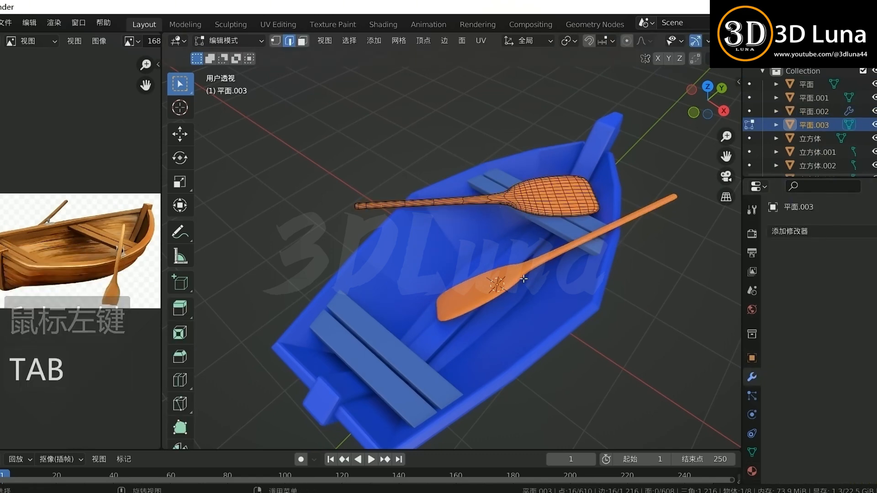
middle_drag(524, 279, 511, 246)
key(Tab)
Apply the Catmull-Clark subdivision modifier of the other oar, check its mesh, and deselect it.
click(532, 260)
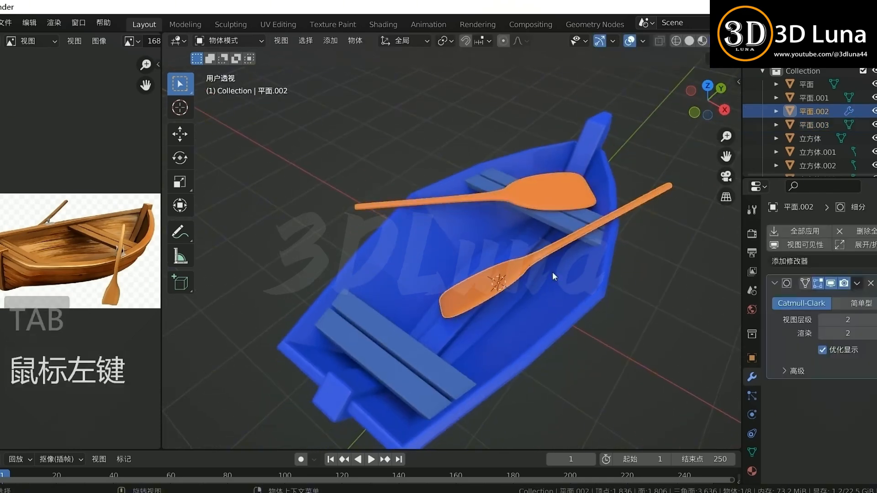
click(858, 284)
click(835, 298)
key(Tab)
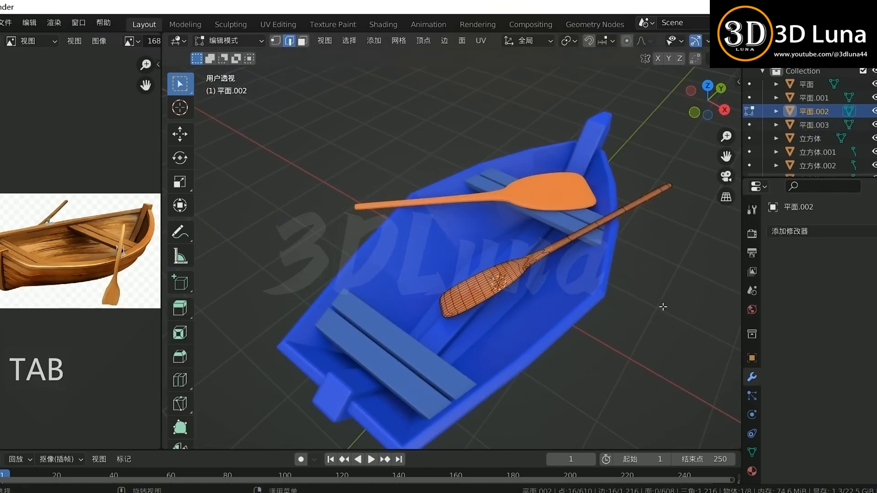
key(Tab)
click(635, 286)
key(Tab)
middle_drag(551, 273, 510, 299)
key(Tab)
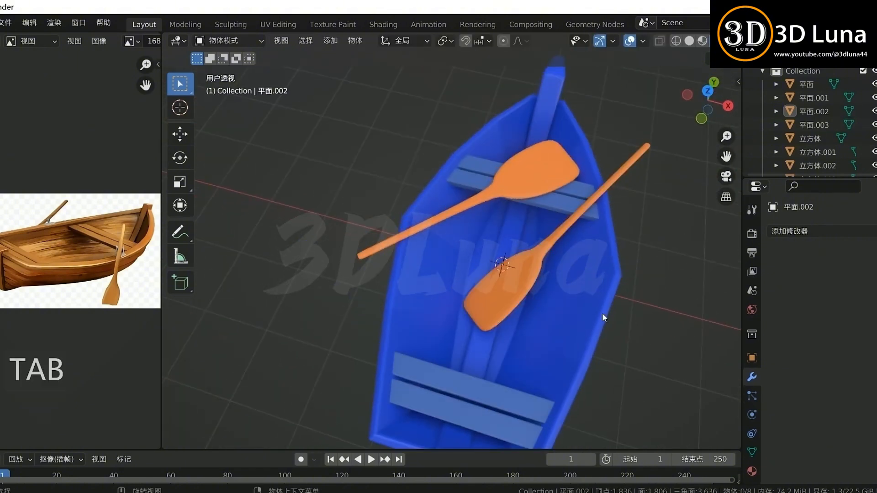
Check both oars and the boat body individually, deselect everything, and examine the whole boat from another angle.
click(635, 336)
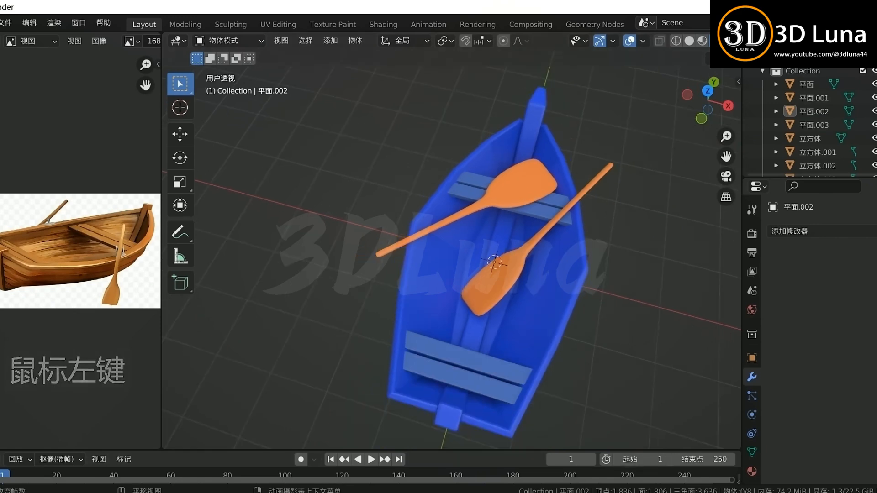
click(501, 281)
click(501, 185)
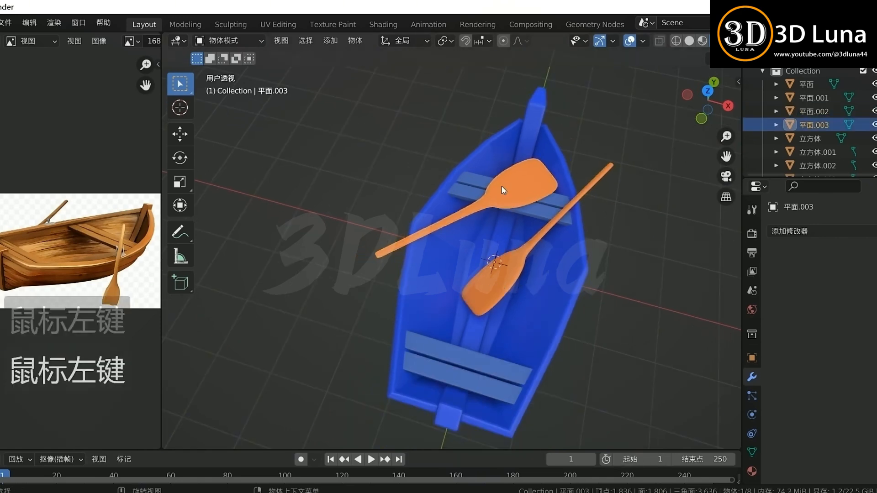
click(529, 138)
click(636, 267)
middle_drag(633, 315, 596, 275)
middle_drag(526, 269, 543, 308)
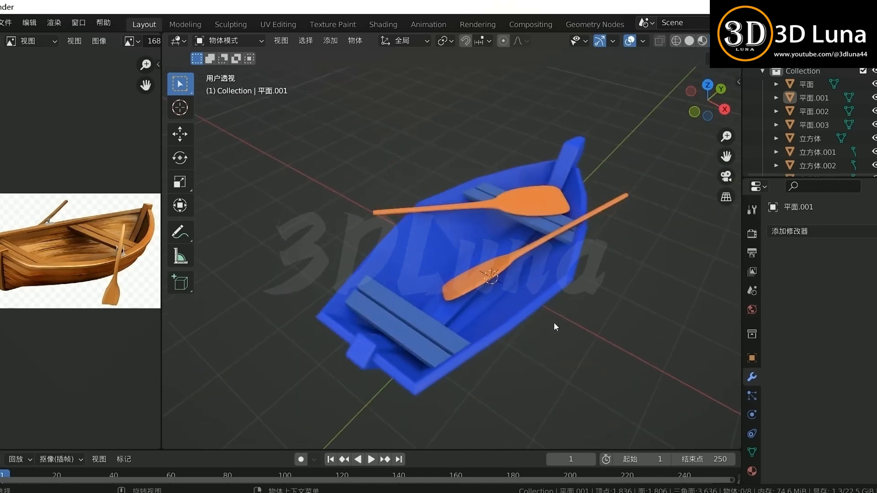
Select all the boat and oar parts and join them into a single object.
drag(553, 322, 276, 104)
key(ctrl+j)
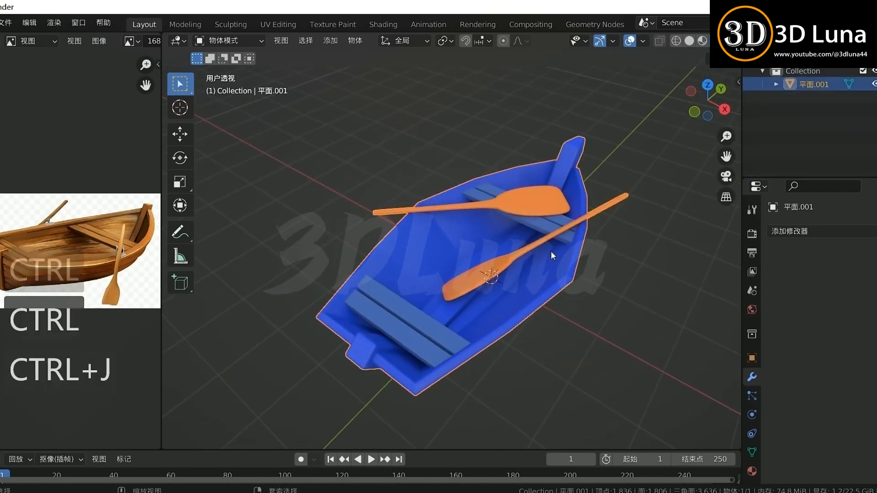
Check the joined boat by test-moving it and viewing its mesh in Edit Mode and from other angles.
click(533, 273)
key(g)
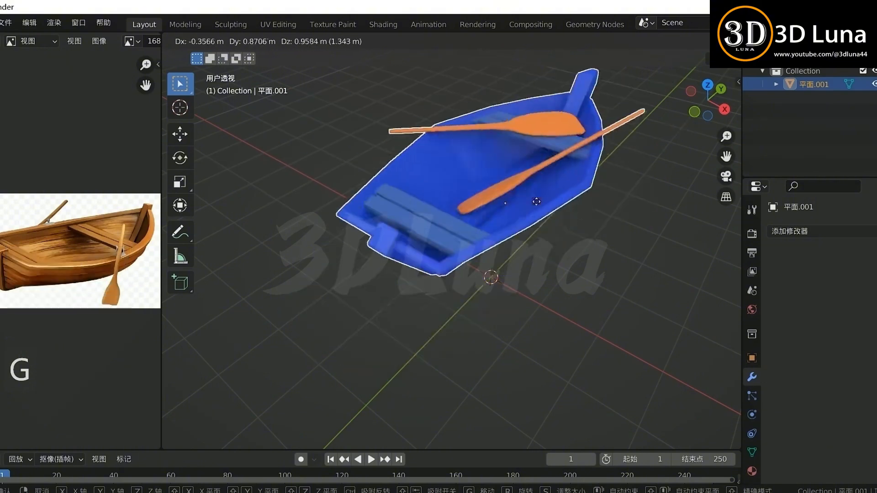
right_click(517, 250)
key(a)
key(Tab)
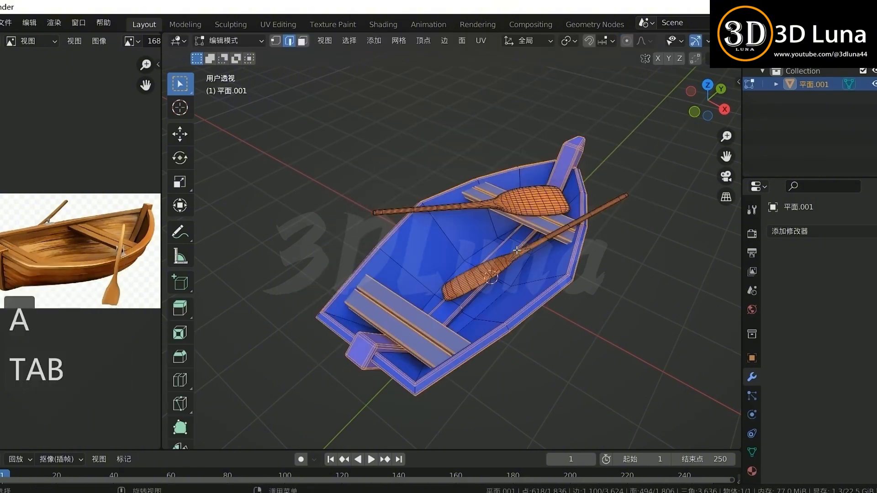
click(619, 302)
middle_drag(618, 302, 506, 292)
key(a)
key(Tab)
click(628, 302)
click(544, 262)
click(570, 307)
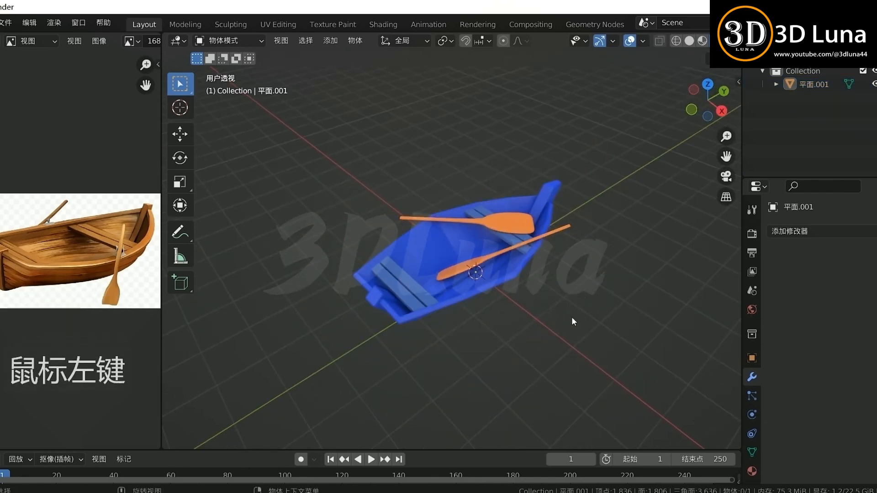
mouse_move(571, 317)
middle_down()
mouse_move(475, 301)
mouse_move(586, 320)
middle_up()
middle_drag(550, 329, 533, 315)
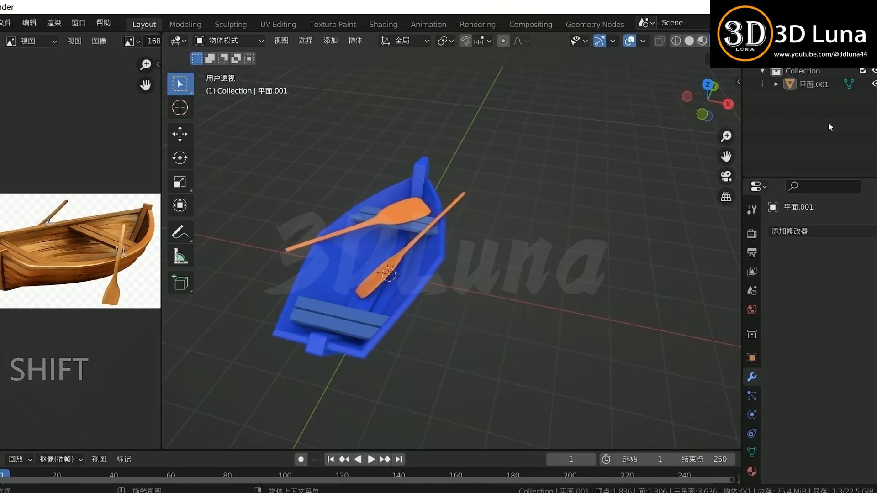
Rename the joined boat object to 小船.
double_click(819, 84)
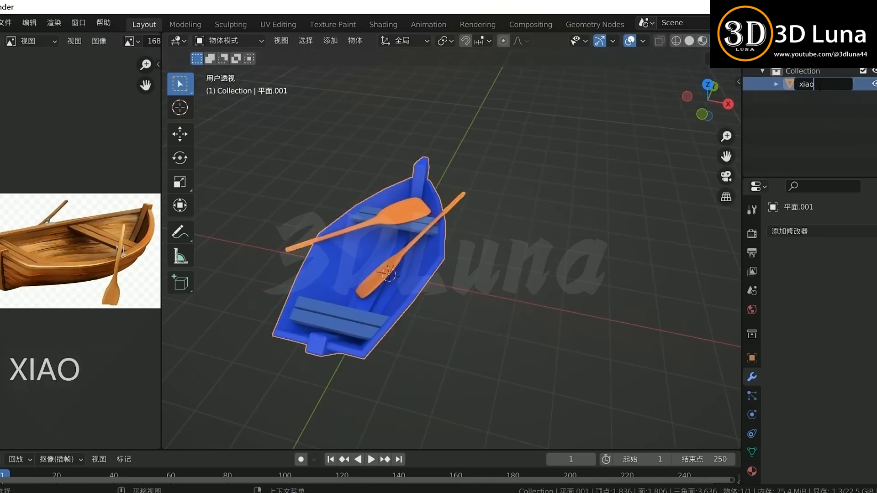
key(BackSpace)
key(BackSpace)
key(BackSpace)
key(BackSpace)
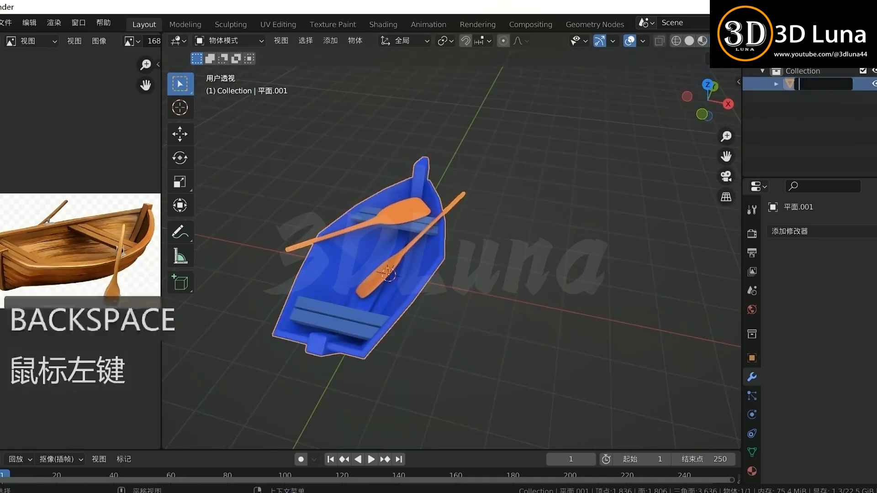
text(xiaochuan)
key(space)
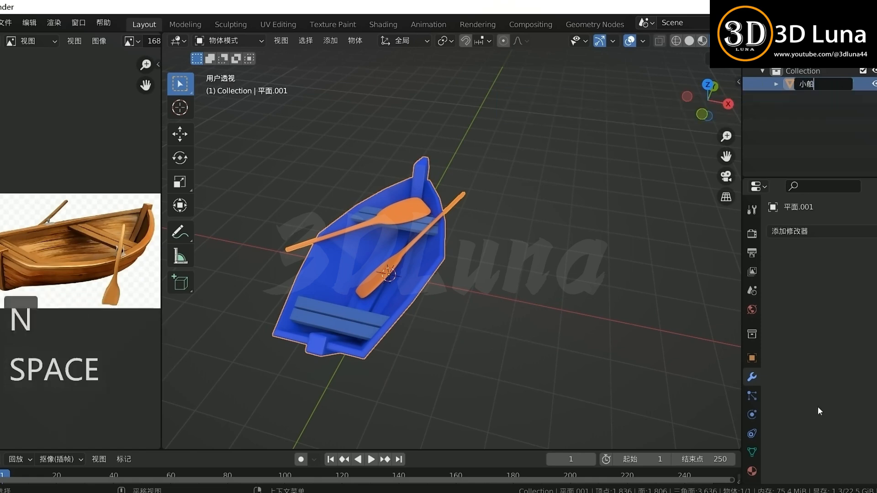
key(Return)
click(478, 311)
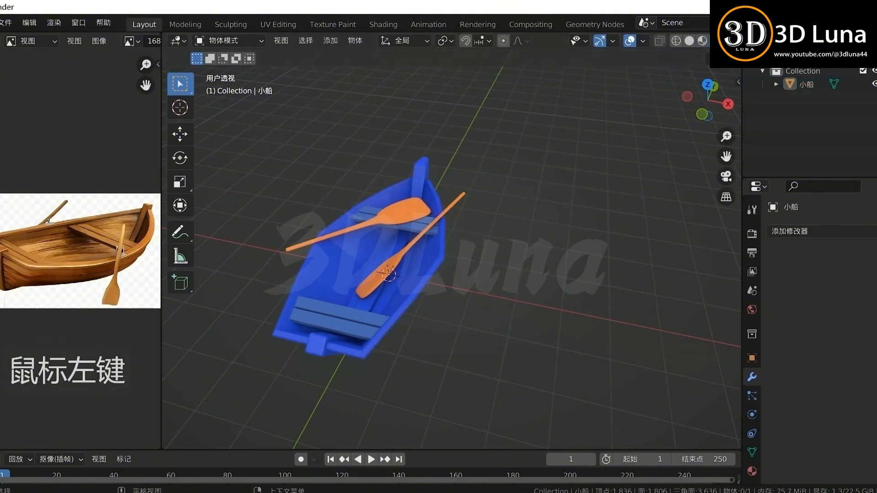
Hide the boat and merge the reference image area with the 3D viewport.
click(873, 84)
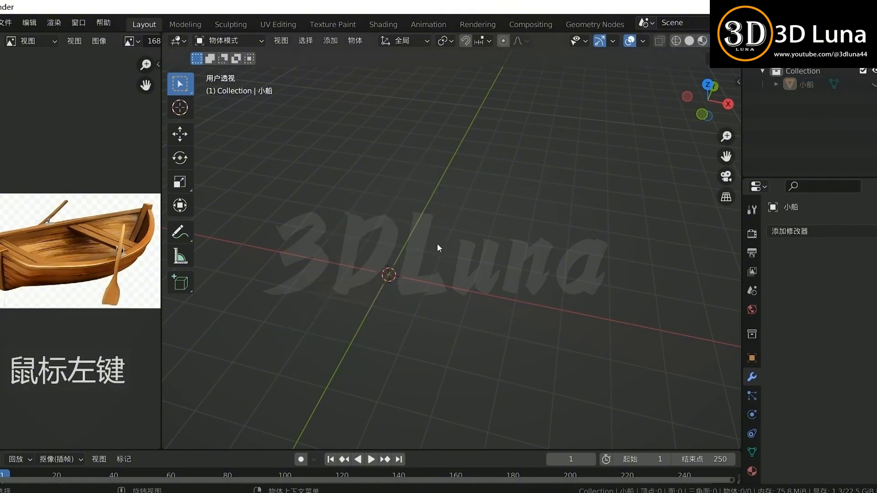
mouse_move(438, 248)
middle_down()
mouse_move(475, 251)
mouse_move(447, 252)
middle_up()
right_click(161, 41)
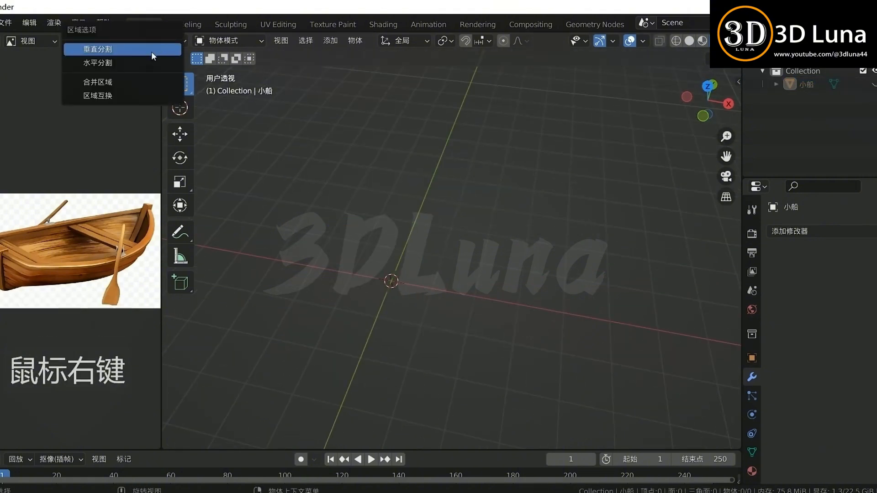
click(69, 82)
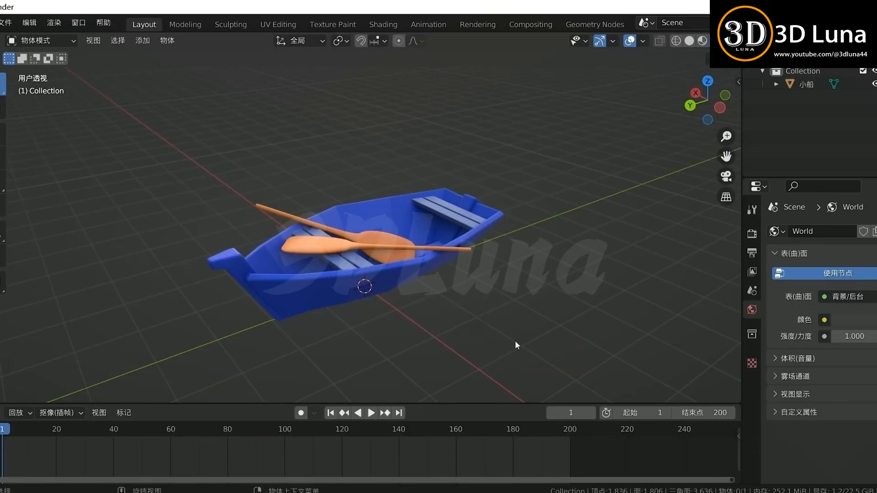
Hide the 小船 object in the enlarged viewport to leave an empty workspace.
mouse_move(511, 327)
middle_down()
mouse_move(570, 303)
mouse_move(555, 322)
mouse_move(513, 328)
middle_up()
scroll(508, 328, down, 2)
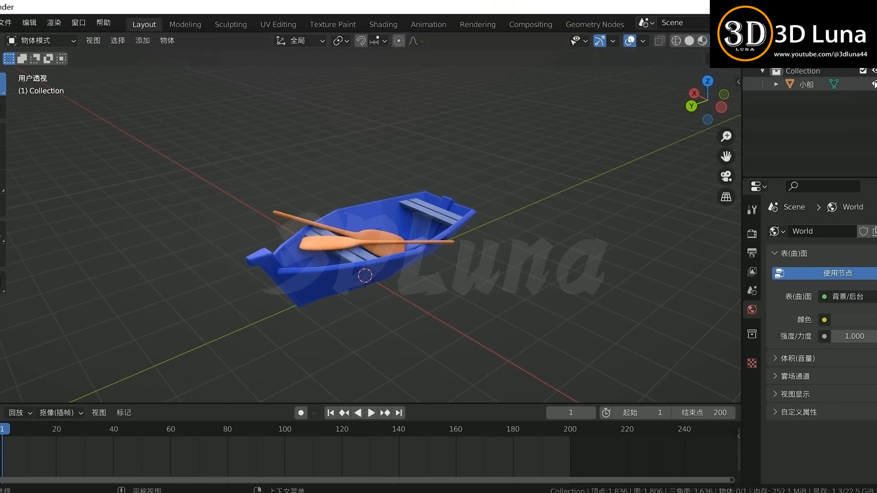
click(874, 84)
middle_drag(411, 215, 501, 264)
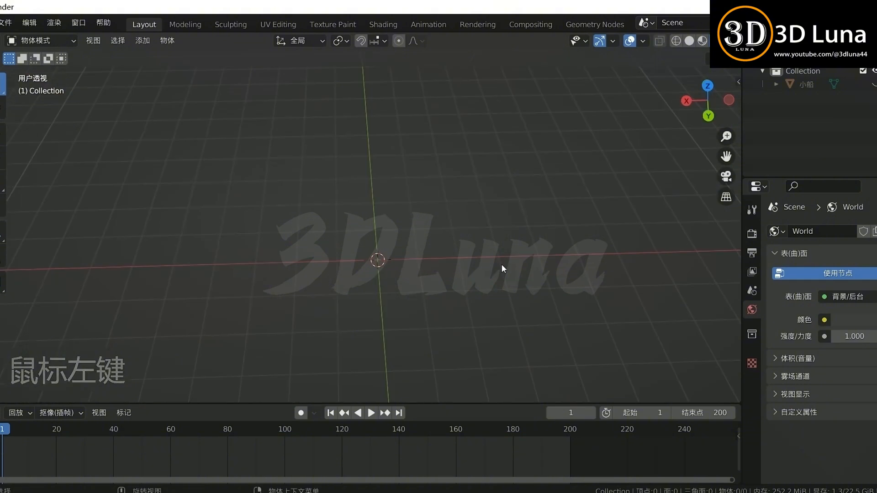
scroll(502, 264, down, 2)
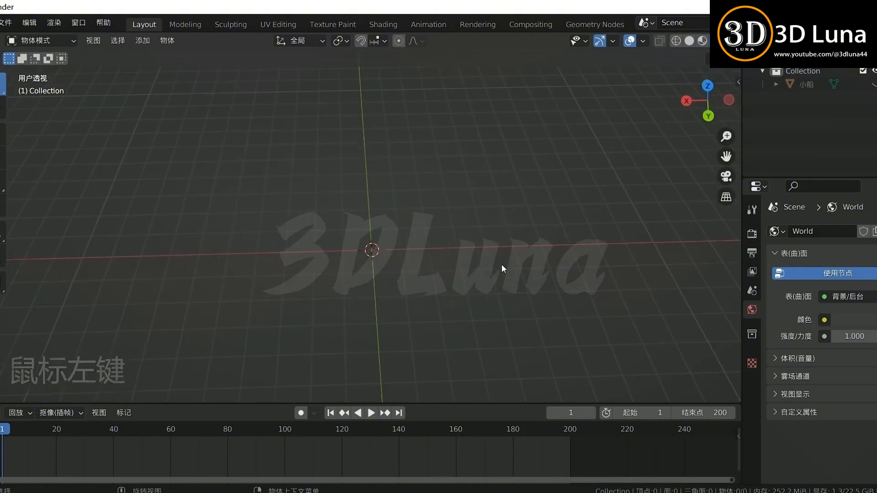
Add a cube at the origin and scale it up uniformly to well over twice its size.
click(417, 250)
key(shift+a)
mouse_move(385, 205)
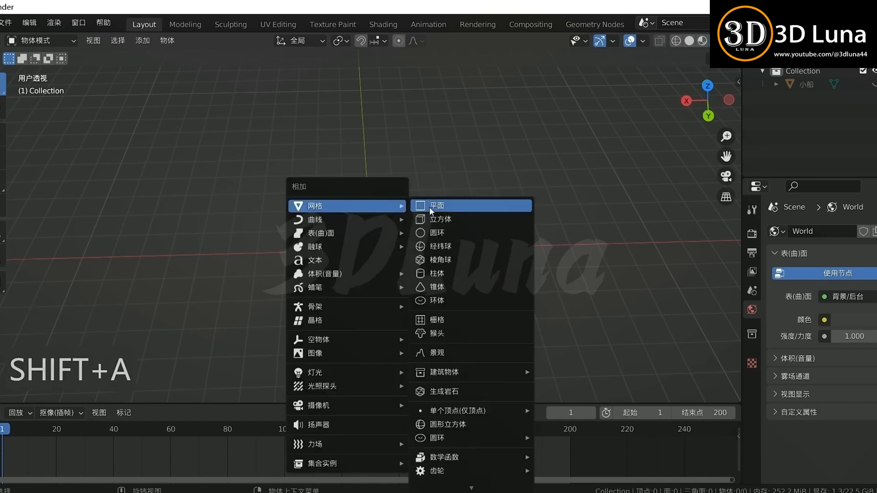
click(432, 217)
key(s)
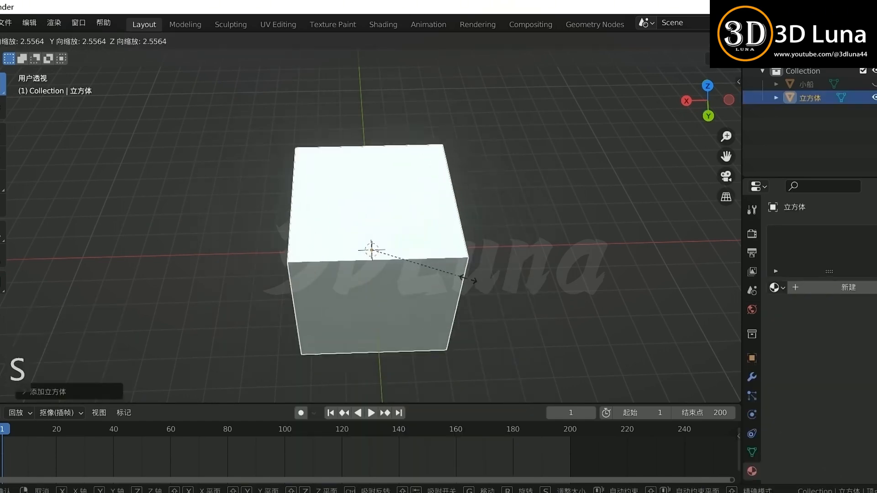
click(577, 254)
Flatten the cube along Z into a low block and apply all of its transforms.
key(s)
key(z)
click(511, 297)
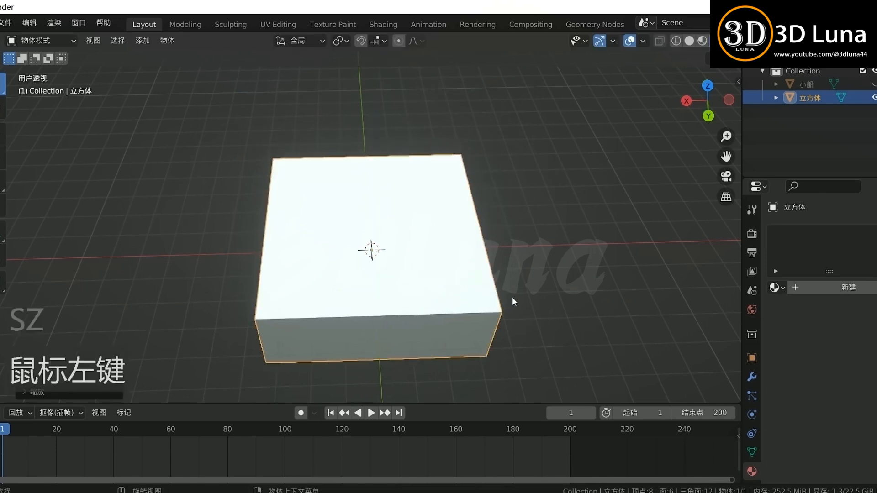
middle_drag(512, 296, 498, 251)
key(ctrl+a)
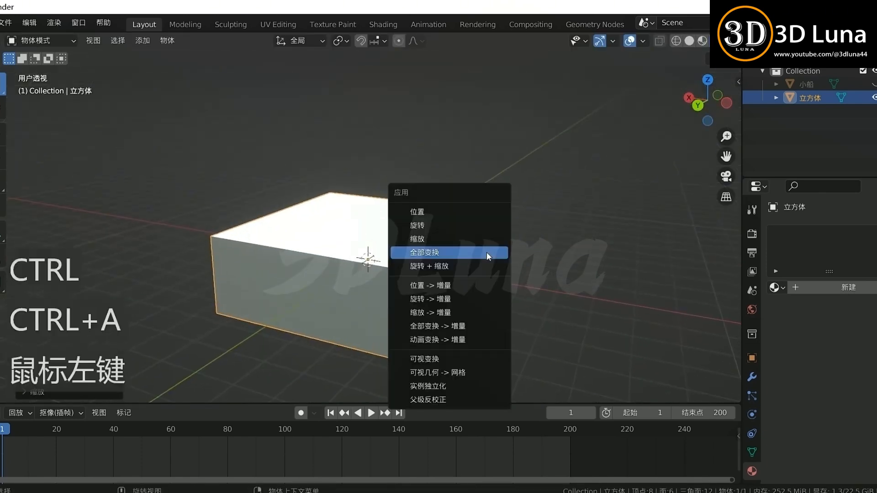
click(487, 251)
Select the block's top face in Edit Mode and assign it to a new vertex group.
key(Tab)
click(379, 234)
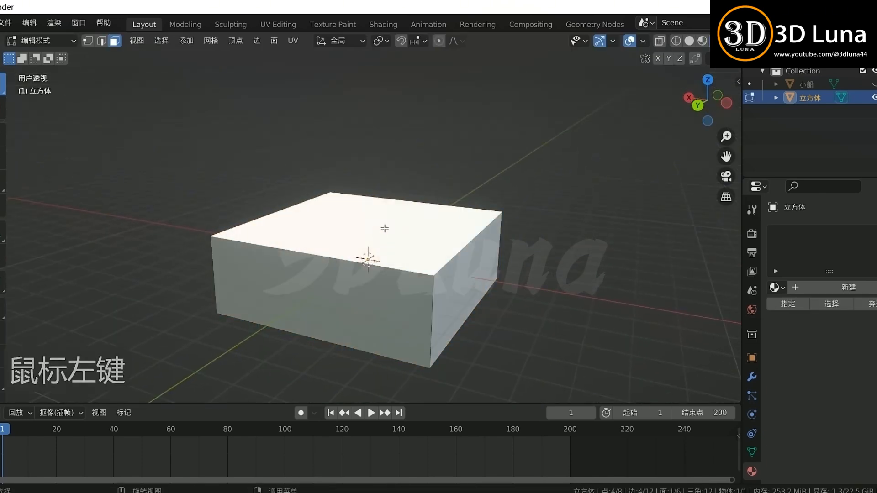
middle_drag(384, 228, 444, 189)
middle_drag(542, 225, 532, 238)
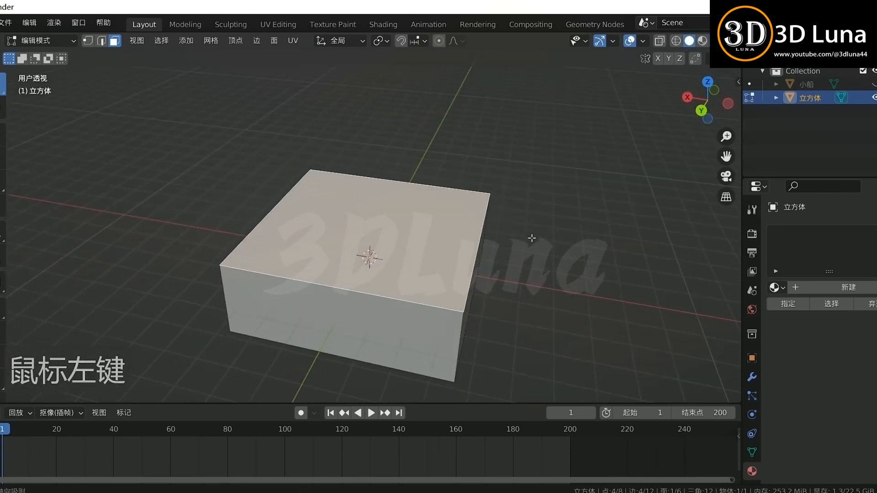
click(402, 319)
click(425, 259)
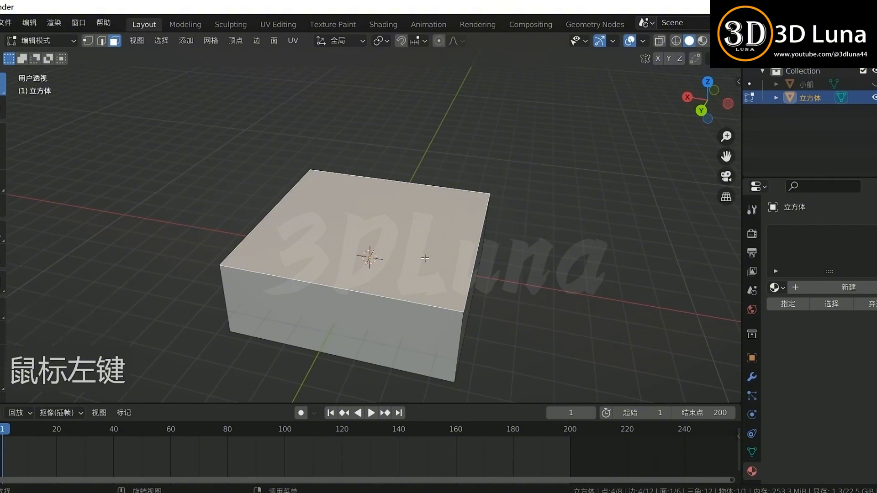
click(754, 451)
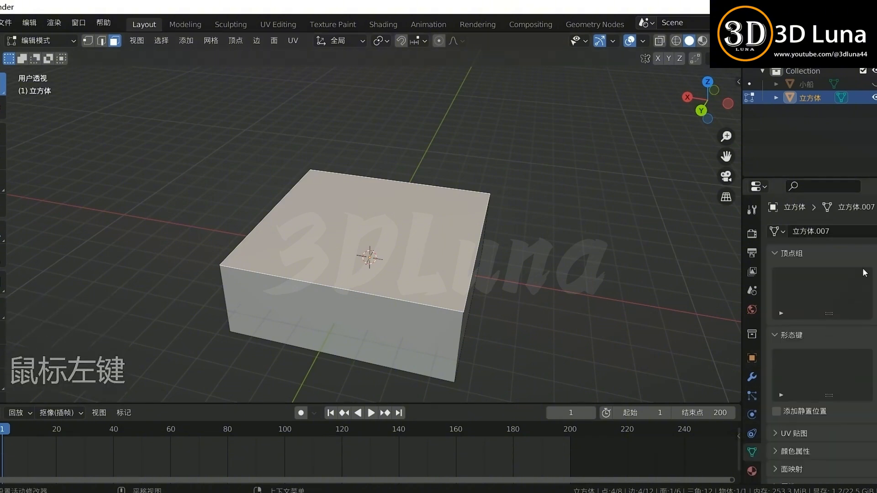
click(875, 273)
click(790, 357)
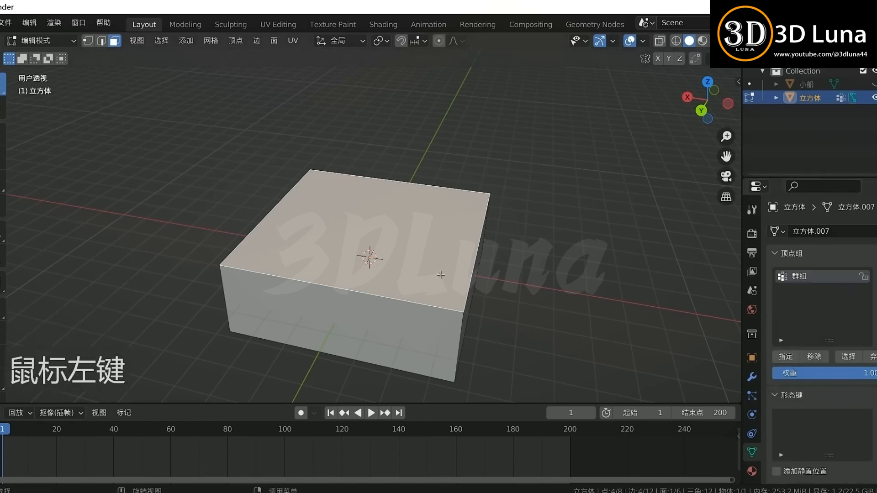
Subdivide the block's top face seven times into a dense grid and clear the selection.
right_click(419, 225)
click(418, 225)
right_click(419, 226)
click(419, 225)
right_click(418, 225)
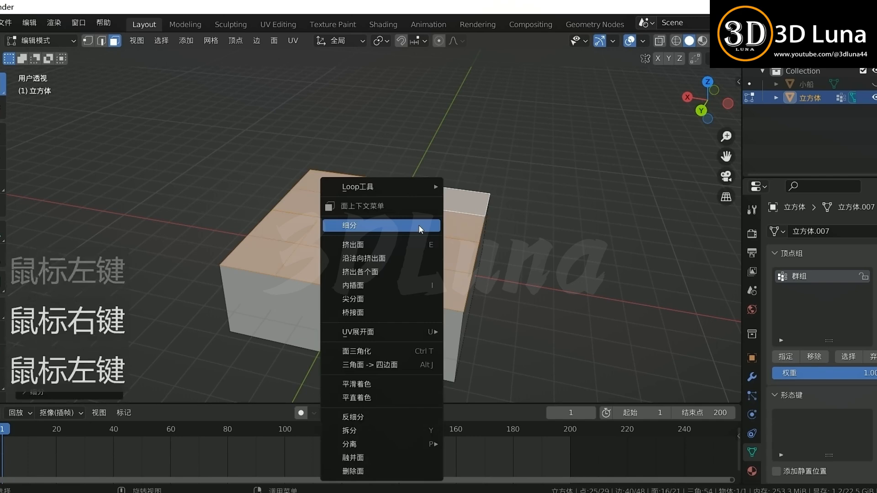
click(419, 225)
right_click(418, 224)
click(419, 225)
right_click(419, 225)
click(418, 225)
right_click(419, 225)
click(418, 225)
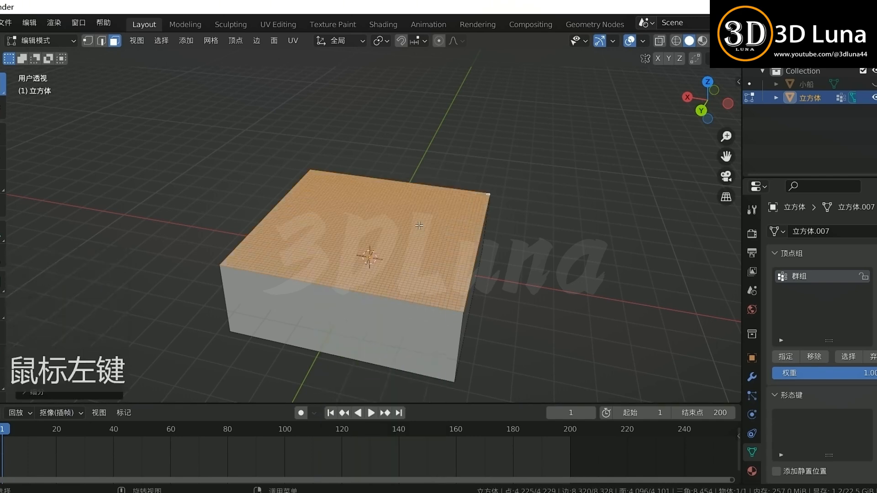
click(419, 225)
key(ctrl+z)
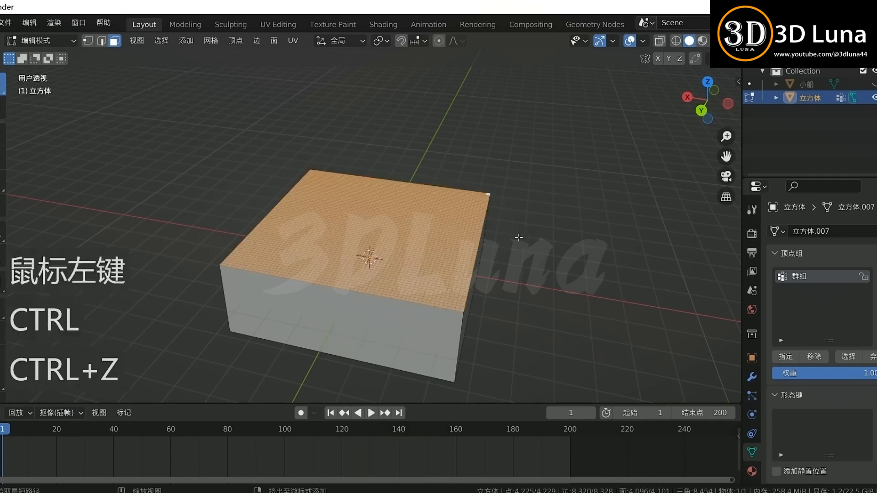
right_click(419, 225)
click(419, 225)
click(563, 275)
Inspect the subdivided top surface up close and return the block to Object Mode.
middle_drag(476, 311, 470, 359)
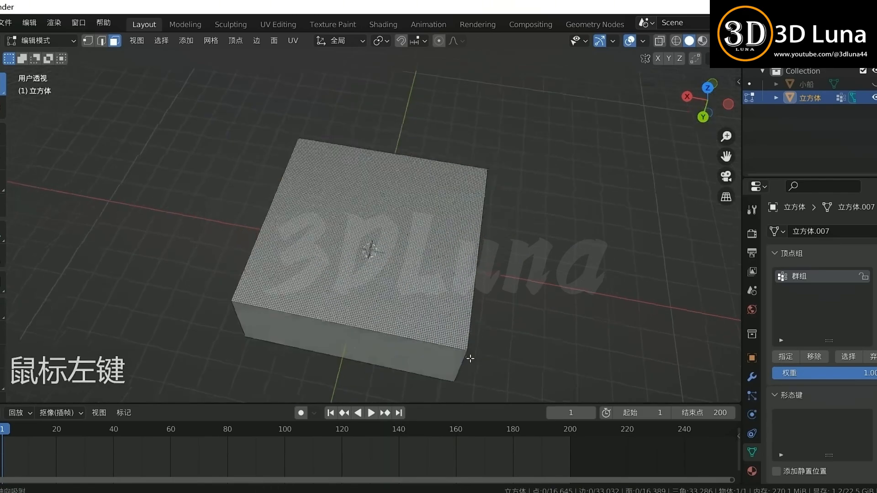
scroll(449, 324, up, 4)
middle_drag(423, 317, 439, 300)
scroll(439, 299, down, 3)
key(Tab)
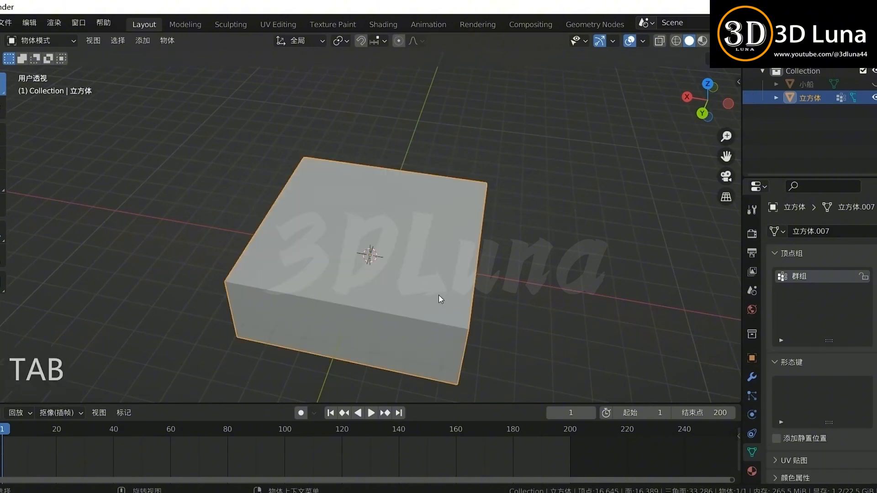
shift+middle_drag(501, 308, 561, 301)
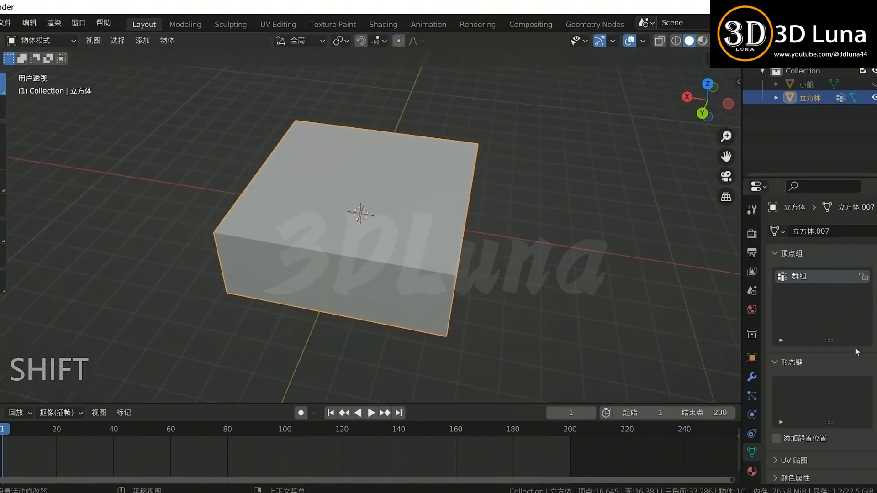
click(550, 273)
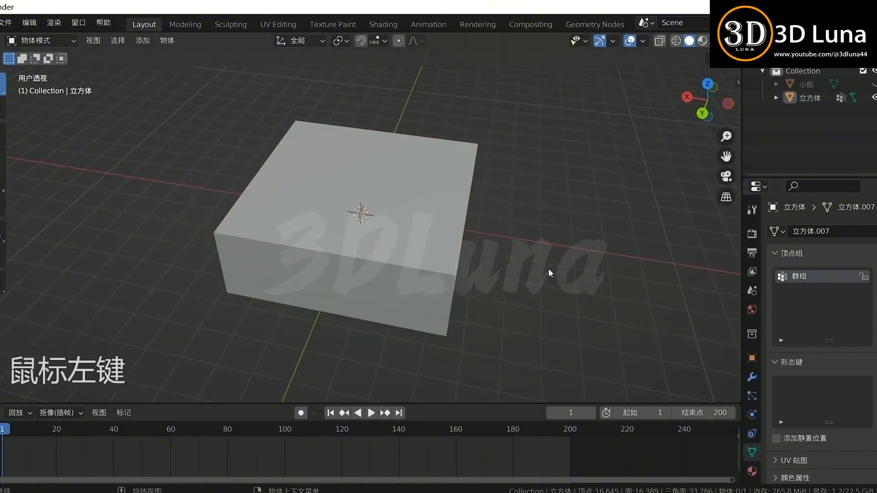
click(425, 232)
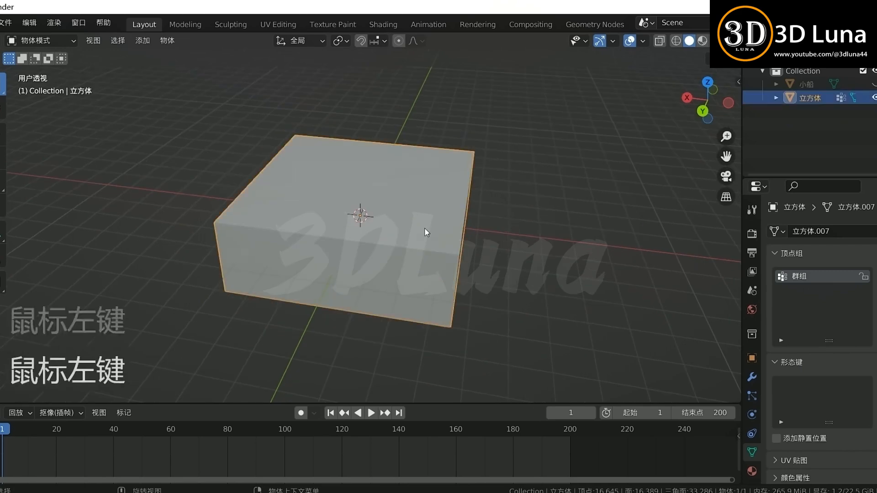
Add a plane at the origin and raise it along Z to just above the block.
click(607, 264)
key(shift+a)
mouse_move(568, 190)
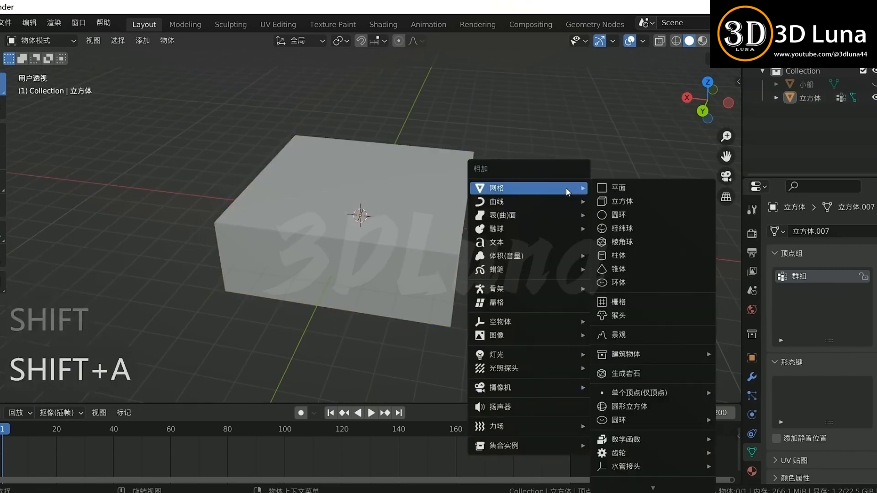
click(621, 188)
middle_drag(397, 226, 431, 196)
key(g)
key(z)
click(466, 173)
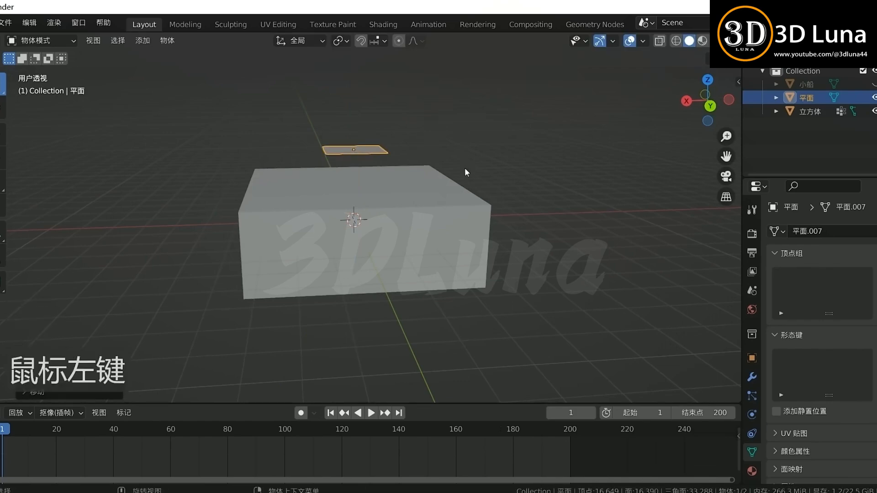
Add an Ocean modifier to the plane above the block.
middle_drag(465, 172, 760, 277)
click(753, 379)
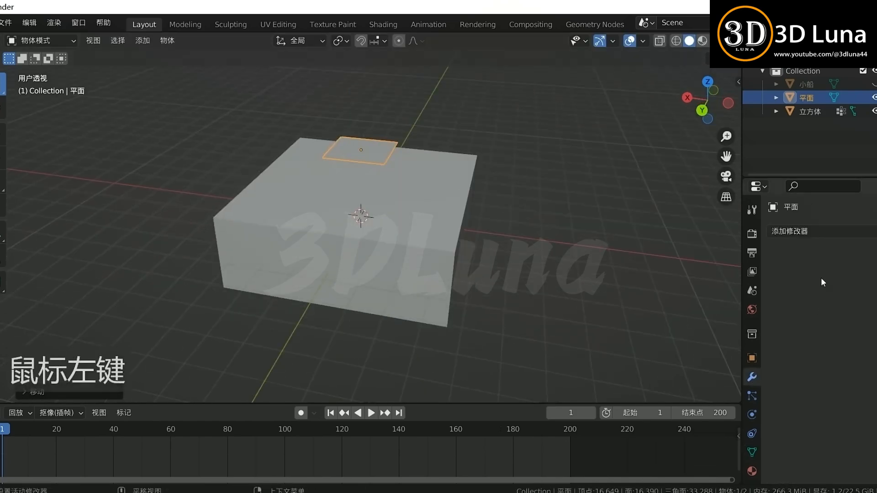
click(821, 234)
click(848, 338)
scroll(440, 212, down, 7)
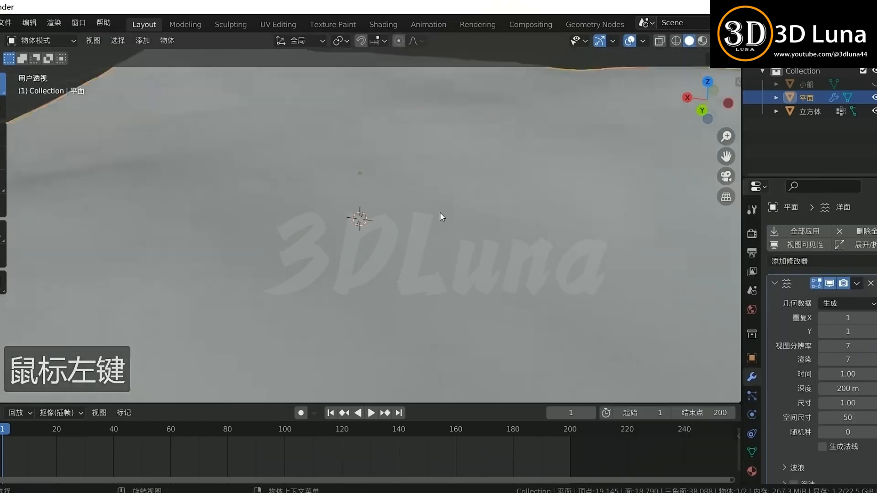
Scale the ocean plane down until it is only somewhat wider than the block beneath it.
middle_drag(533, 229, 556, 201)
middle_drag(500, 235, 504, 215)
key(s)
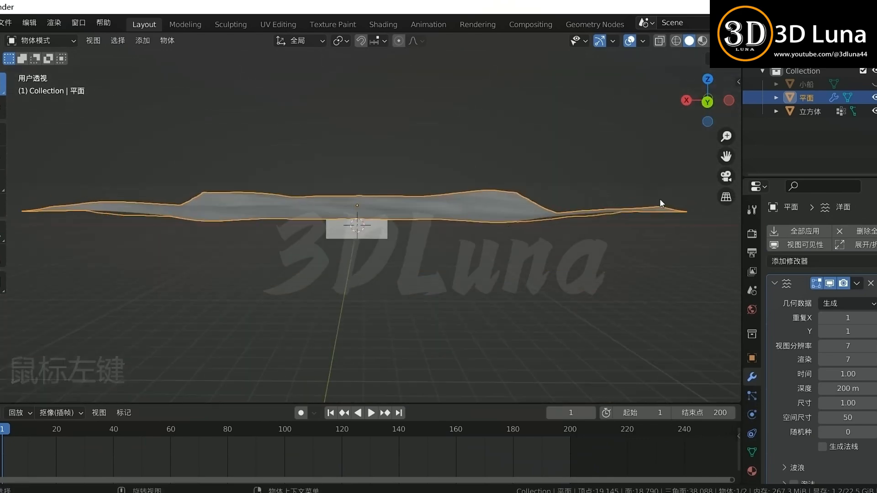
click(417, 190)
scroll(393, 257, up, 5)
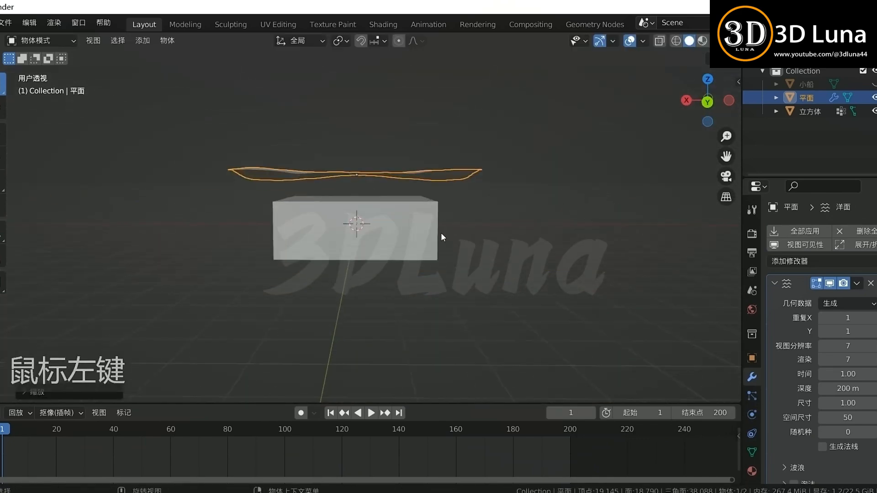
middle_drag(440, 232, 408, 270)
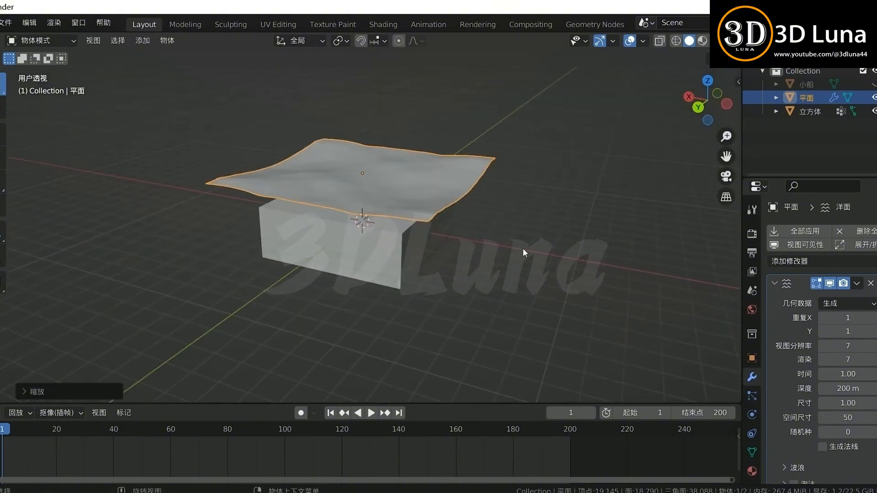
Fine-tune the ocean plane's scale so it overhangs the block slightly on every side.
key(s)
click(510, 254)
scroll(398, 248, up, 1)
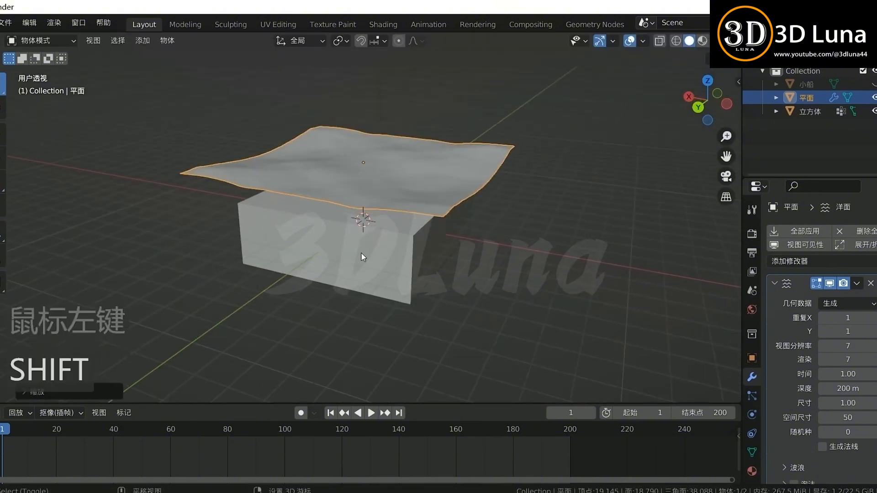
shift+middle_drag(362, 256, 336, 292)
mouse_move(336, 291)
middle_down()
mouse_move(390, 241)
mouse_move(503, 218)
mouse_move(555, 262)
mouse_move(379, 276)
mouse_move(367, 329)
mouse_move(437, 276)
middle_up()
key(s)
click(502, 270)
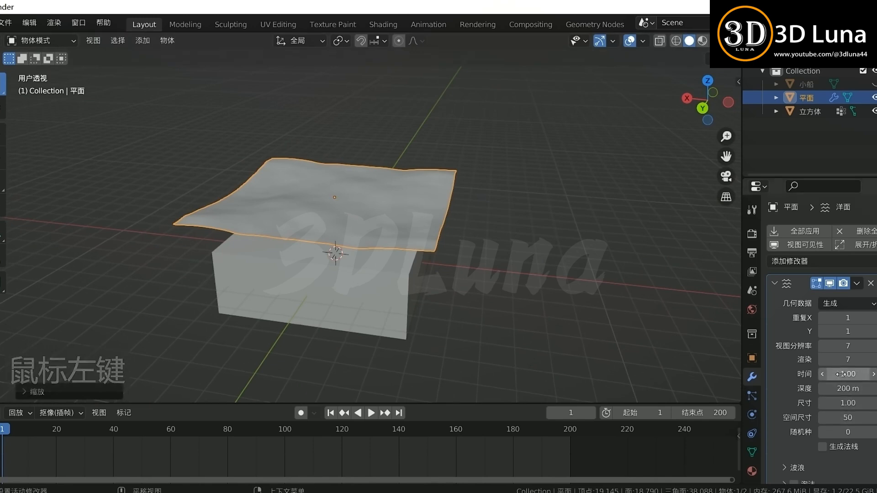
Set the Ocean modifier's Time to 0 and keyframe it at frame 1.
mouse_move(833, 375)
mouse_down()
mouse_move(873, 374)
mouse_move(821, 374)
mouse_up()
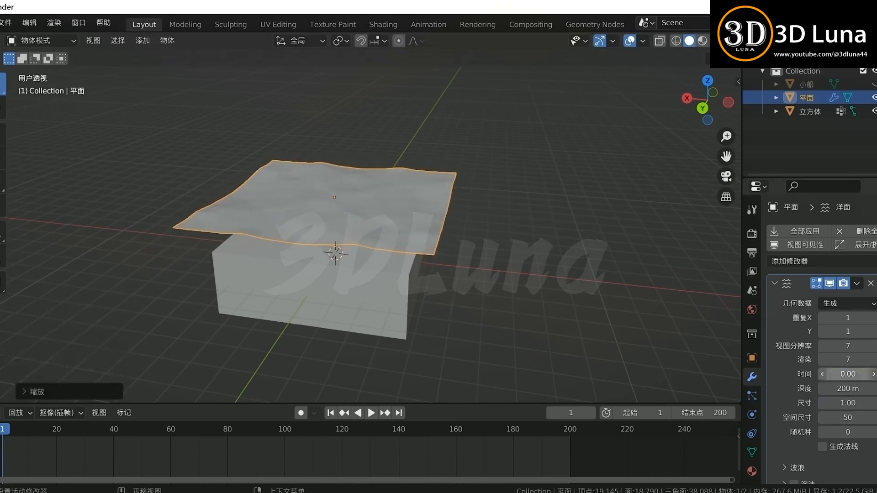
click(839, 374)
click(783, 376)
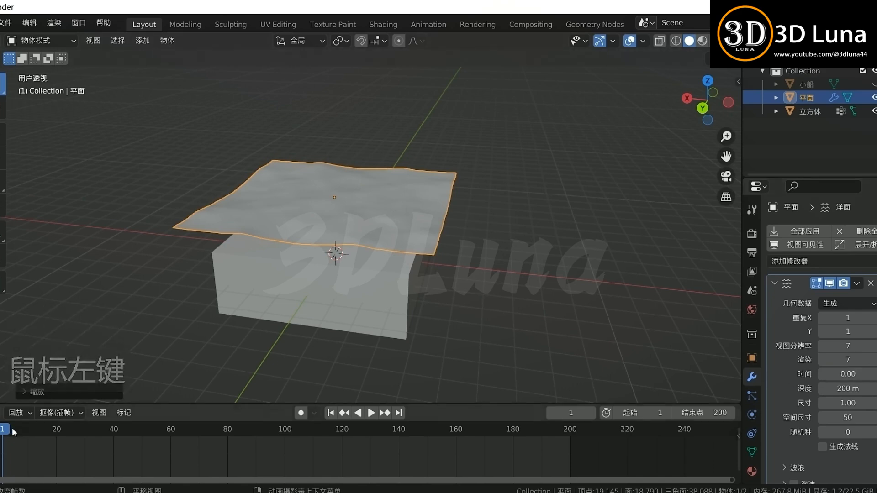
click(875, 375)
At frame 200, set the Ocean modifier's Time to 15 and insert a keyframe.
drag(5, 429, 570, 452)
click(862, 379)
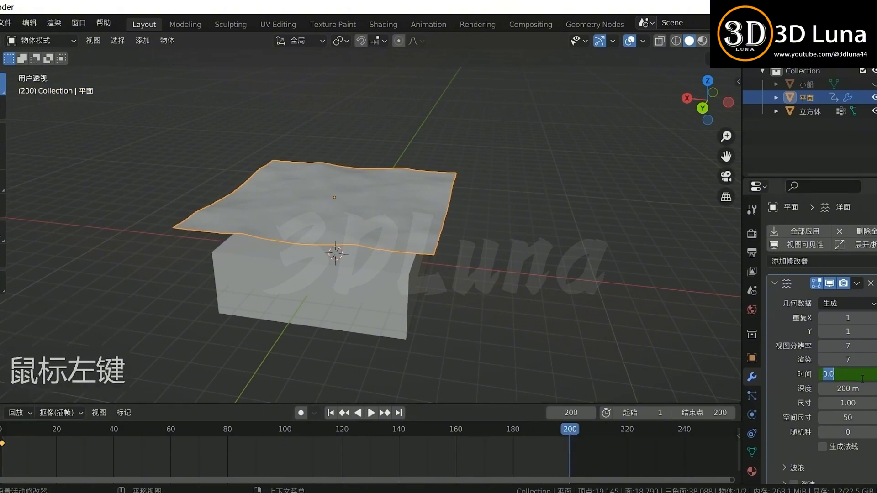
text(15)
click(804, 384)
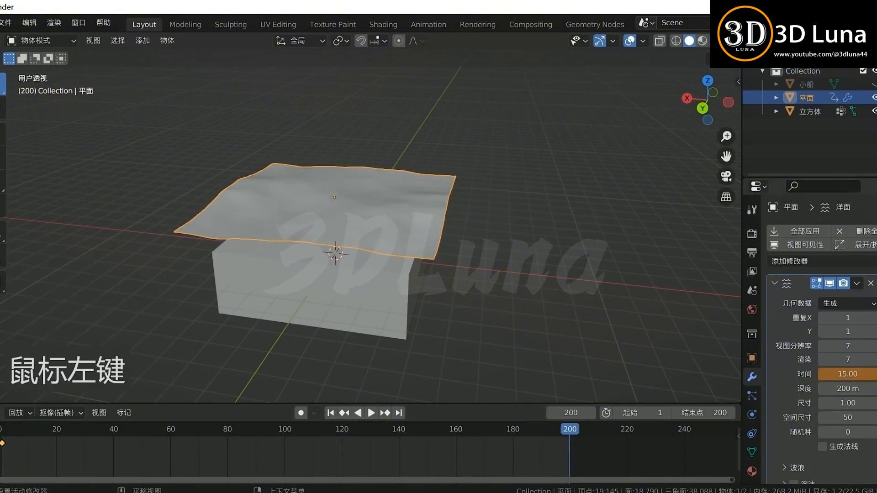
click(875, 374)
Play the ocean animation from the start to check the wave motion, and return to frame 1.
drag(567, 426, 1, 430)
key(space)
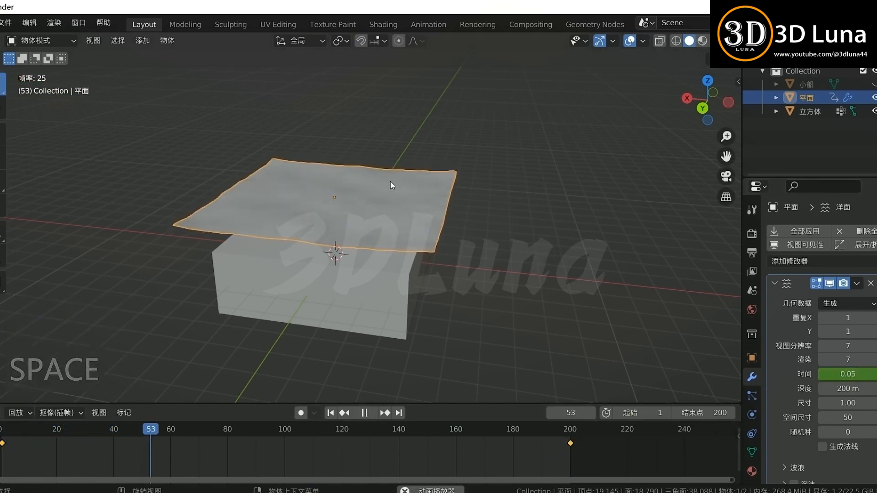
key(space)
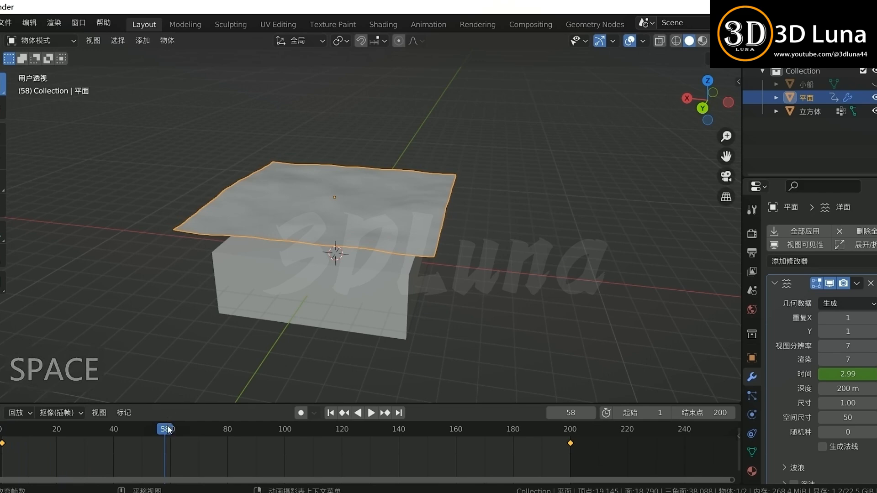
drag(167, 429, 3, 462)
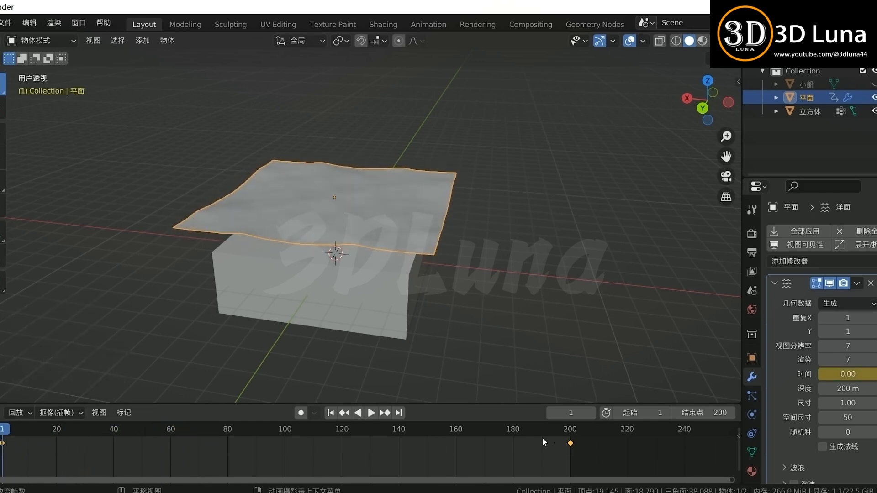
Change the handle type of both Time keyframes so the value advances linearly, and replay the waves to check the motion.
key(v)
click(510, 450)
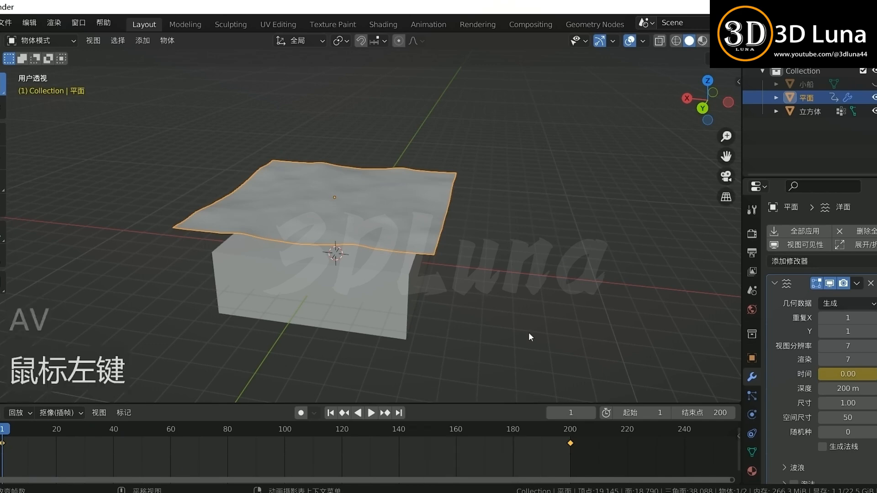
key(space)
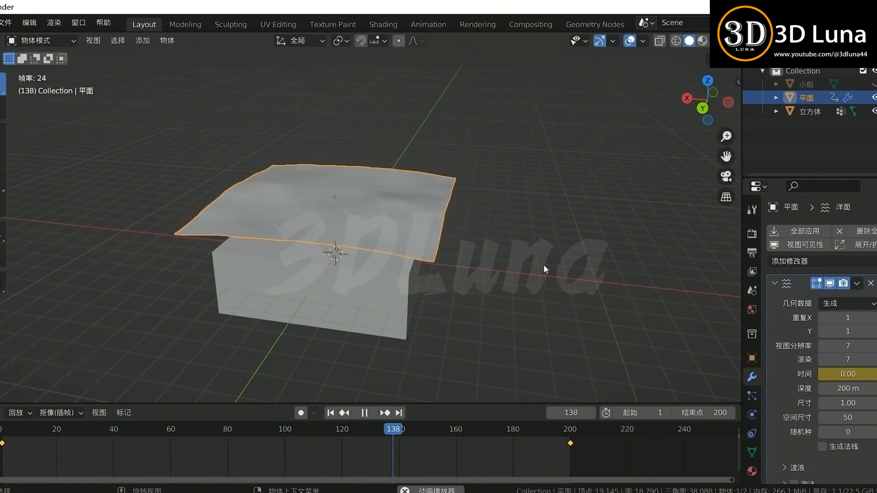
key(space)
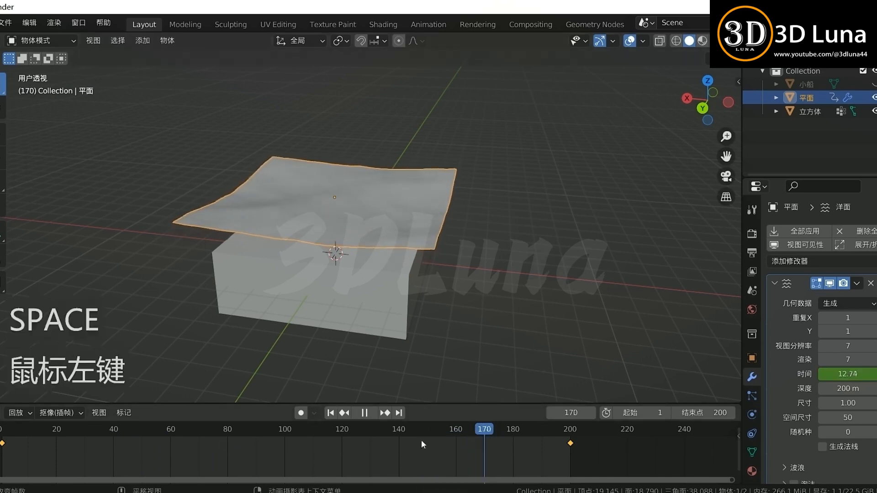
drag(422, 440, 1, 440)
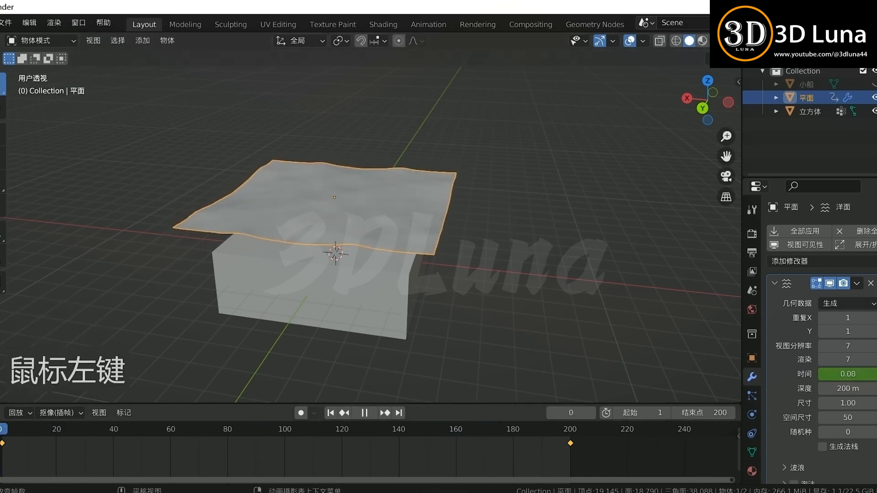
Add a Shrinkwrap modifier to the block with the wrap method set to Project along the Z axis.
click(409, 295)
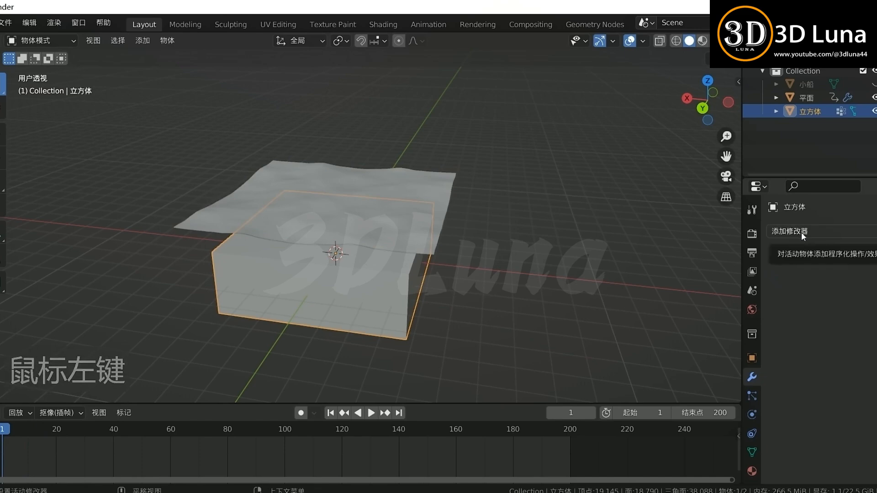
click(869, 235)
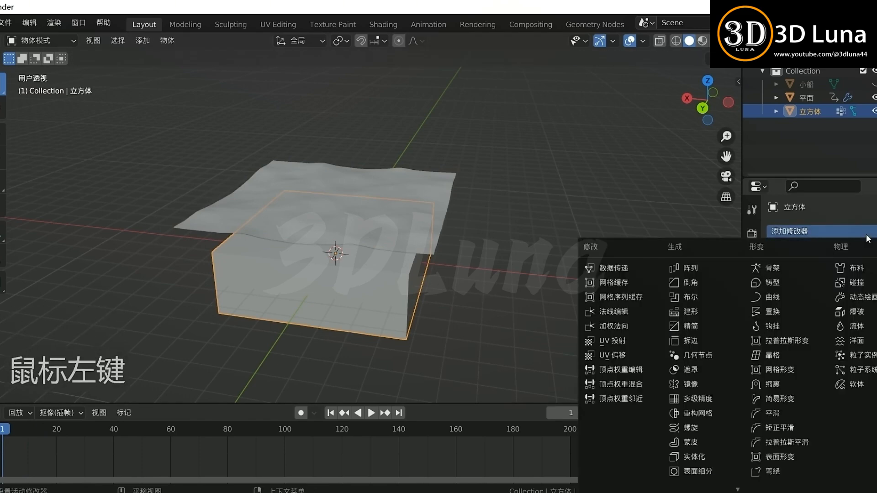
click(772, 385)
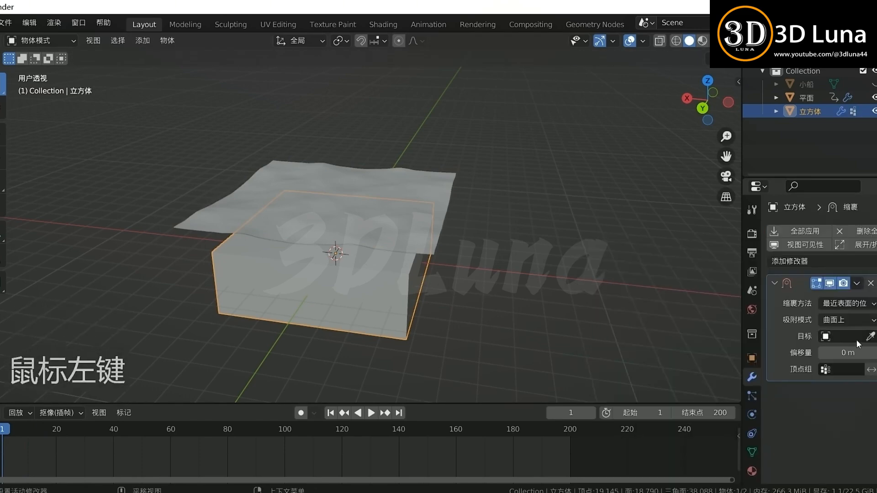
click(868, 306)
click(829, 334)
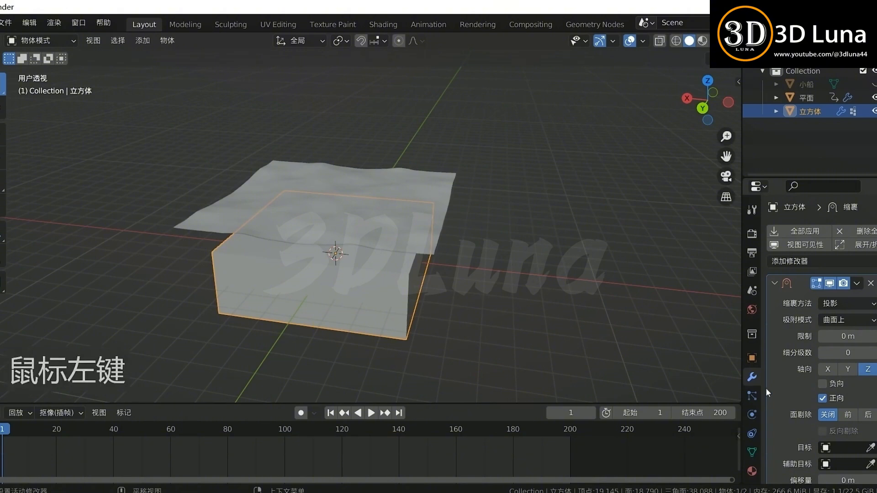
Target the Shrinkwrap at the ocean plane and limit it to the block's top-face vertex group 群组.
scroll(778, 436, down, 1)
click(870, 423)
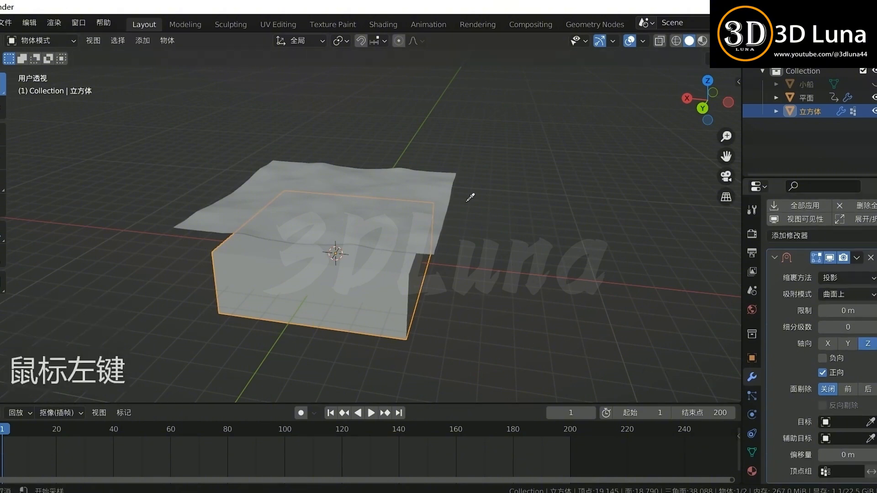
click(444, 199)
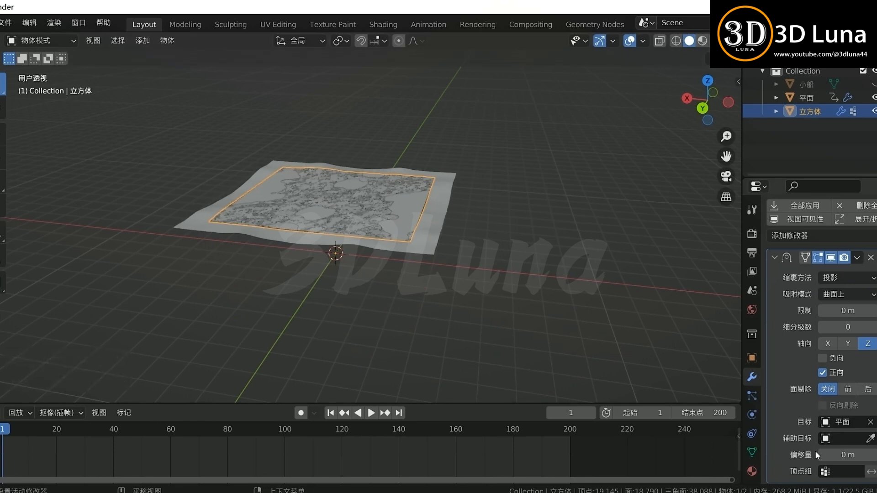
click(838, 472)
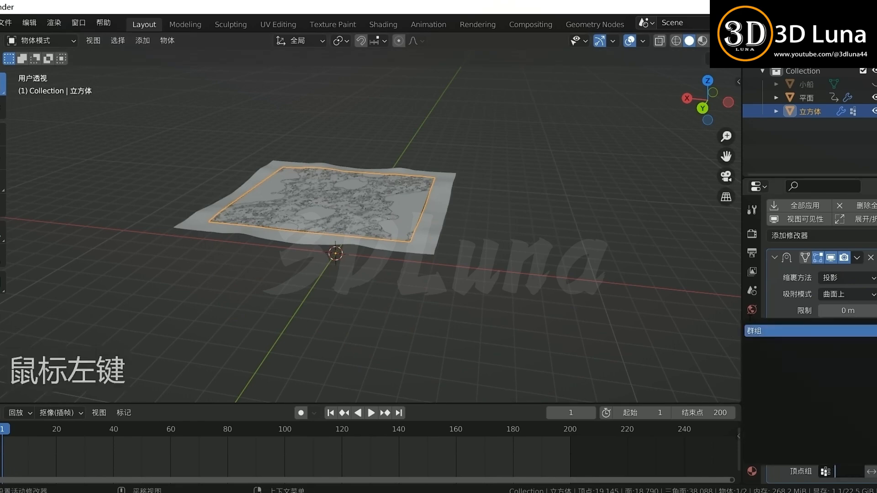
click(759, 332)
middle_drag(464, 311, 408, 301)
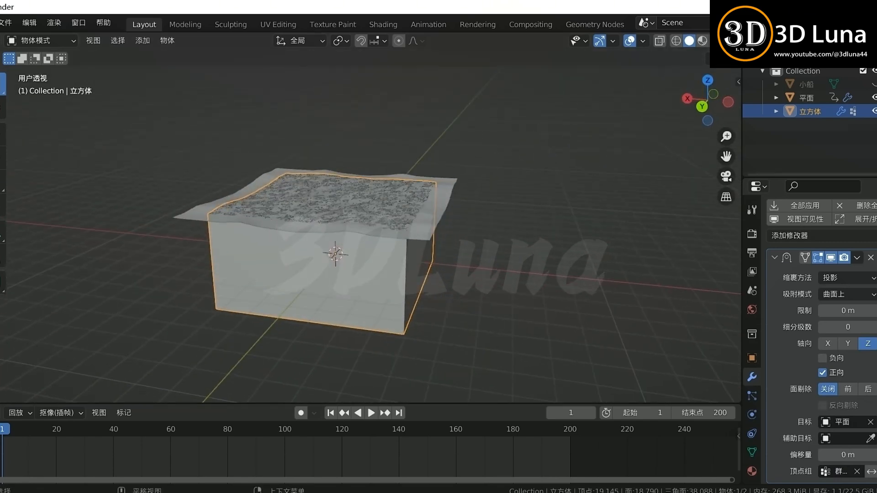
Hide the ocean plane in the viewport and in renders, and play the animation to check the block's waving top.
click(874, 98)
click(875, 98)
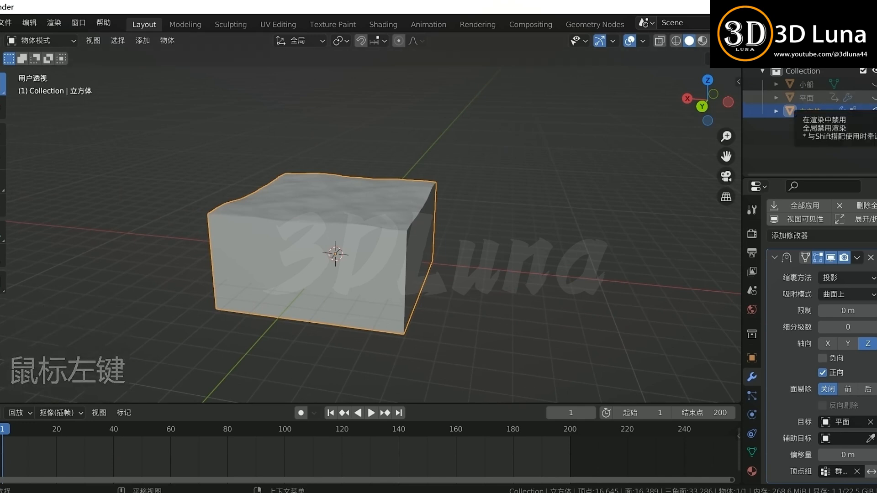
key(space)
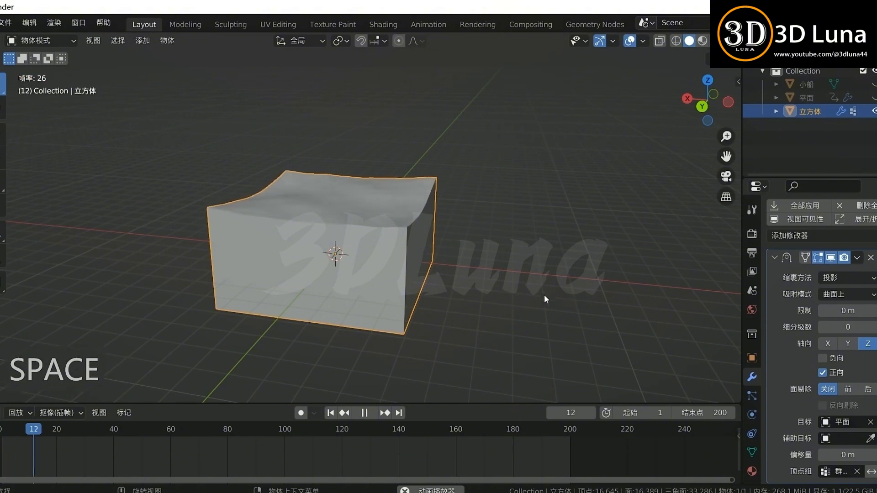
click(396, 268)
middle_drag(493, 242, 518, 251)
scroll(447, 260, up, 2)
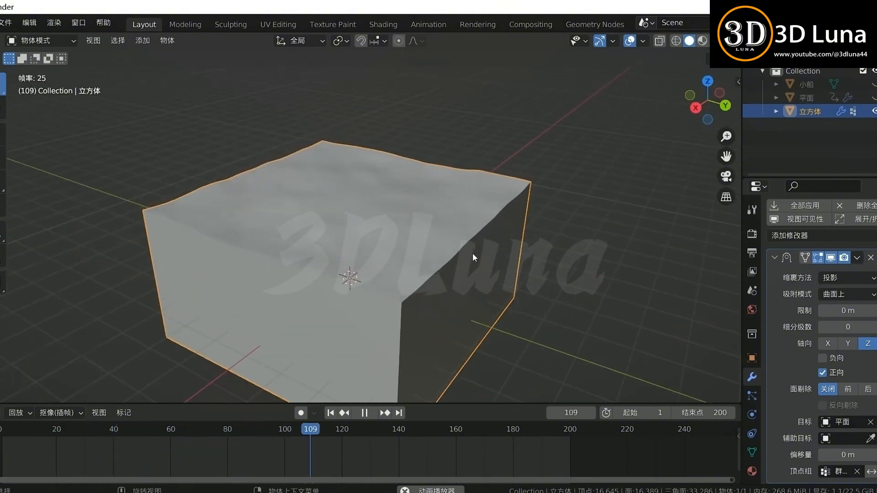
scroll(448, 289, up, 4)
scroll(455, 287, down, 3)
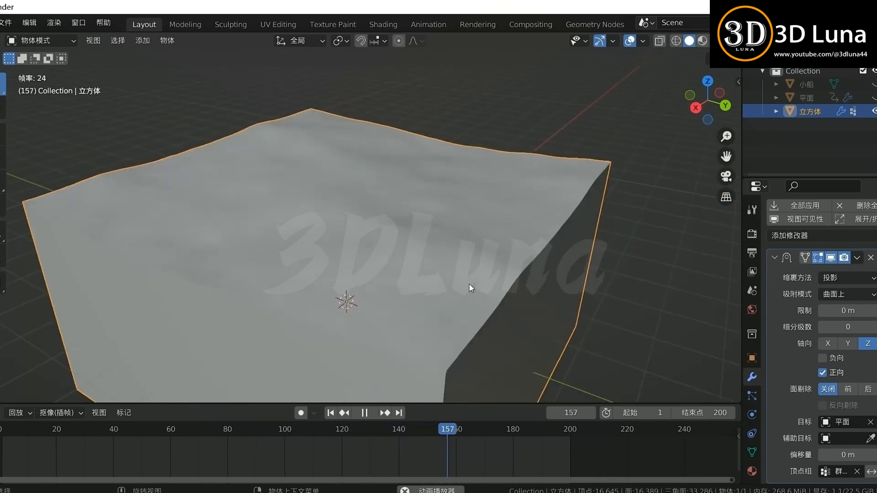
key(space)
Apply smooth shading to the block.
right_click(477, 254)
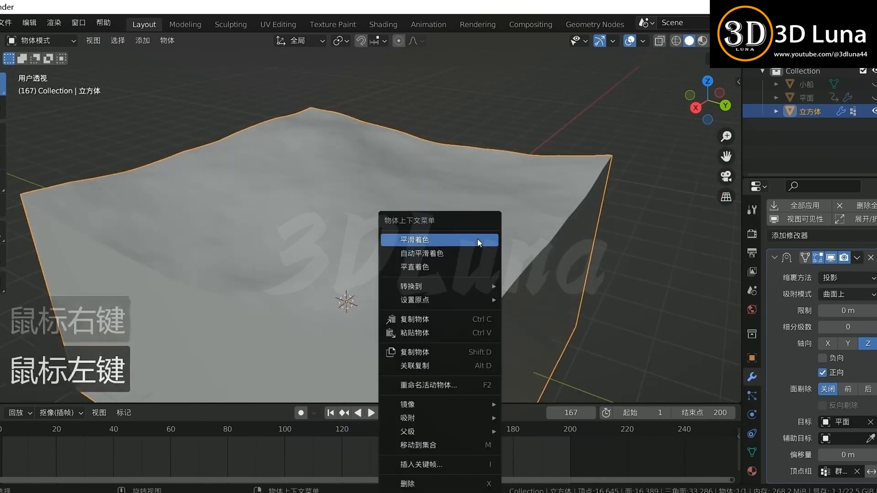
click(478, 239)
scroll(411, 274, down, 3)
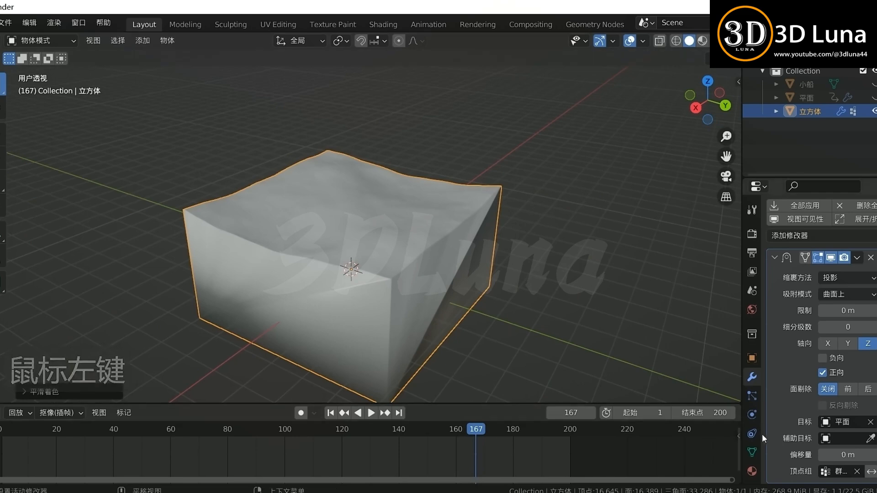
Enable Auto Smooth at 30° in the block's normals settings and inspect the shading of its surface.
click(752, 453)
scroll(803, 452, down, 5)
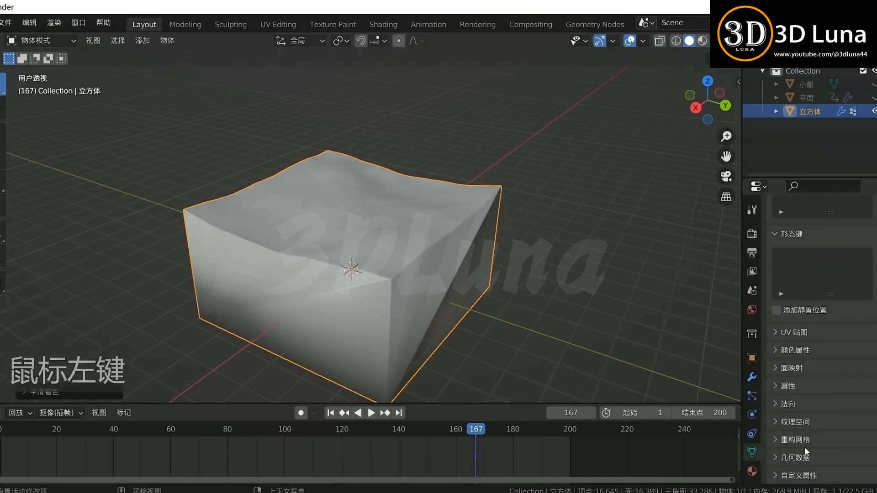
click(800, 405)
click(822, 424)
click(507, 262)
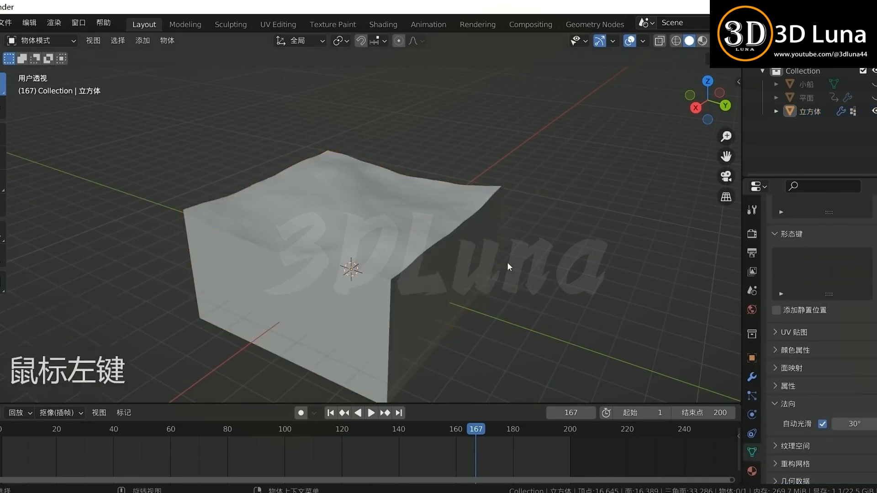
middle_drag(507, 262, 509, 289)
scroll(402, 270, up, 6)
scroll(403, 271, down, 6)
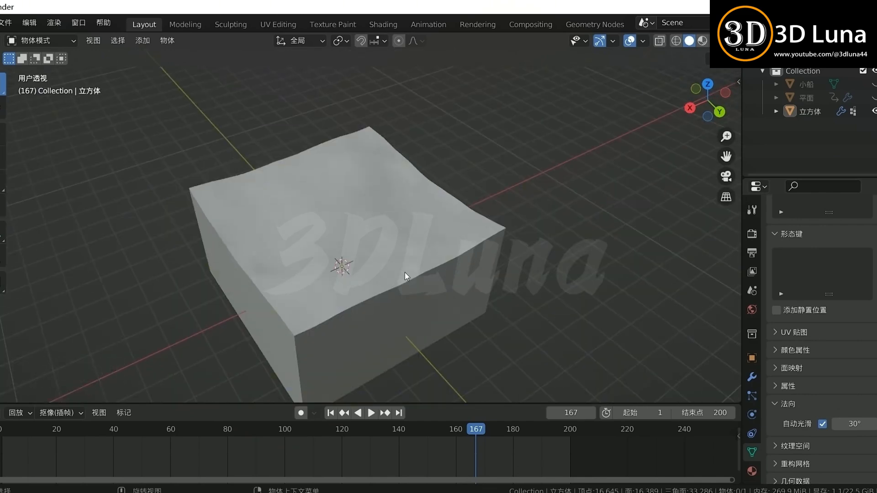
Play the block's animation briefly, return the timeline to frame 1, and deselect the block.
click(364, 237)
key(space)
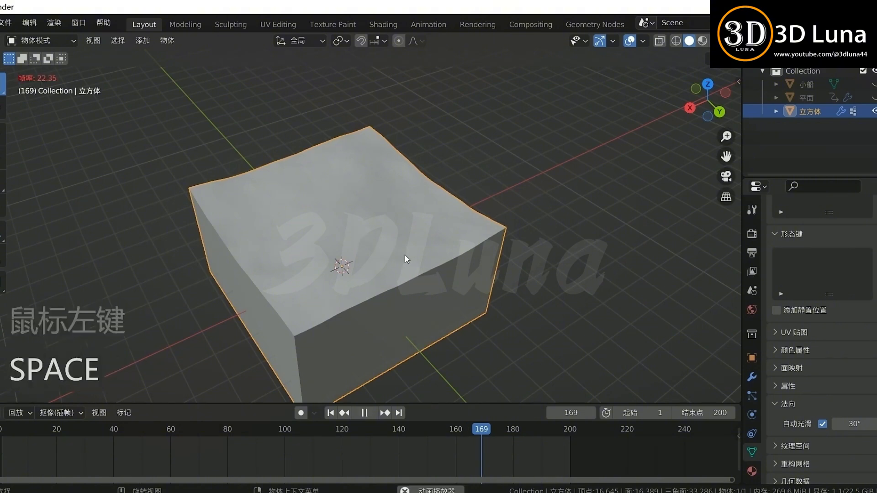
key(space)
drag(546, 426, 8, 411)
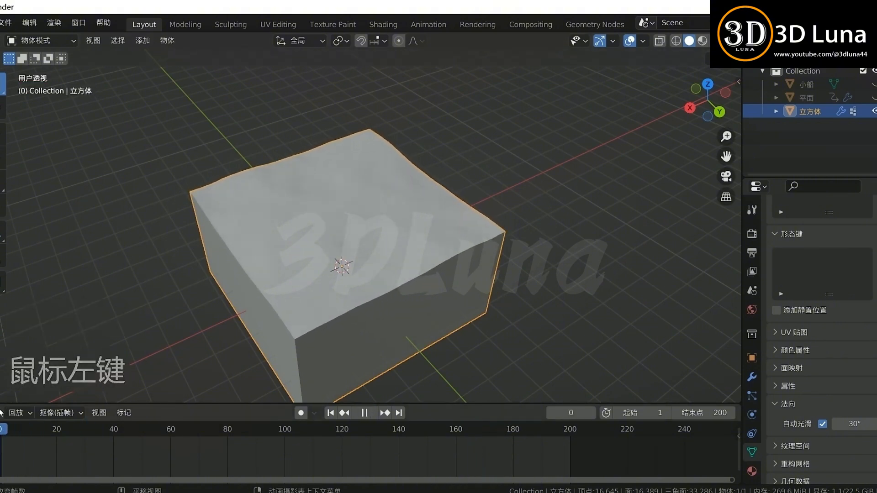
click(612, 193)
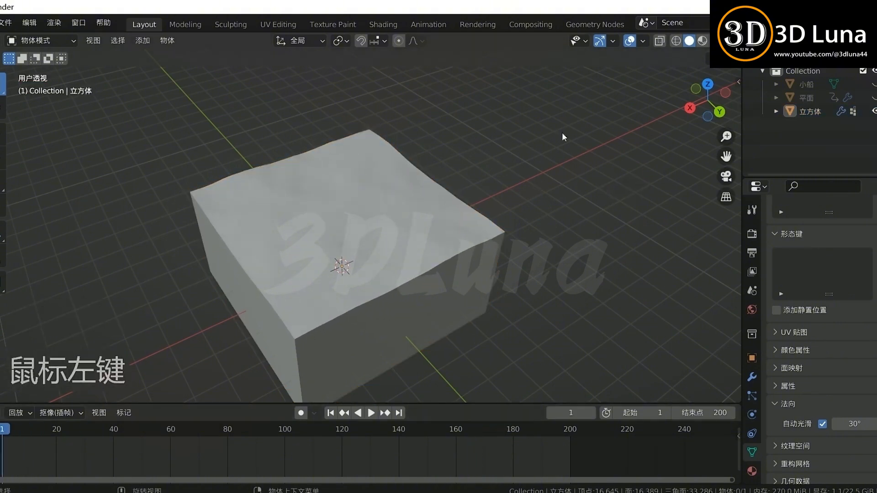
Switch the viewport to rendered shading and light it with the scene world.
click(715, 41)
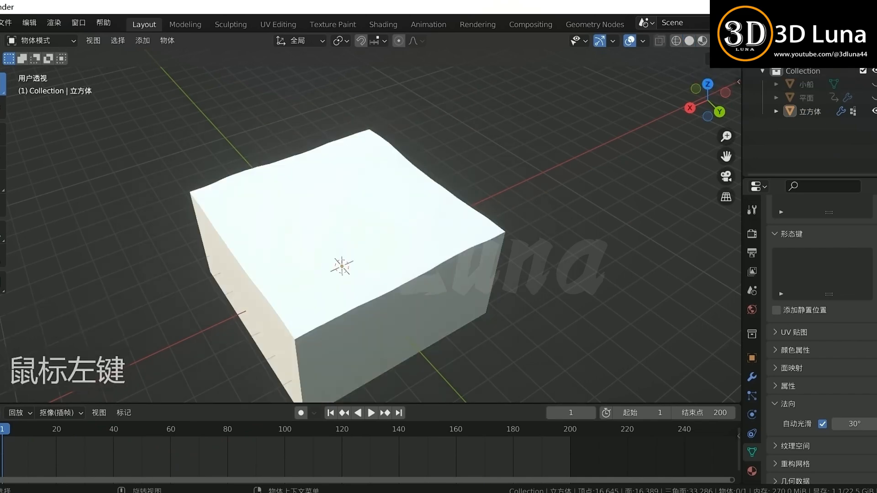
click(727, 41)
click(653, 121)
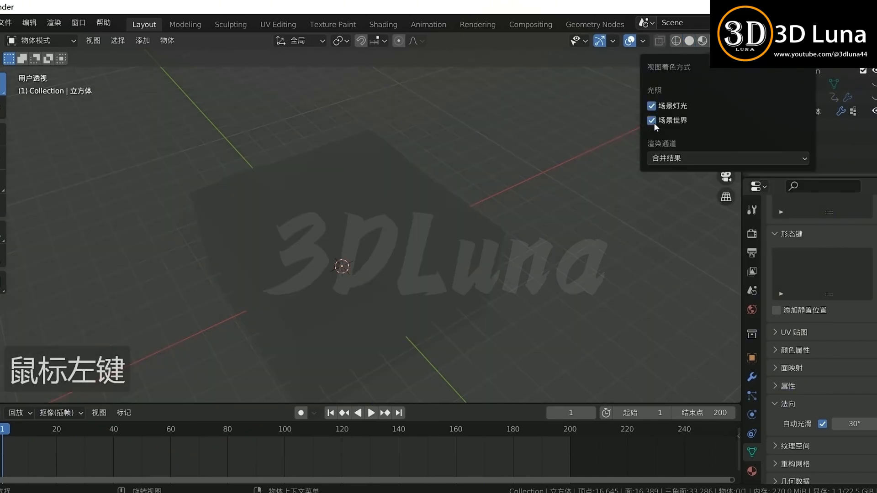
Assign an Environment Texture (环境纹理) to the color of the scene's world background.
click(752, 235)
click(752, 310)
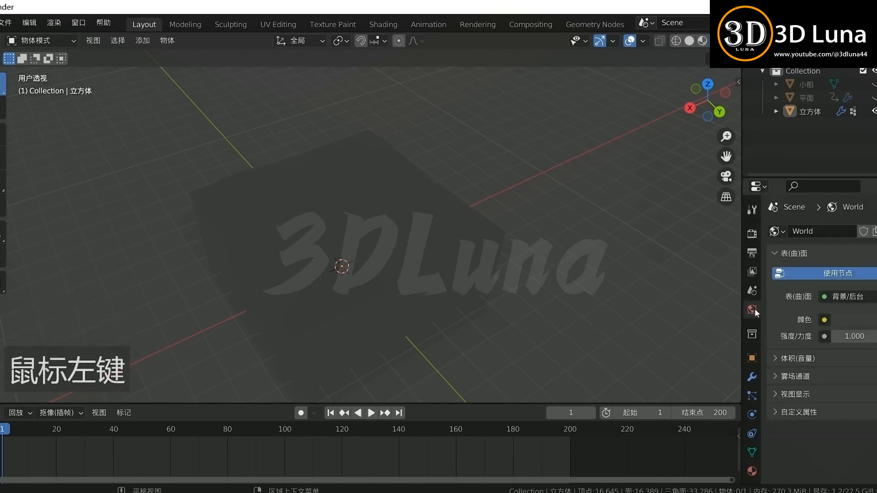
click(824, 320)
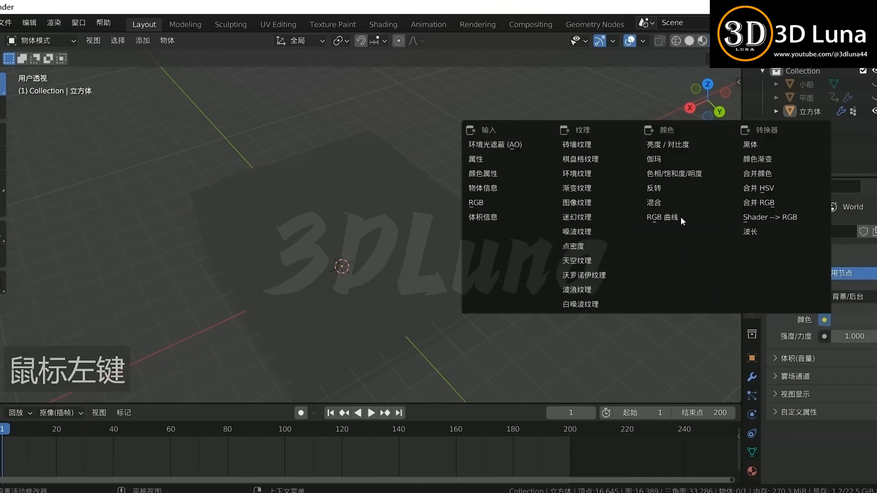
click(601, 173)
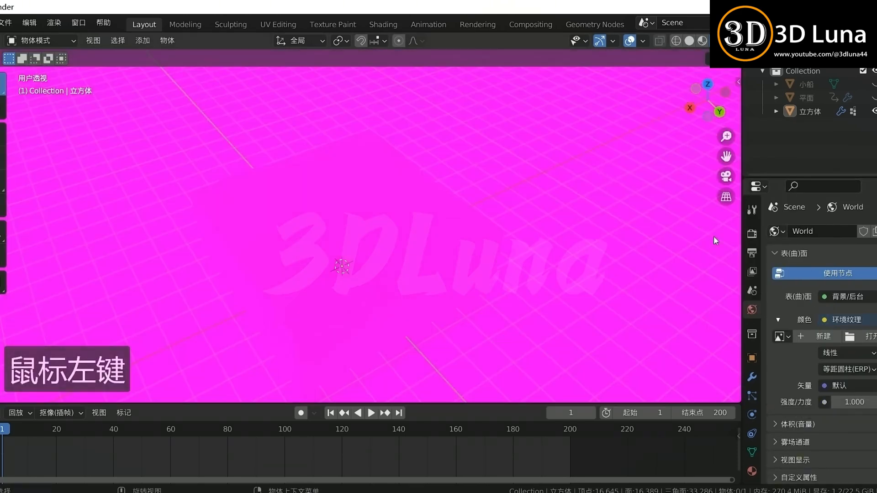
Load sunflowers_4k.hdr from the E:\HDR folder as the world's environment image.
click(870, 337)
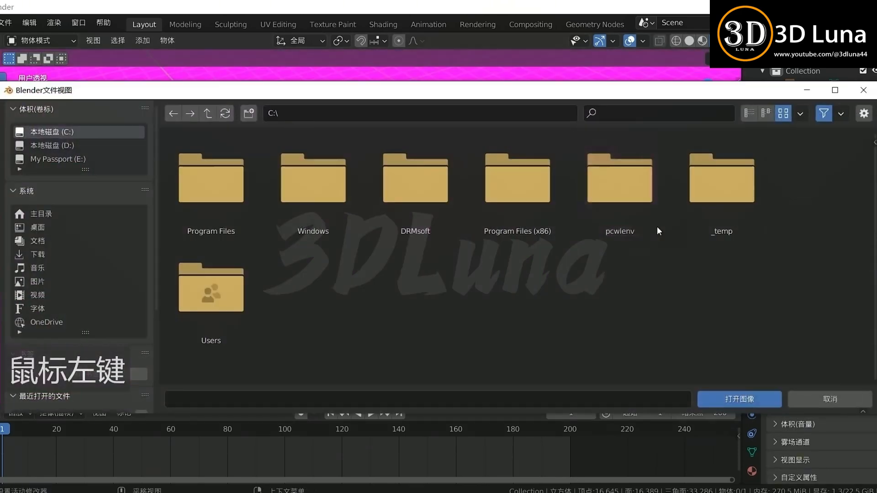
click(71, 159)
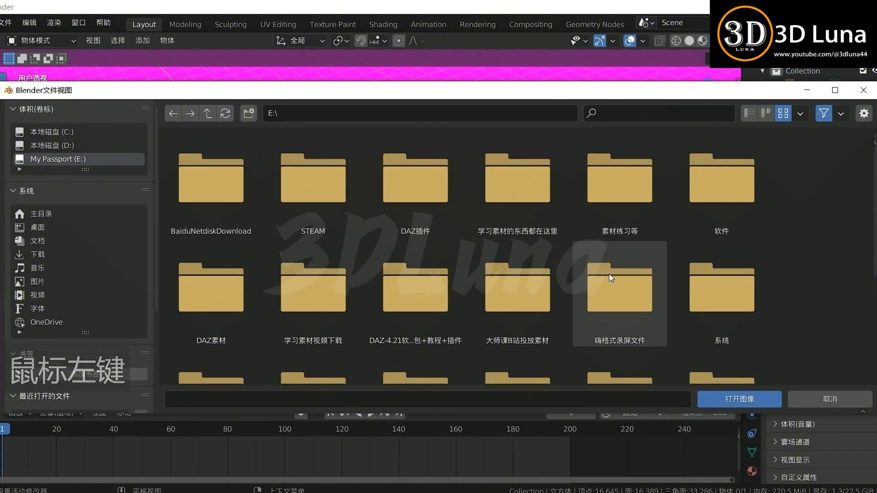
scroll(607, 287, down, 5)
double_click(726, 239)
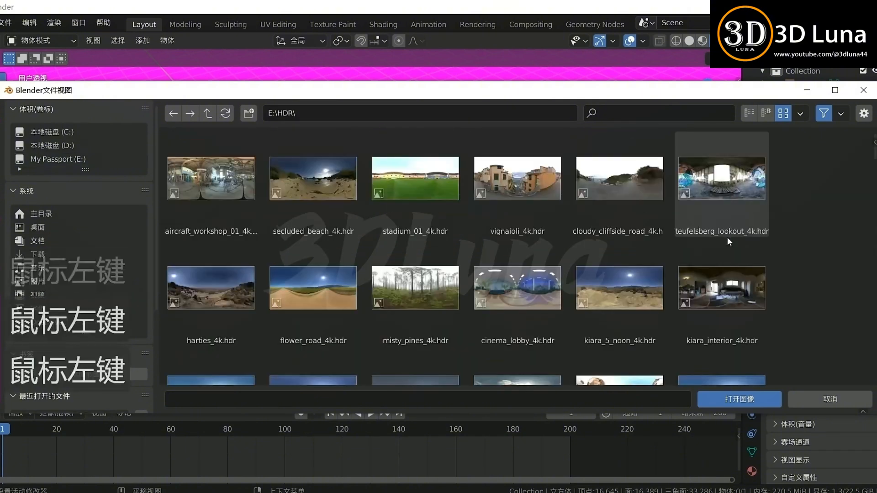
scroll(516, 324, down, 2)
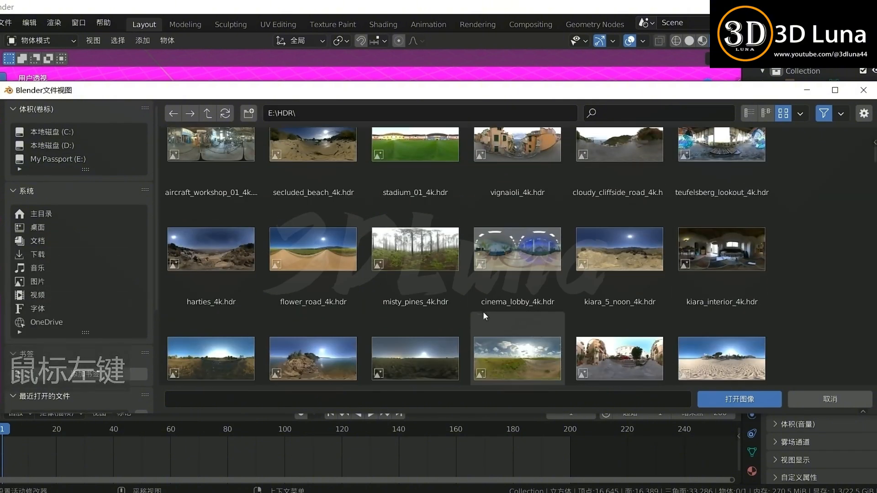
scroll(484, 310, down, 5)
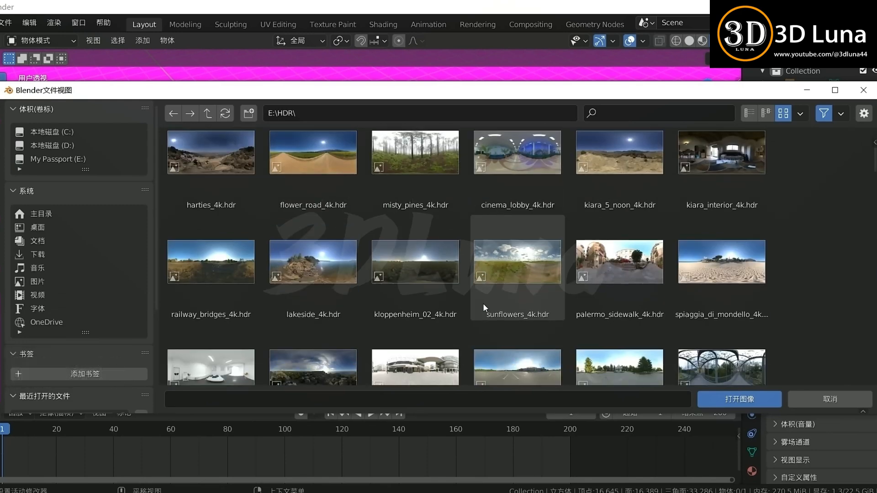
scroll(504, 306, down, 5)
click(545, 163)
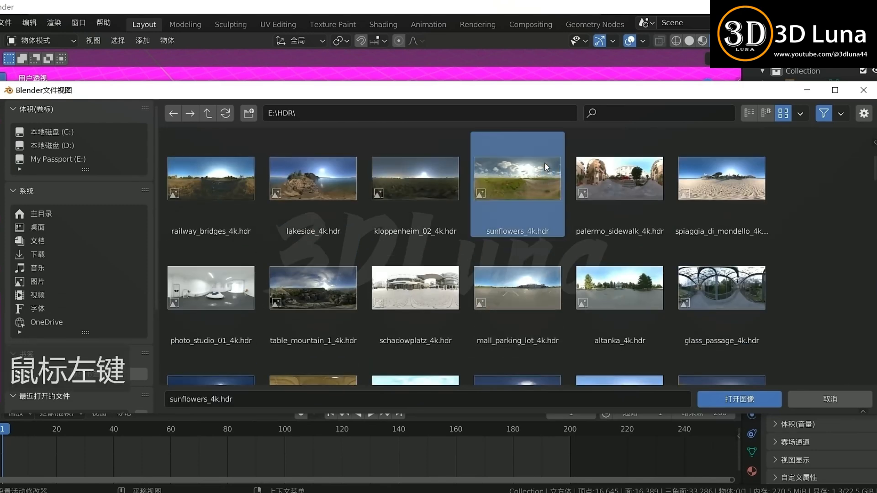
click(730, 397)
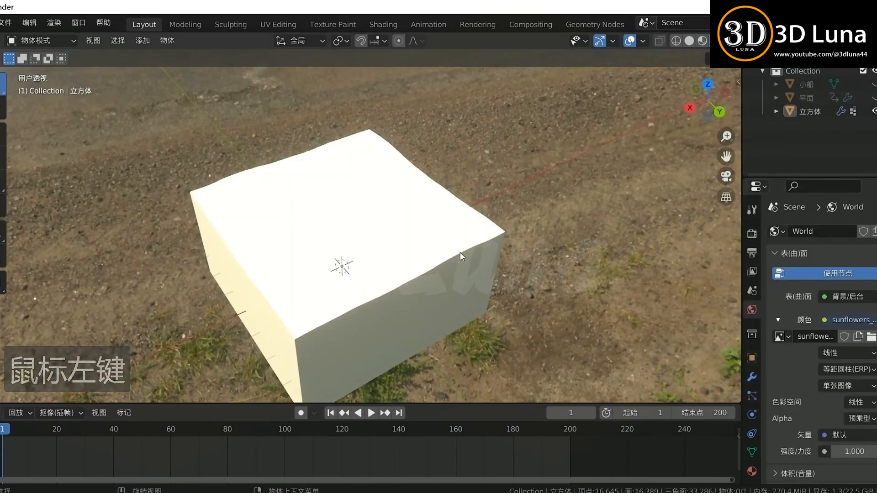
Select the water block and create a new material for it in the Shading workspace.
middle_drag(460, 253, 352, 198)
click(447, 201)
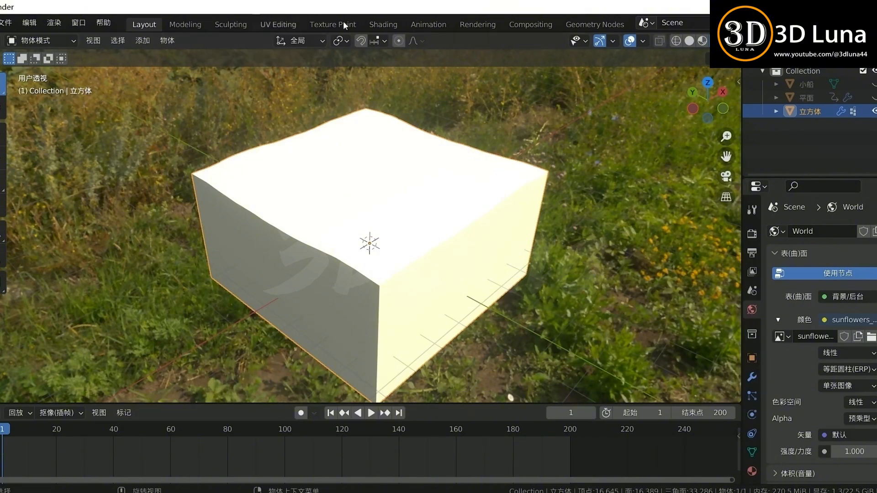
click(393, 23)
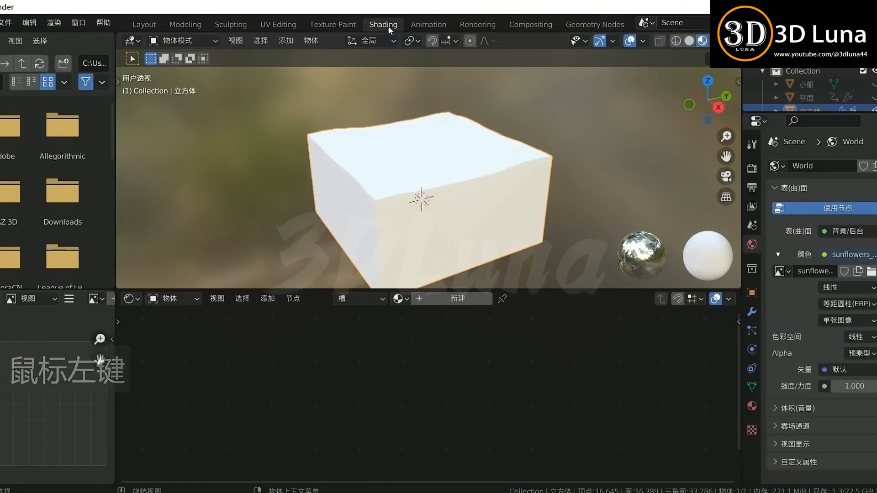
click(455, 299)
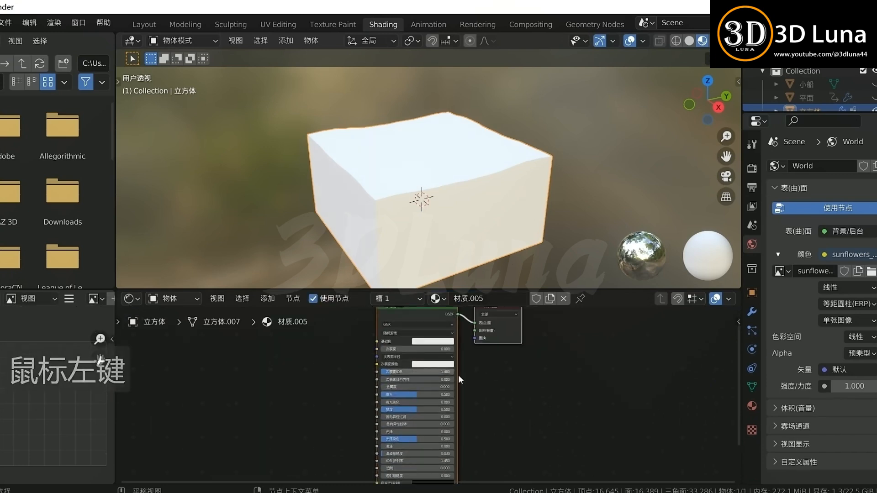
Set the block material's specular to 1.000, roughness to 0.000 and transmission to 1.000 on the Principled BSDF.
scroll(461, 429, up, 5)
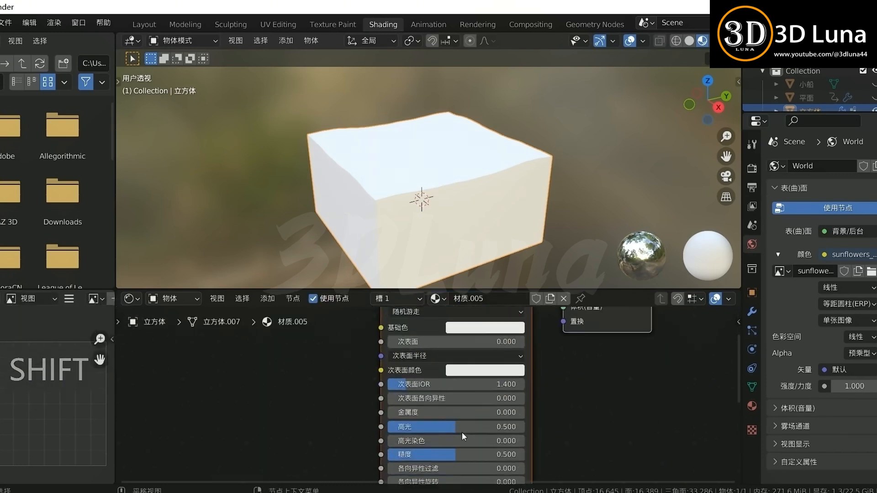
drag(482, 336, 551, 337)
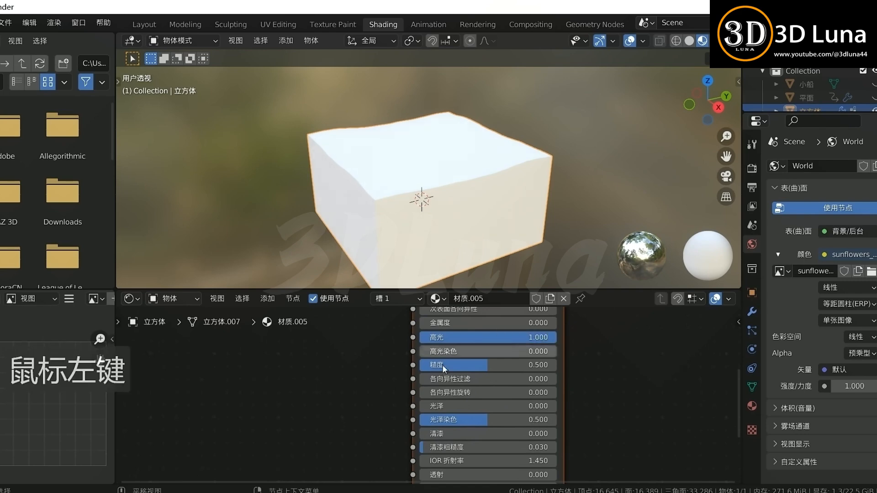
drag(442, 364, 426, 365)
mouse_move(452, 213)
middle_down()
mouse_move(495, 210)
mouse_move(454, 171)
mouse_move(445, 222)
mouse_move(470, 204)
mouse_move(462, 201)
middle_up()
scroll(477, 409, down, 2)
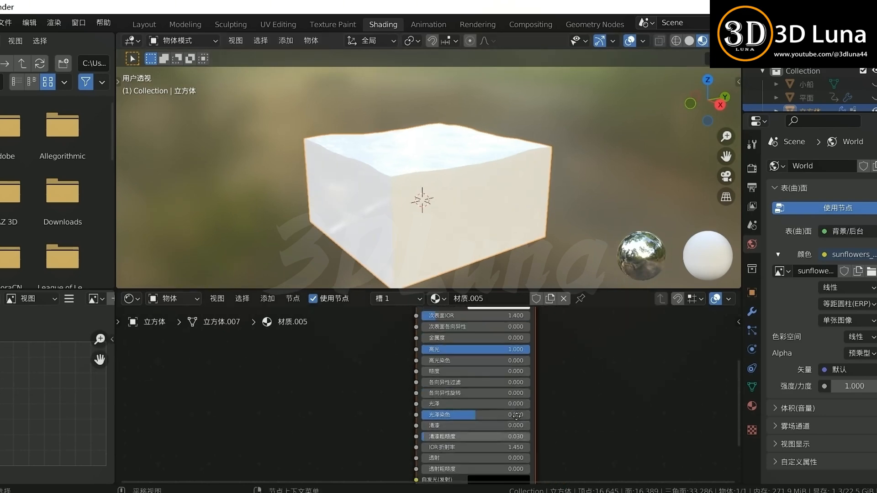
drag(433, 421, 532, 423)
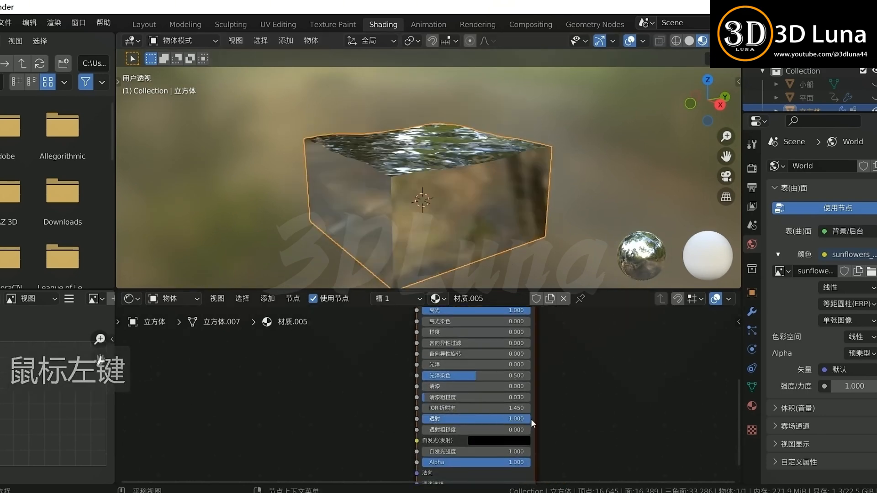
mouse_move(528, 226)
middle_down()
mouse_move(537, 264)
mouse_move(535, 239)
middle_up()
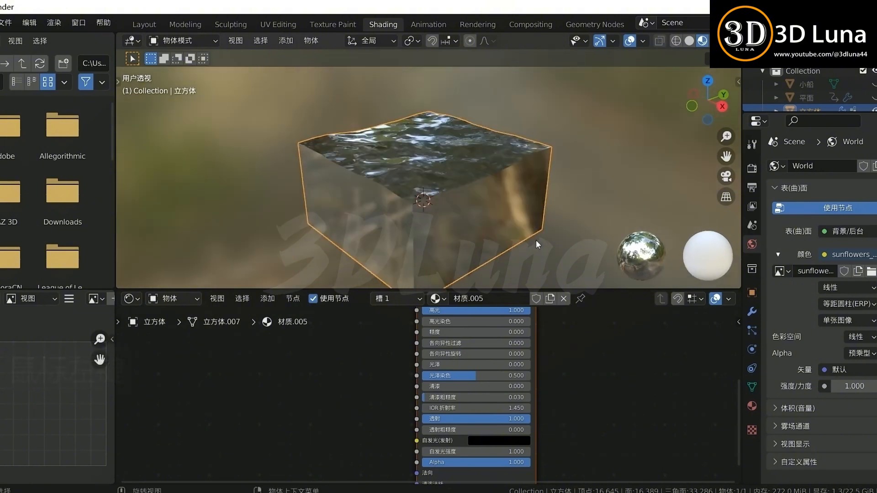
Change the water material's base color to a light blue with hue 0.597, saturation 0.379 and value 0.800.
scroll(502, 386, up, 1)
scroll(502, 385, up, 4)
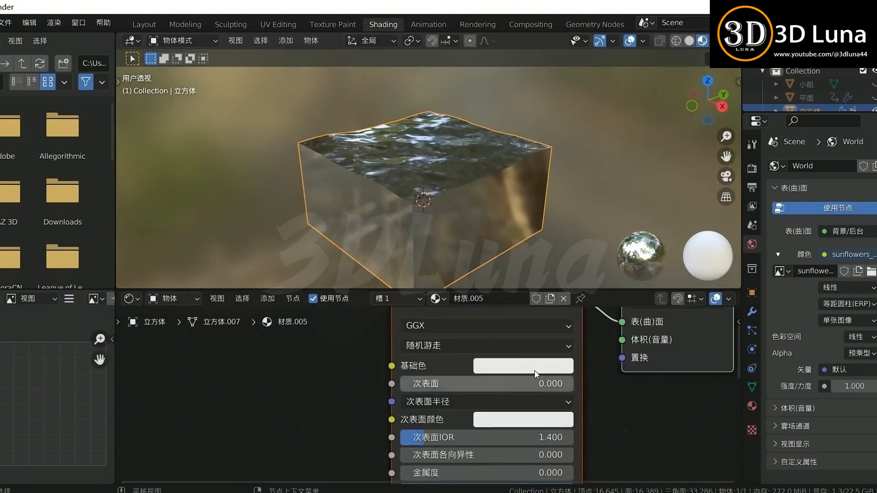
click(535, 368)
click(548, 182)
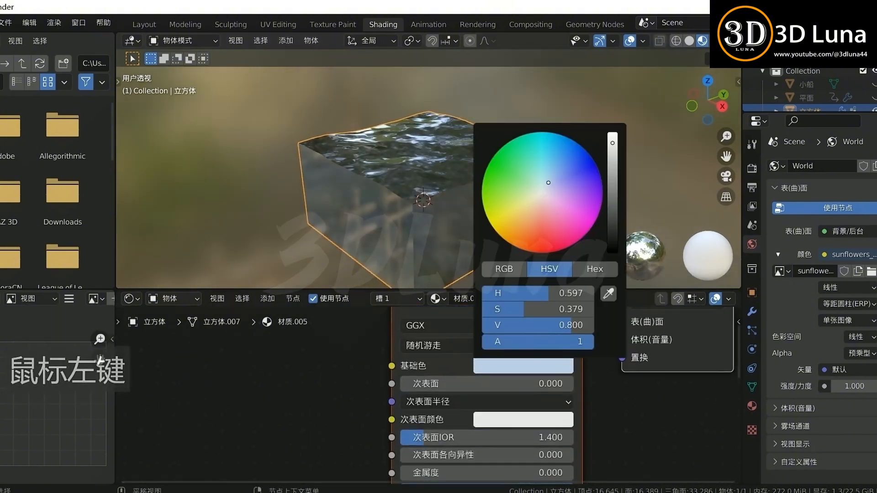
scroll(601, 394, down, 3)
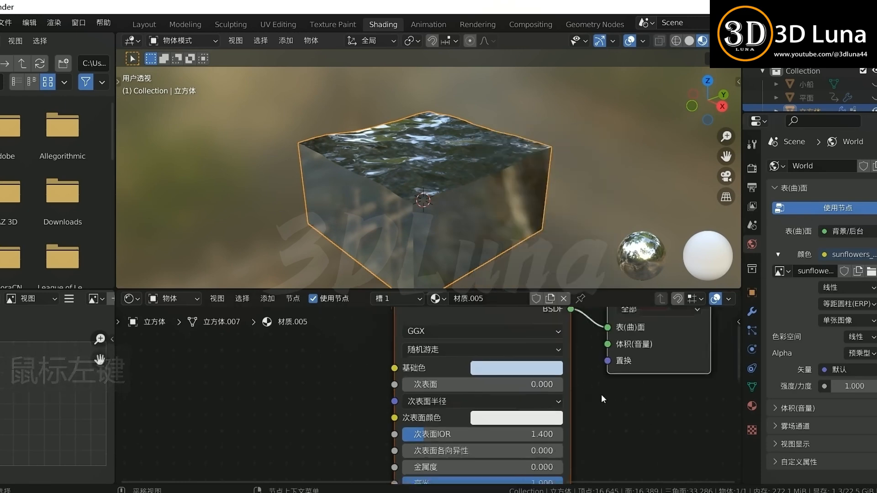
Deselect the block, switch the viewport to rendered shading, and inspect the water material from several angles.
click(620, 172)
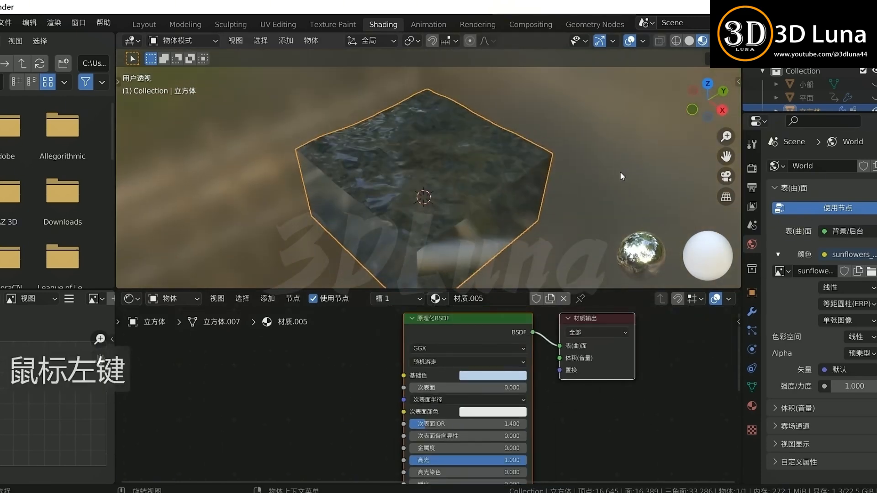
scroll(478, 218, up, 3)
middle_drag(478, 218, 482, 182)
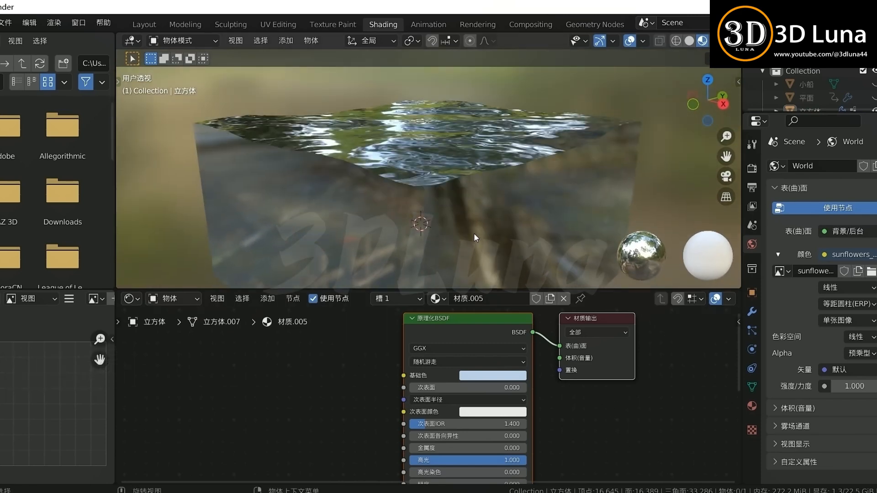
middle_drag(473, 233, 483, 201)
click(716, 41)
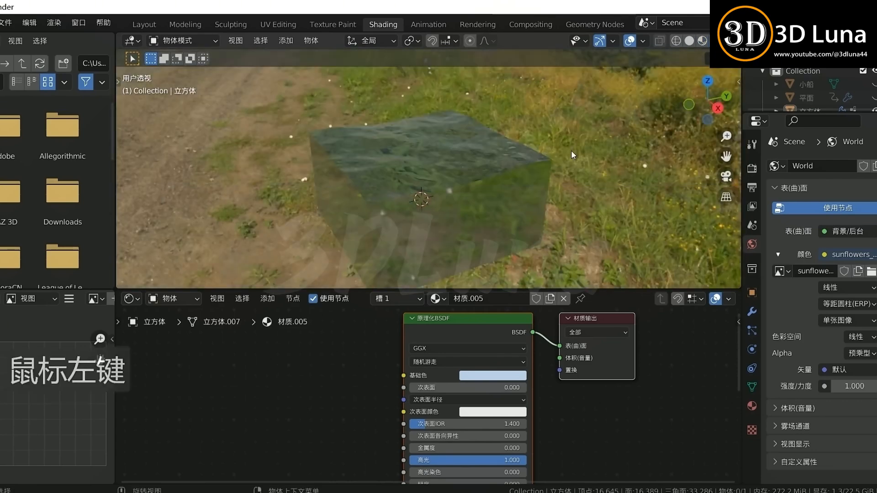
mouse_move(571, 150)
middle_down()
mouse_move(493, 223)
mouse_move(549, 245)
mouse_move(659, 182)
mouse_move(689, 183)
mouse_move(576, 215)
mouse_move(577, 273)
mouse_move(540, 260)
mouse_move(552, 248)
middle_up()
Set the water material's blend mode to Alpha 混合 in the node editor's material options and check the block's transparency.
key(n)
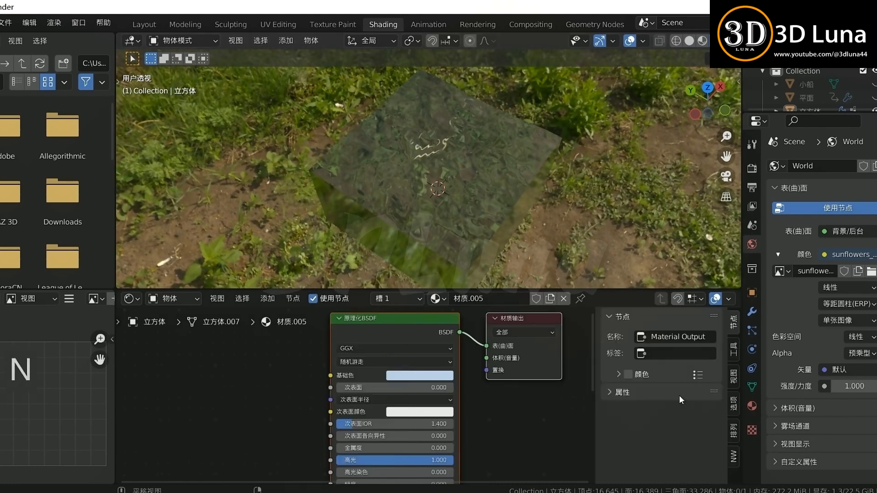
click(730, 340)
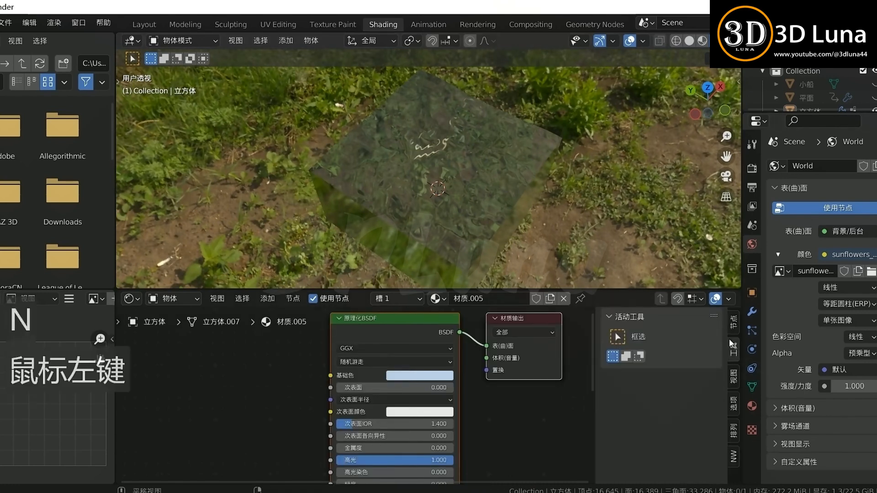
click(733, 405)
click(733, 406)
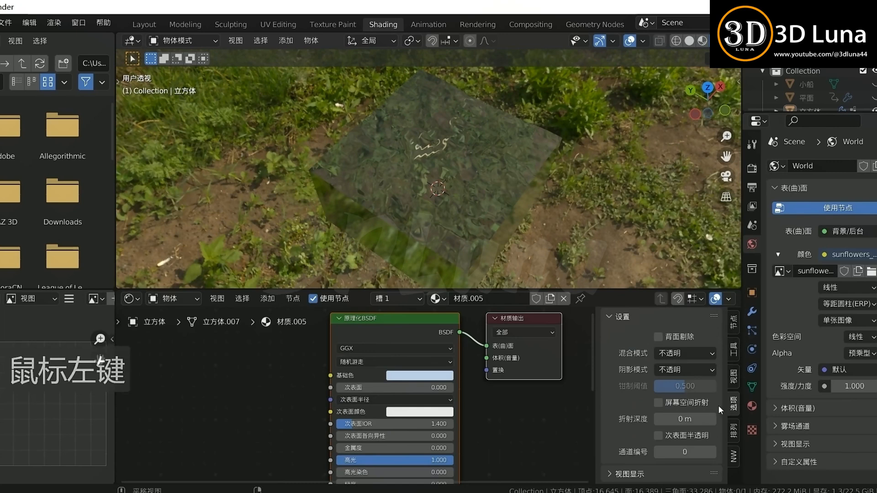
click(690, 353)
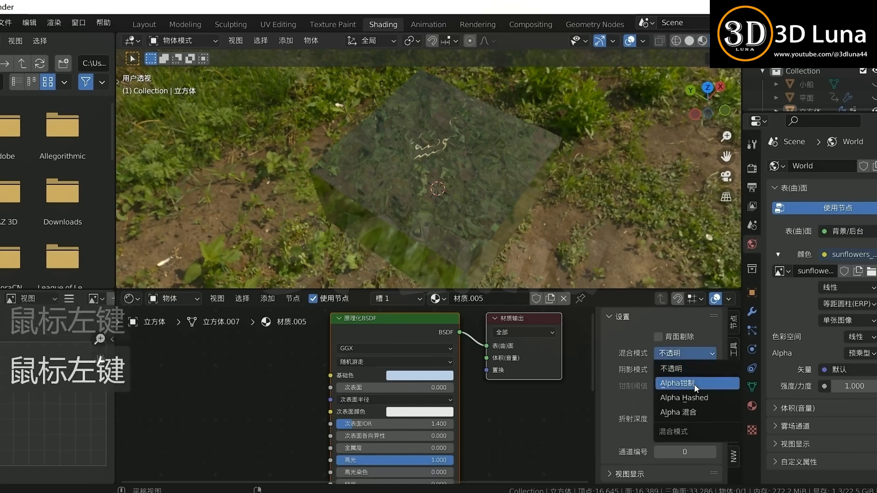
click(694, 384)
click(692, 353)
click(693, 413)
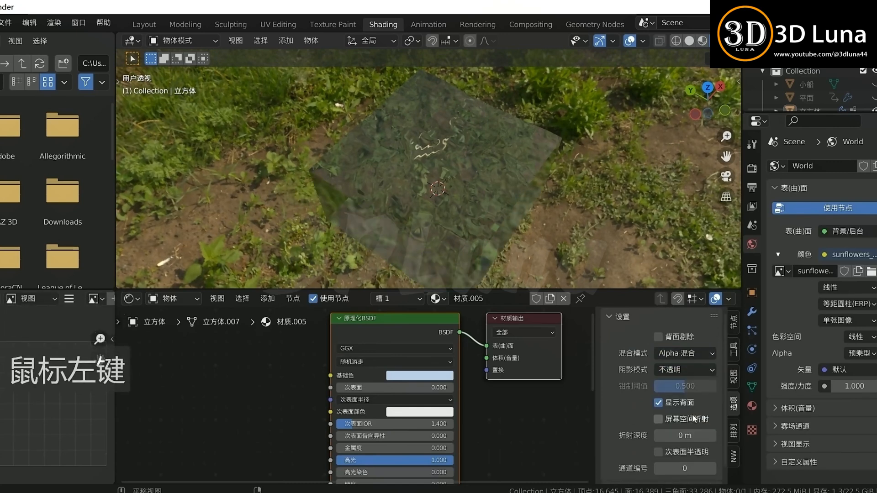
mouse_move(508, 221)
middle_down()
mouse_move(513, 202)
mouse_move(492, 216)
middle_up()
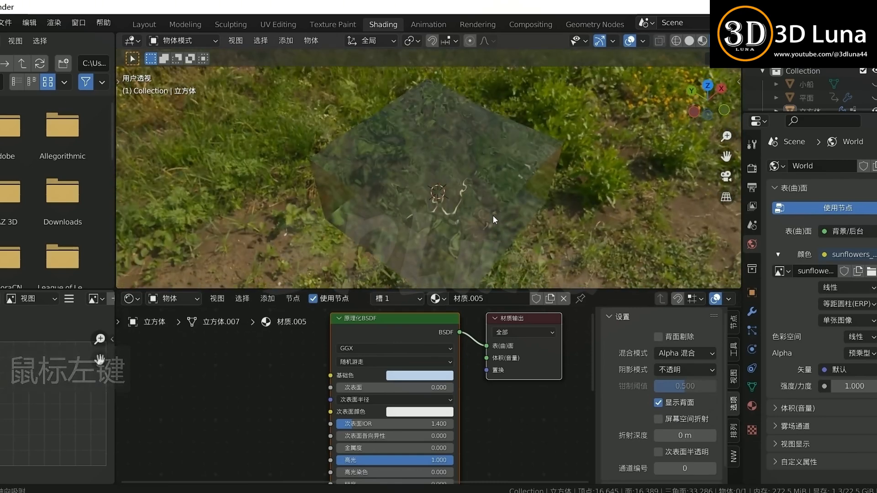
Set the water material's shadow mode to 无 (none) and enable 屏幕空间折射 (screen space refraction).
click(686, 370)
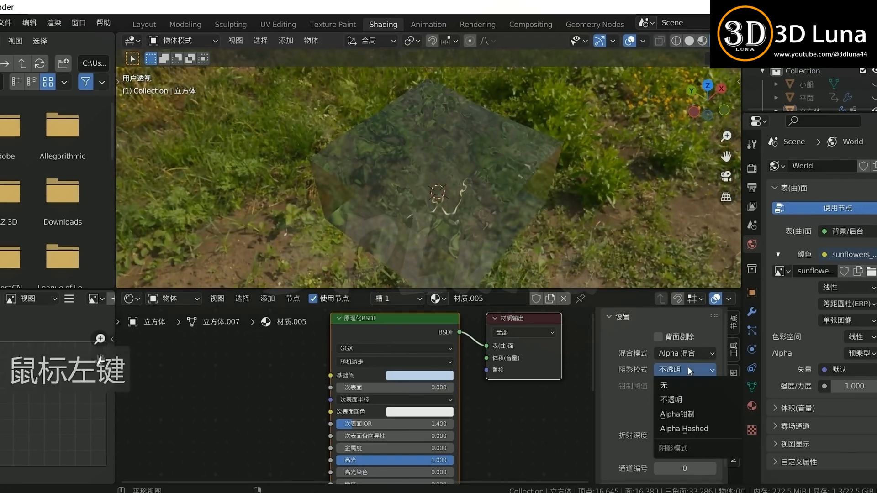
click(687, 384)
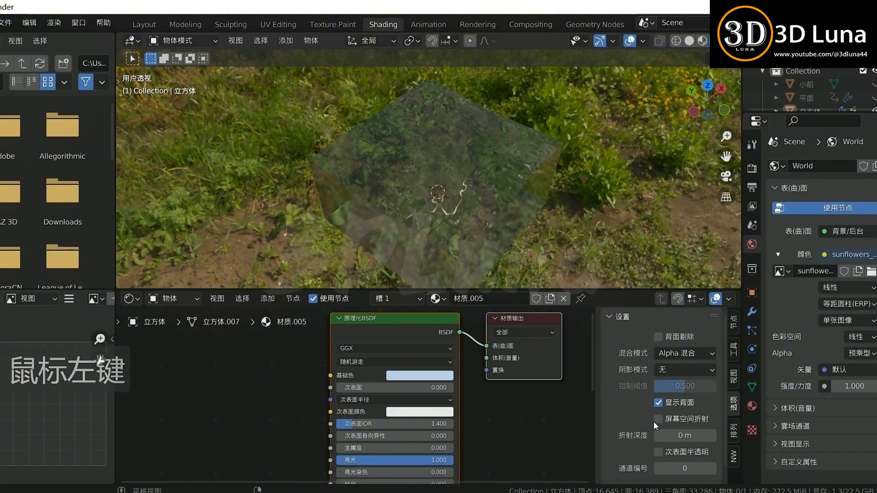
click(531, 421)
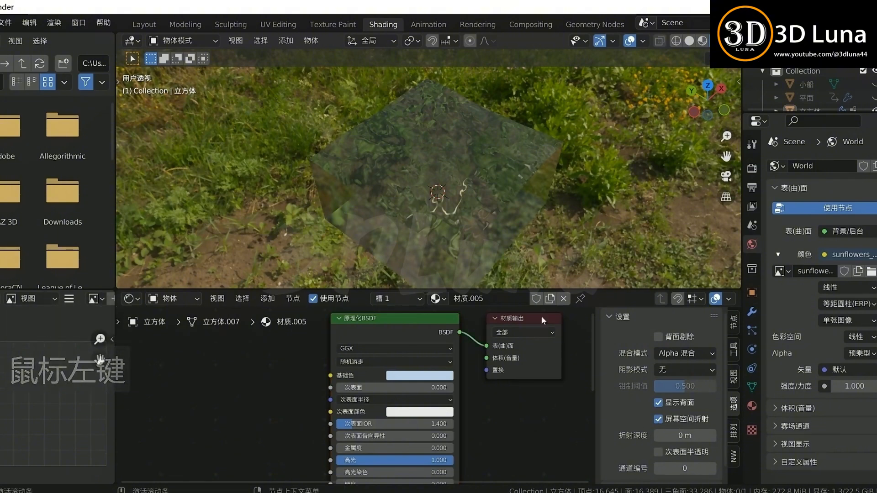
Select the water block and enable 折射 (refraction) under 屏幕空间反射 (screen space reflections) in the Eevee render settings.
middle_drag(553, 274, 586, 206)
click(586, 206)
click(752, 169)
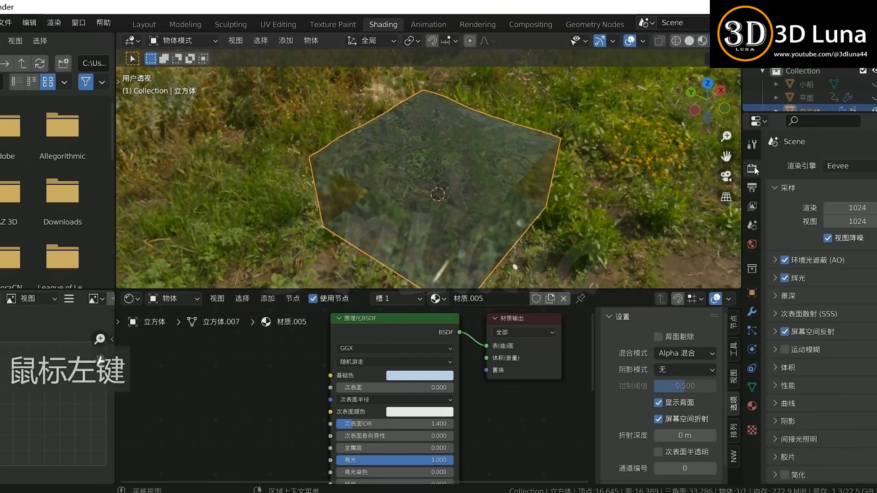
scroll(794, 228, down, 2)
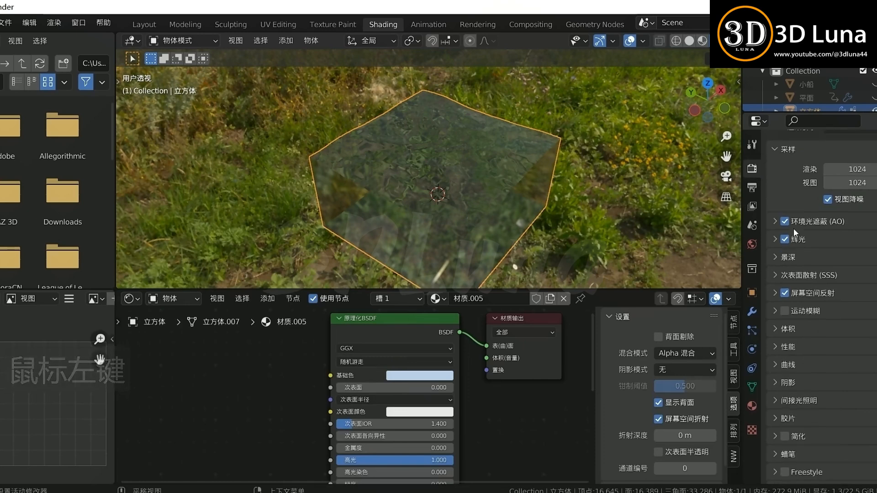
click(810, 276)
click(810, 276)
click(812, 292)
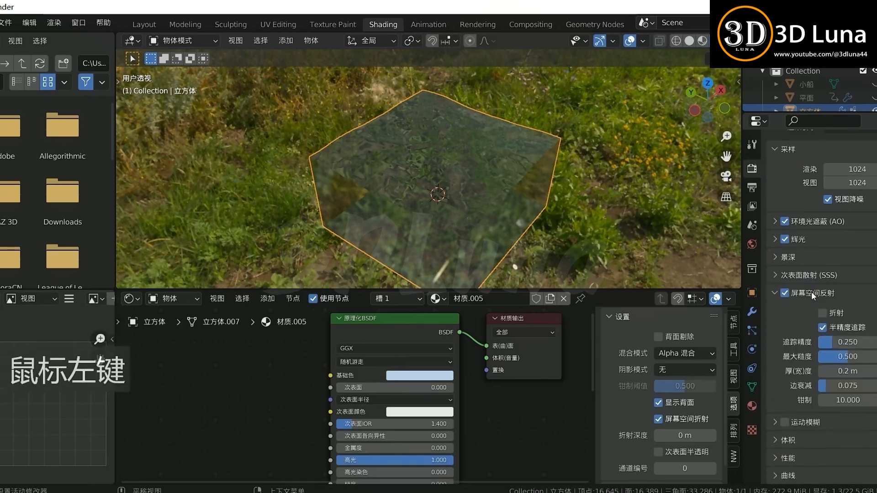
click(822, 314)
Deselect the block and play the animation to examine the refractive water surface up close and from a distance.
click(630, 238)
middle_drag(531, 218, 574, 221)
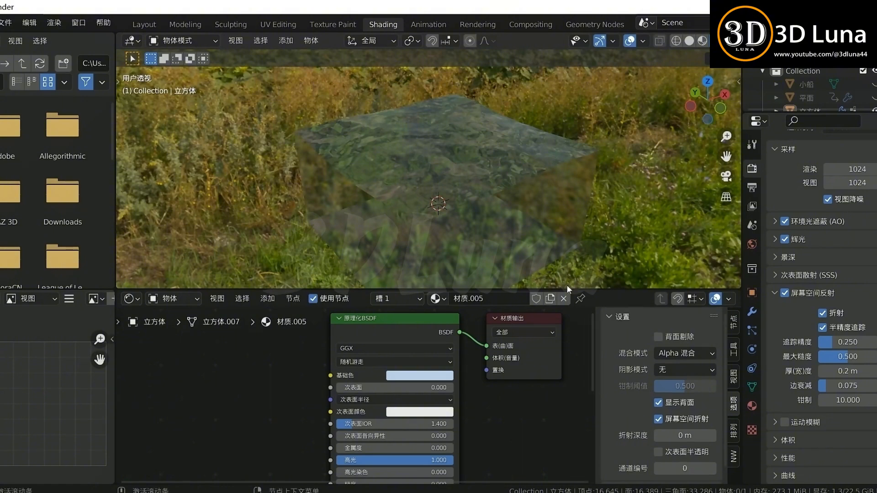
scroll(521, 179, up, 5)
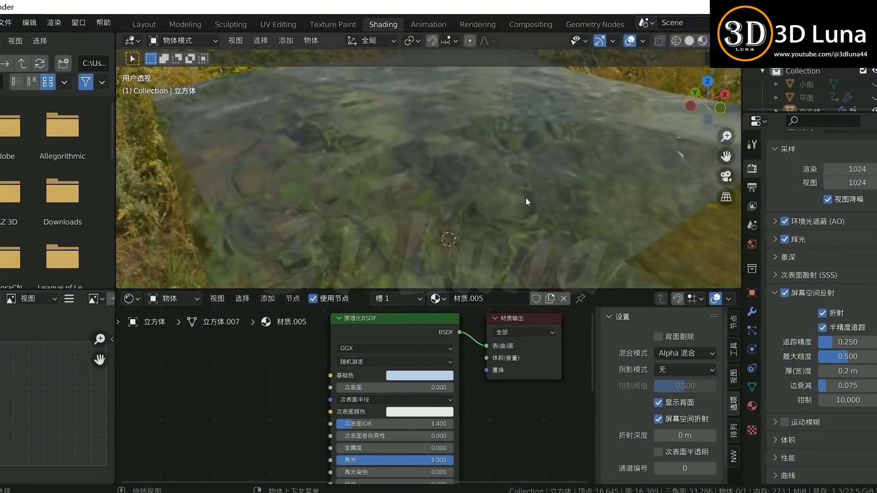
key(space)
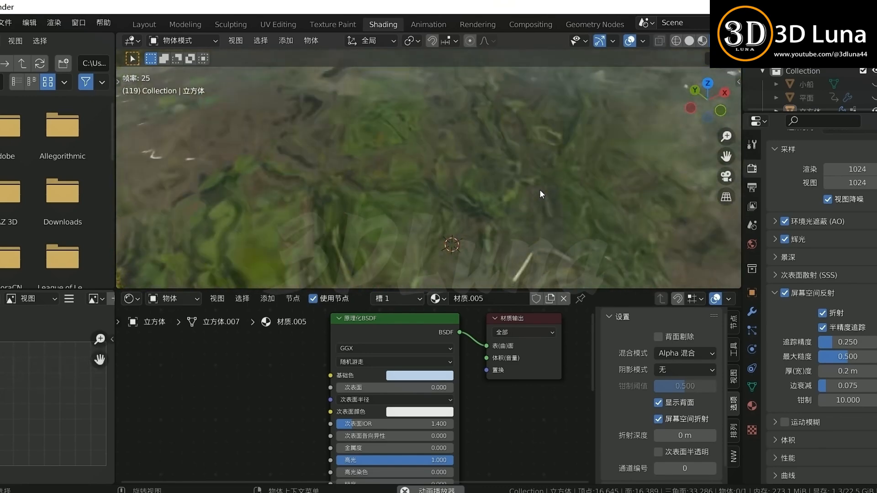
key(space)
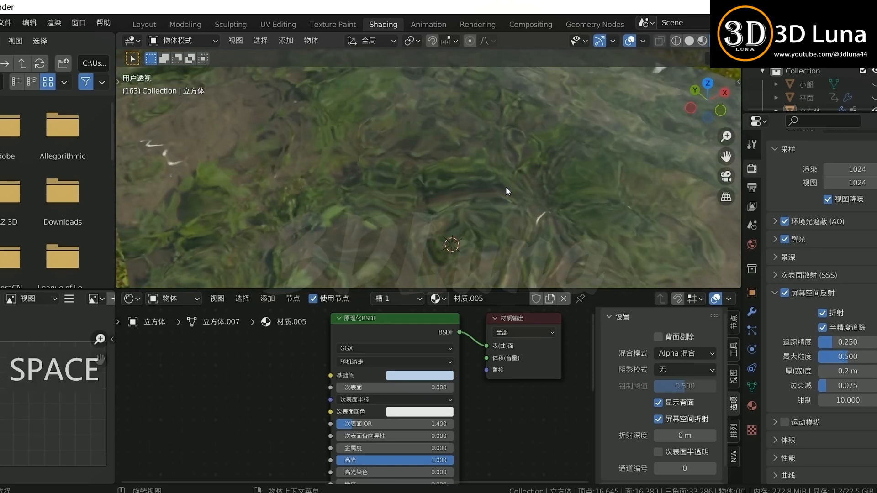
scroll(506, 229, down, 5)
middle_drag(476, 216, 481, 185)
Select the water block, switch the viewport to solid shading, and delete the block.
click(509, 200)
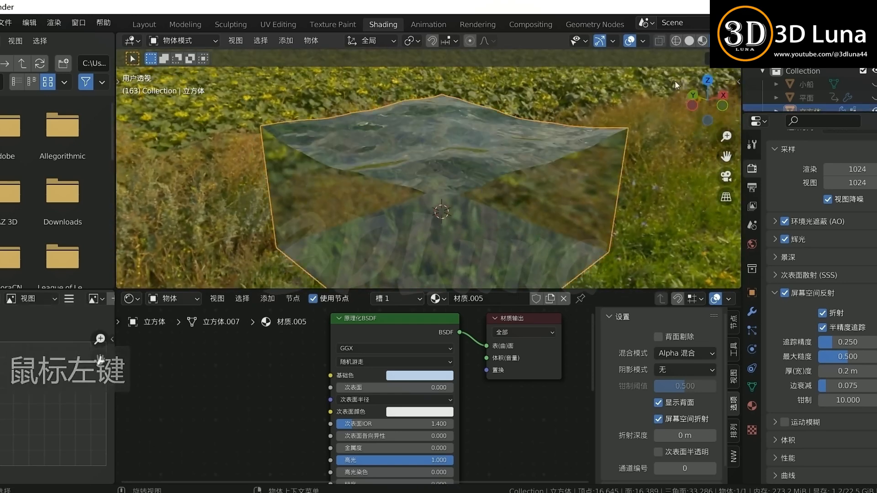
click(530, 166)
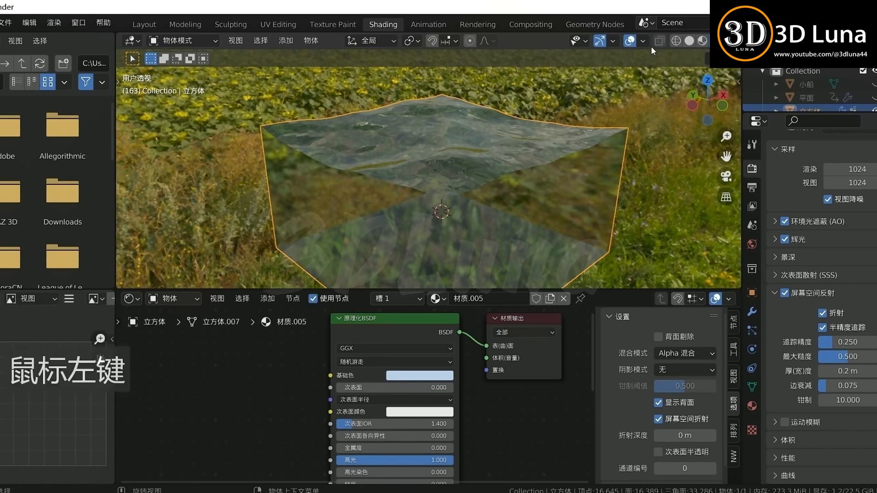
click(690, 41)
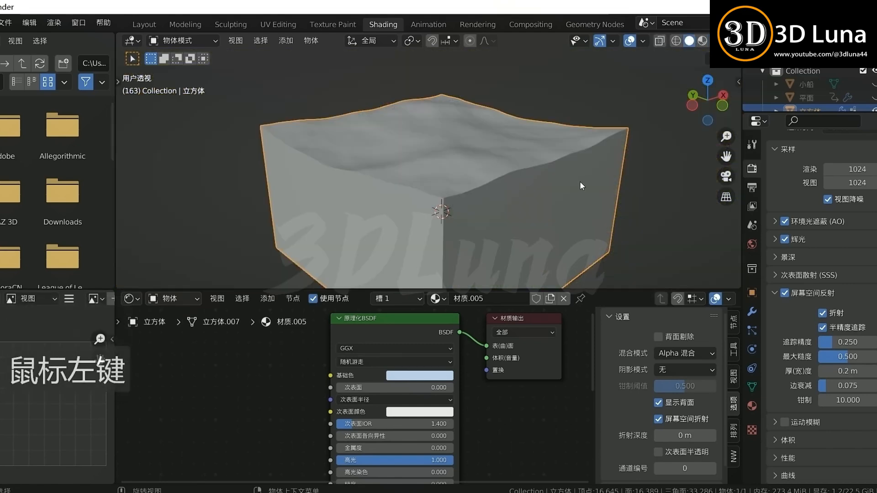
scroll(579, 180, down, 4)
key(x)
click(560, 144)
Return to the Layout workspace in solid shading and unhide the 平面 wave plane.
click(144, 24)
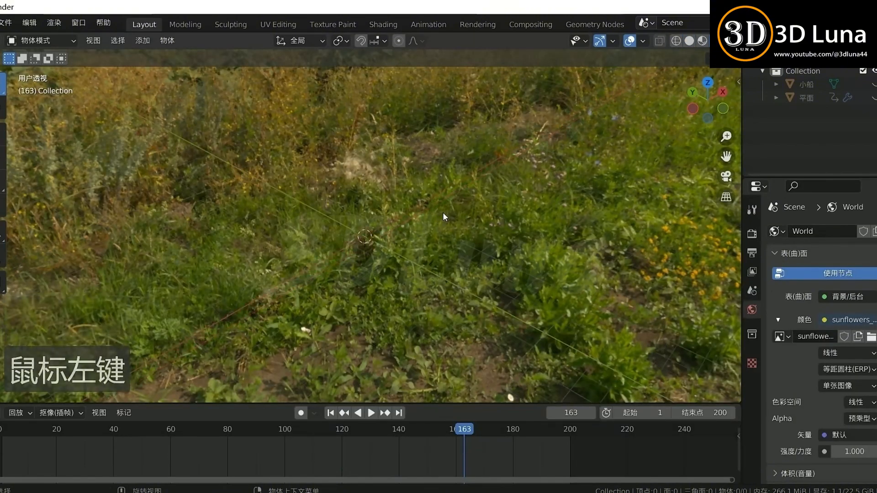
middle_drag(452, 213, 629, 104)
click(687, 43)
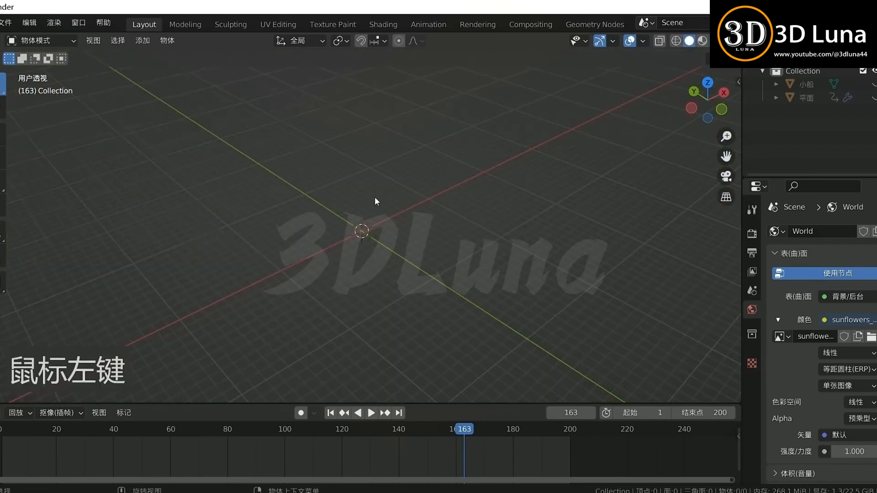
shift+middle_drag(386, 206, 401, 180)
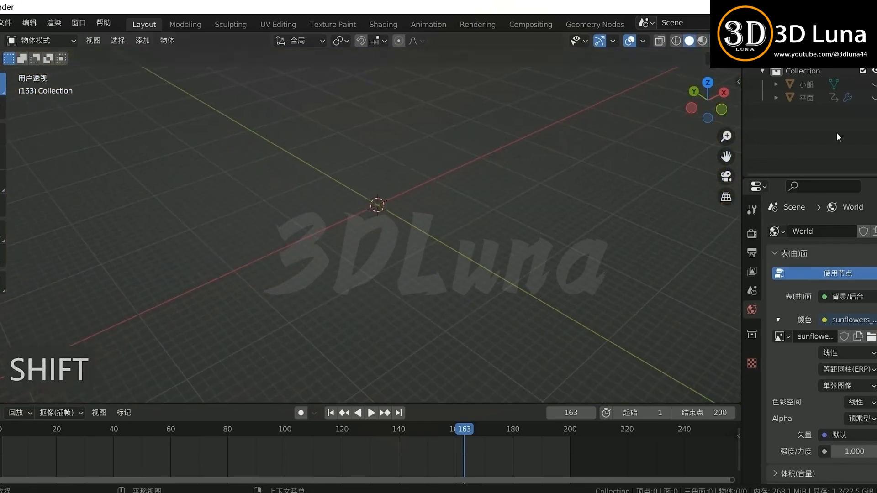
shift+click(874, 99)
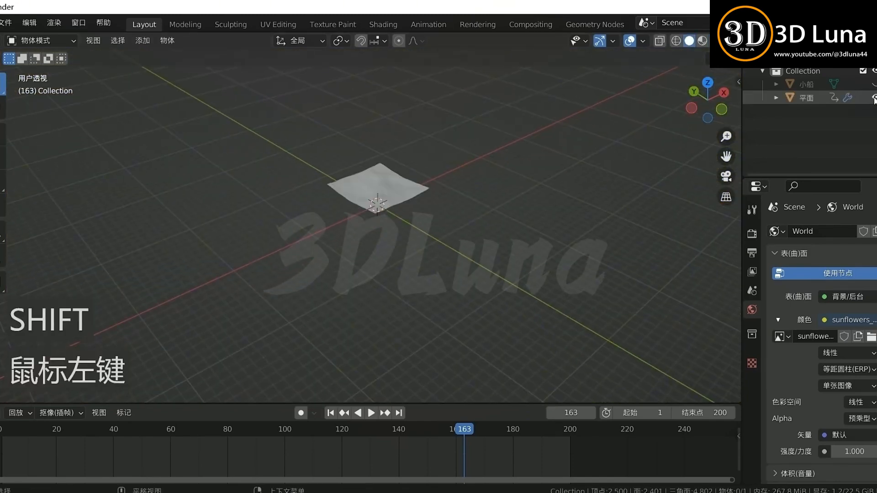
Select the wave plane and scale it up uniformly in two passes into a large sea surface.
click(421, 187)
key(s)
click(492, 213)
key(s)
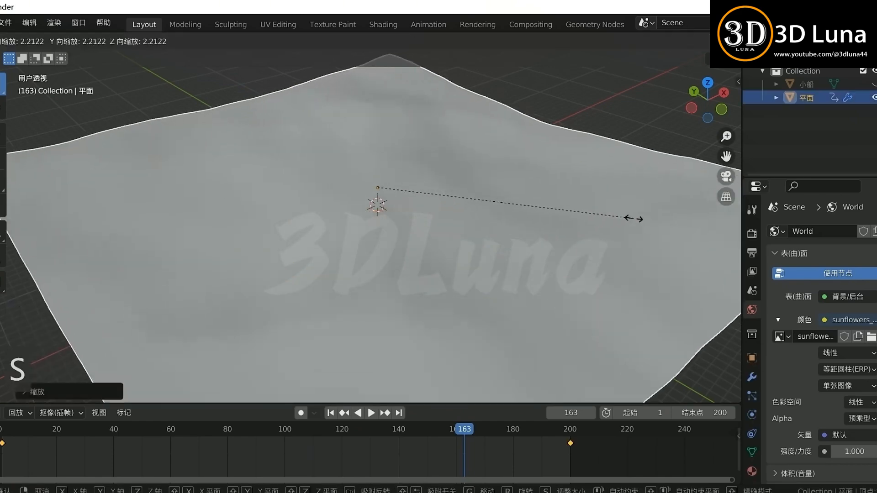
click(599, 223)
middle_drag(599, 223, 447, 257)
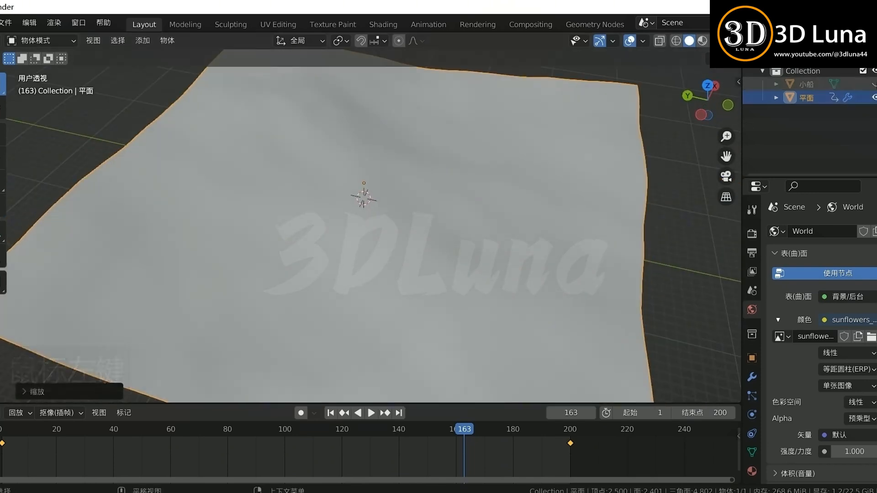
Unhide the 小船 boat and lower the wave plane along Z in two moves until the boat rests on the water.
click(874, 84)
middle_drag(425, 219, 429, 150)
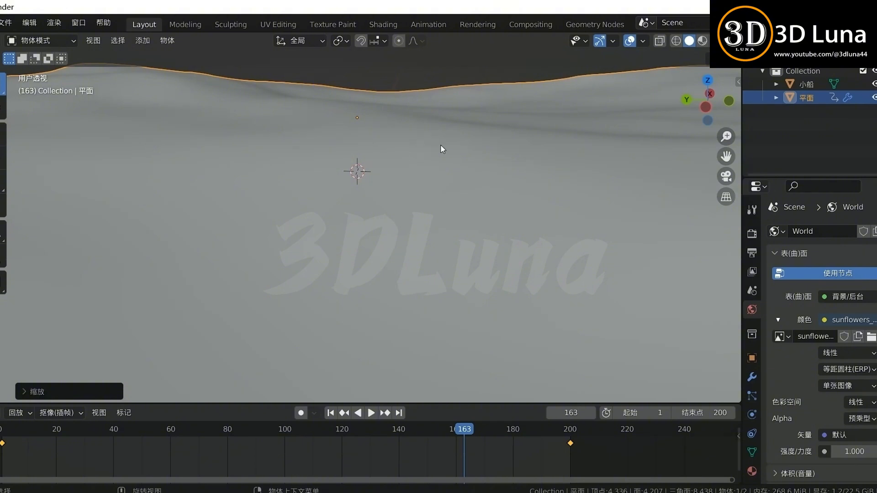
key(g)
key(z)
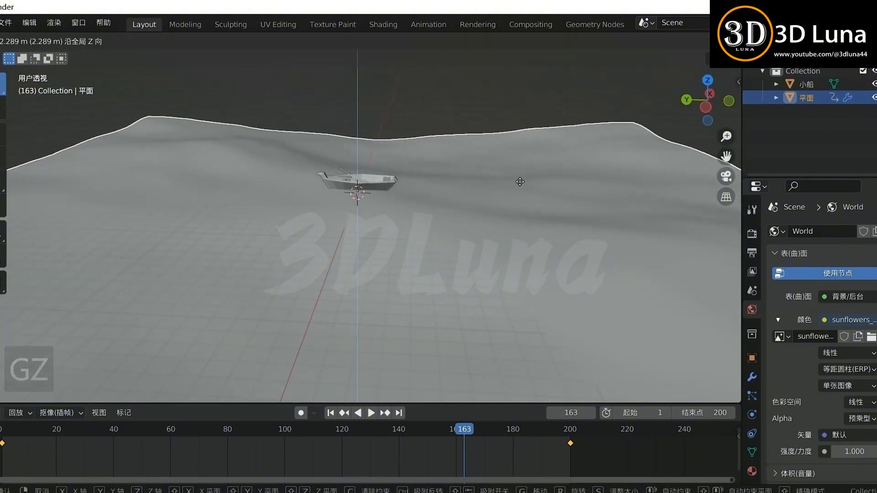
click(511, 183)
scroll(510, 182, up, 3)
middle_drag(431, 147, 411, 145)
key(g)
key(z)
click(495, 162)
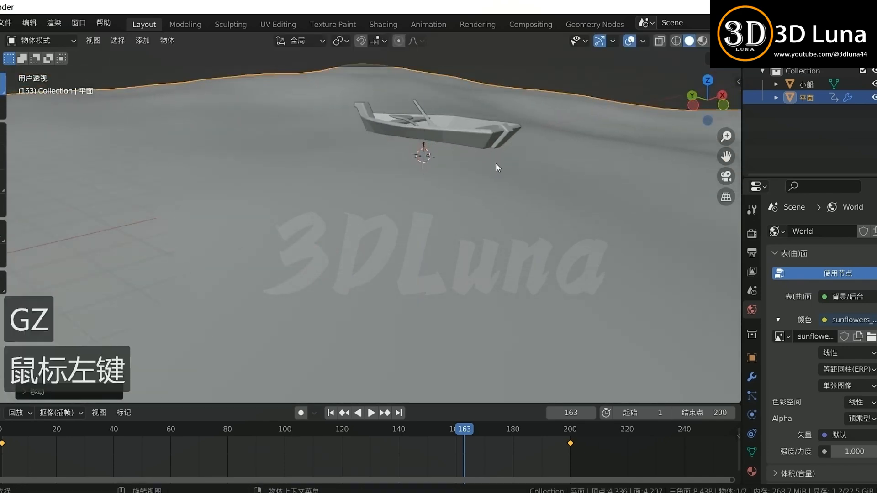
Adjust the wave plane's overall size with another uniform scale, judging it against the boat.
middle_drag(495, 163, 563, 159)
mouse_move(442, 145)
shift+middle_down()
mouse_move(399, 177)
mouse_move(459, 174)
mouse_move(415, 162)
mouse_move(513, 152)
mouse_move(564, 165)
mouse_move(456, 212)
shift+middle_up()
key(s)
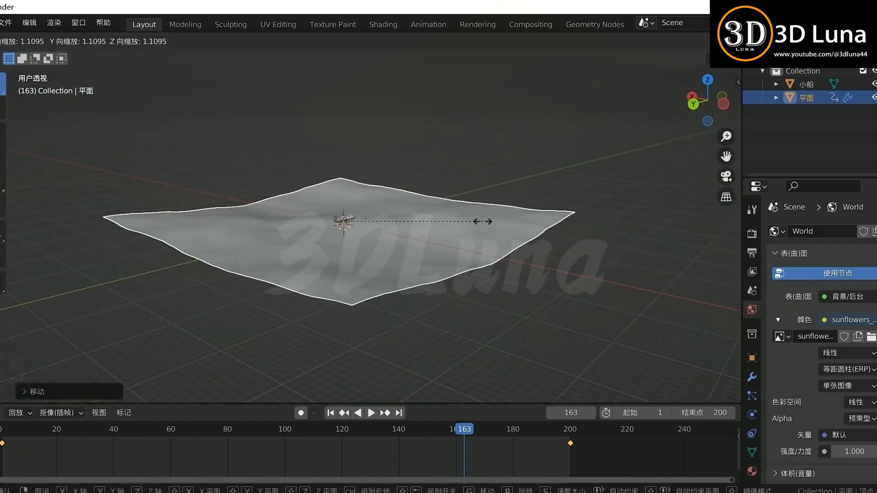
click(427, 213)
scroll(427, 210, up, 3)
Select the boat, frame it in the view, and switch to rendered shading to check its lighting.
click(309, 194)
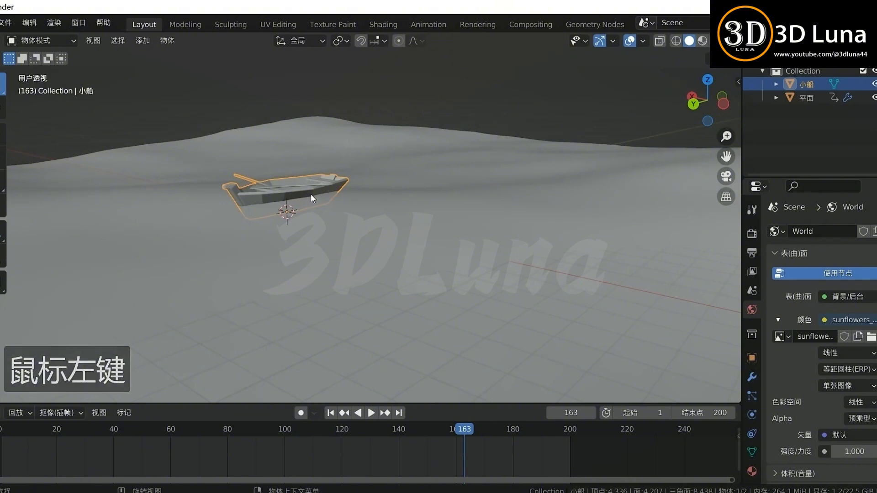
key(KP_Decimal)
middle_drag(311, 194, 247, 160)
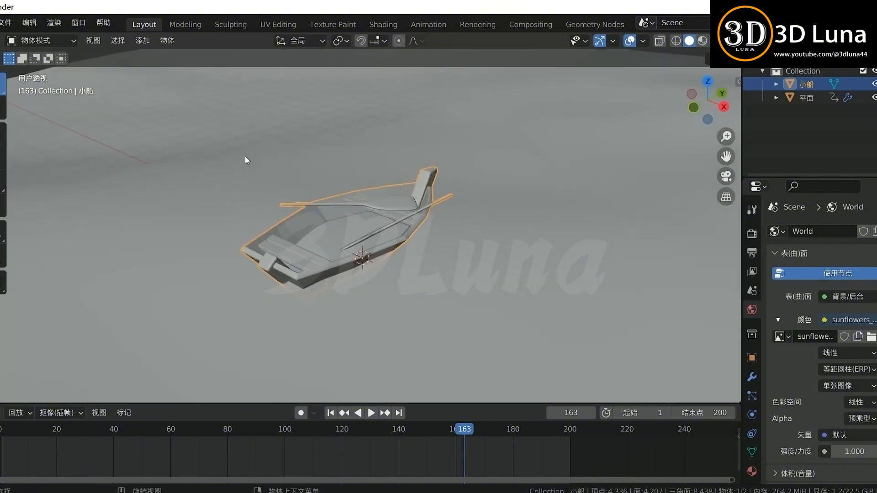
click(716, 41)
scroll(485, 211, down, 5)
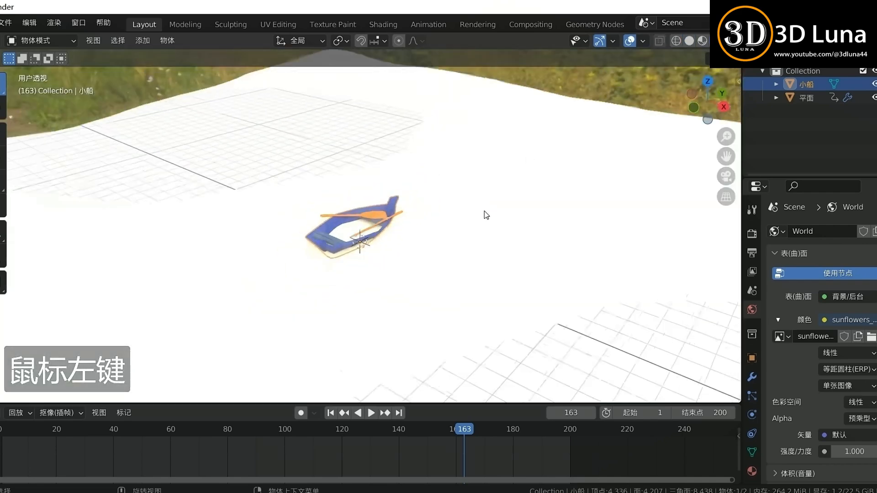
scroll(483, 215, up, 6)
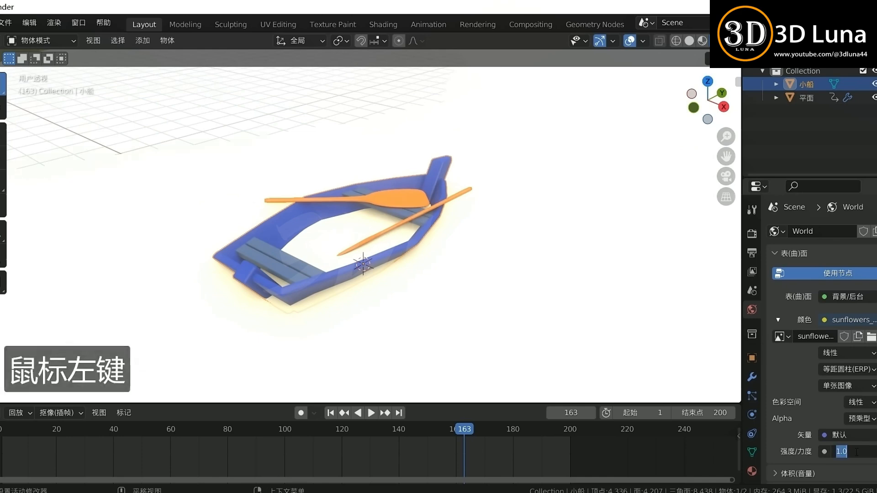
Try a world background strength of 0.5, then restore it to 1.000.
text(0.5)
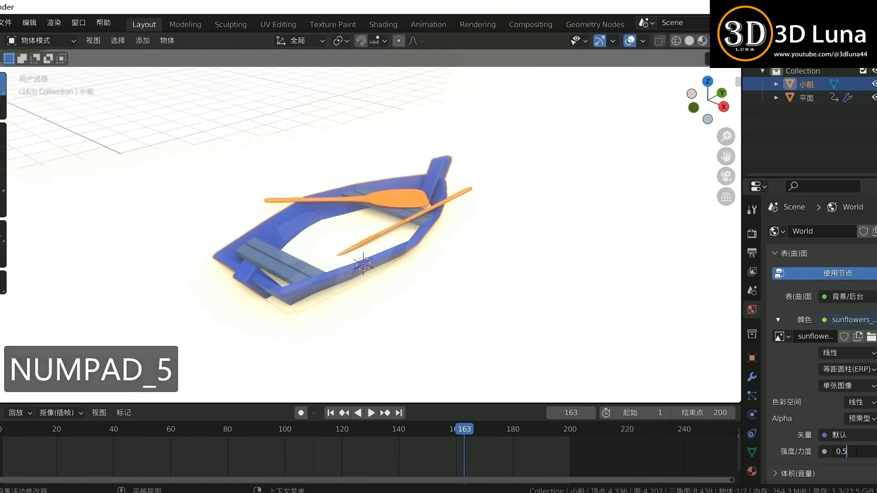
key(Return)
click(484, 287)
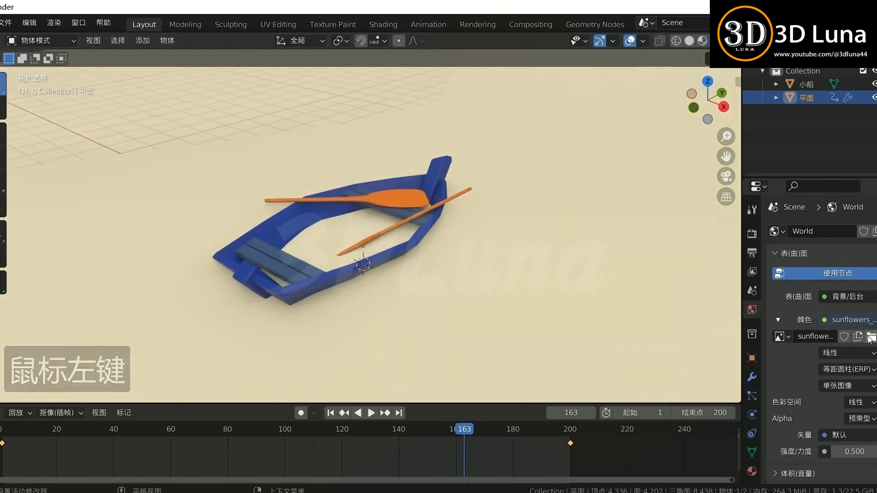
click(855, 450)
key(Return)
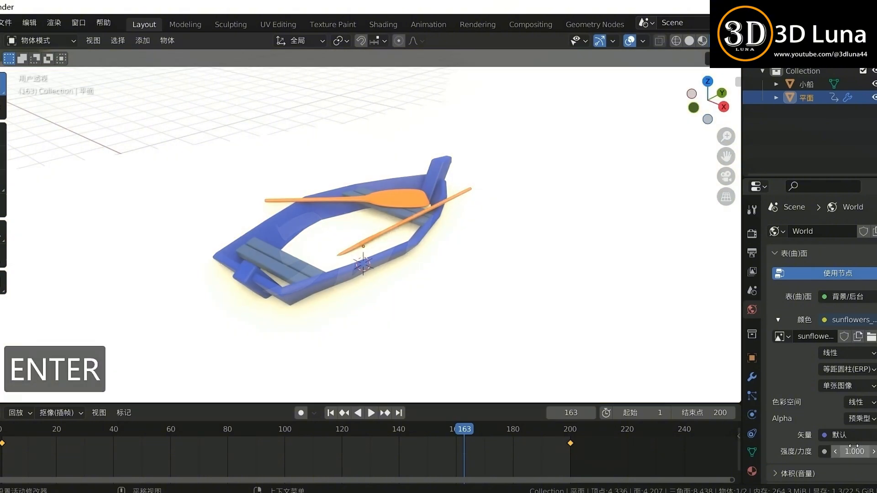
Replace the world environment image with glass_passage_4k.hdr from E:\HDR and view the boat under the new lighting.
click(871, 337)
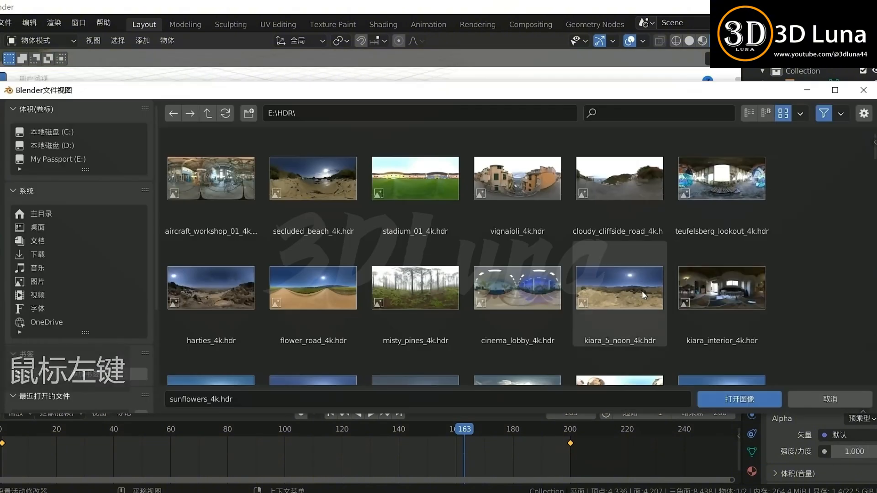
scroll(648, 314, down, 2)
scroll(653, 313, down, 2)
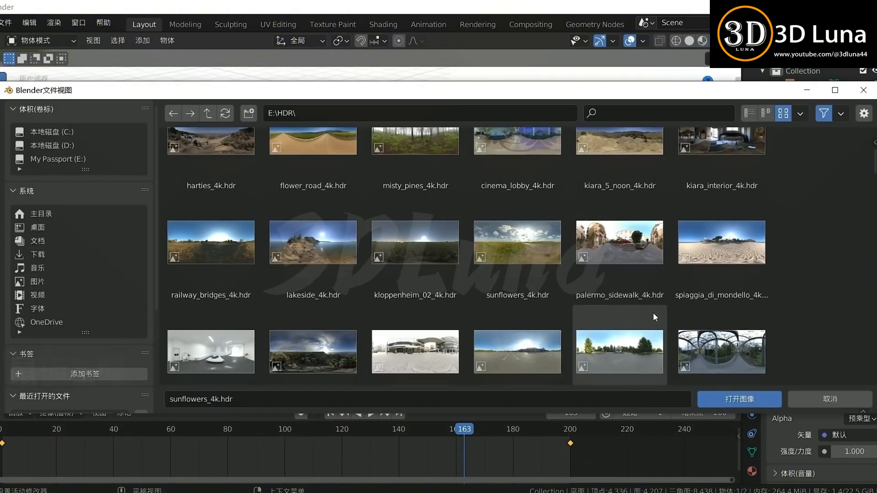
scroll(655, 313, down, 1)
click(722, 297)
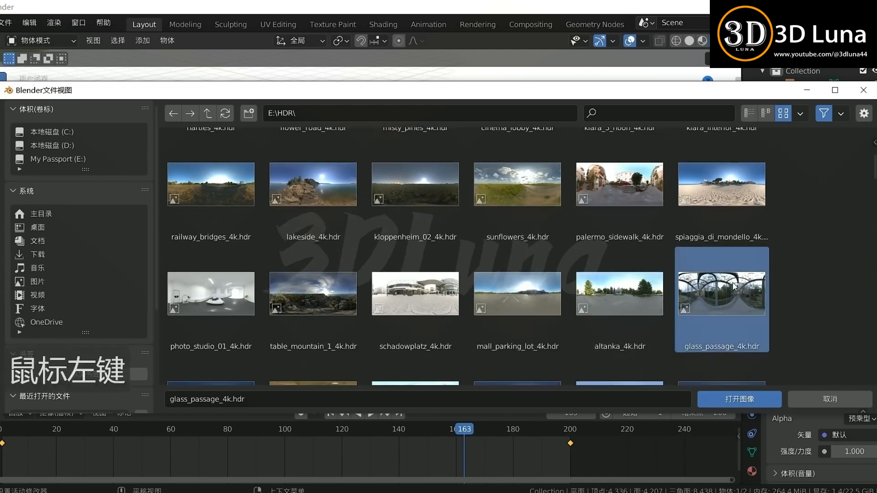
click(745, 404)
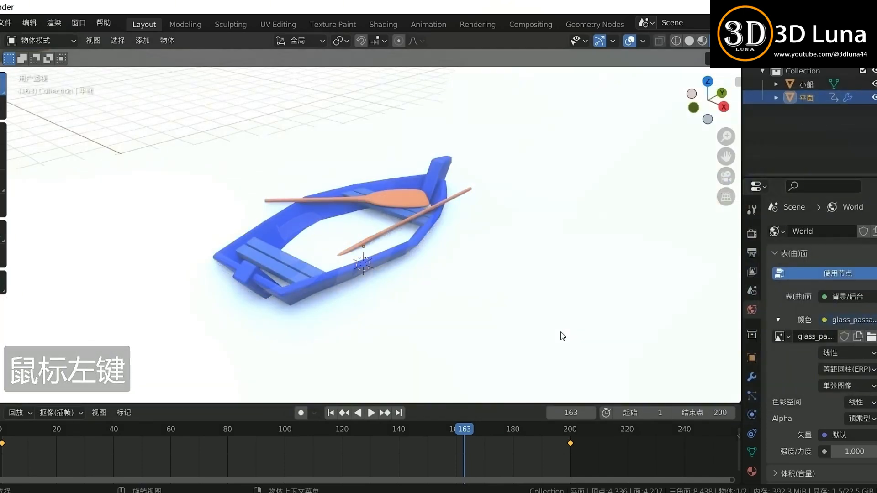
middle_drag(488, 289, 465, 259)
middle_drag(284, 255, 461, 303)
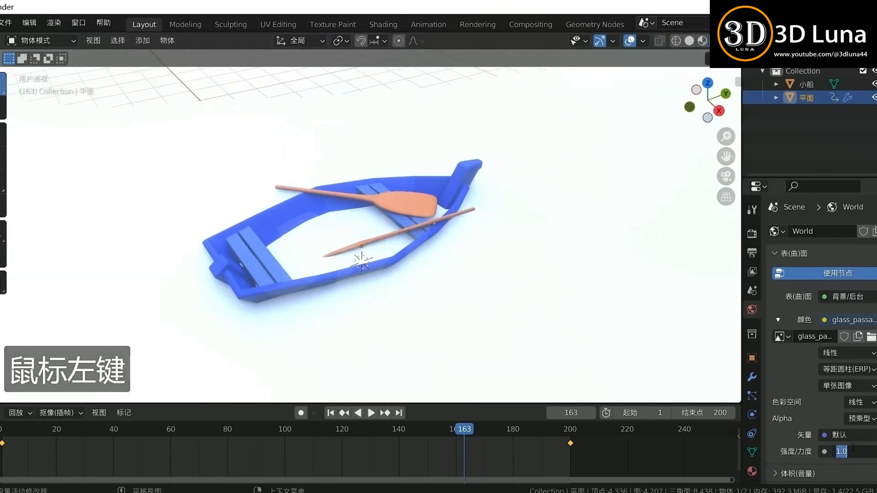
Set the world background strength to 0.7 and check the boat and water in rendered shading.
text(0.7)
key(Return)
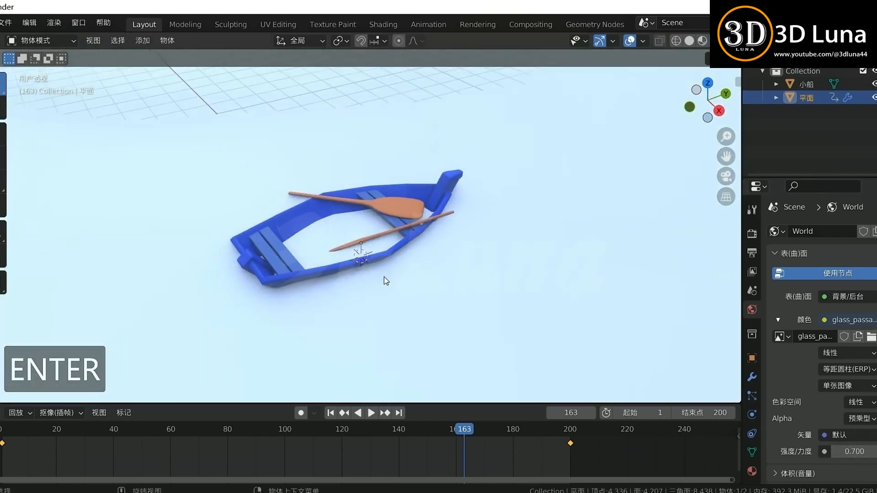
mouse_move(386, 281)
middle_down()
mouse_move(413, 252)
mouse_move(388, 273)
middle_up()
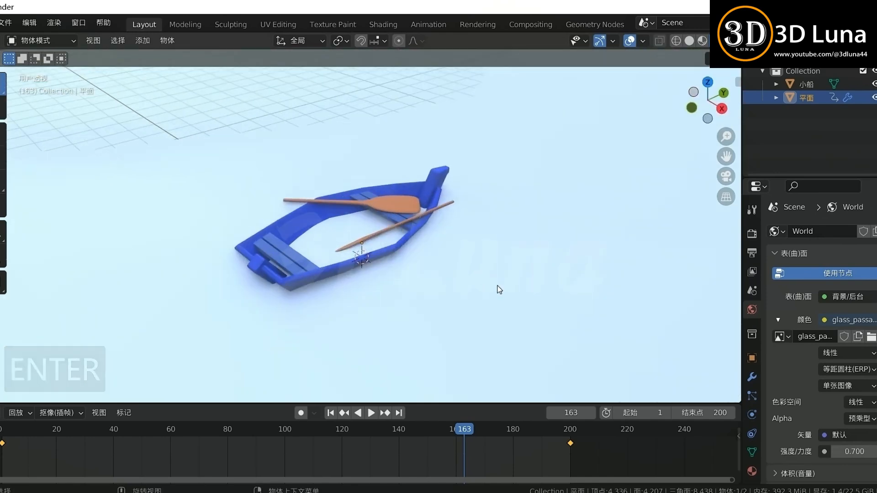
click(715, 40)
scroll(523, 232, down, 2)
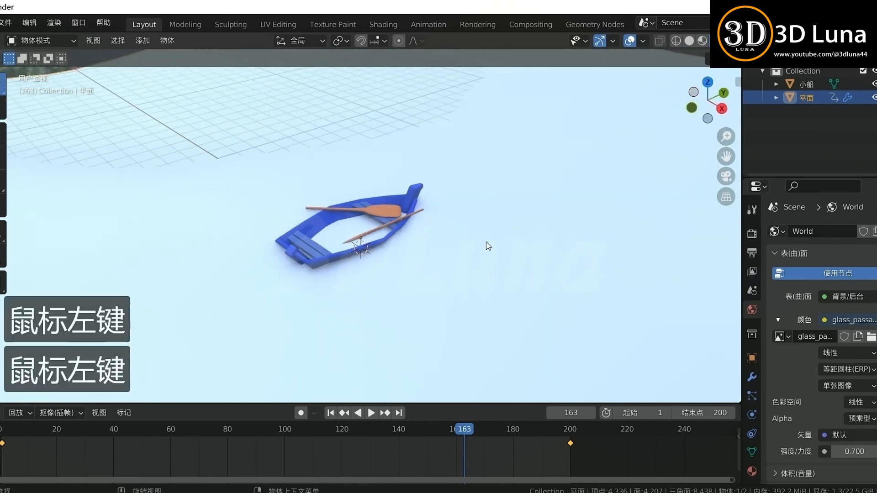
Create a new material on the wave plane and set its base colour to a bright sky blue.
click(752, 471)
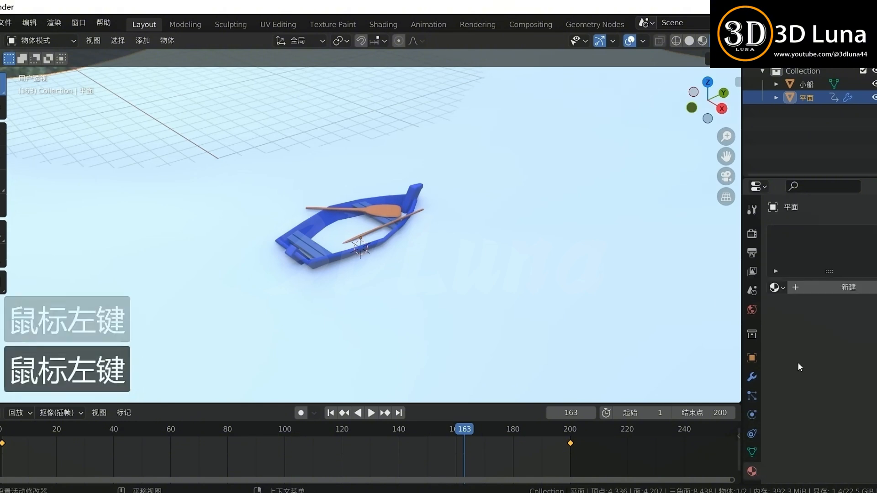
click(825, 288)
click(853, 427)
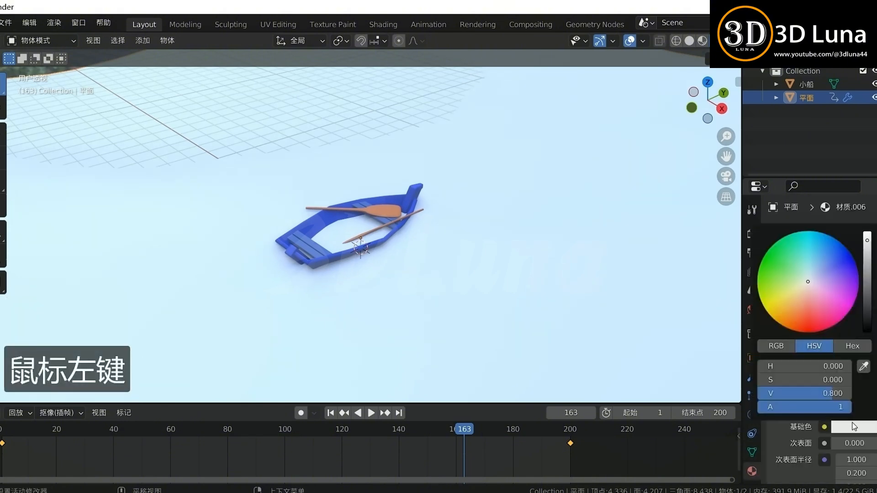
click(814, 255)
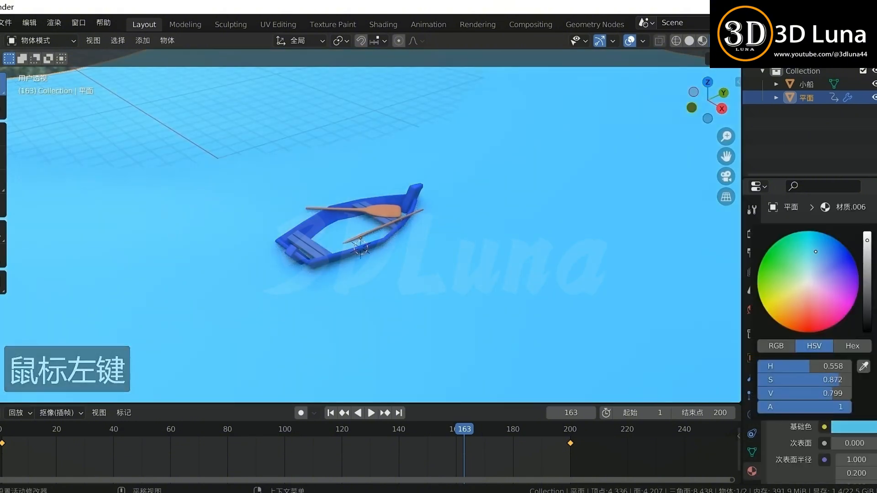
mouse_move(815, 252)
mouse_down()
mouse_move(813, 237)
mouse_move(815, 247)
mouse_up()
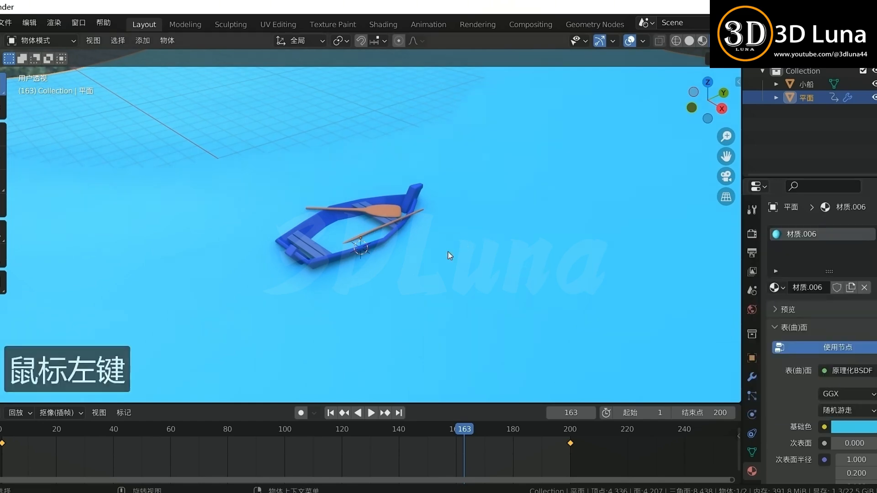
Raise the boat about 0.55 m along the Z axis and fine-tune its height above the wave surface.
scroll(366, 278, up, 4)
click(363, 280)
scroll(399, 300, up, 3)
key(g)
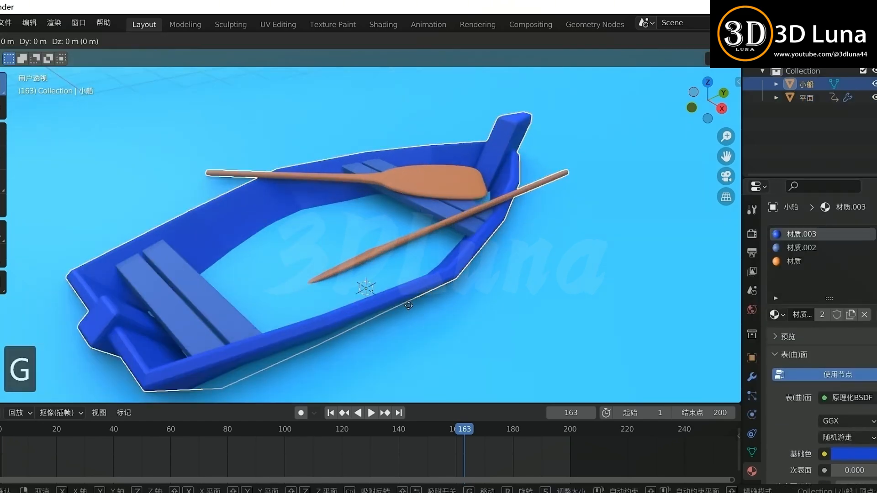
key(z)
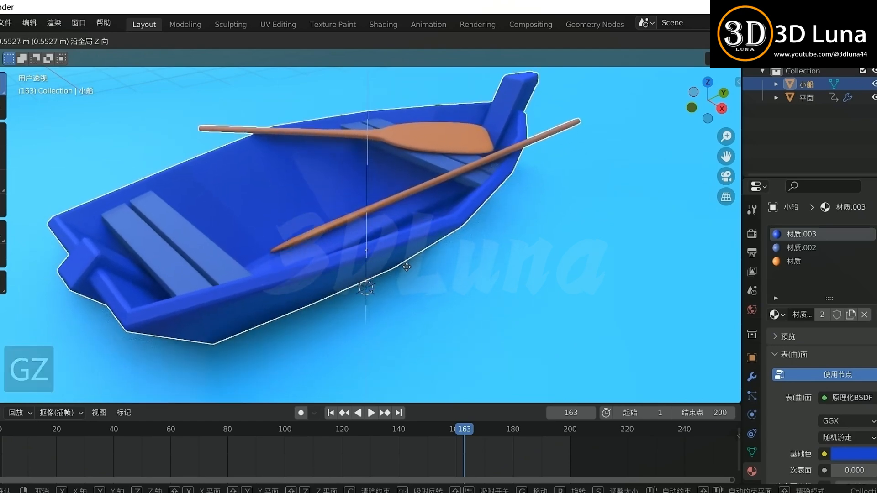
click(406, 267)
middle_drag(433, 265, 465, 247)
key(g)
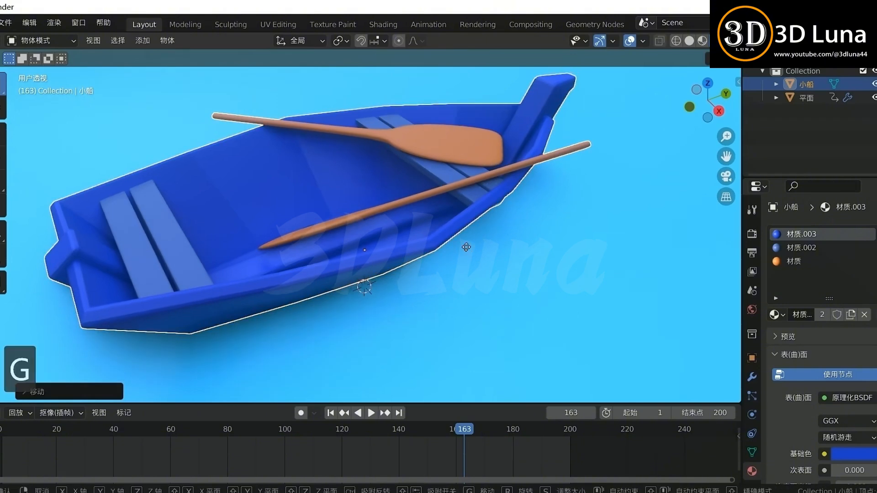
key(z)
click(455, 259)
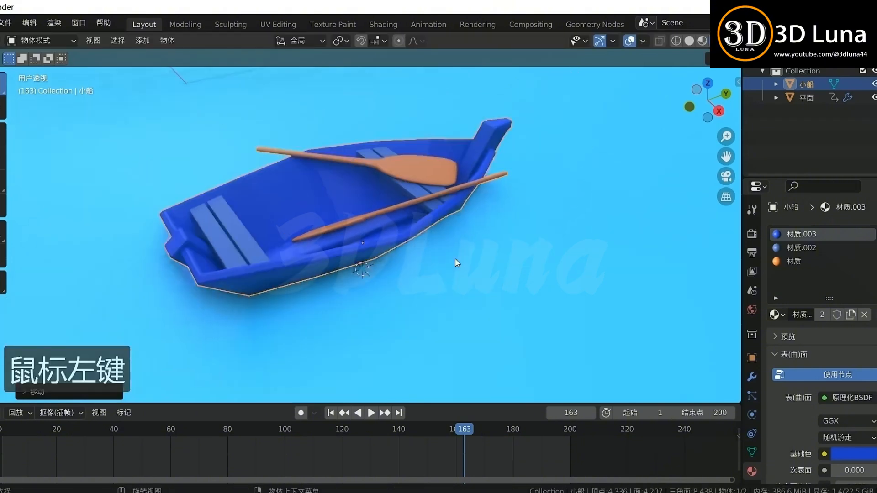
Play the wave animation and check how the water passes around and through the boat.
middle_drag(455, 258, 409, 272)
click(522, 207)
scroll(471, 267, down, 2)
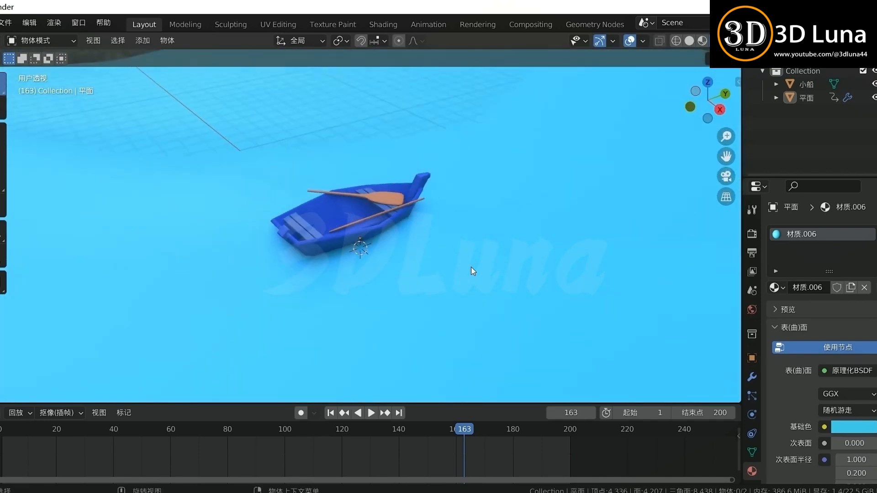
scroll(471, 267, down, 2)
scroll(400, 254, up, 2)
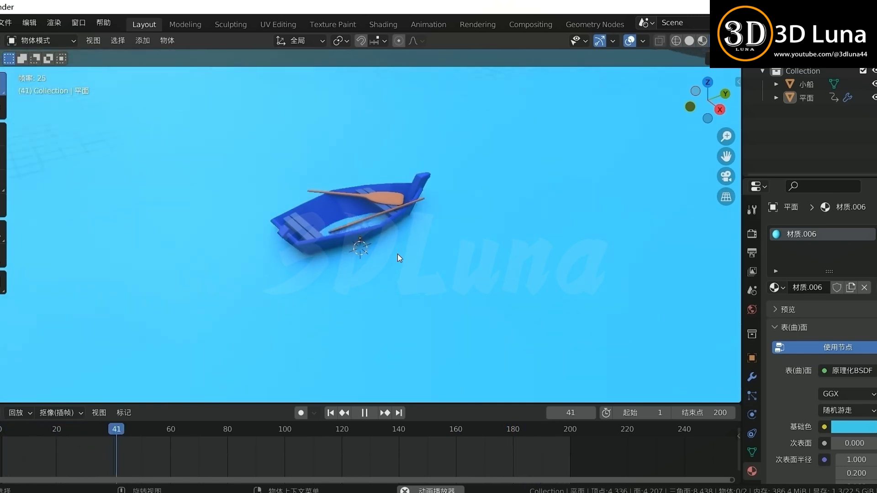
key(space)
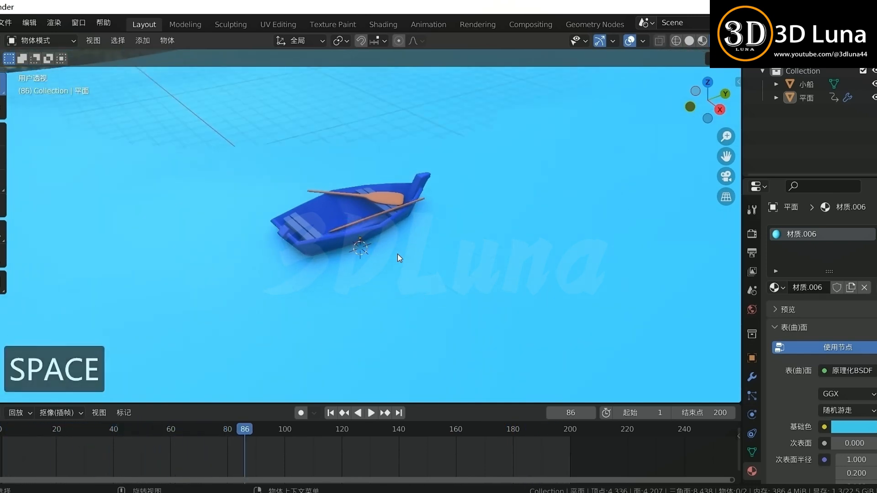
Select the boat and return the timeline to frame 1.
scroll(397, 254, up, 3)
click(410, 261)
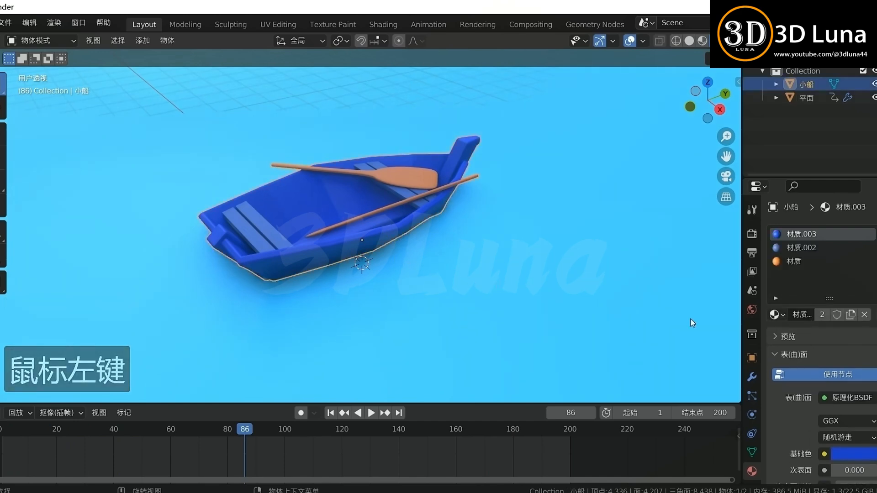
drag(250, 429, 1, 456)
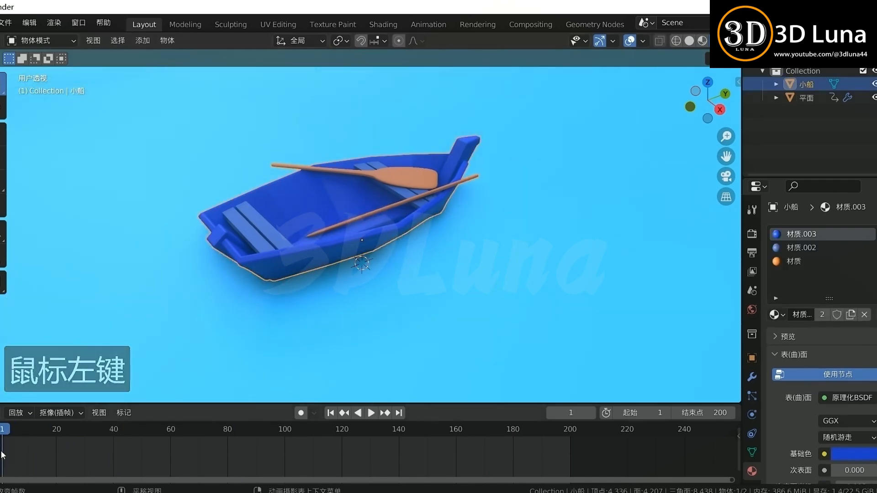
middle_drag(364, 223, 516, 233)
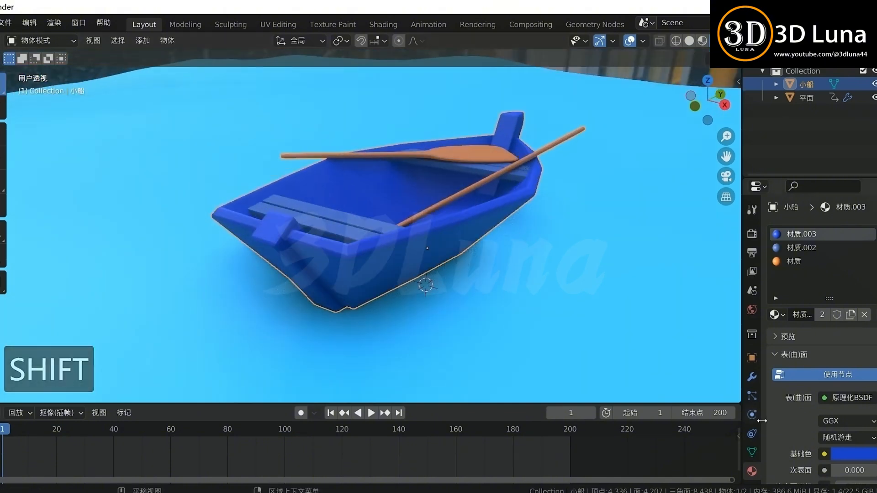
Add a Shrinkwrap object constraint to the boat with the wave plane as its target.
click(752, 377)
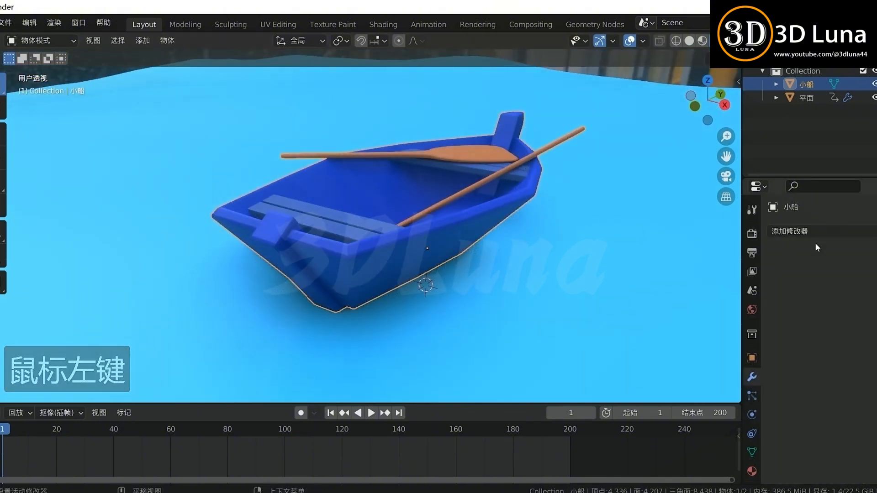
click(827, 228)
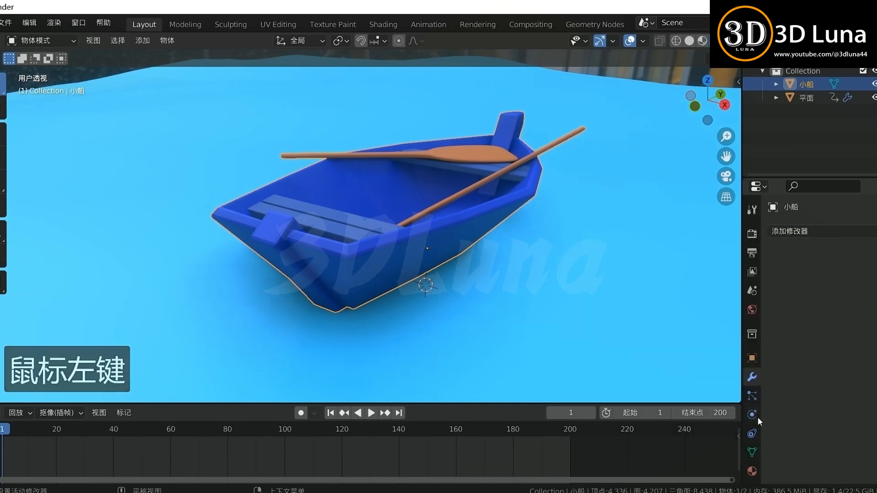
click(753, 433)
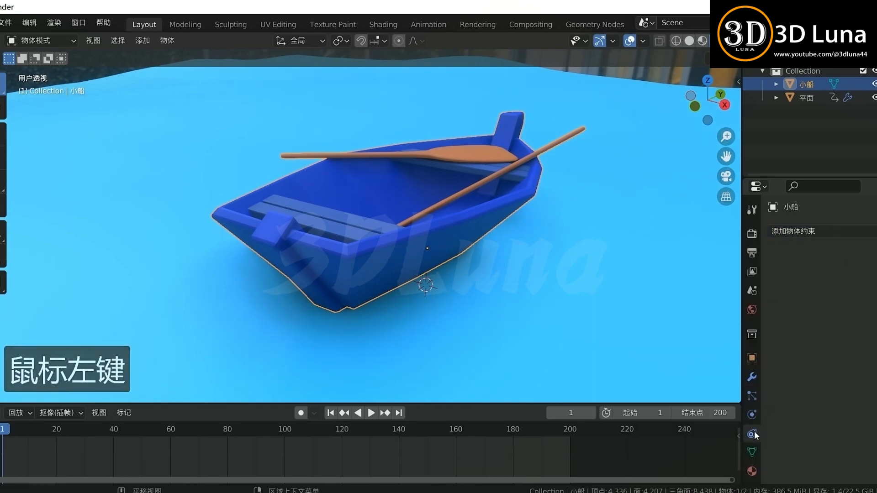
click(825, 233)
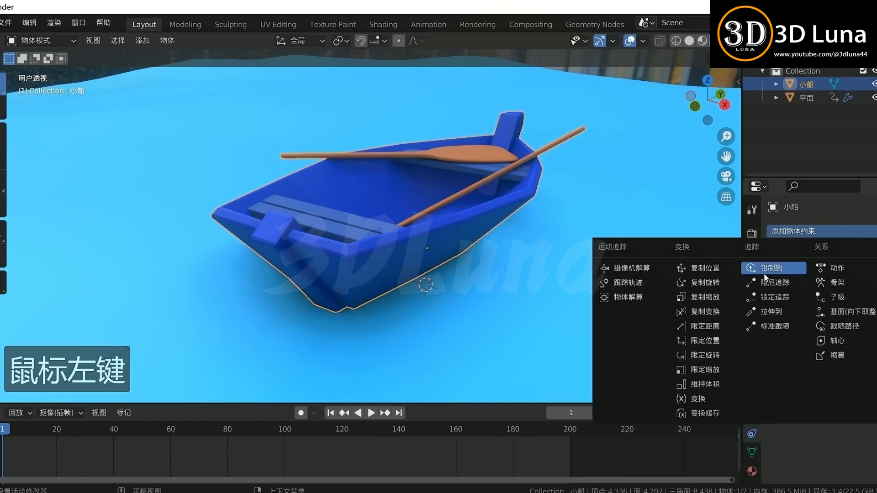
click(828, 356)
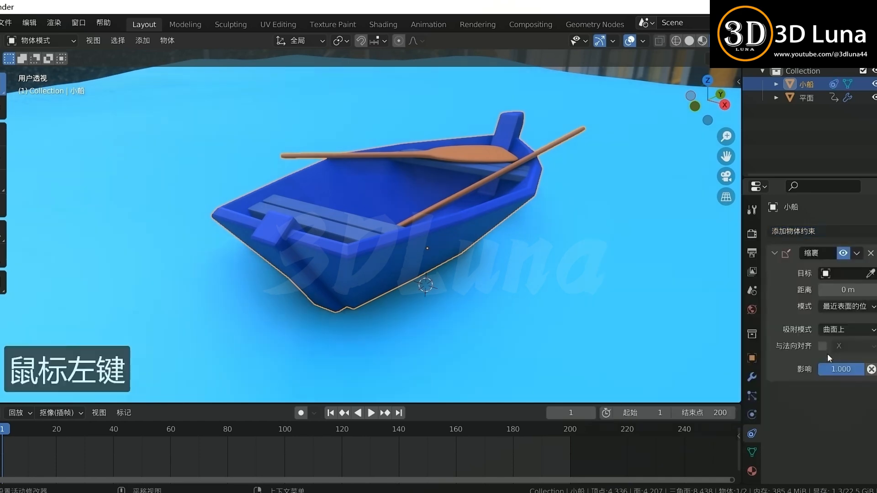
middle_drag(551, 313, 513, 313)
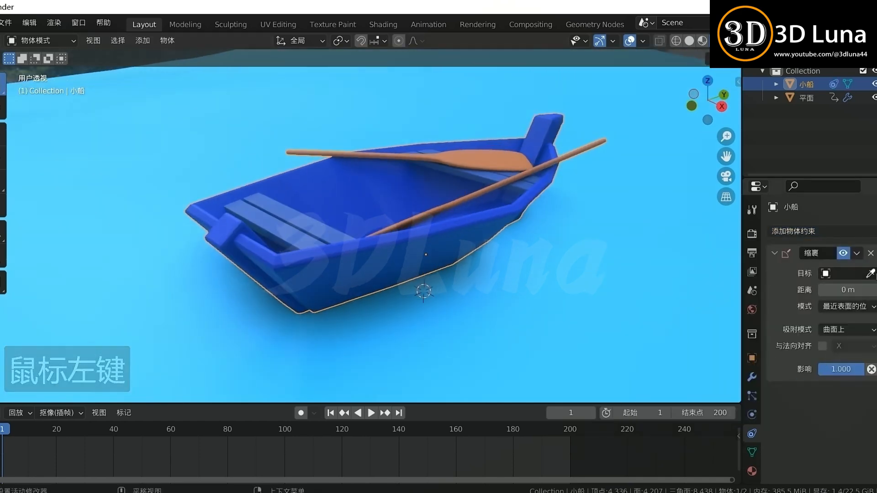
click(870, 273)
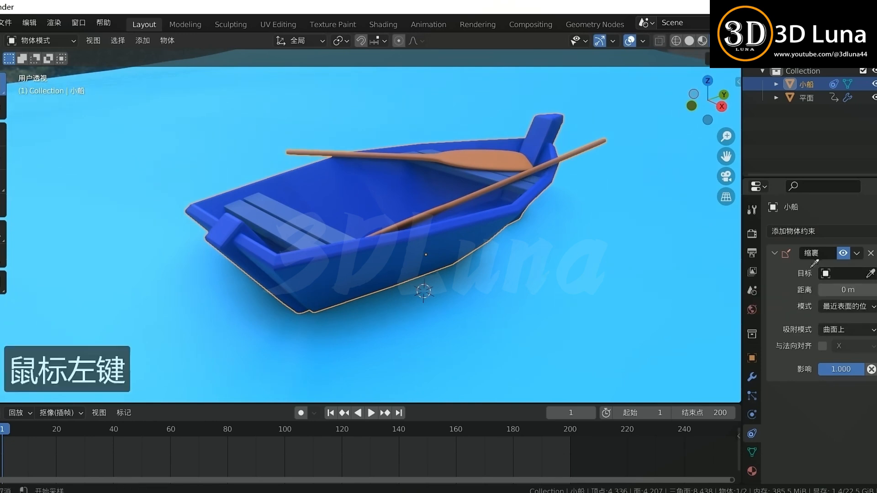
click(647, 259)
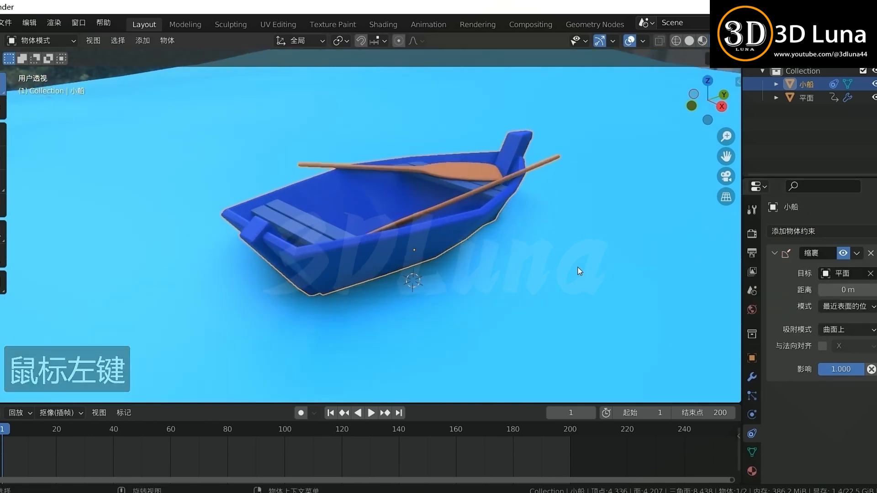
Examine the Shrinkwrap constraint's distance, mode and snap mode settings, keeping the nearest surface point mode.
scroll(579, 271, up, 1)
mouse_move(597, 289)
middle_down()
mouse_move(565, 270)
mouse_move(566, 249)
mouse_move(600, 240)
mouse_move(585, 286)
middle_up()
mouse_move(848, 290)
mouse_down()
mouse_move(870, 289)
mouse_move(848, 290)
mouse_up()
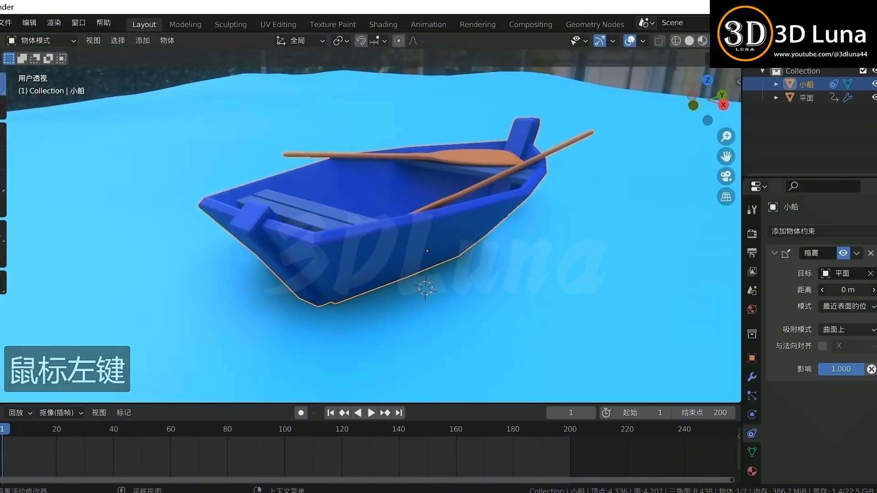
middle_drag(567, 272, 589, 286)
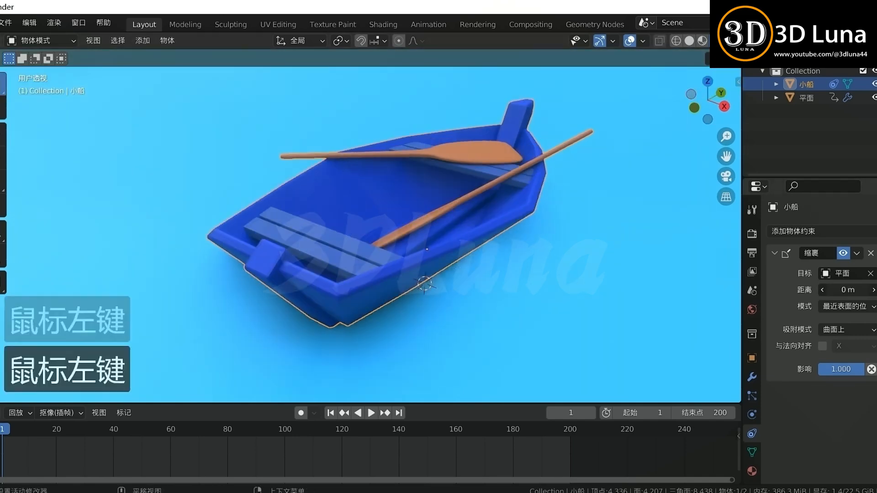
mouse_move(855, 289)
mouse_down()
mouse_move(872, 289)
mouse_move(854, 289)
mouse_up()
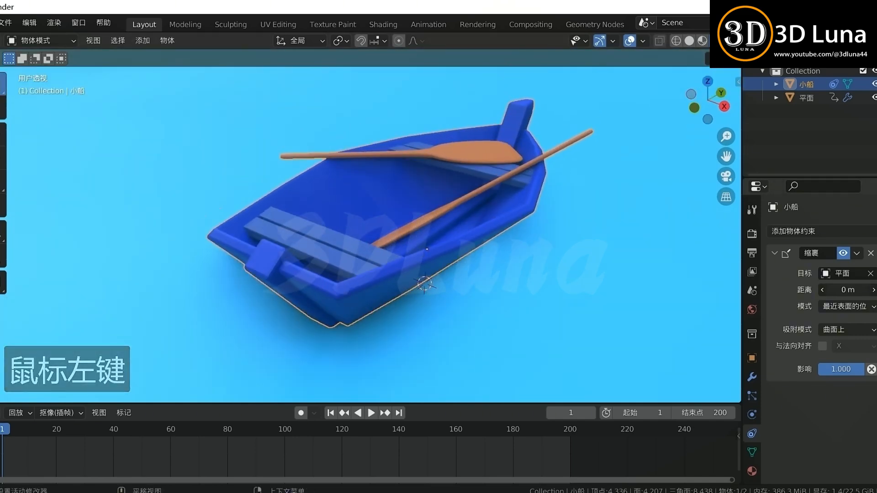
click(846, 306)
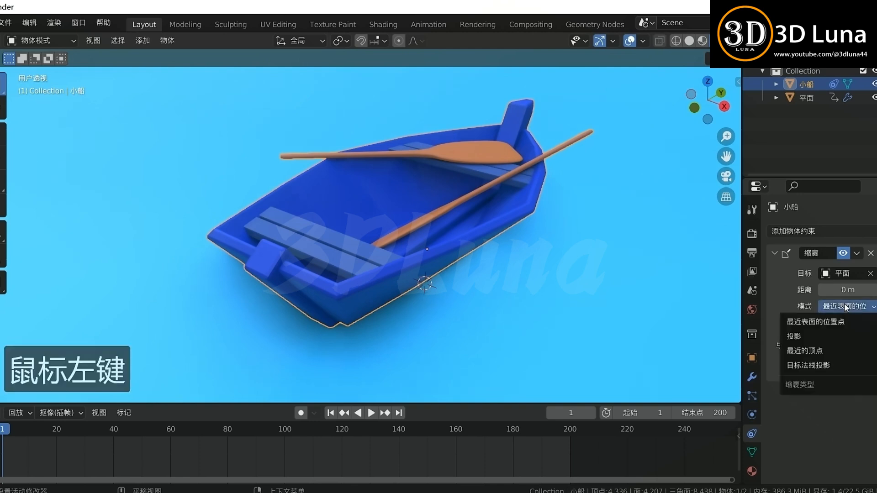
click(815, 321)
click(847, 330)
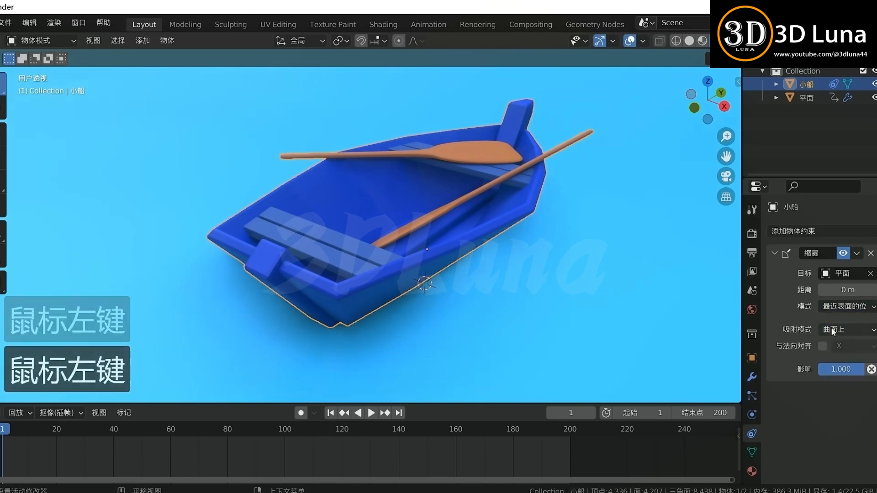
Play the animation from a low view and check how the constrained boat follows the moving waves.
middle_drag(542, 295, 547, 274)
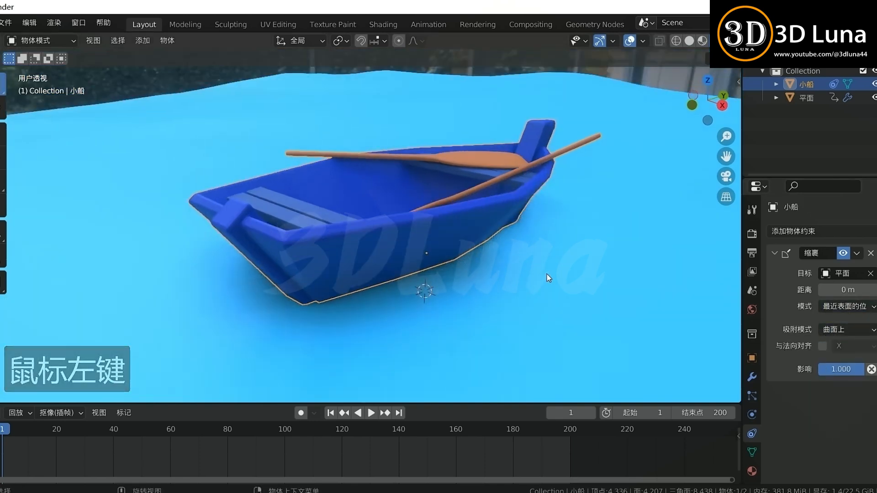
scroll(548, 273, down, 3)
key(space)
click(625, 94)
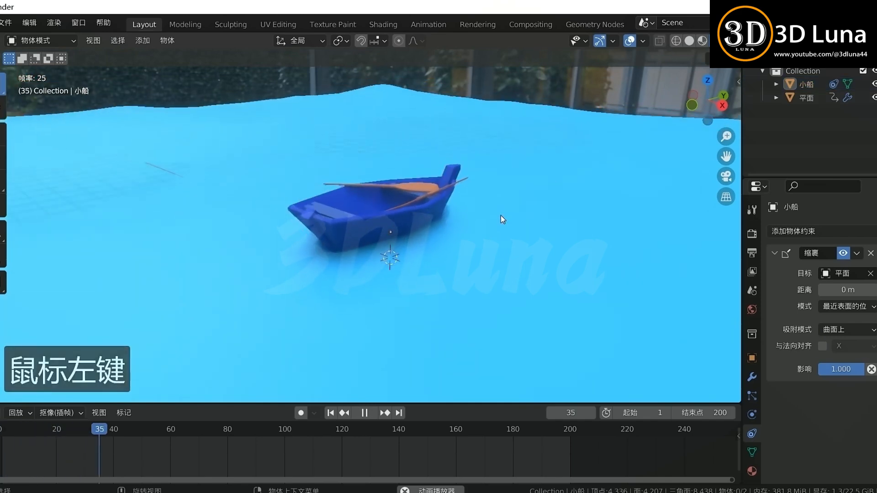
scroll(503, 224, up, 3)
mouse_move(504, 227)
middle_down()
mouse_move(544, 245)
mouse_move(637, 222)
mouse_move(552, 240)
mouse_move(492, 232)
middle_up()
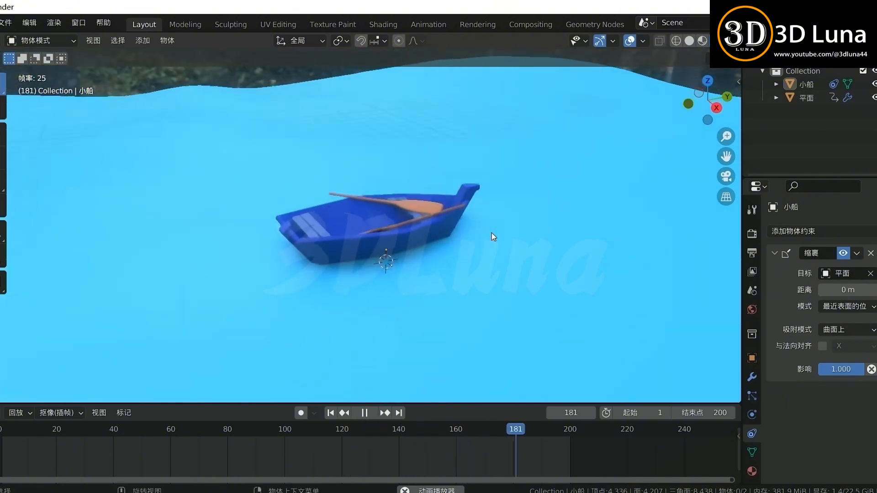
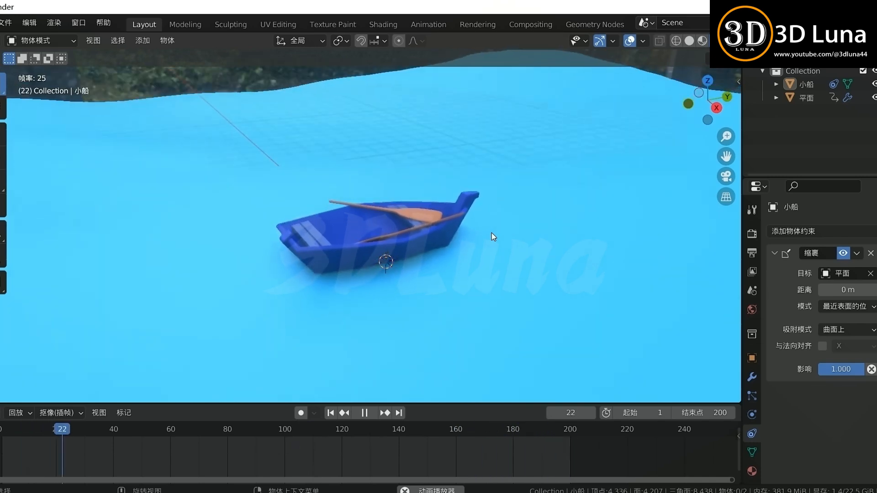
key(space)
click(523, 245)
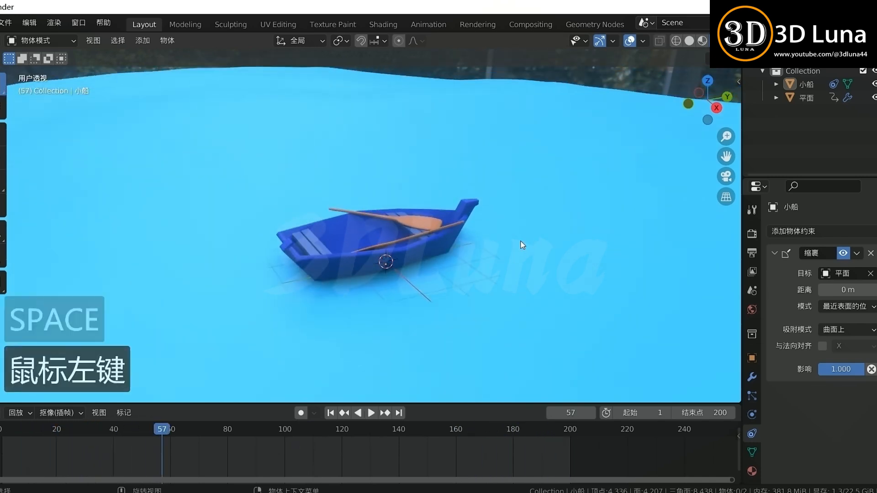
Try a dark navy base colour on the water plane's material.
click(751, 471)
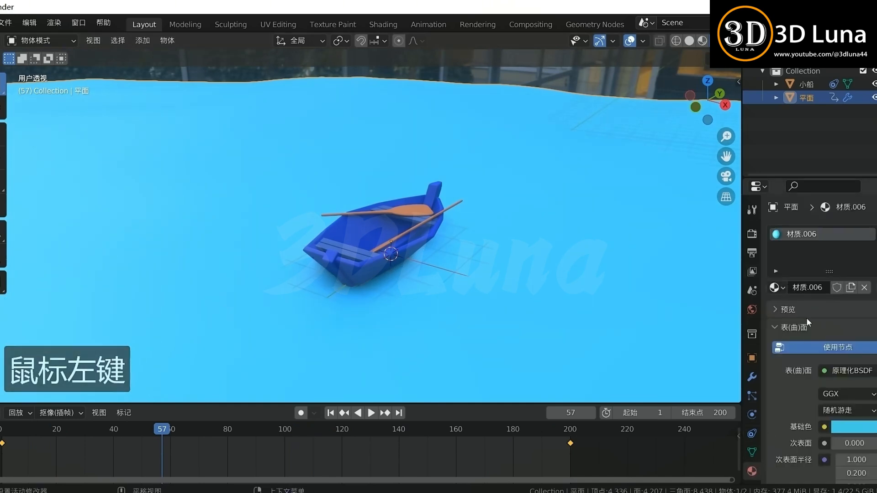
click(839, 429)
drag(837, 264, 867, 307)
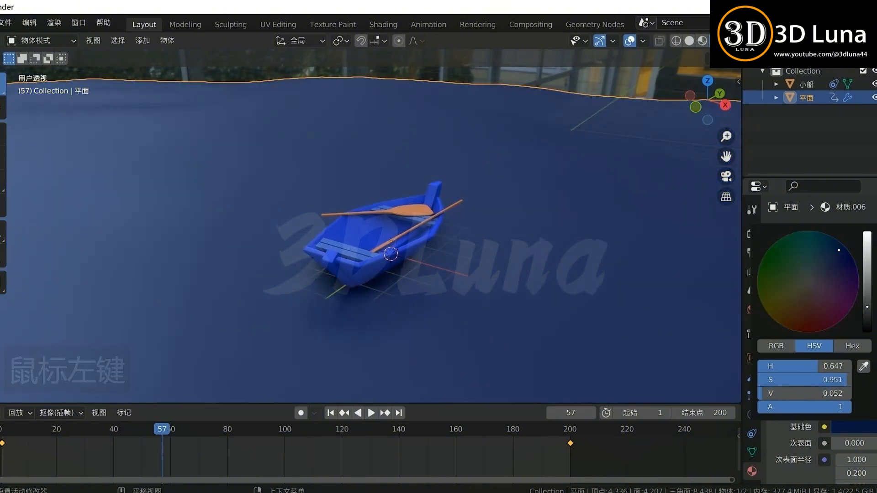
key(ctrl+z)
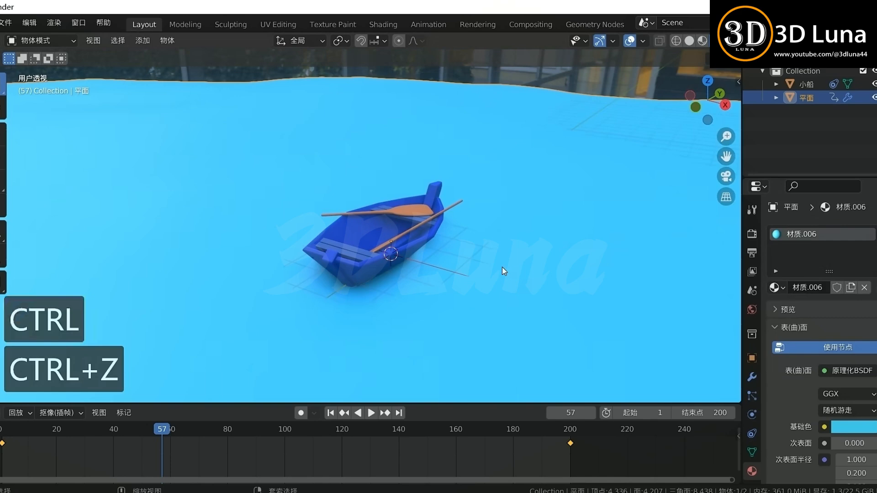
Change the water plane material's base colour to a bright, saturated azure blue.
click(853, 428)
drag(816, 252, 823, 239)
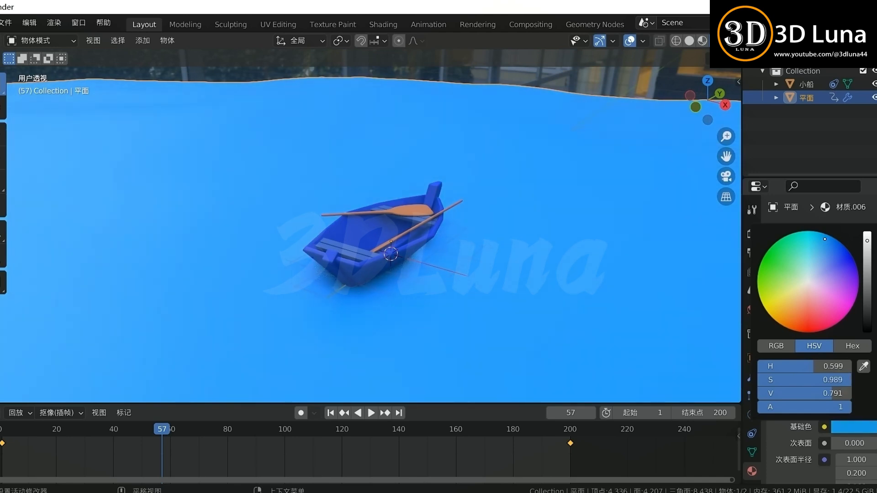
drag(822, 239, 826, 238)
Set the water material's specular to 0.449 and its roughness to 0.837.
middle_drag(554, 177, 543, 198)
scroll(787, 421, down, 8)
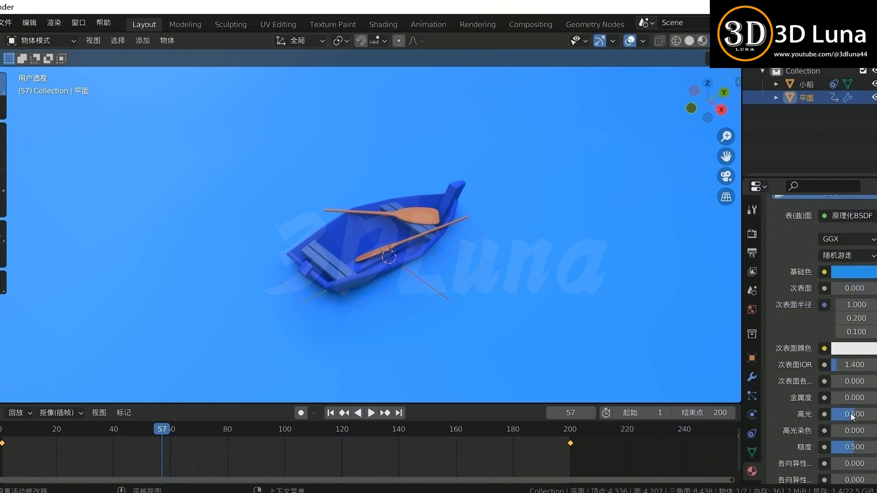
drag(850, 412, 868, 441)
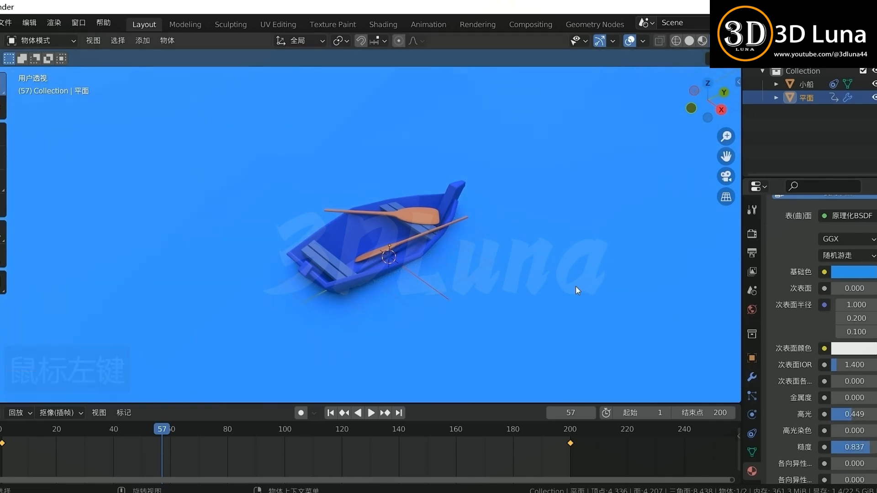
Play the animation and check the recoloured water with the floating boat, from close up and farther away.
scroll(485, 267, up, 1)
middle_drag(505, 275, 510, 266)
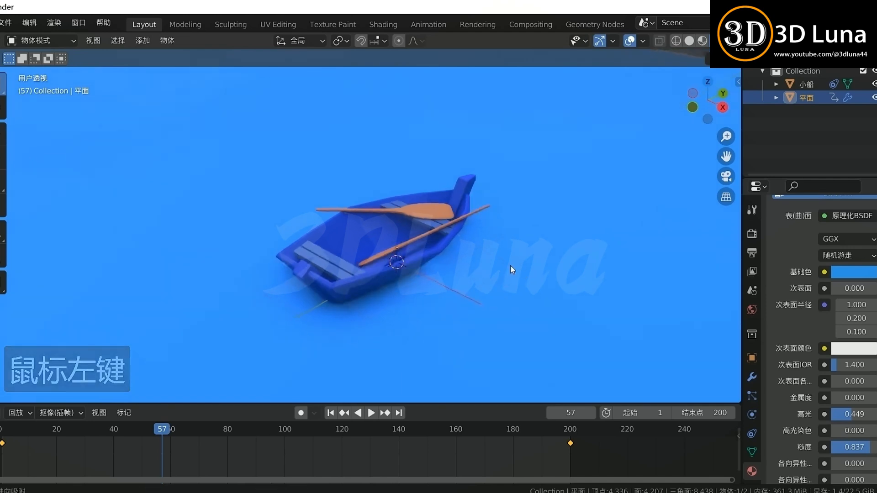
key(space)
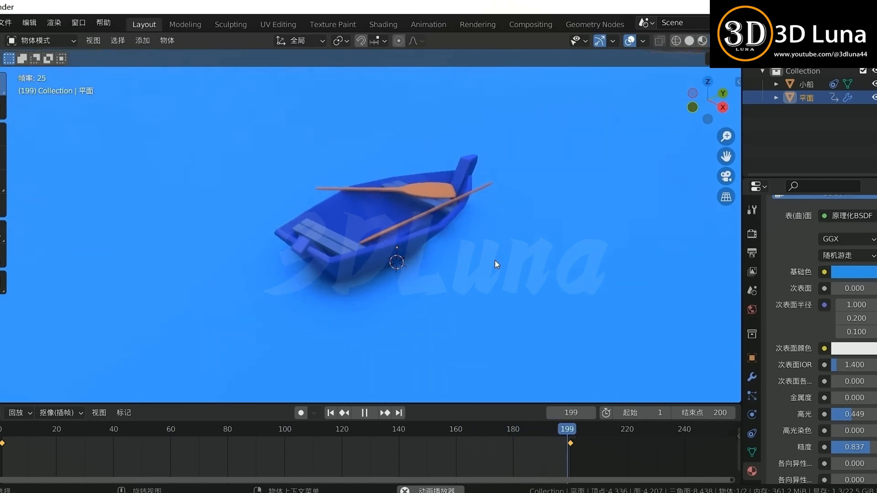
scroll(495, 259, down, 5)
middle_drag(495, 260, 462, 249)
click(456, 152)
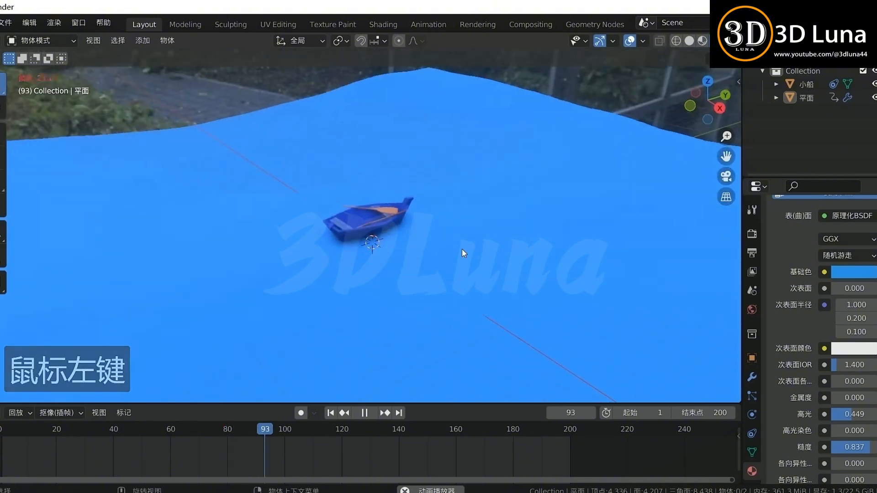
Hide the viewport overlays and bring the boat close into view while the animation plays.
click(642, 42)
click(628, 41)
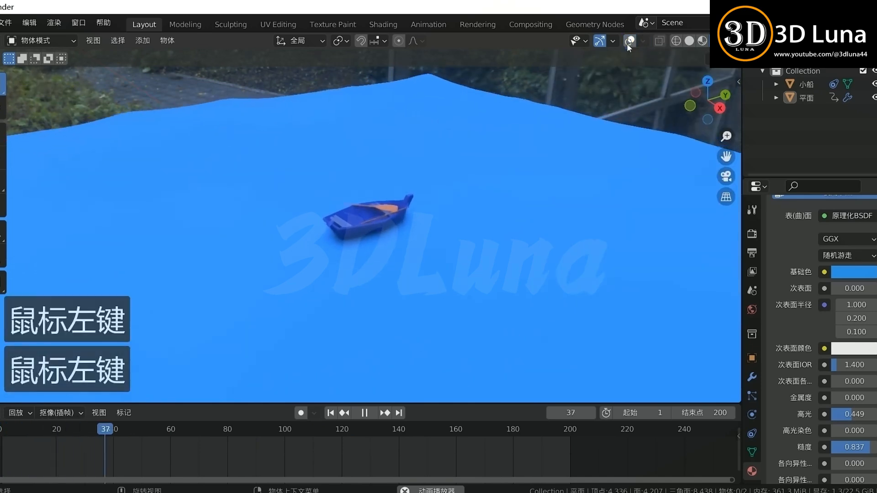
scroll(443, 189, up, 5)
middle_drag(483, 244, 508, 223)
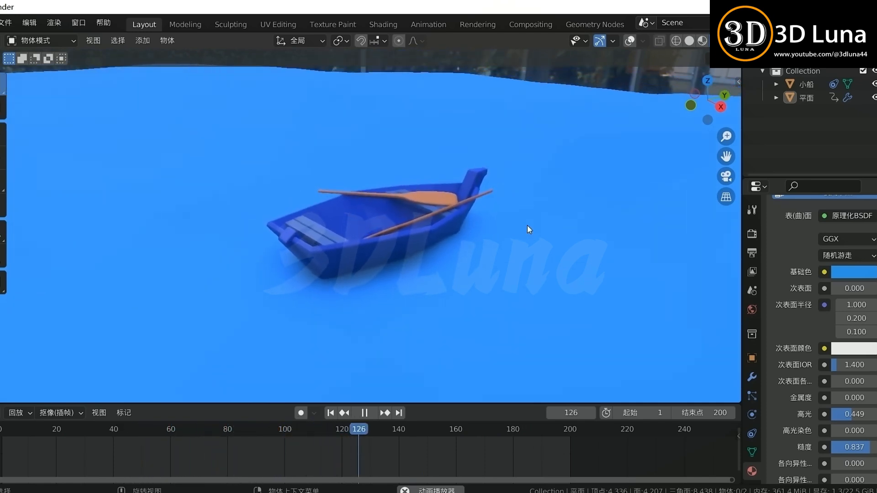
Stop the playback, return the timeline to frame 1 and leave the wave plane selected.
click(544, 222)
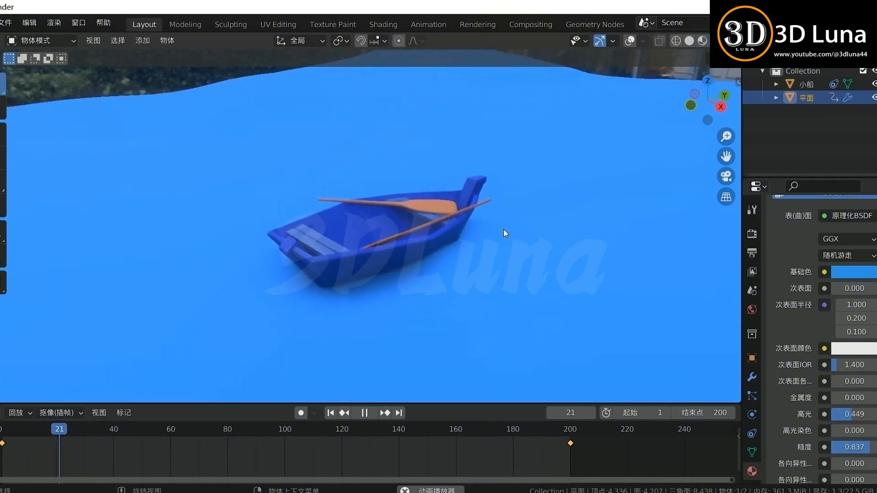
key(space)
click(24, 436)
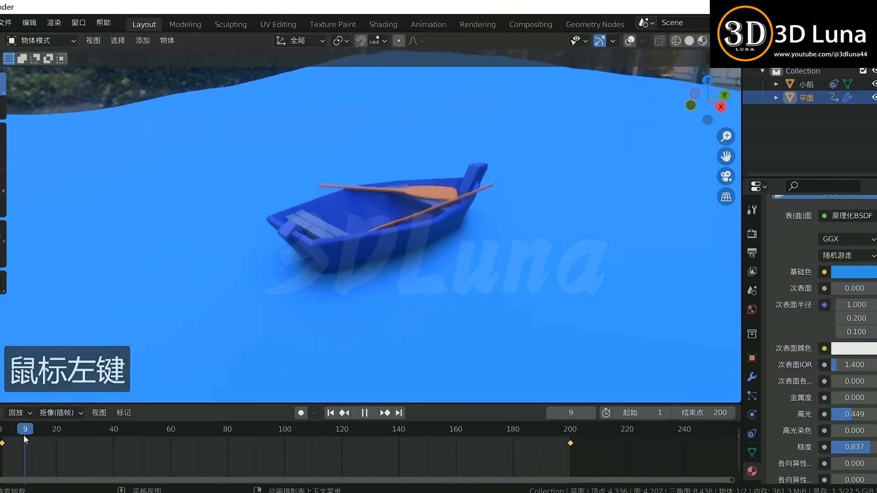
click(3, 441)
click(401, 222)
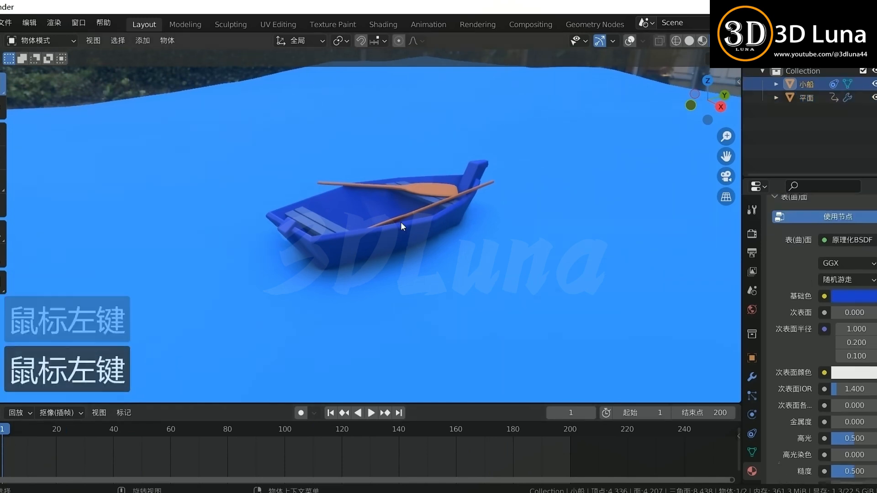
click(500, 265)
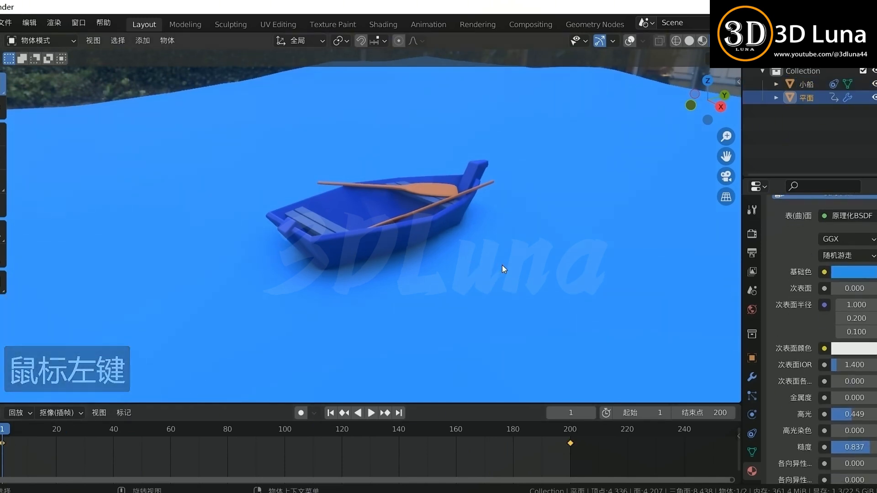
middle_drag(487, 221, 443, 228)
click(484, 232)
key(r)
right_click(492, 180)
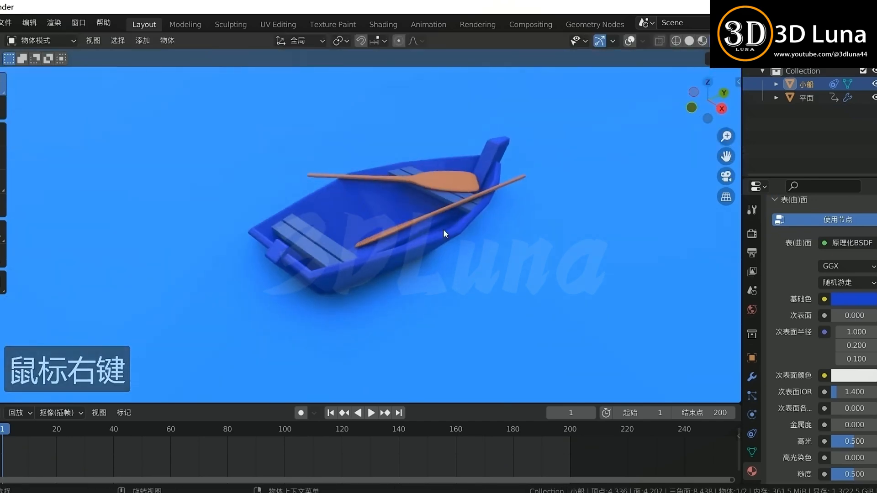
Play the animation and examine the boat's motion on the waves from a low side view and a wide view.
key(space)
middle_drag(467, 273, 459, 256)
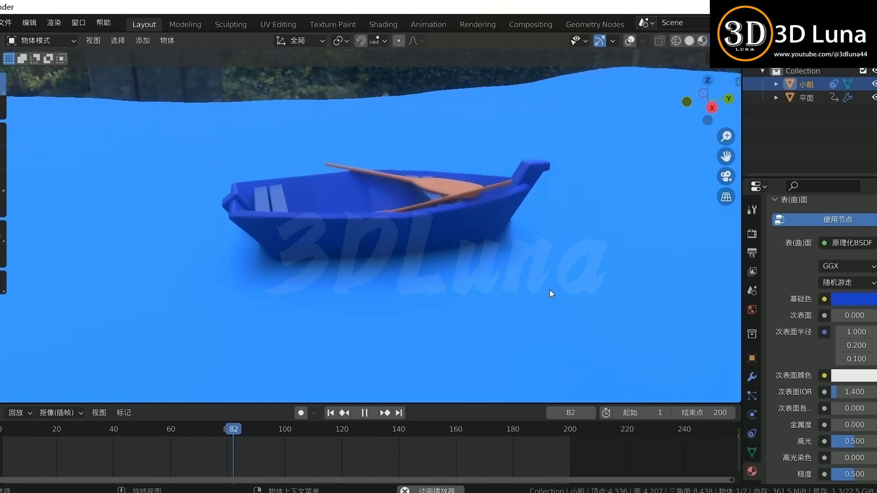
key(space)
scroll(804, 384, down, 10)
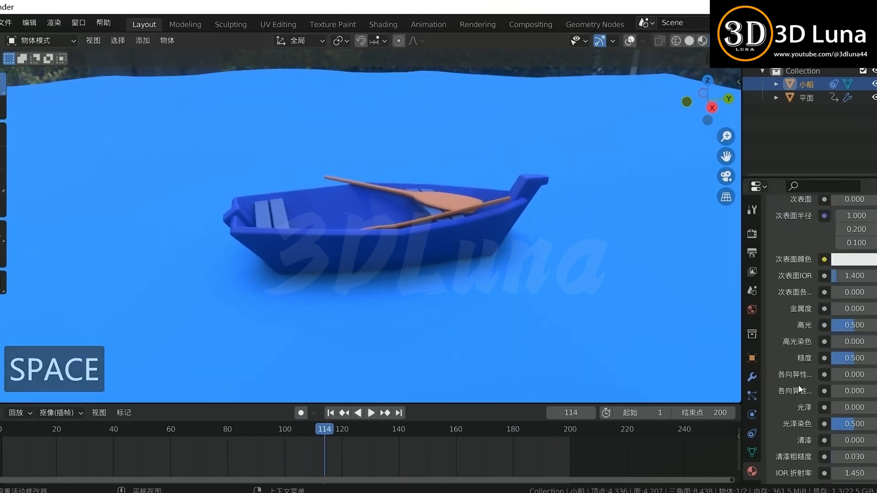
middle_drag(662, 361, 446, 303)
key(space)
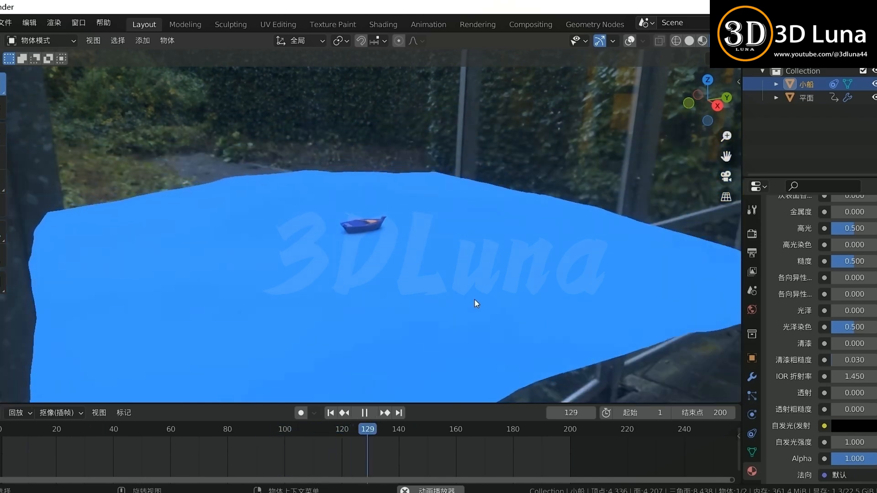
key(space)
Switch the viewport to solid shading and delete the wave plane.
click(549, 142)
click(423, 229)
scroll(423, 228, down, 5)
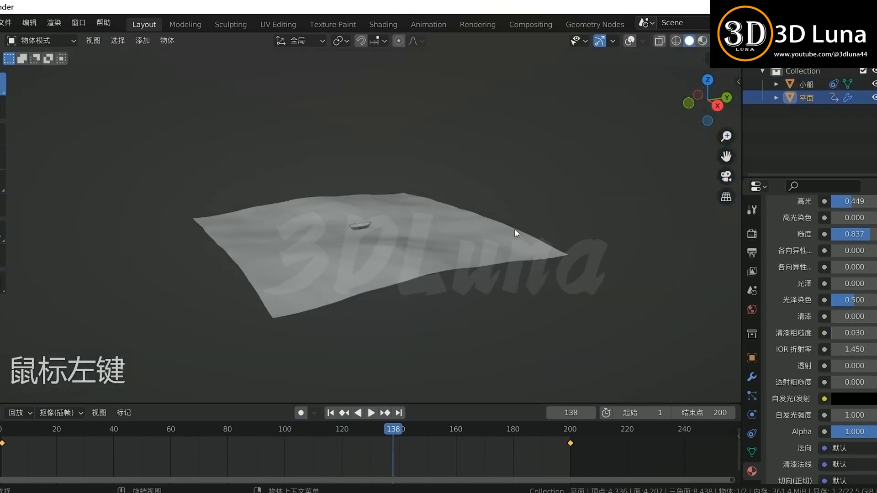
scroll(439, 232, up, 3)
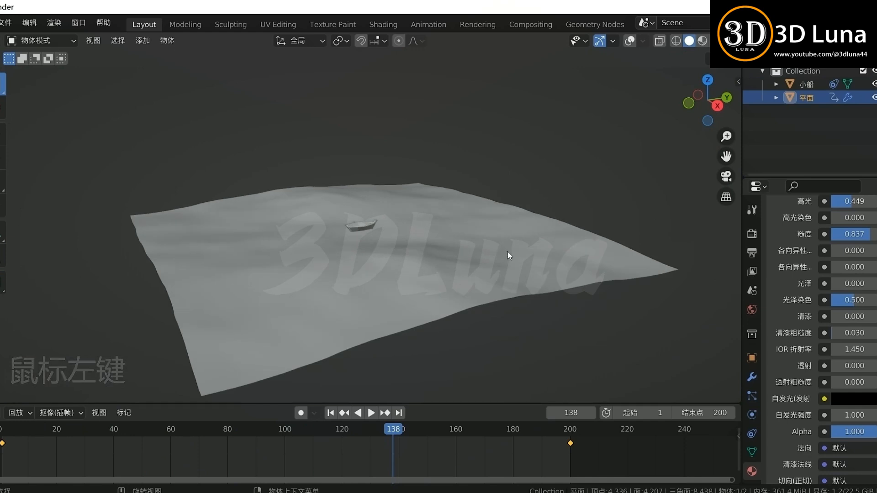
key(x)
click(464, 219)
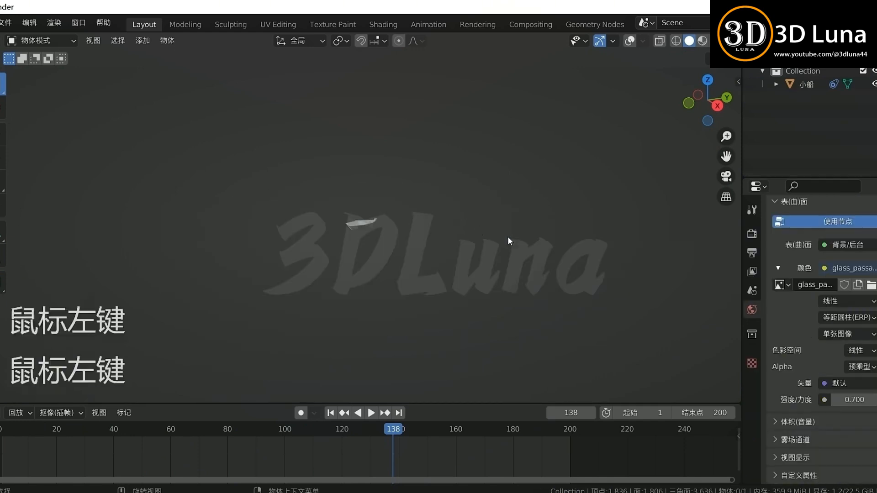
Hide the boat in the viewport and turn the viewport overlays back on.
mouse_move(427, 249)
middle_down()
mouse_move(464, 237)
mouse_move(430, 244)
middle_up()
click(470, 238)
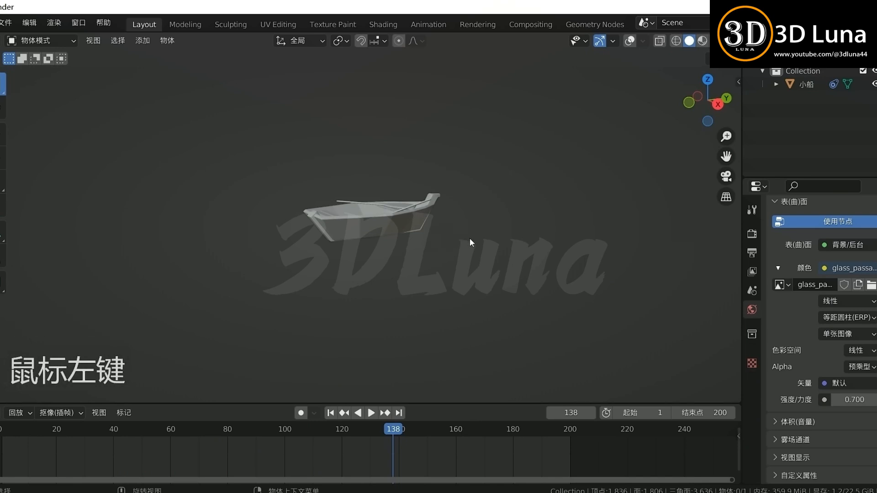
click(871, 86)
key(shift+a)
mouse_move(377, 252)
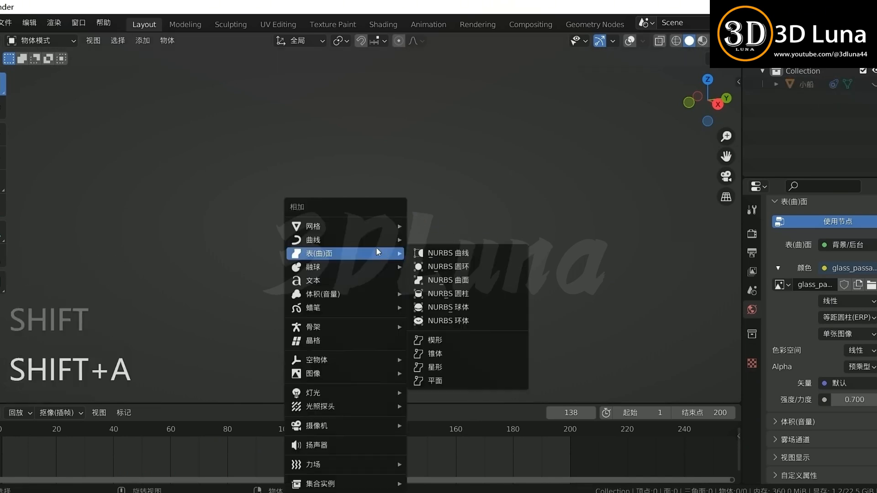
click(630, 41)
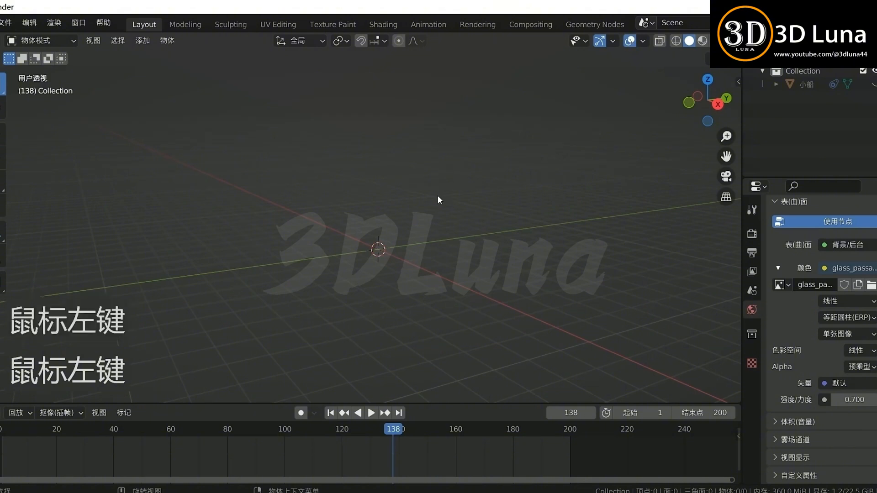
Add a cube at the world origin and scale it into a larger block flattened along Z.
key(shift+a)
mouse_move(398, 224)
click(458, 234)
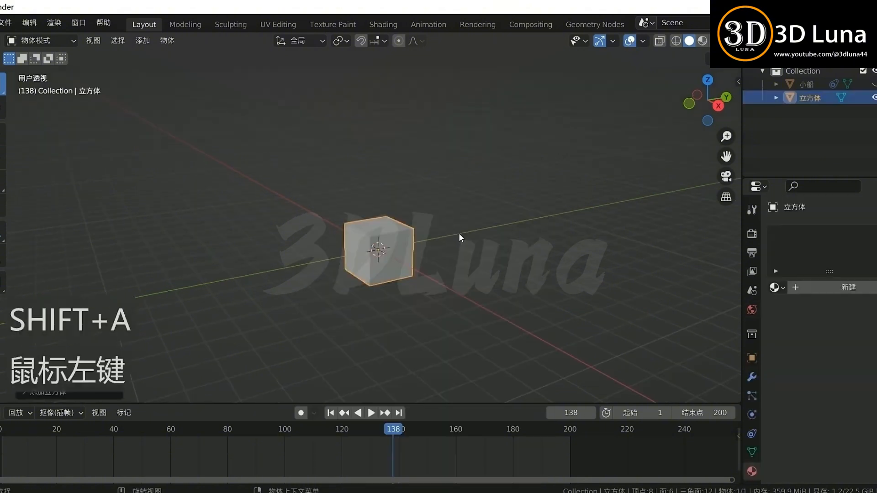
key(s)
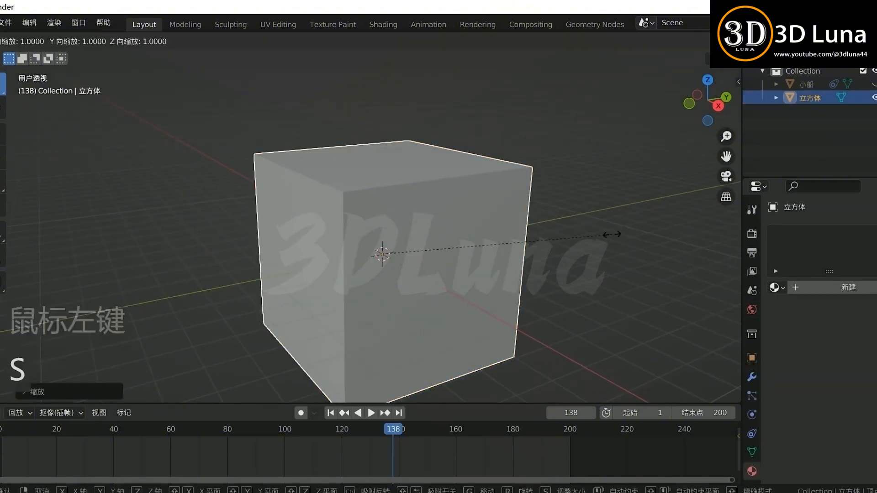
key(z)
click(461, 260)
Apply the scale of the flattened block.
key(ctrl+a)
click(461, 261)
click(421, 221)
Enter Edit Mode, select the block's top face and assign it to a new vertex group.
key(Tab)
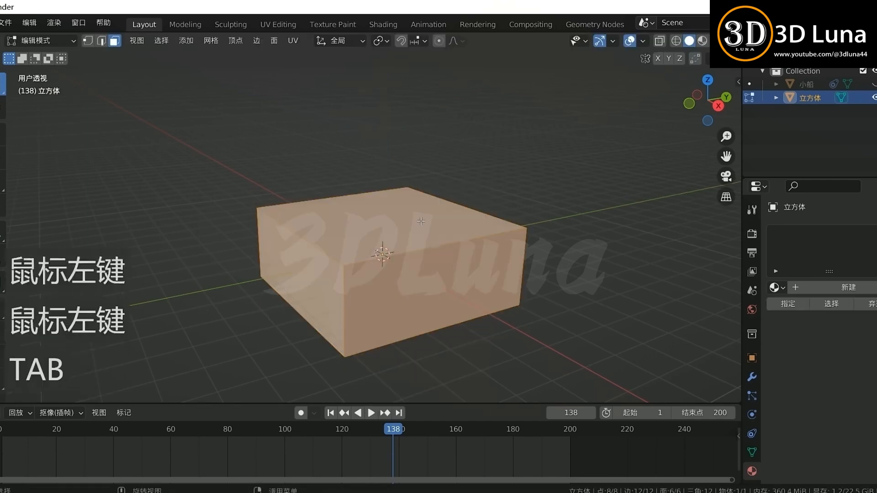
click(406, 216)
middle_drag(405, 216, 435, 237)
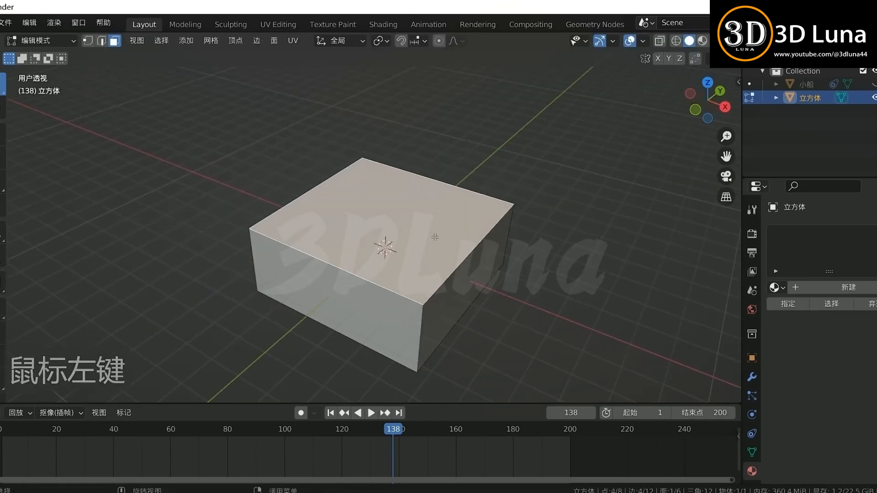
click(752, 452)
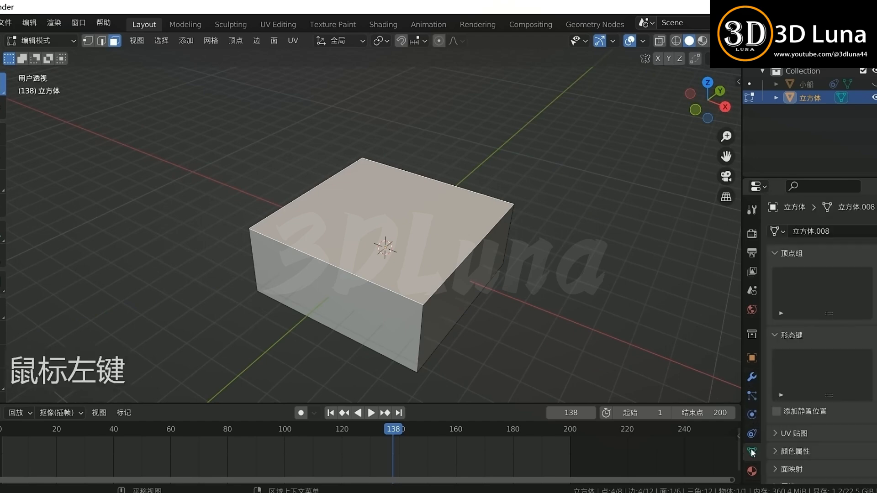
click(875, 273)
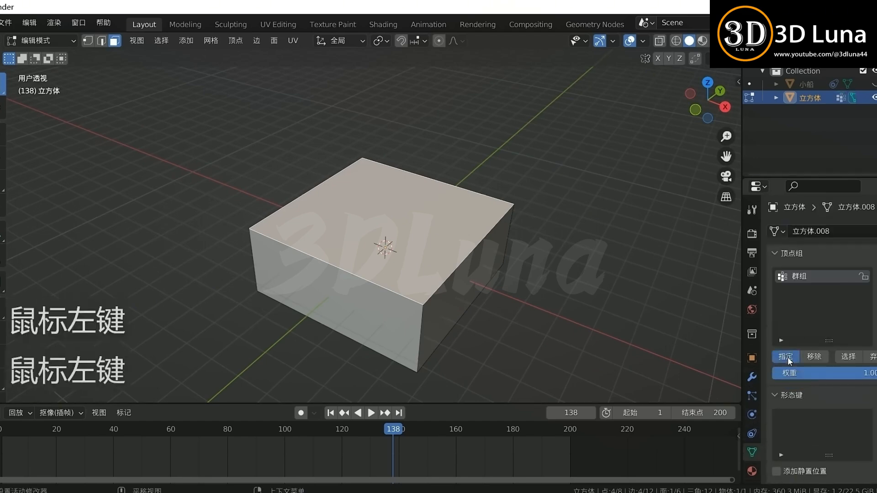
Subdivide the block's top face six times into a dense grid and return to Object Mode.
right_click(413, 229)
click(413, 229)
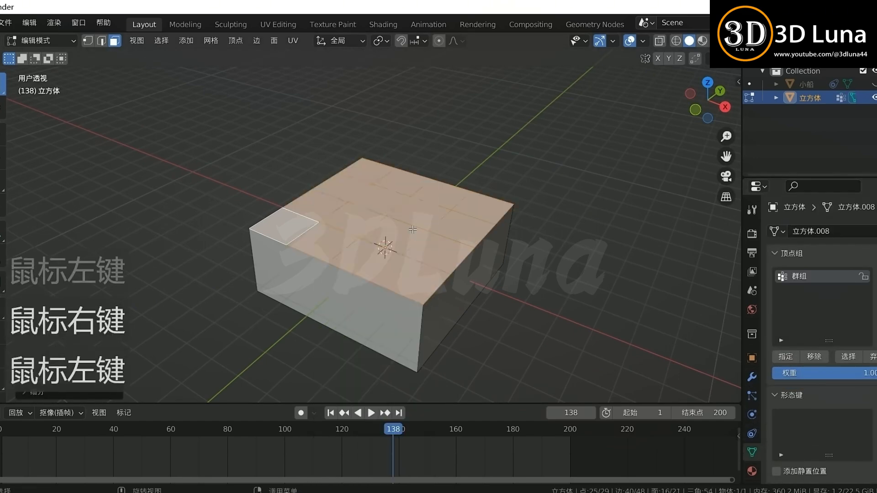
right_click(413, 229)
click(412, 229)
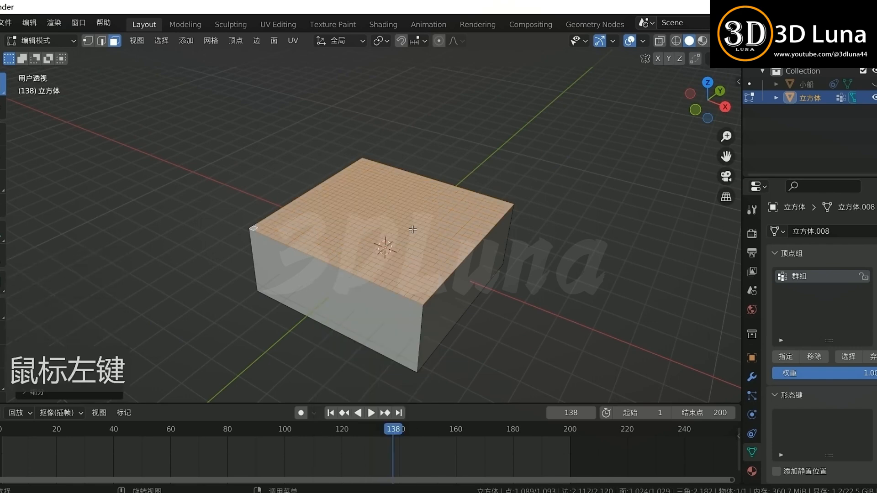
right_click(412, 229)
click(413, 230)
click(500, 259)
key(Tab)
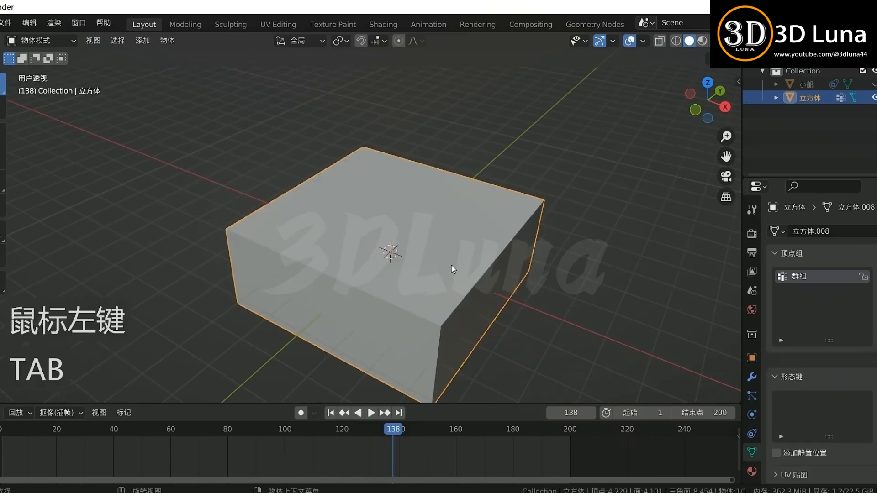
scroll(784, 436, down, 8)
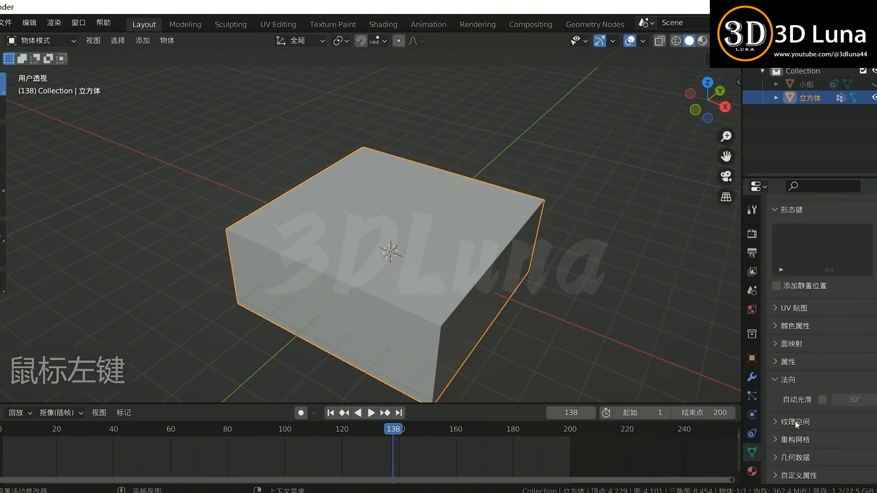
Apply smooth shading to the block and enable Auto Smooth at 30°.
right_click(467, 281)
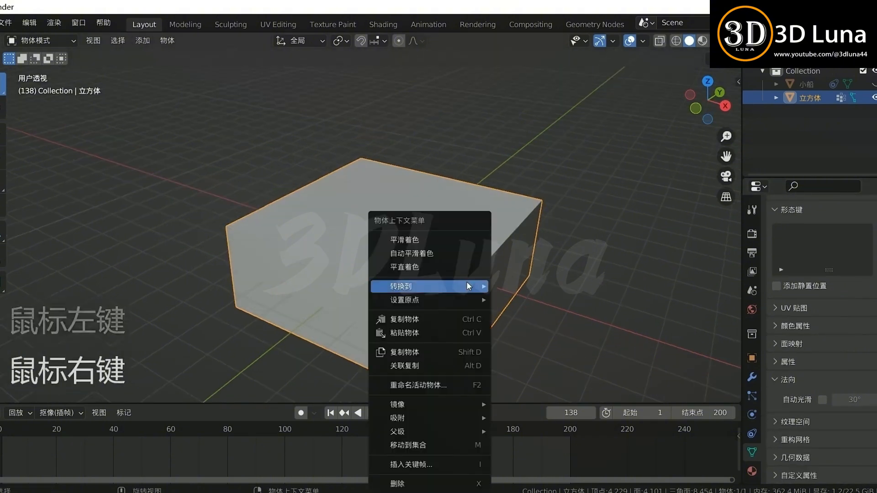
click(452, 242)
click(802, 401)
click(546, 297)
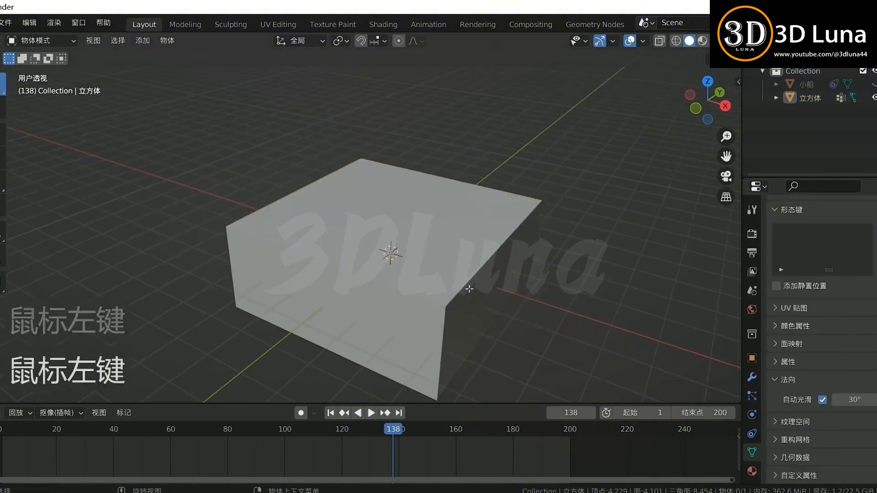
key(Tab)
key(Tab)
click(555, 298)
mouse_move(480, 301)
middle_down()
mouse_move(373, 297)
mouse_move(417, 276)
mouse_move(474, 302)
mouse_move(471, 310)
middle_up()
click(586, 309)
Add a plane and move it up along Z to just above the block's top face.
key(shift+a)
mouse_move(554, 199)
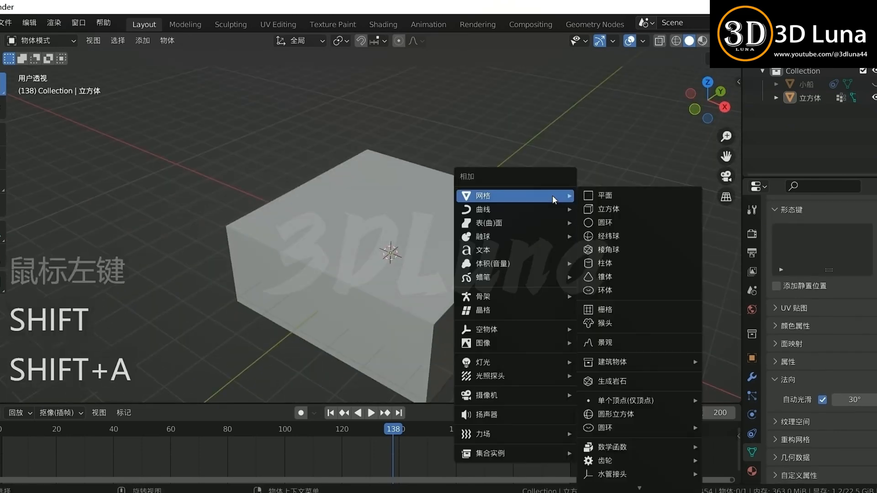
click(603, 195)
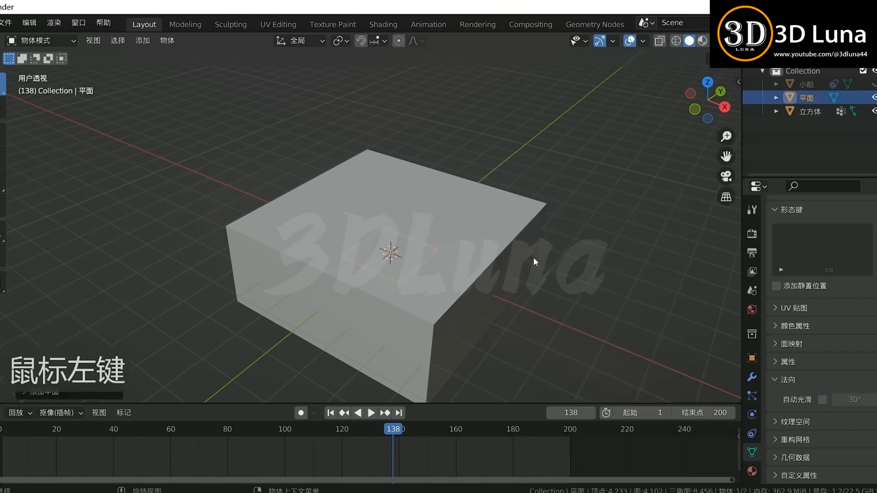
key(g)
key(z)
click(620, 297)
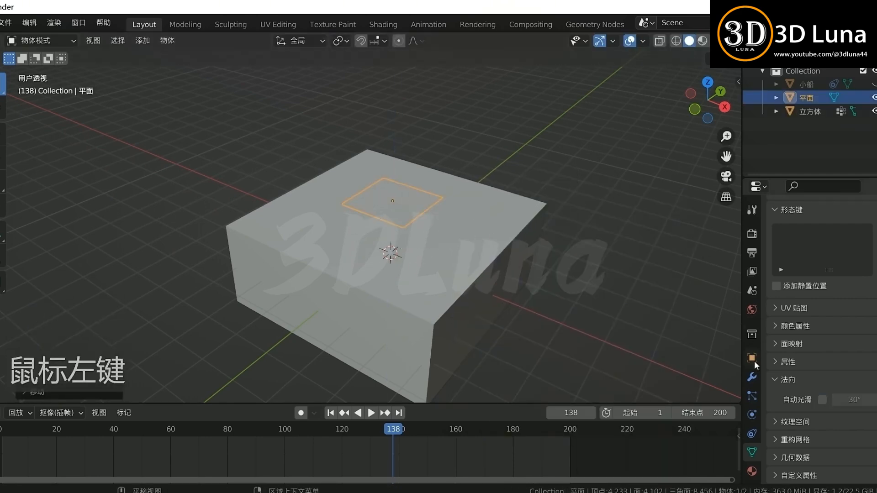
Add an Ocean modifier to the plane and scale the ocean down until it slightly overhangs the block's top.
click(752, 377)
click(807, 232)
click(846, 342)
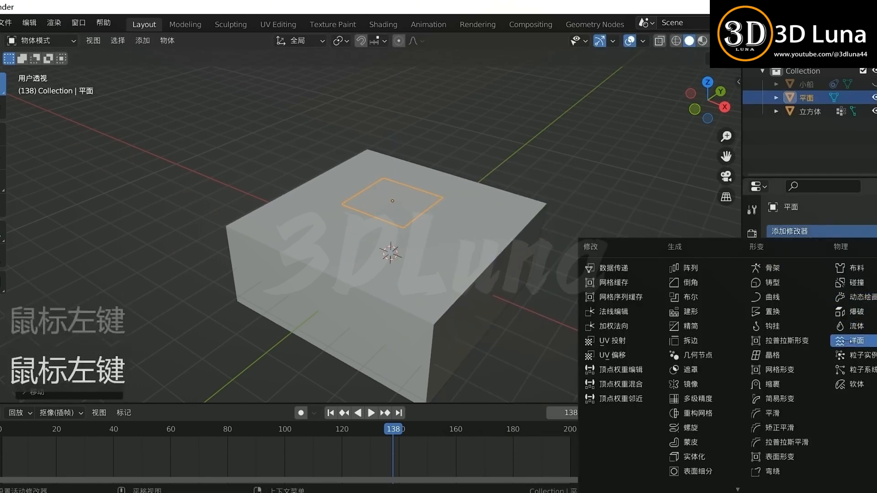
key(s)
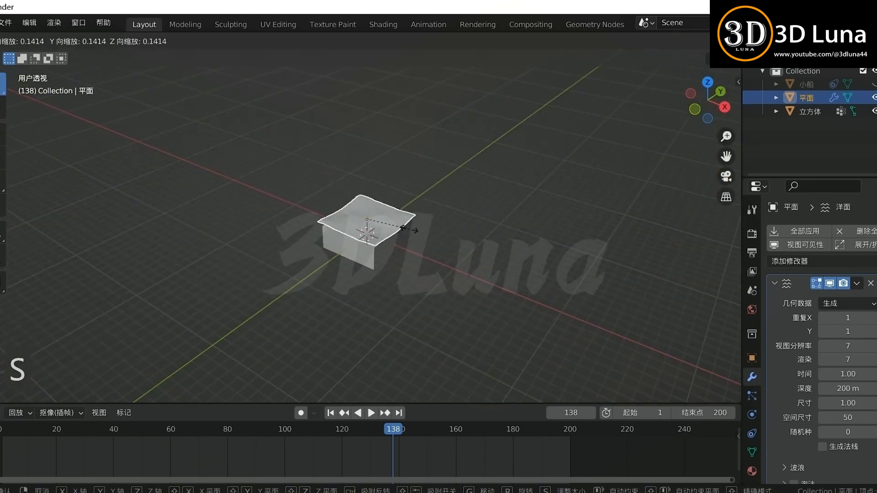
click(391, 233)
key(s)
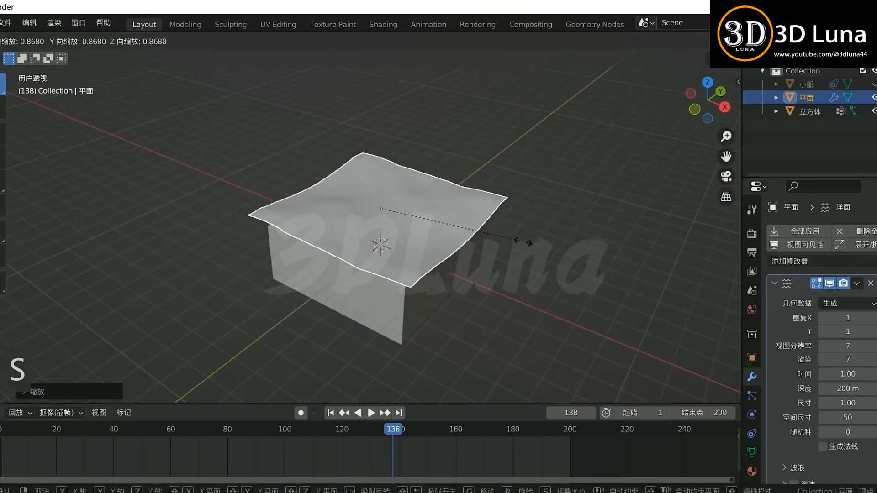
click(531, 246)
Show the boat as a size reference, scale the ocean plane and block up together, and hide the boat again.
mouse_move(531, 243)
middle_down()
mouse_move(502, 221)
mouse_move(583, 215)
mouse_move(578, 242)
mouse_move(493, 239)
middle_up()
click(874, 84)
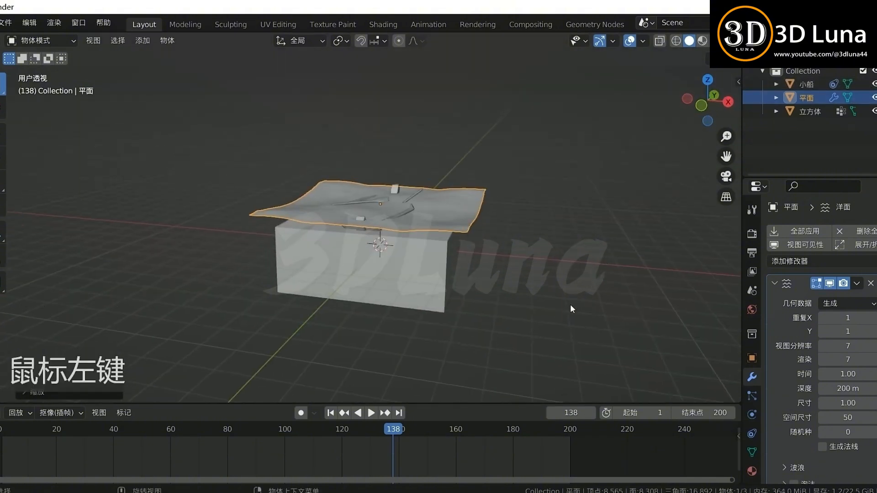
drag(575, 302, 448, 216)
key(s)
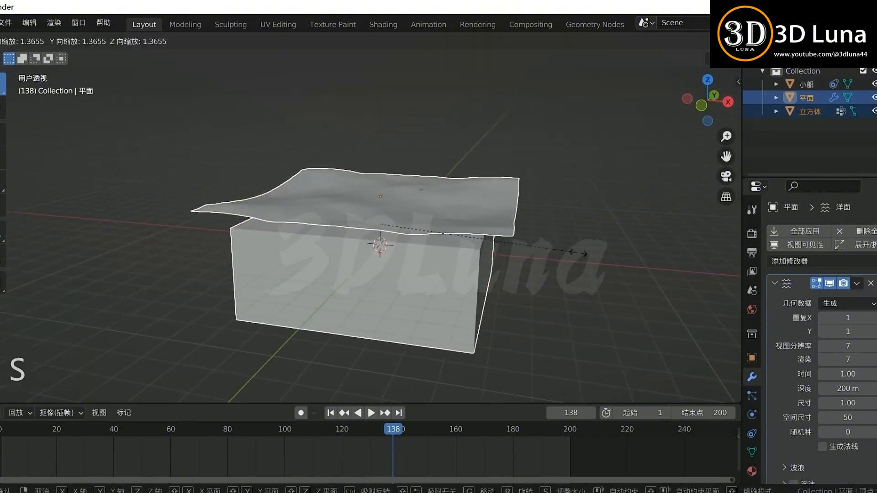
click(605, 256)
middle_drag(605, 256, 528, 241)
key(s)
click(587, 265)
middle_drag(587, 265, 470, 263)
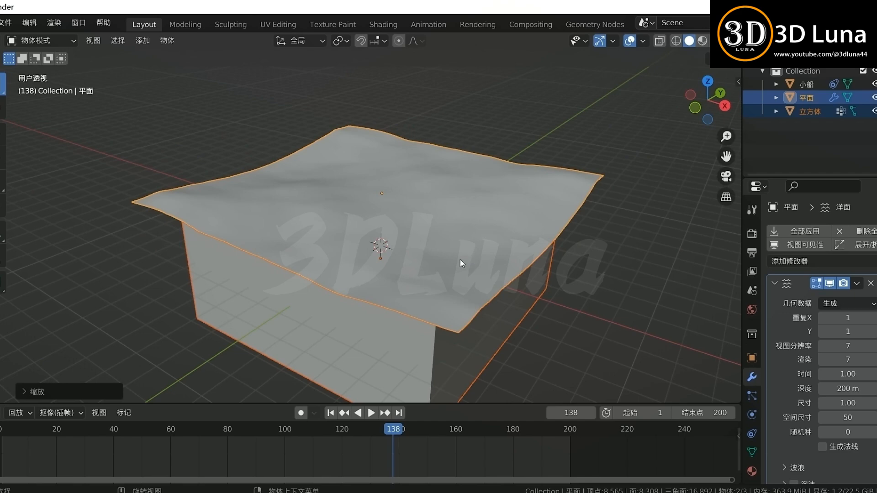
click(874, 84)
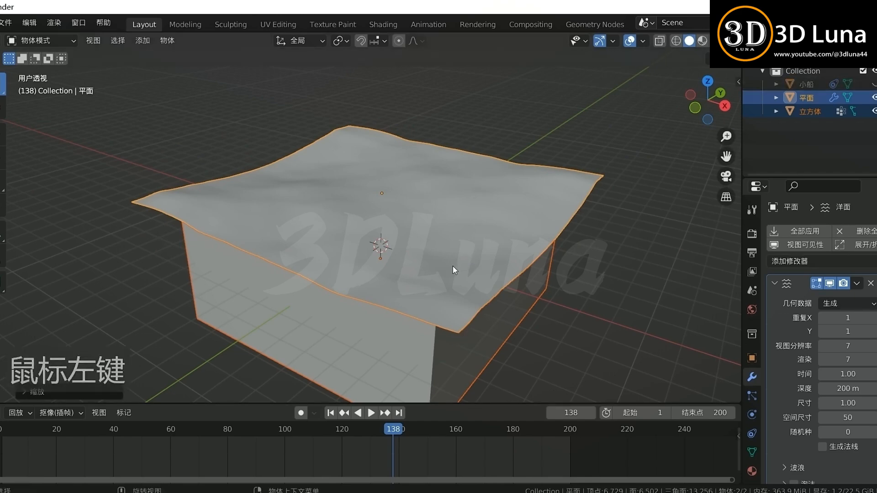
Select the ocean plane and keyframe its Ocean modifier Time at 1.00 on frame 1.
middle_drag(453, 266, 486, 232)
click(487, 232)
middle_drag(581, 219, 453, 370)
click(358, 413)
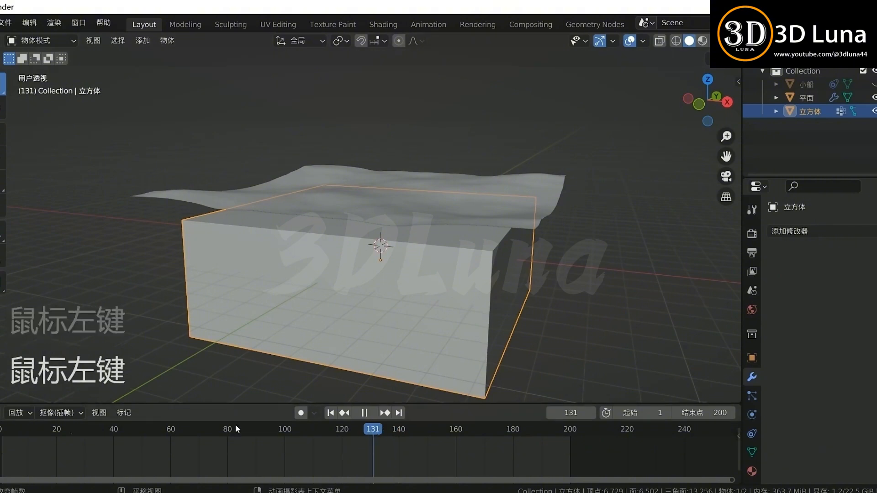
click(407, 205)
key(i)
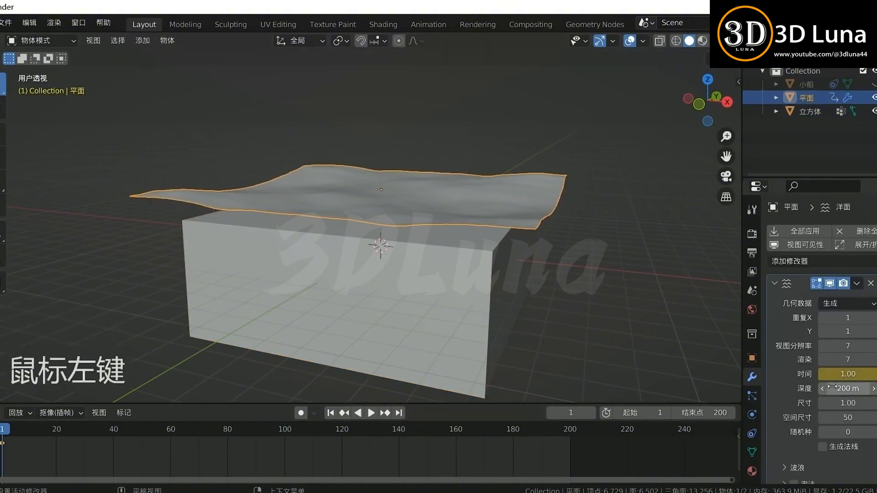
At frame 200, set the Ocean modifier's Time to 15 and keyframe it.
drag(4, 429, 416, 453)
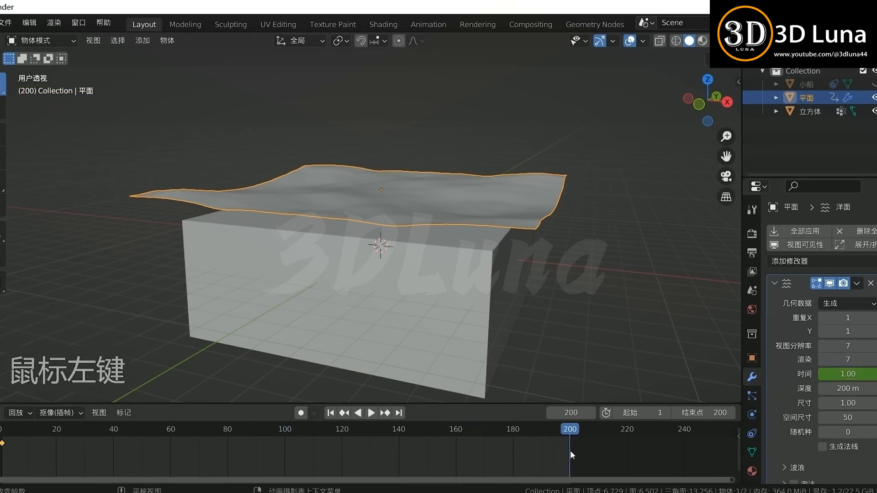
click(847, 374)
text(15)
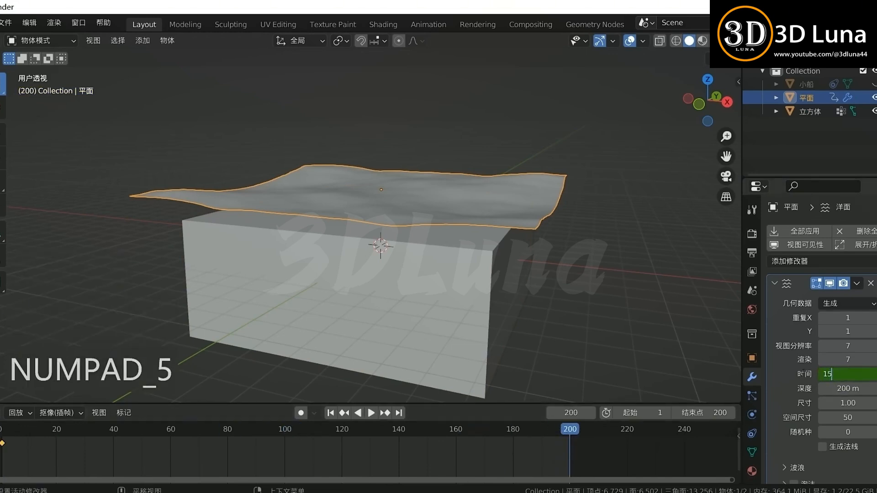
click(803, 375)
click(875, 374)
Play the animation from frame 1 to check the ocean plane's wave motion.
drag(565, 428, 2, 429)
key(space)
key(space)
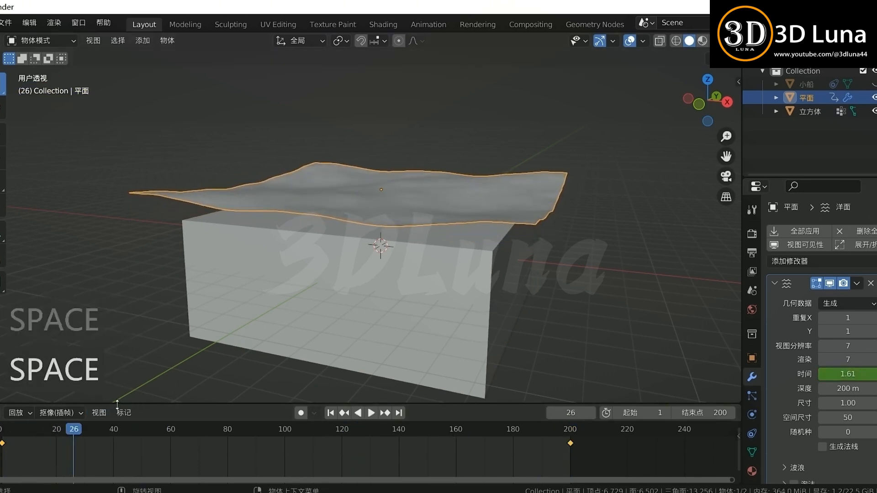
key(v)
click(424, 460)
key(space)
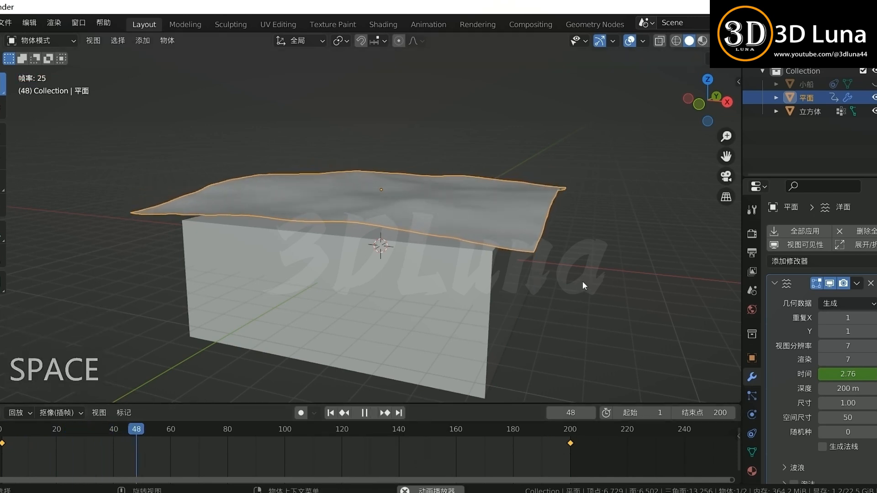
key(space)
Return to frame 1 and add a Shrinkwrap modifier to the block with the ocean plane as its target.
click(490, 290)
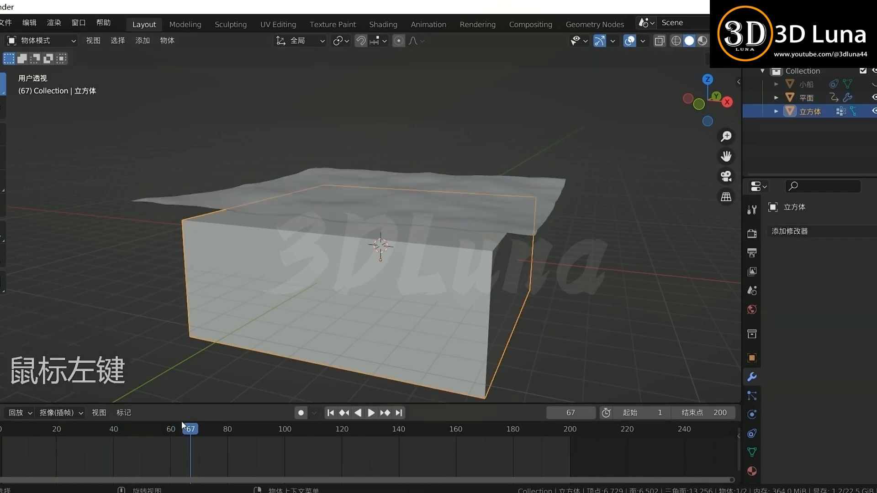
drag(181, 426, 3, 441)
click(481, 305)
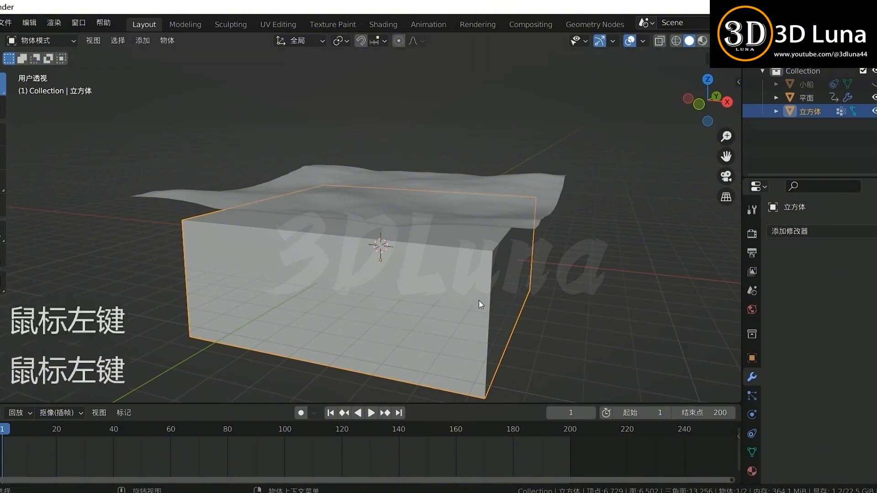
click(835, 225)
click(786, 355)
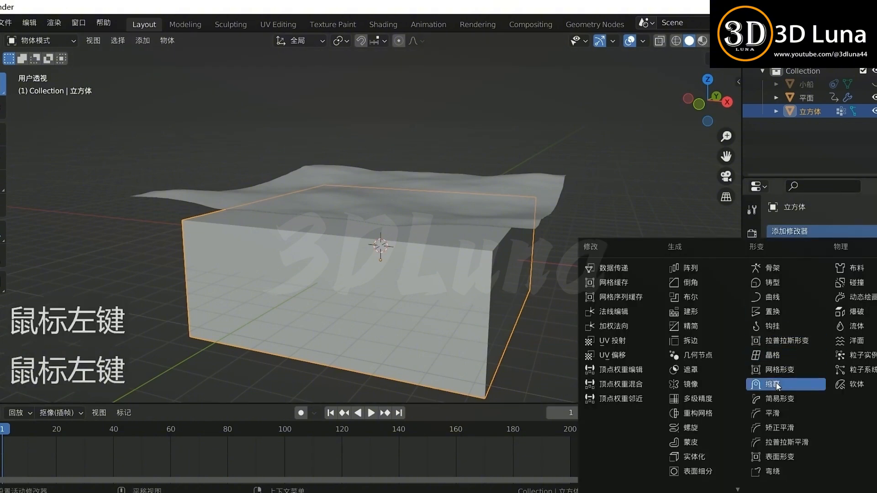
click(871, 338)
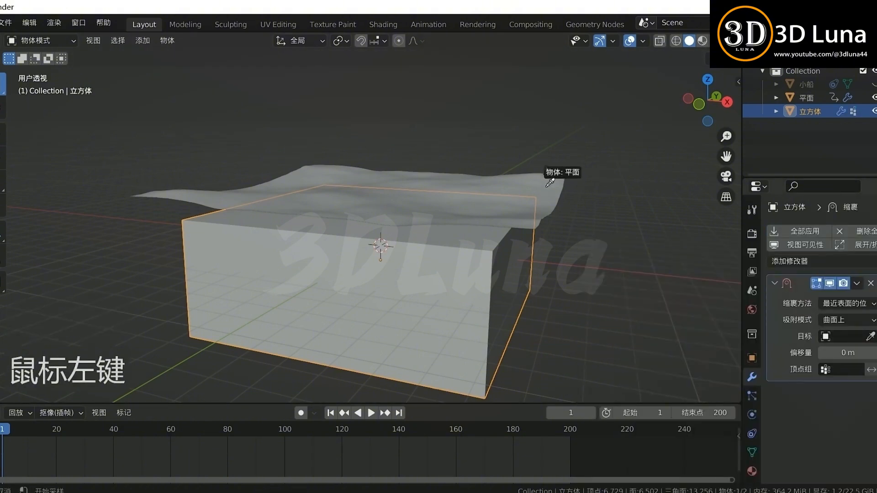
click(546, 172)
Set the Shrinkwrap to Project along the Z axis and limit it to the block's top-face vertex group.
click(837, 303)
click(822, 320)
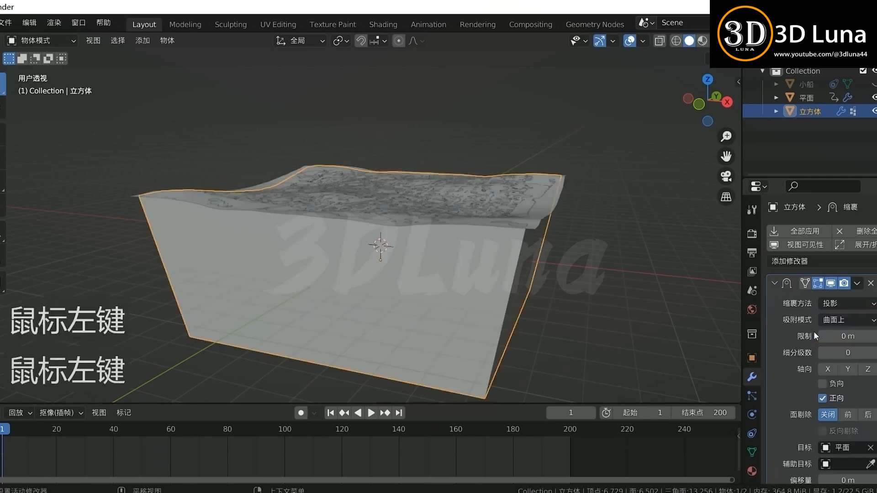
scroll(776, 398, down, 2)
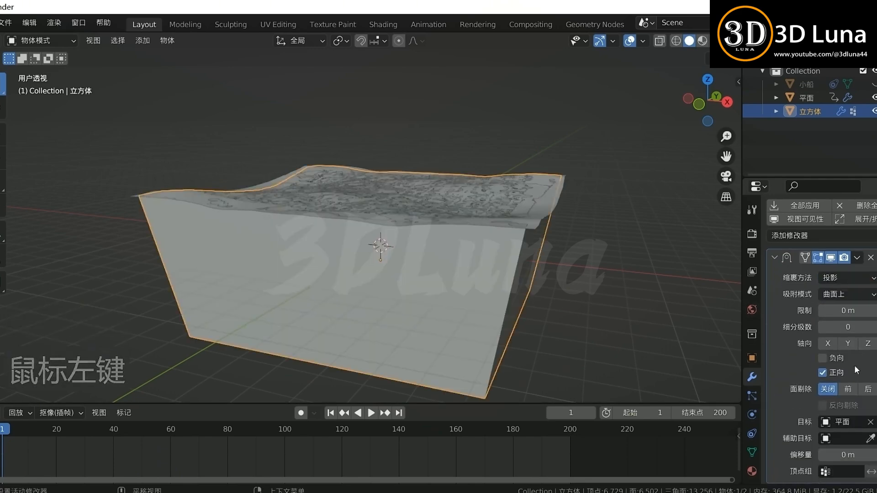
click(868, 343)
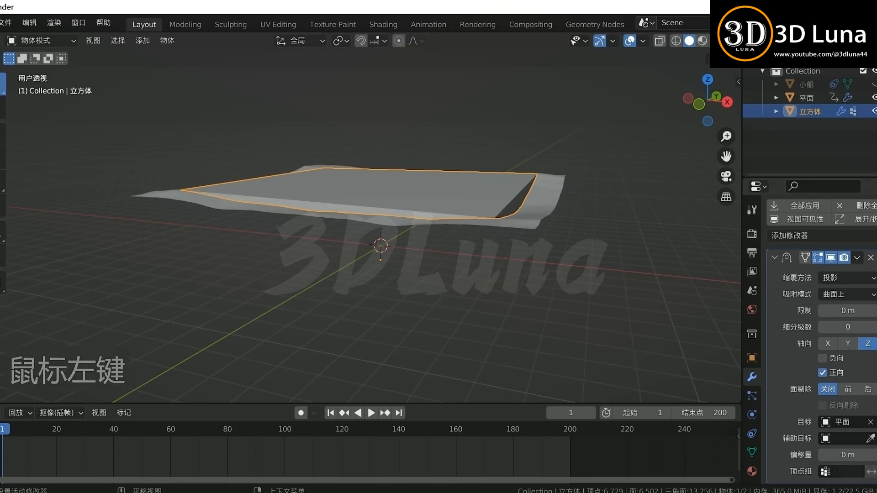
click(841, 472)
click(777, 331)
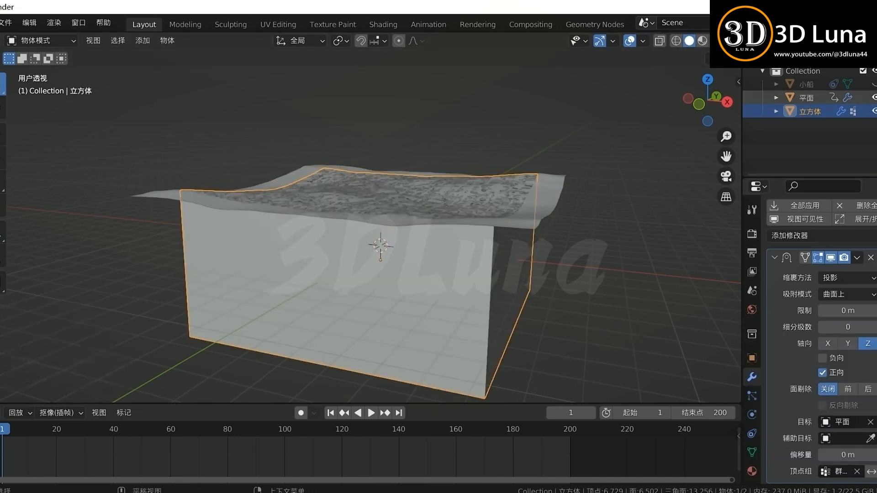
Hide the ocean plane and play the animation to check the waves on the block's top.
click(874, 97)
middle_drag(588, 232, 525, 273)
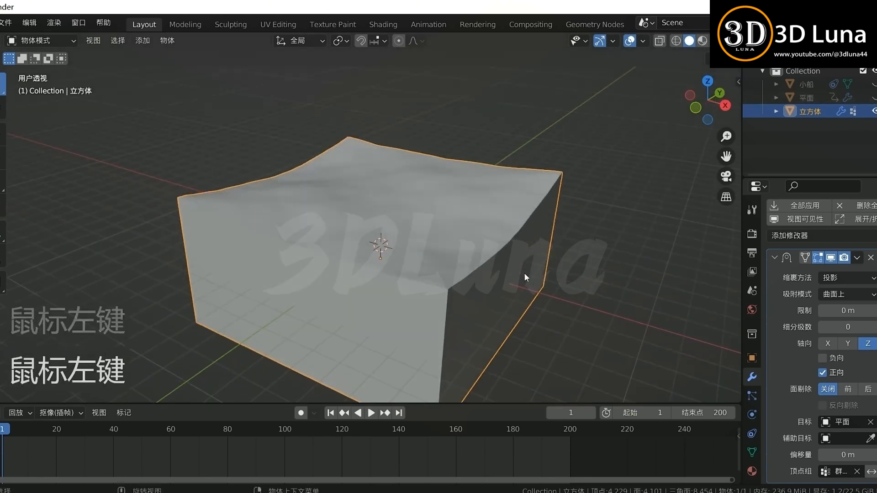
key(space)
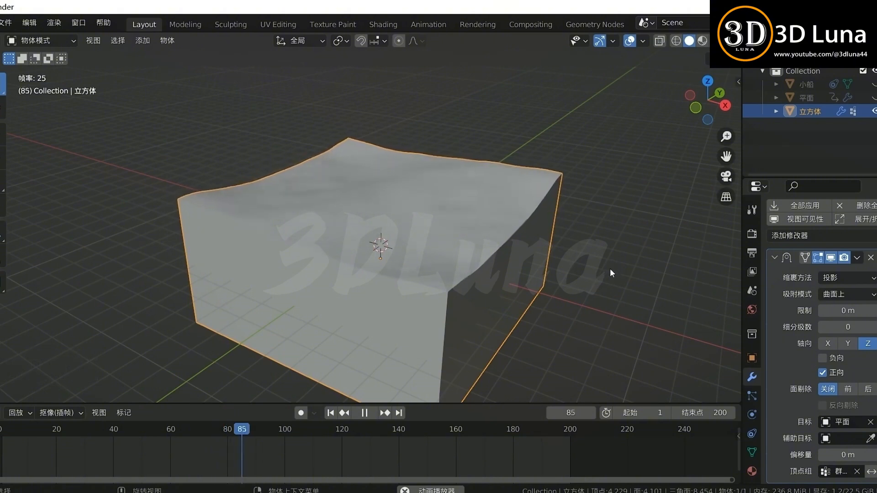
key(space)
key(space)
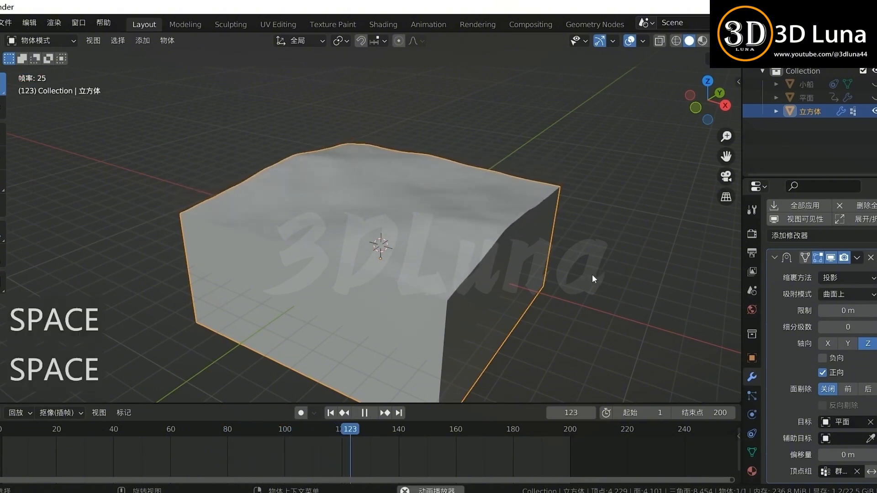
Show the boat and, using X-ray view to select it, raise it along Z above the water block.
click(873, 84)
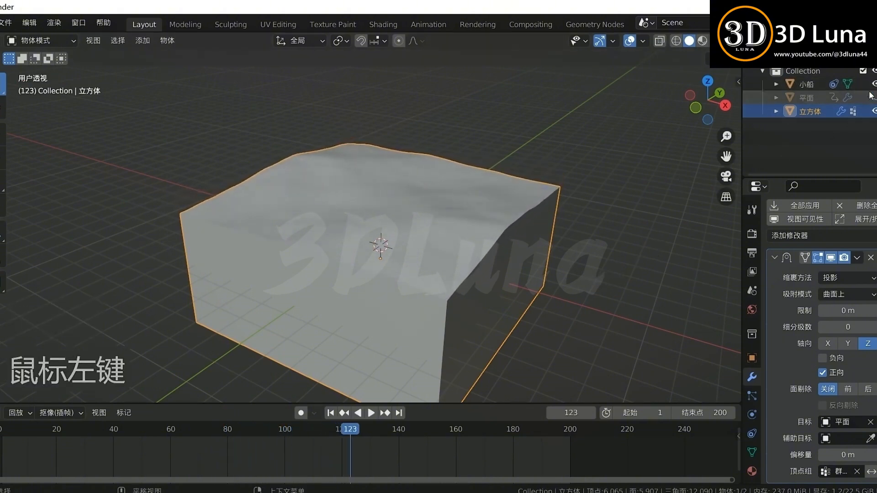
key(alt+z)
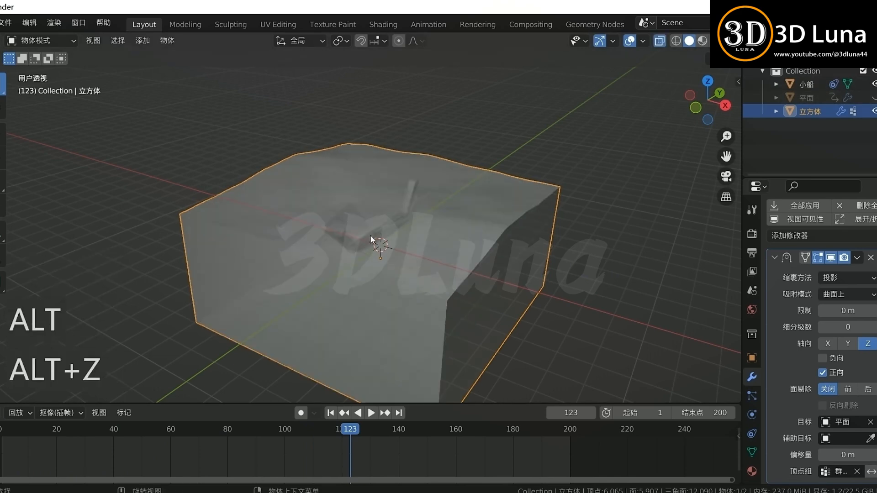
click(368, 222)
key(g)
key(z)
click(520, 187)
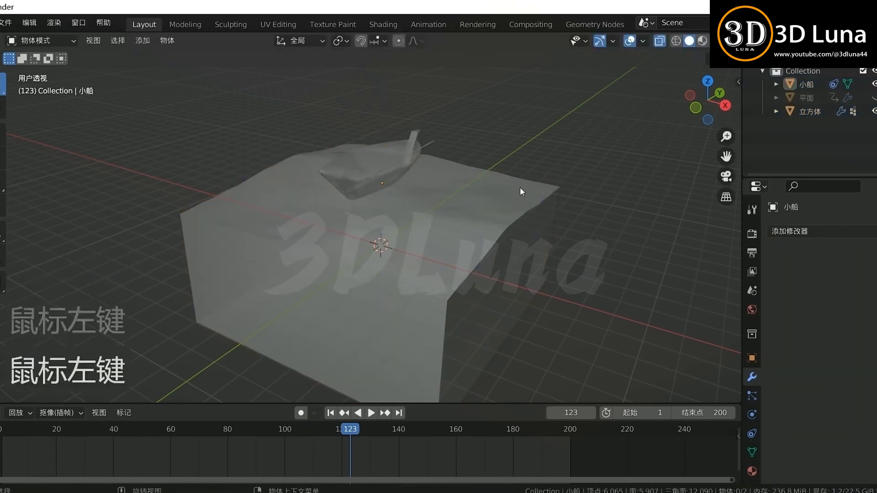
key(alt+z)
Lower the boat about 0.68 m along Z onto the water surface and return to frame 1.
click(420, 168)
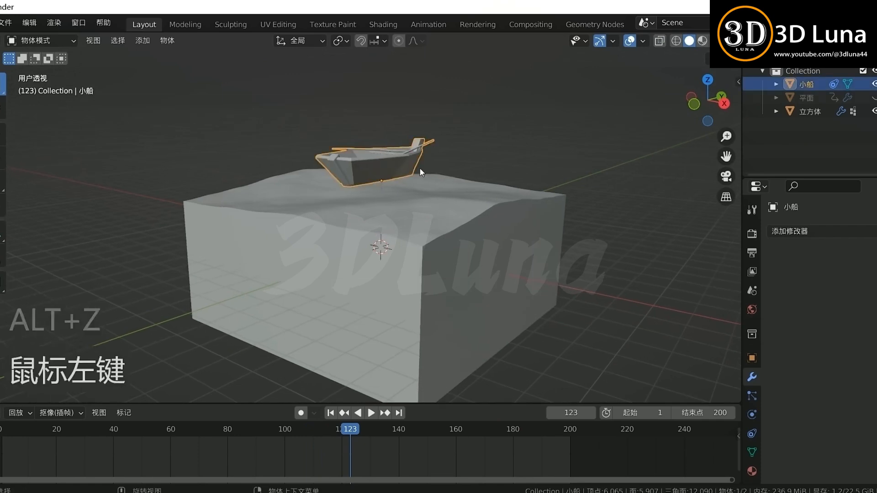
key(g)
key(z)
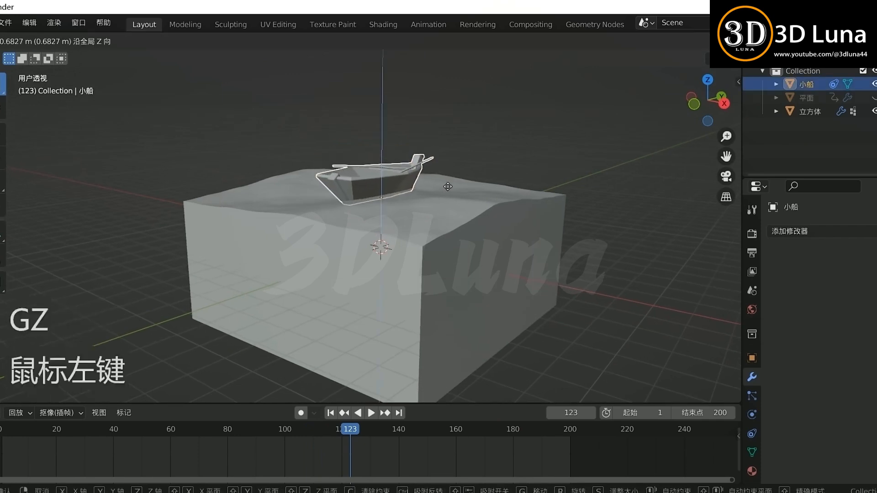
click(448, 186)
drag(132, 434, 6, 436)
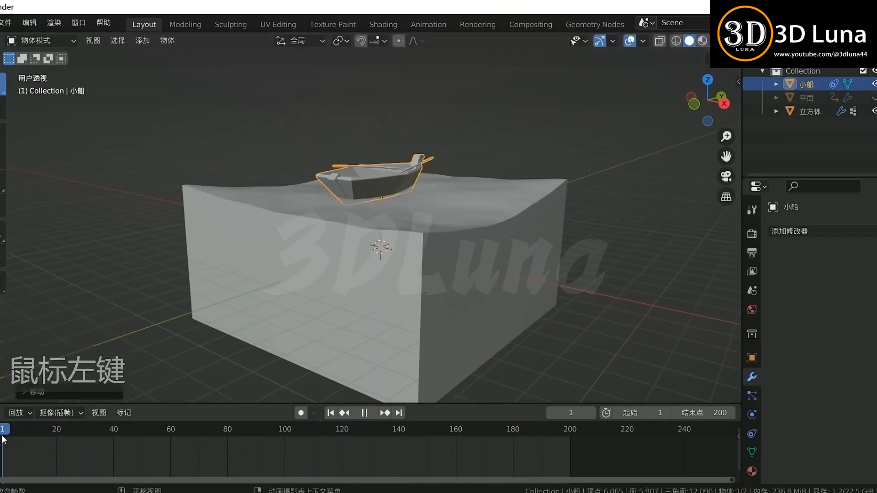
Switch the viewport to rendered shading and raise the boat about 0.08 m along Z.
mouse_move(401, 213)
middle_down()
mouse_move(344, 262)
mouse_move(374, 251)
mouse_move(393, 229)
middle_up()
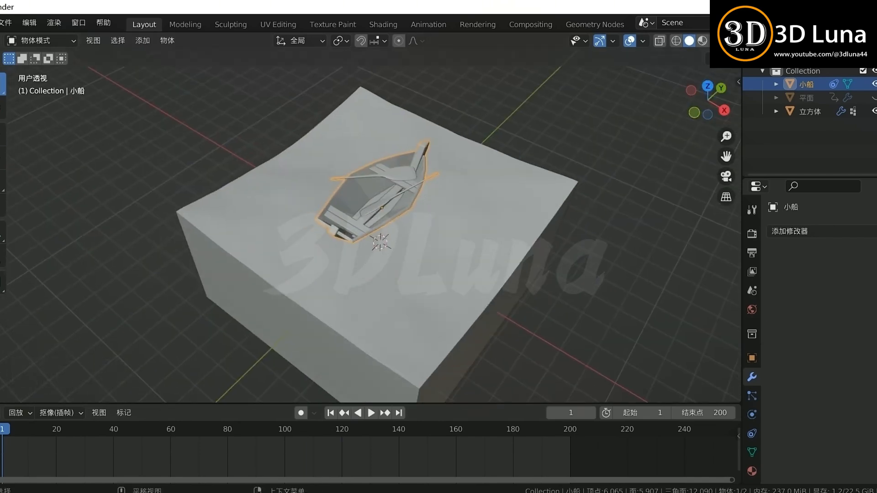
click(715, 41)
scroll(452, 194, up, 3)
key(g)
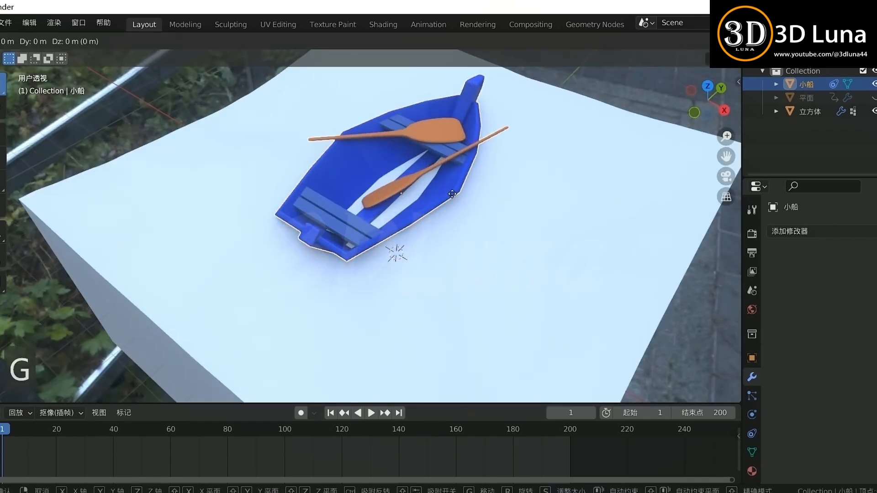
key(z)
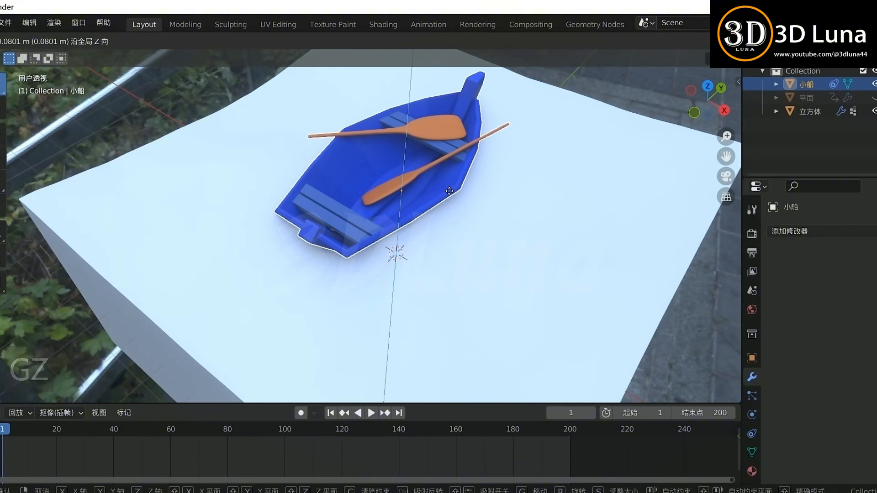
click(450, 191)
Fine-tune the boat's height along Z so its hull sits on the water surface.
middle_drag(511, 237, 481, 248)
scroll(385, 220, up, 2)
click(388, 222)
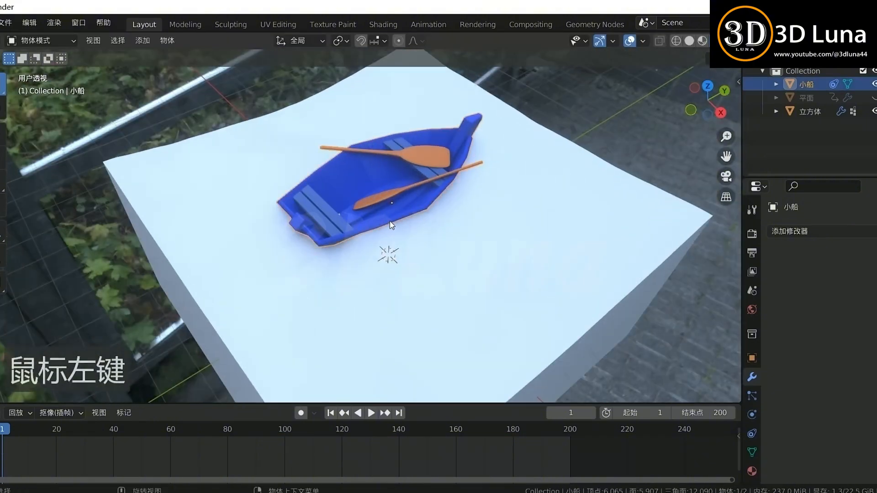
middle_drag(389, 222, 448, 205)
scroll(470, 176, up, 3)
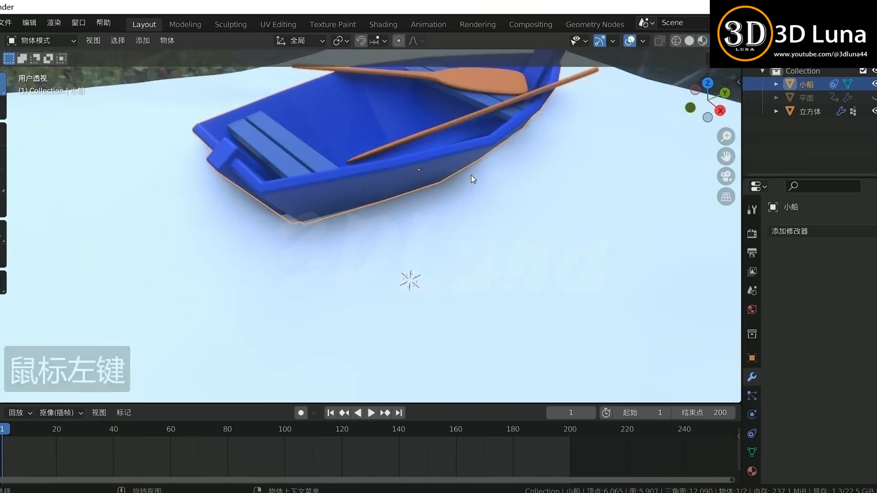
key(g)
key(z)
click(471, 176)
middle_drag(472, 177, 490, 187)
Set the water block as the target of the boat's Shrinkwrap constraint.
click(752, 434)
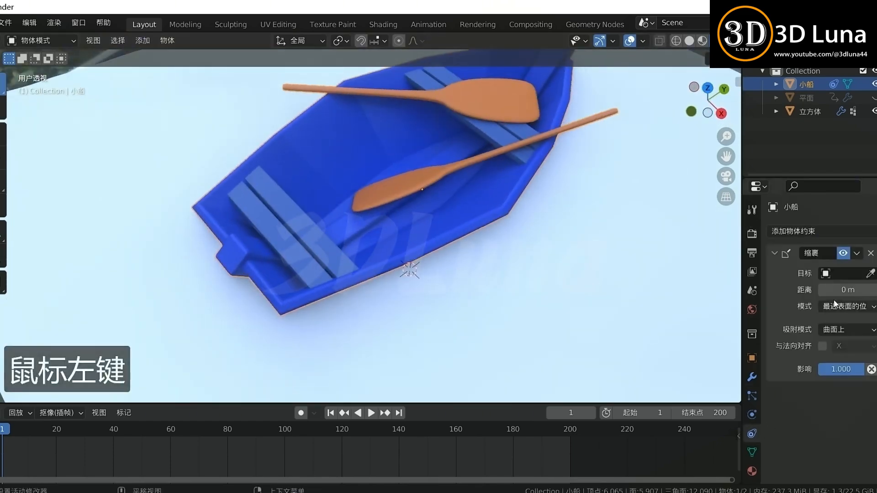
click(873, 273)
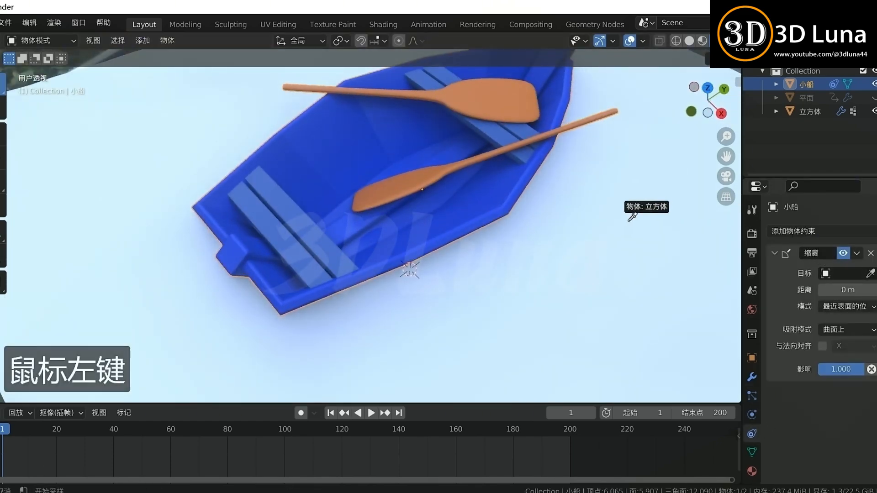
click(629, 217)
Play the animation to check how the boat rides the waves, and return to frame 1.
middle_drag(629, 217, 468, 197)
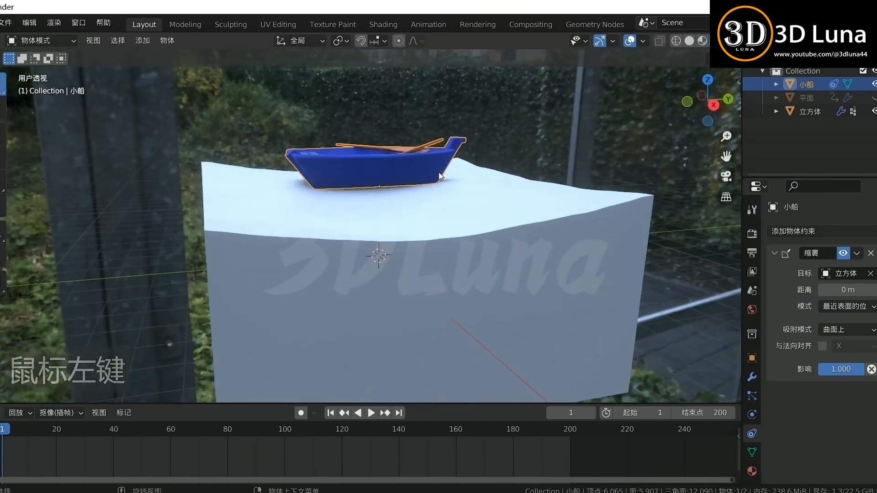
key(space)
click(475, 166)
middle_drag(475, 166, 459, 187)
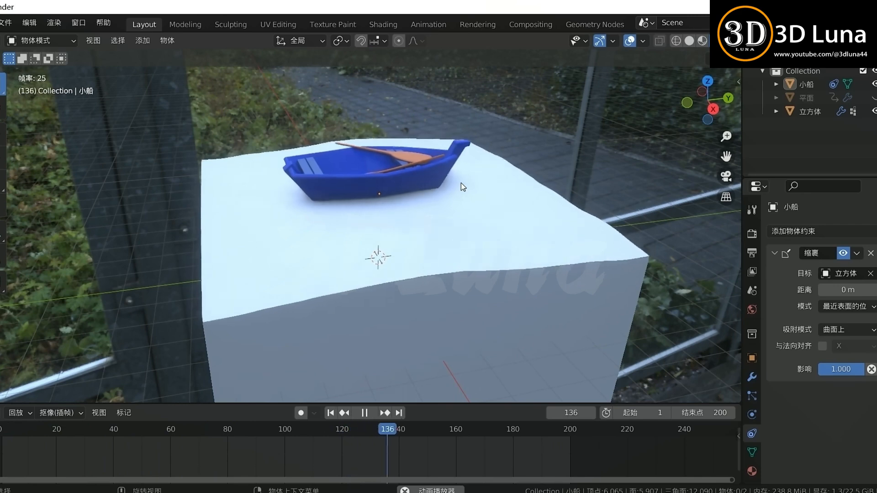
key(space)
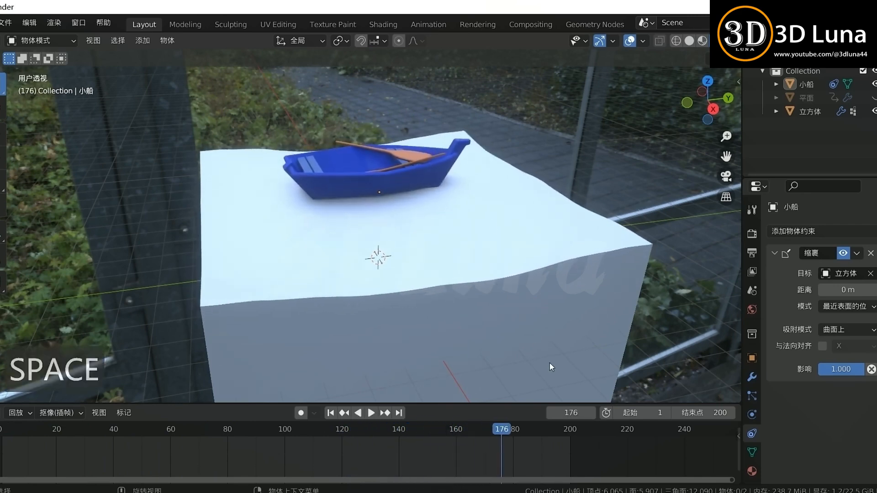
drag(502, 431, 1, 443)
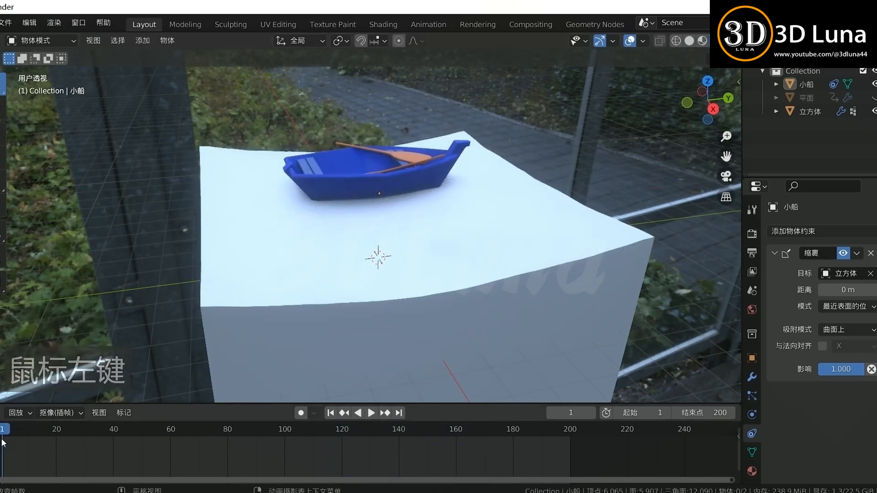
Return to solid shading and add a cube-shaped empty at the scene origin.
click(690, 41)
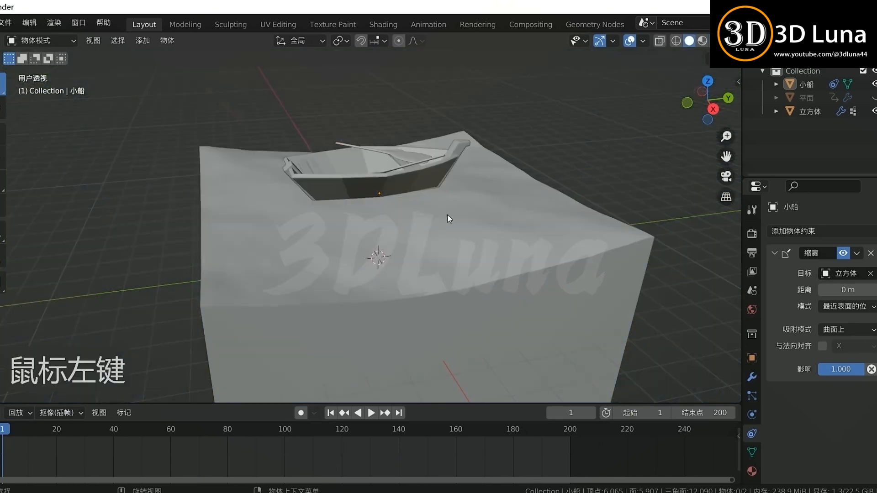
middle_drag(448, 215, 385, 173)
click(385, 174)
middle_drag(499, 176, 648, 139)
click(648, 139)
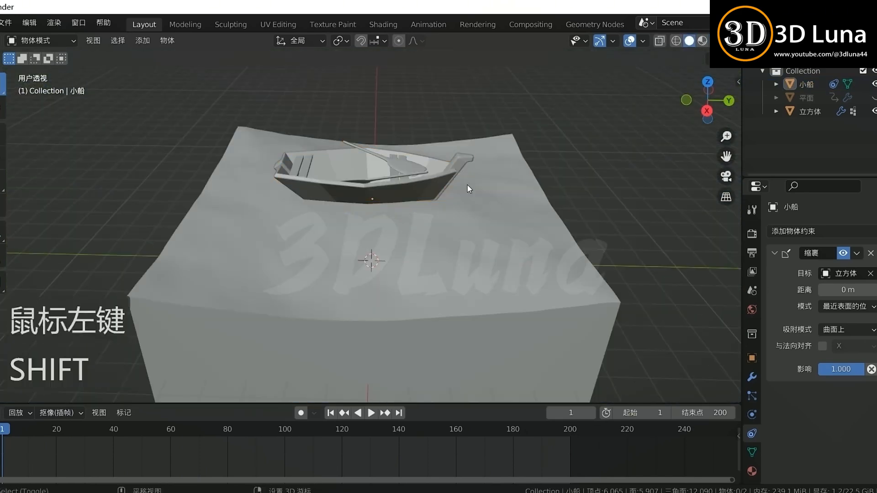
key(shift+a)
mouse_move(468, 184)
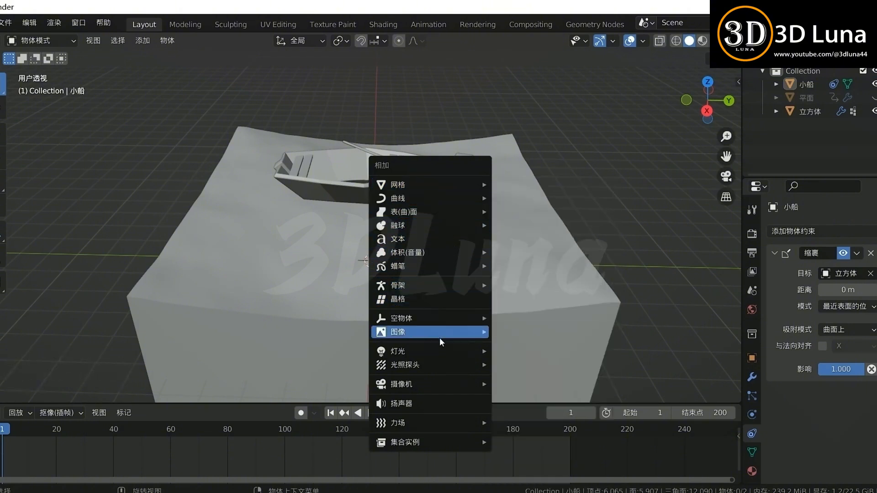
mouse_move(440, 319)
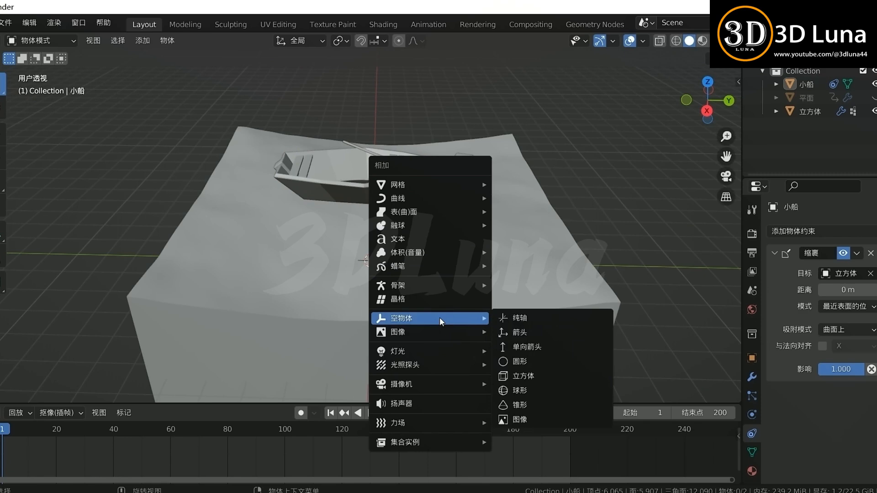
click(535, 376)
scroll(460, 235, down, 3)
With X-ray view enabled, raise the cube empty along Z until it is centred on the boat.
key(alt+z)
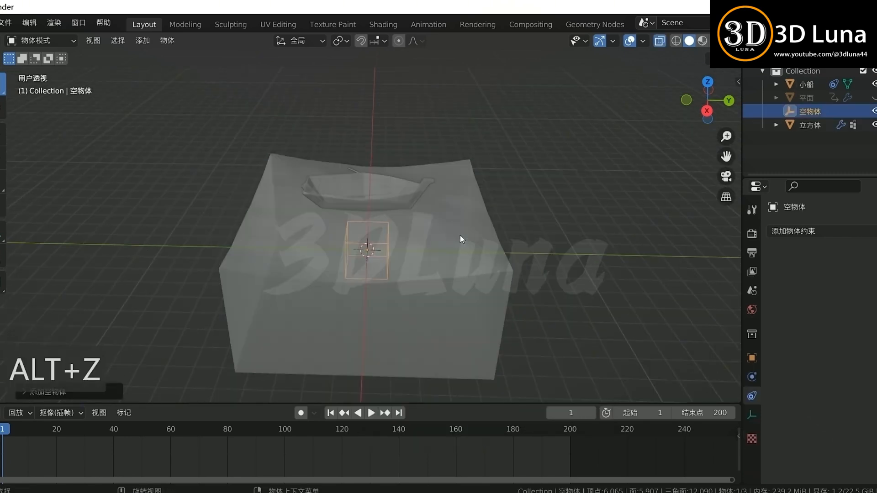
key(g)
key(z)
click(456, 174)
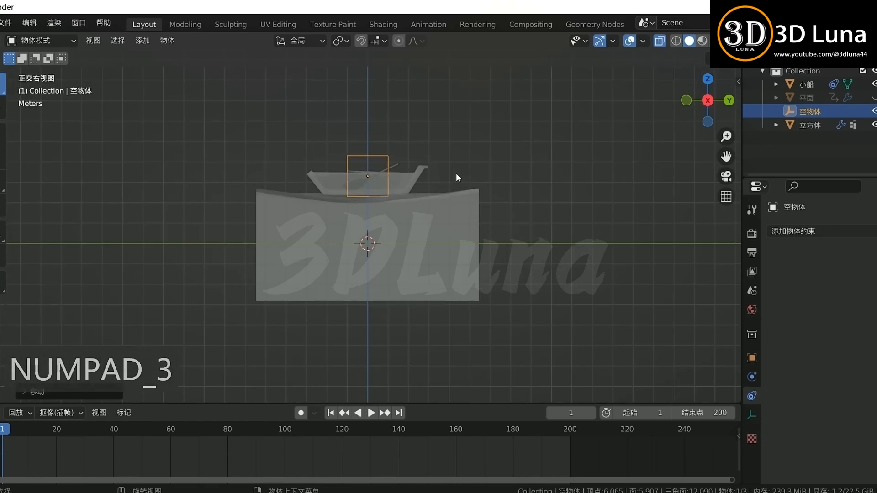
scroll(448, 166, up, 1)
key(g)
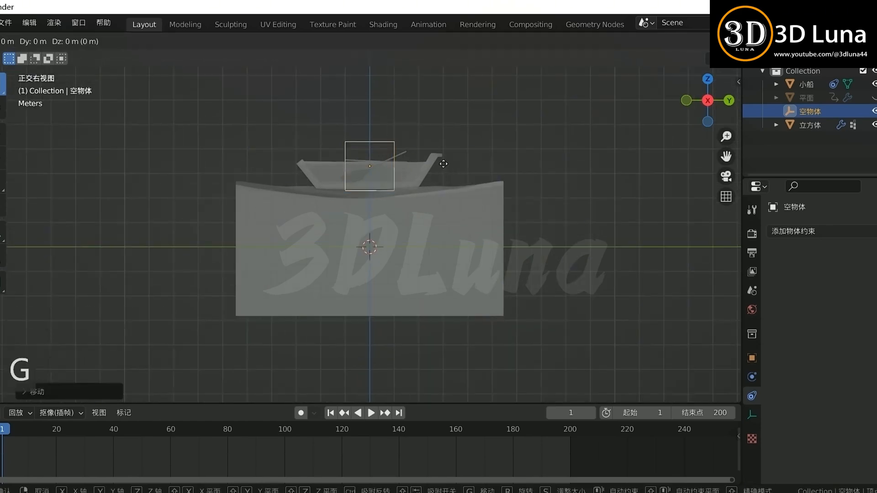
key(z)
click(441, 169)
Scale the empty to about 3.37 along Y and 1.89 along X so it encloses the boat.
key(s)
key(y)
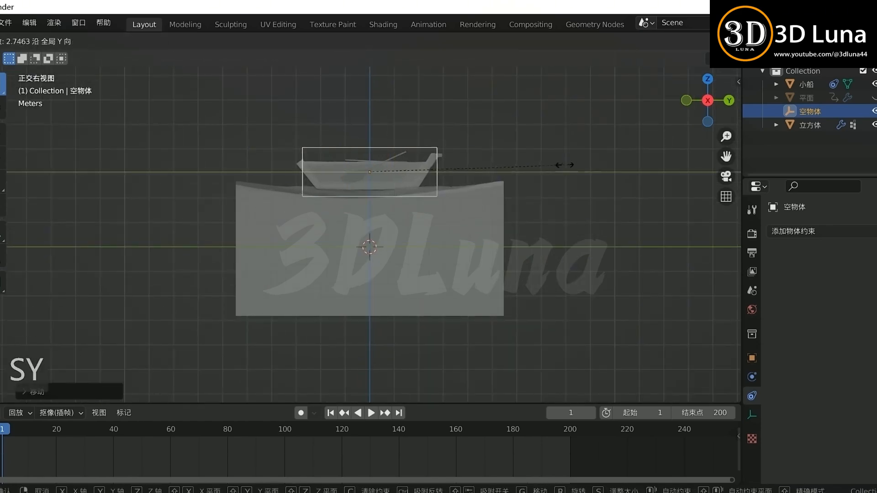
click(607, 164)
middle_drag(368, 187, 511, 272)
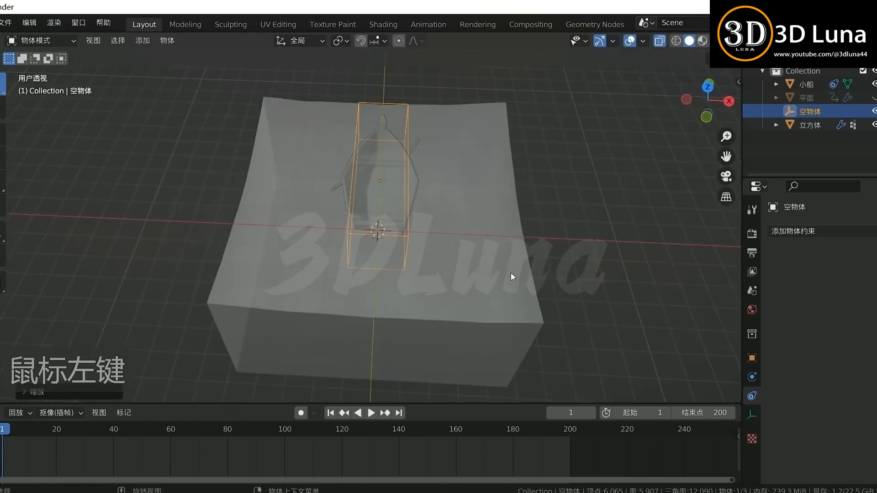
key(KP_7)
key(s)
key(x)
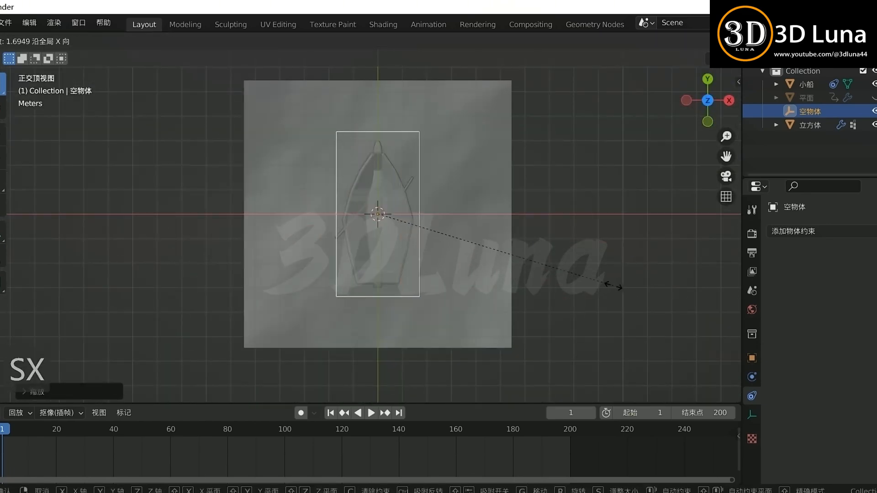
click(643, 286)
middle_drag(643, 286, 463, 168)
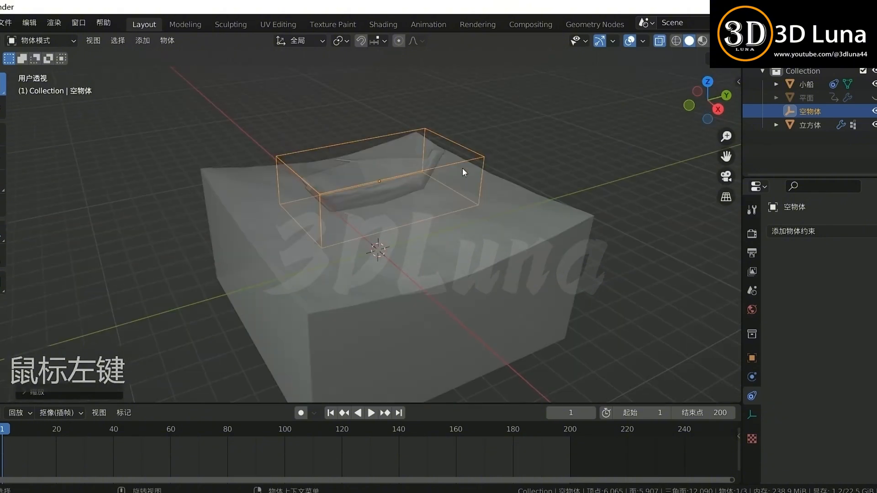
Turn off X-ray view and parent the boat to the cube empty as an object.
click(407, 175)
key(alt+z)
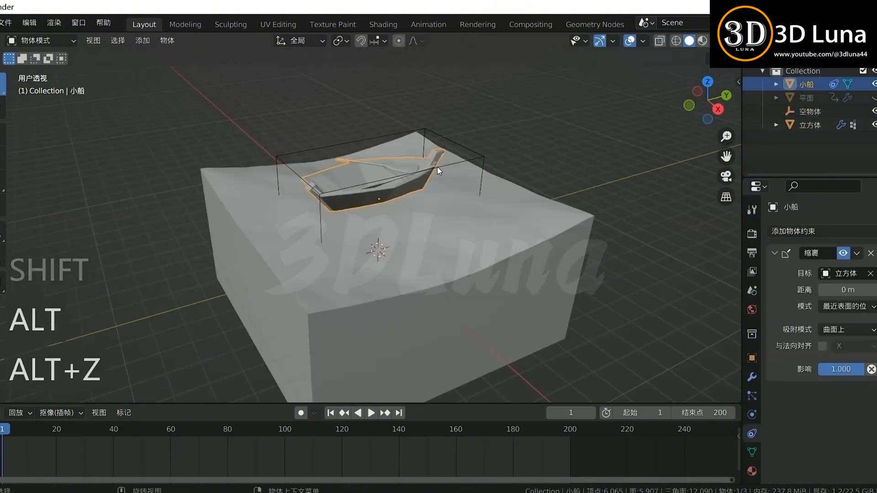
shift+click(457, 160)
key(ctrl+p)
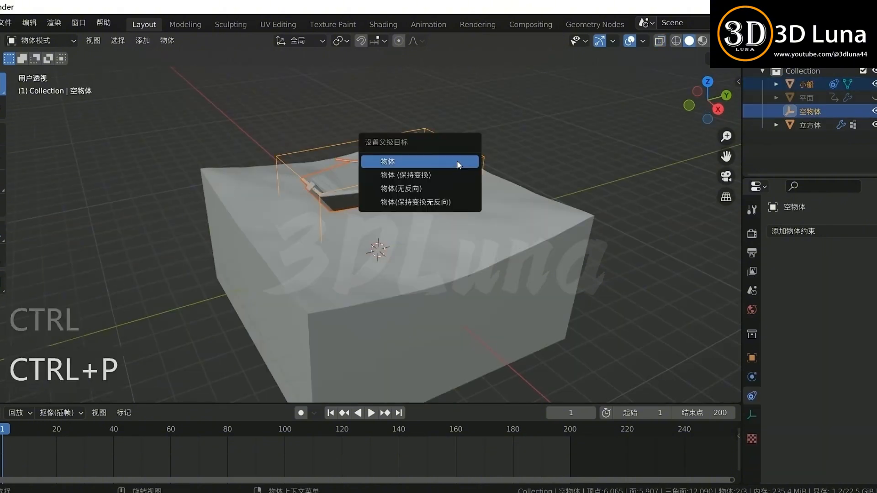
click(456, 160)
Try moving the empty to test that the boat is parented to it.
key(g)
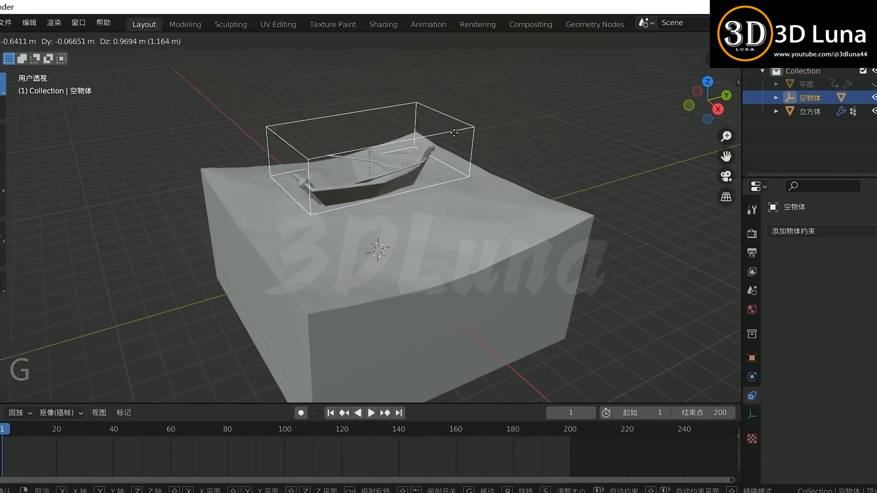
right_click(491, 135)
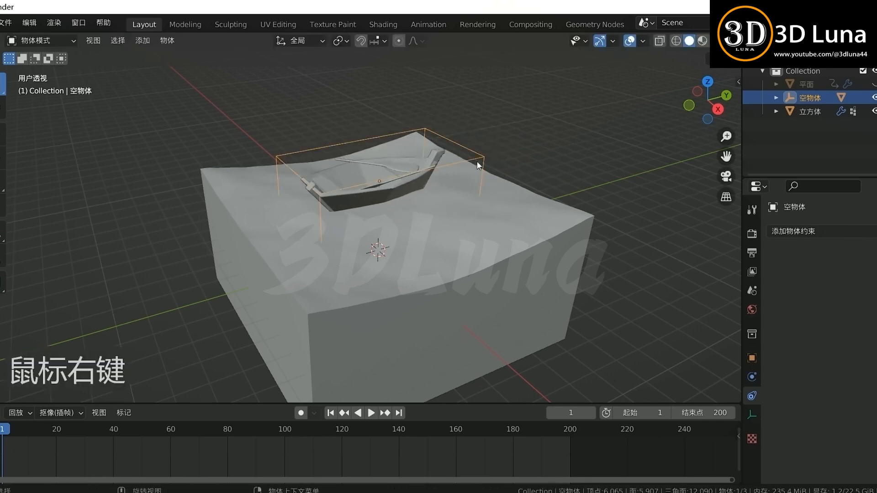
mouse_move(480, 162)
middle_down()
mouse_move(521, 209)
mouse_move(481, 175)
mouse_move(486, 164)
middle_up()
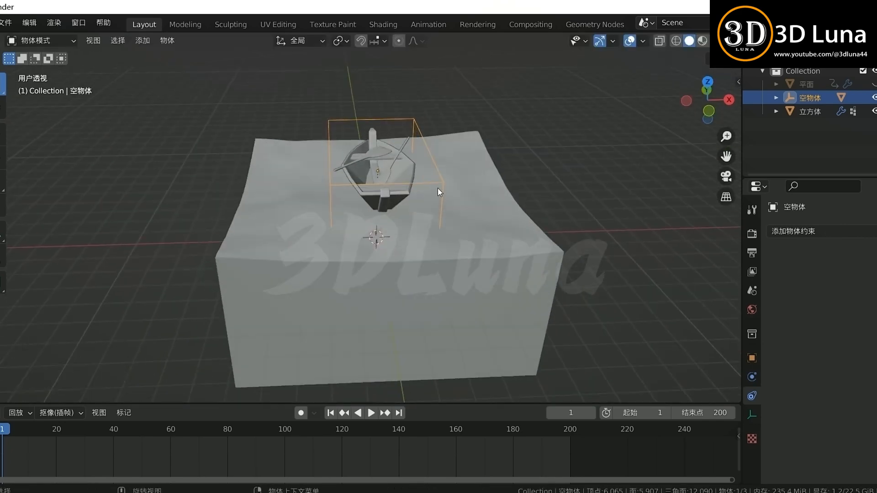
Try rotating the empty about the global Y axis to test the boat's side-to-side rocking.
middle_drag(438, 188, 473, 169)
key(r)
key(y)
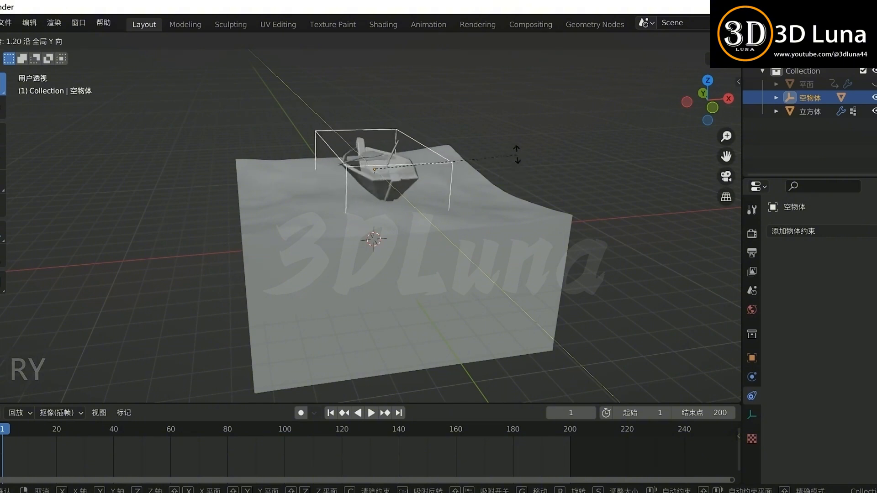
right_click(510, 176)
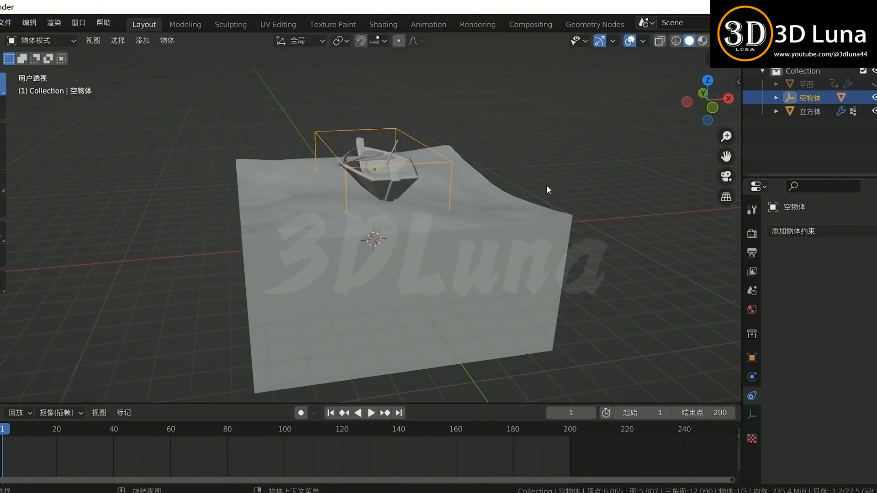
middle_drag(546, 185, 506, 174)
key(r)
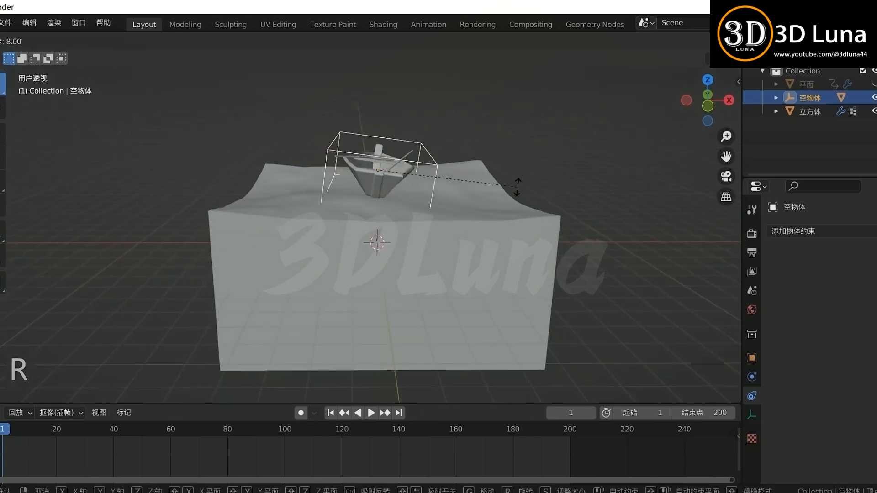
right_click(516, 188)
key(r)
key(y)
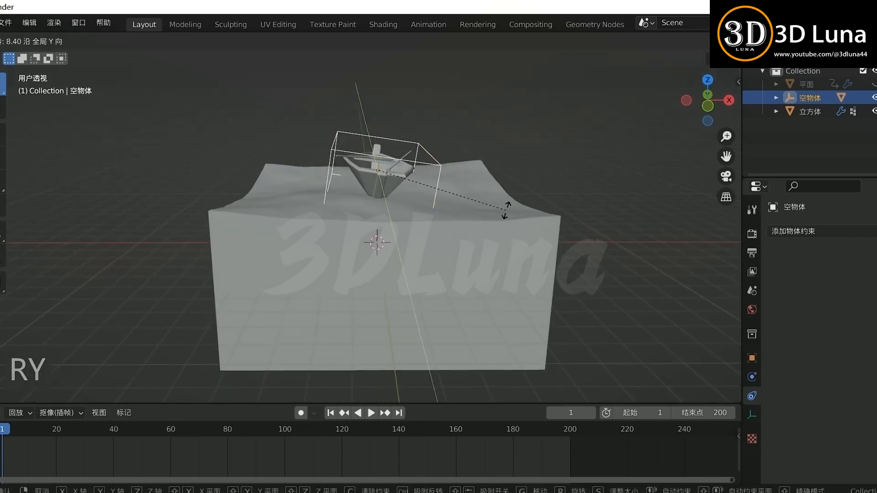
right_click(506, 209)
middle_drag(505, 210, 567, 234)
click(567, 234)
Lock the empty's X and Z rotation and insert a rotation keyframe at 0° on frame 1.
click(404, 208)
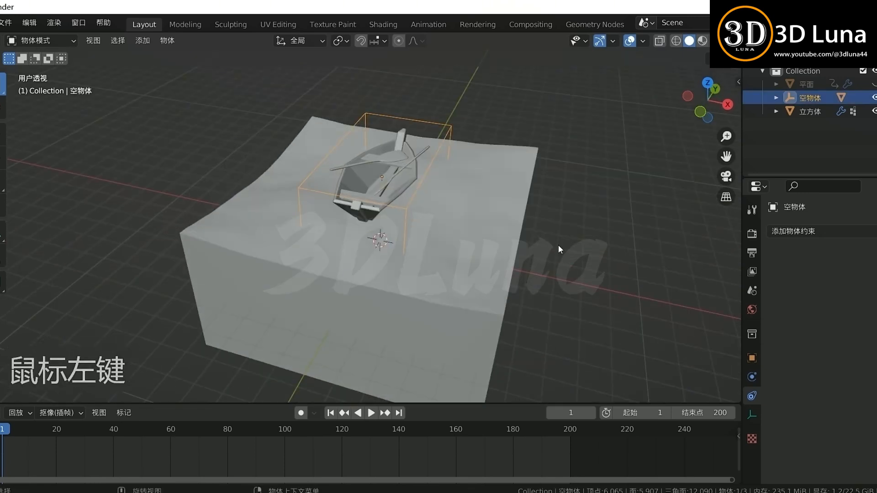
key(n)
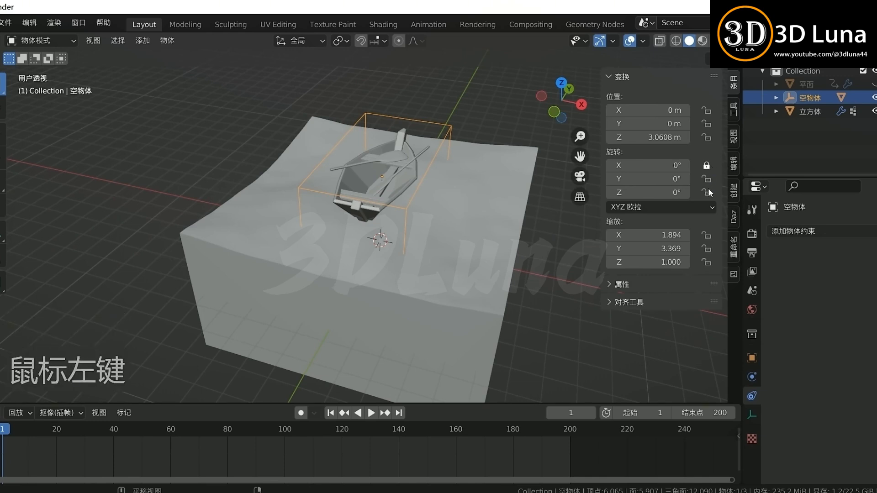
click(706, 192)
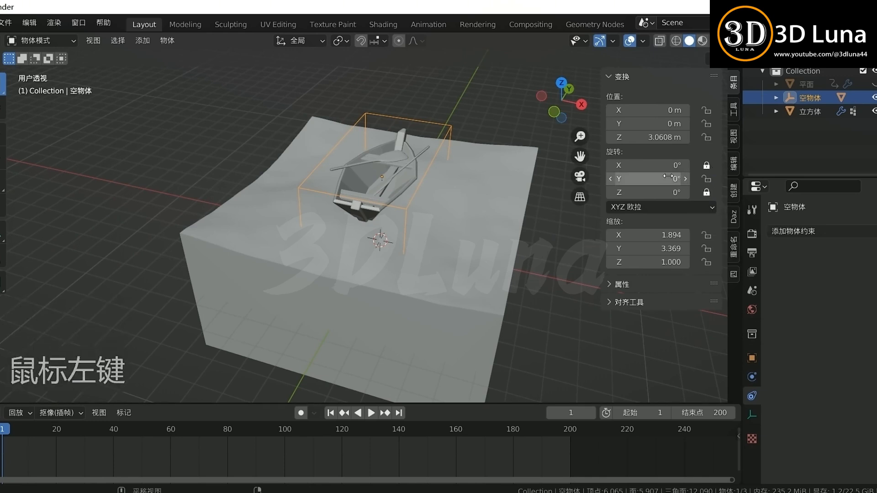
key(i)
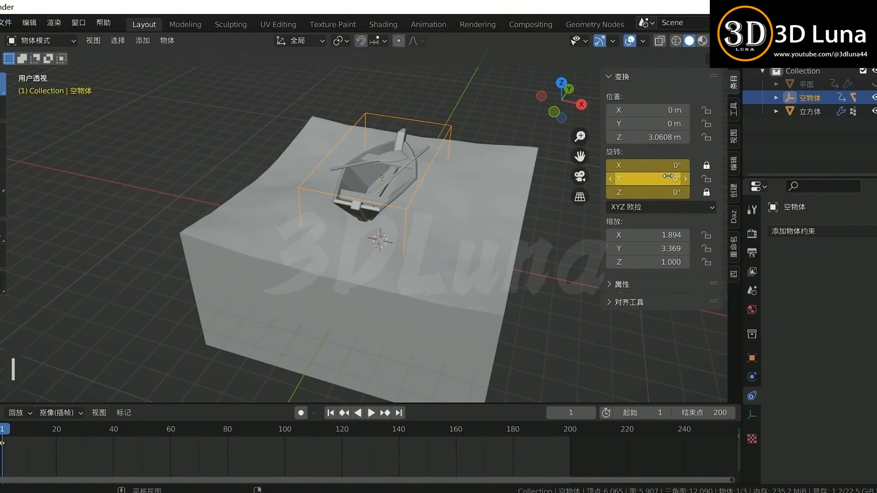
Turn on auto keying and rotate the empty to about 10.7° about Y on frame 1.
middle_drag(399, 198, 459, 166)
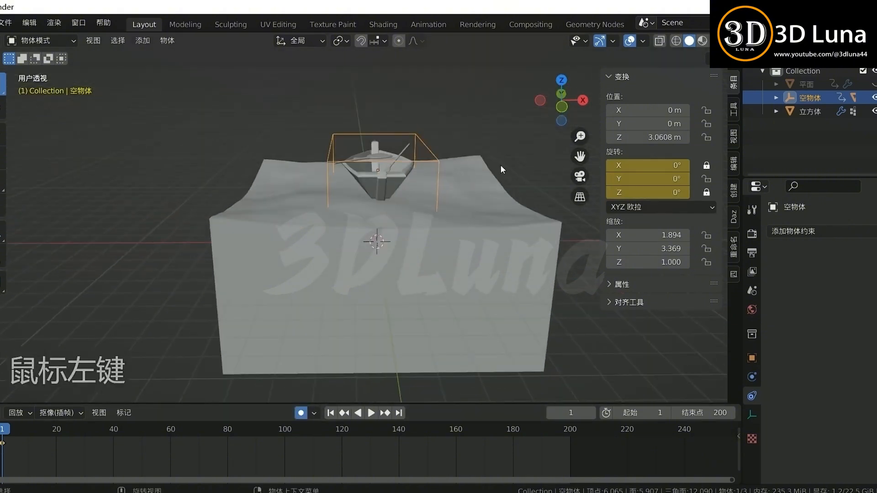
key(r)
click(502, 190)
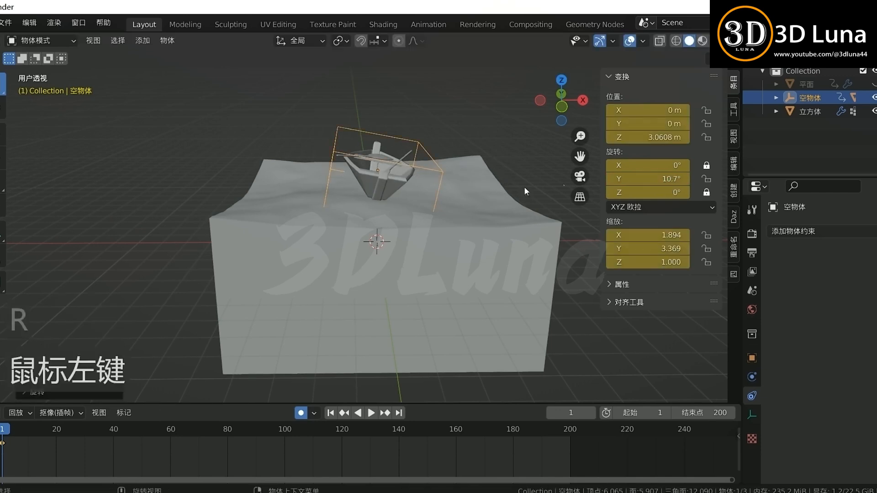
Keyframe the empty's Y rotation at about -10.5° on frame 7 and about 13.7° on frame 12.
drag(38, 428, 20, 432)
key(r)
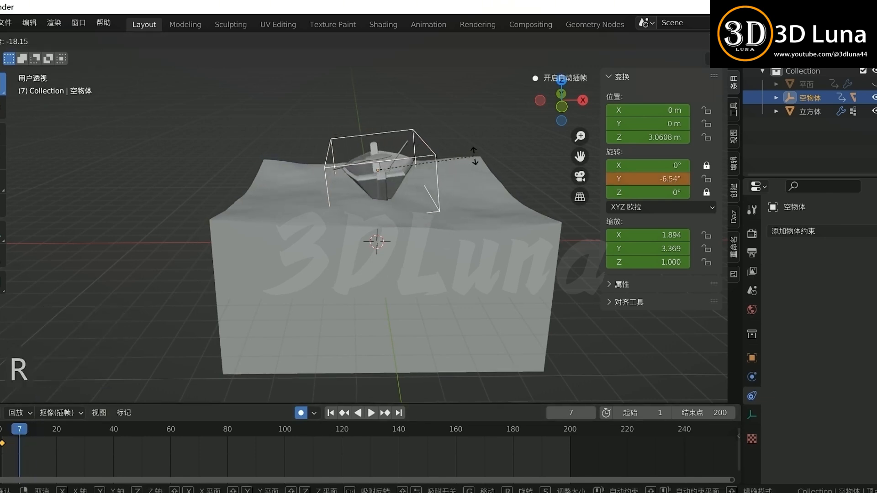
click(475, 149)
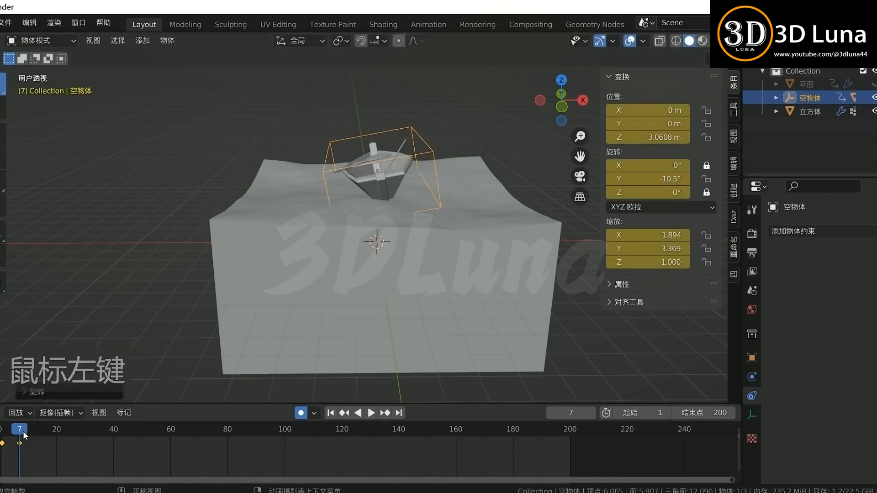
key(space)
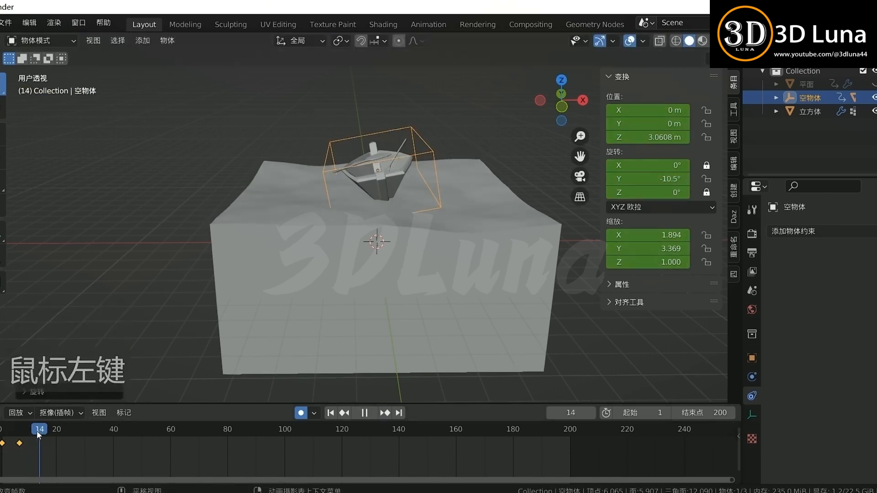
click(34, 431)
key(r)
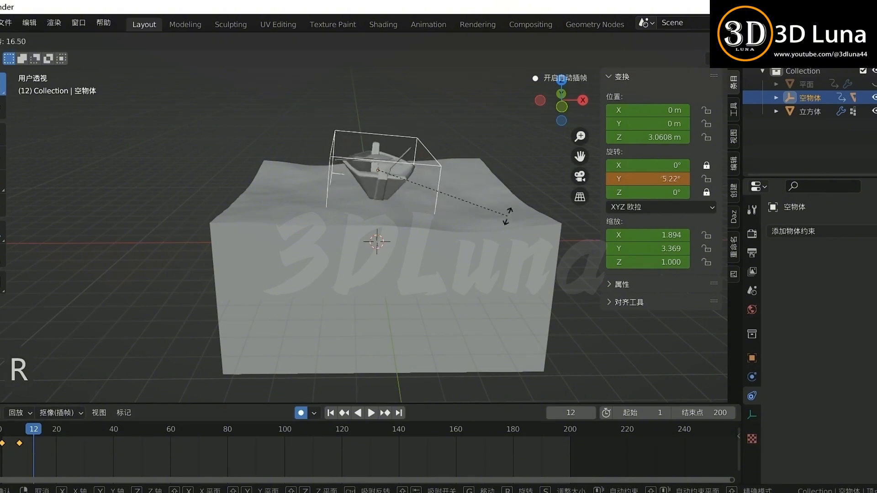
click(506, 239)
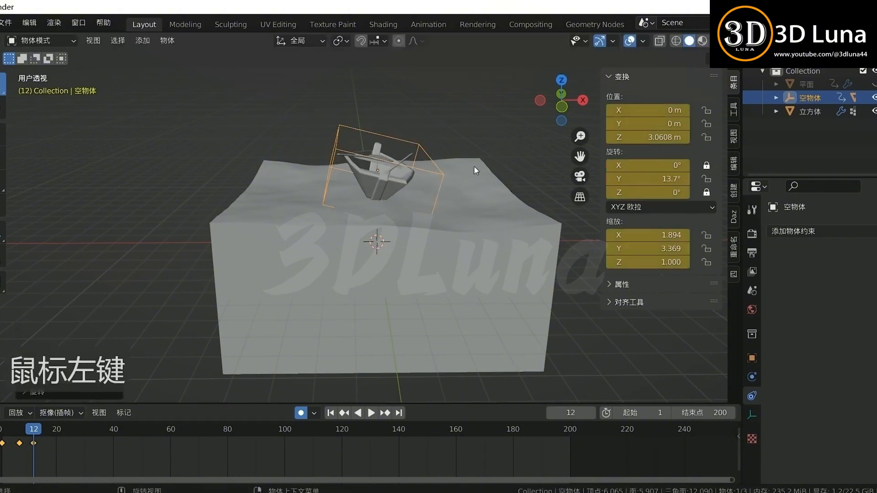
Stretch the empty's keyframes from frame 1 so the last one lands on about frame 60, and play back the rocking.
middle_drag(473, 166, 316, 245)
click(41, 440)
key(space)
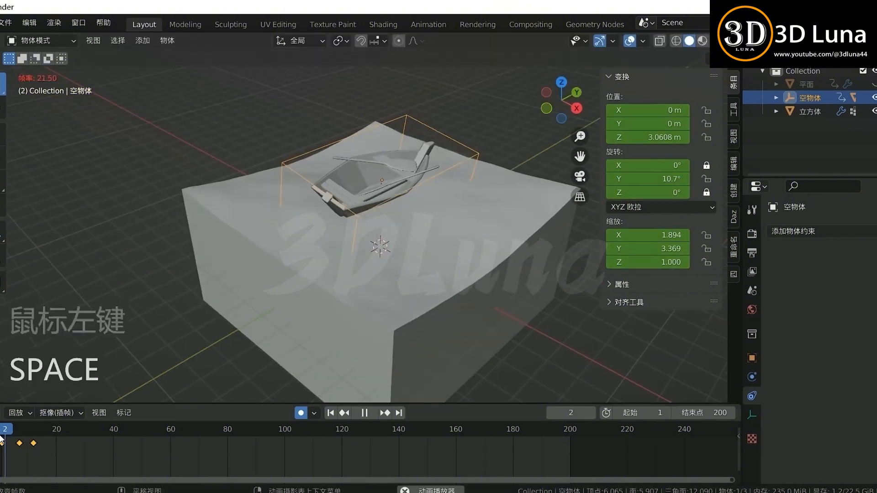
click(3, 441)
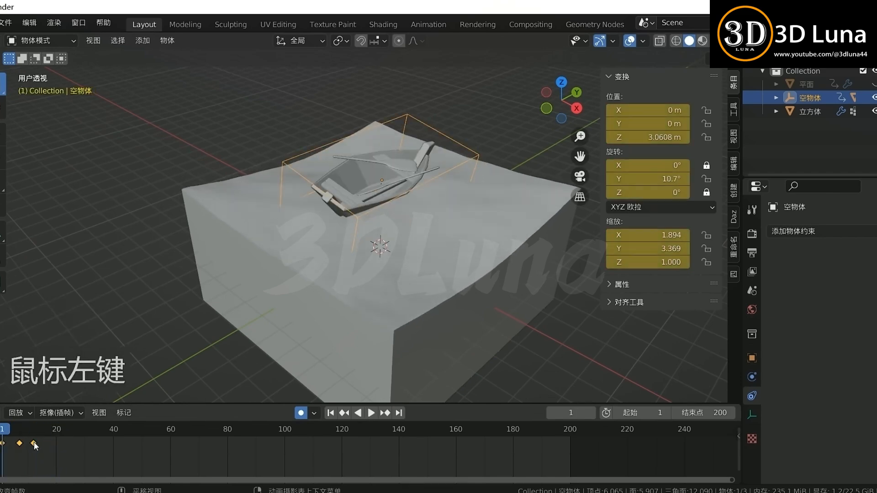
key(s)
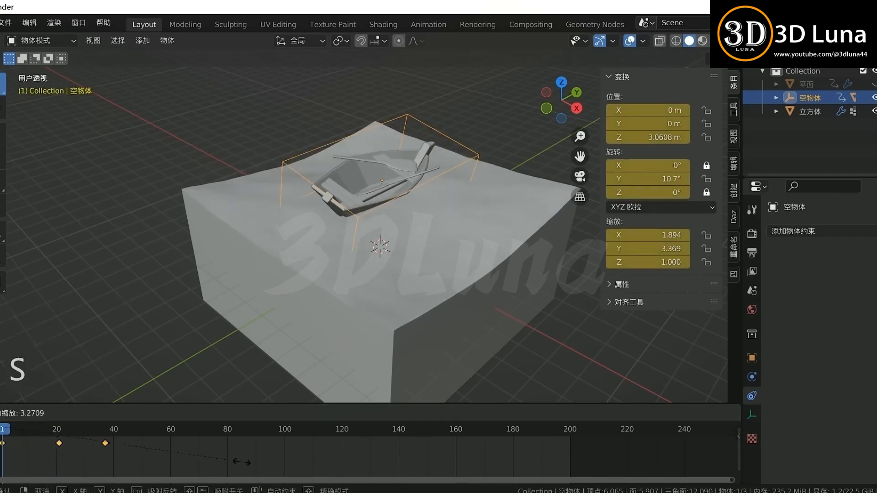
click(396, 461)
key(space)
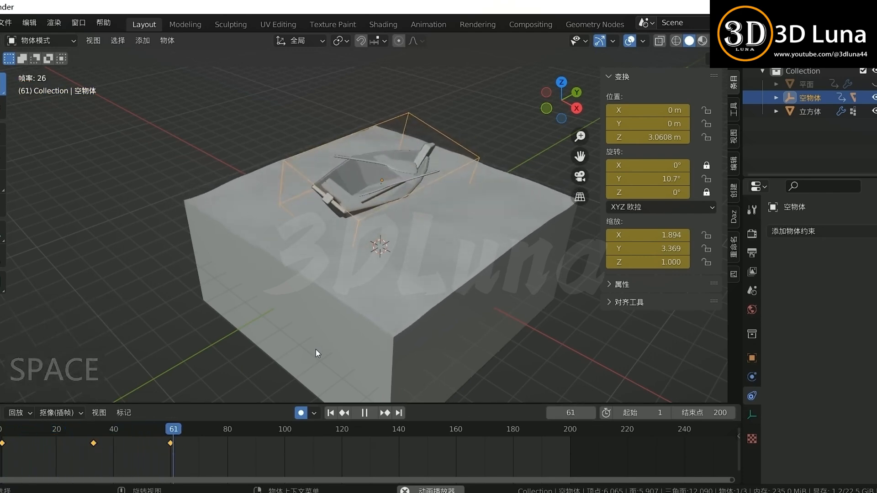
key(space)
drag(186, 473, 1, 435)
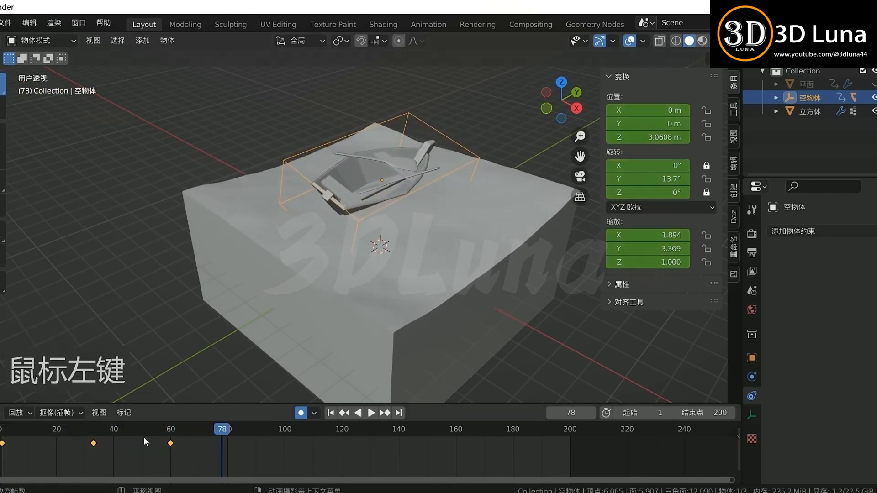
drag(219, 432, 3, 436)
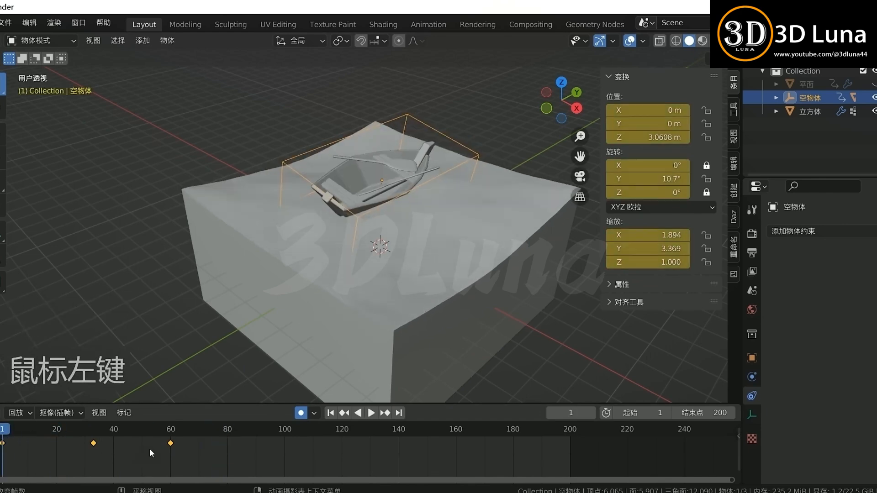
Make the empty's animation curves cyclic, play back the repeating rocking and return to frame 1.
key(shift+e)
click(201, 470)
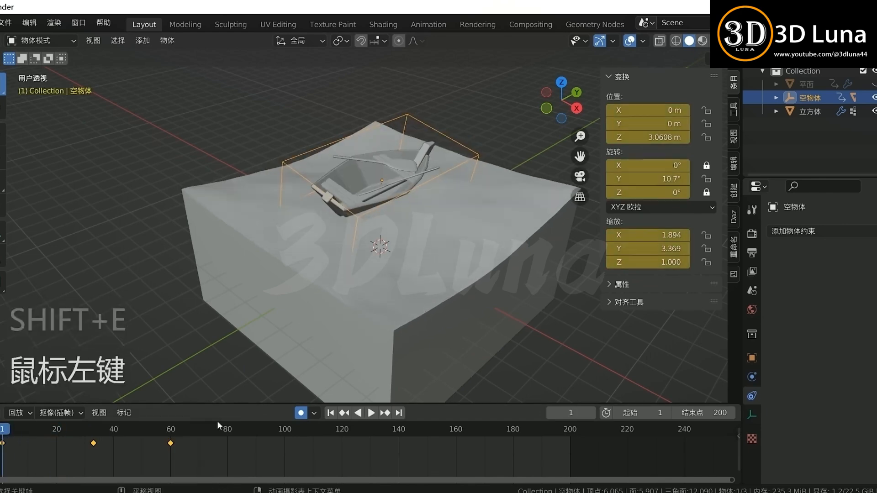
key(space)
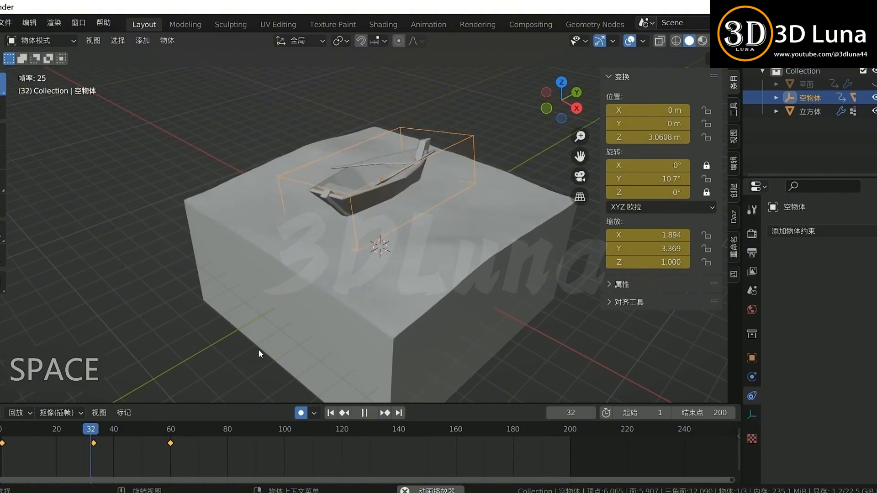
click(524, 343)
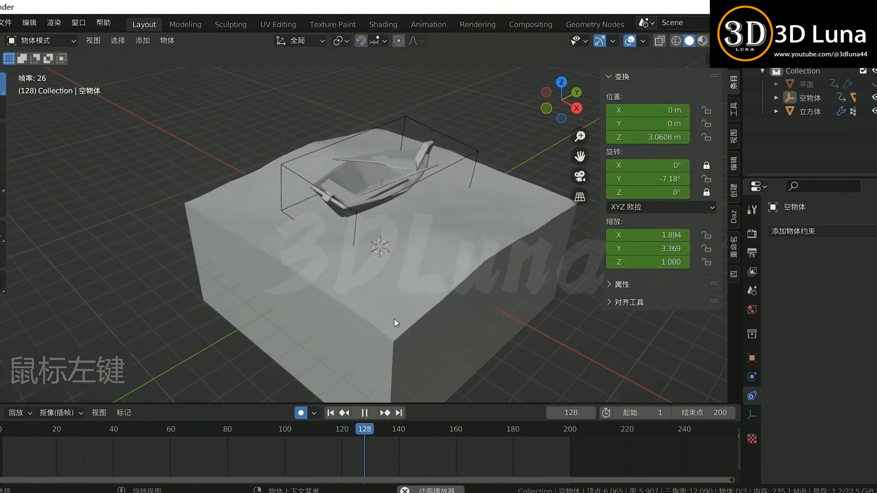
key(space)
drag(463, 429, 4, 434)
Move the empty's last keyframe to about frame 66 and replace it with a duplicate of the frame 1 keyframe.
click(359, 215)
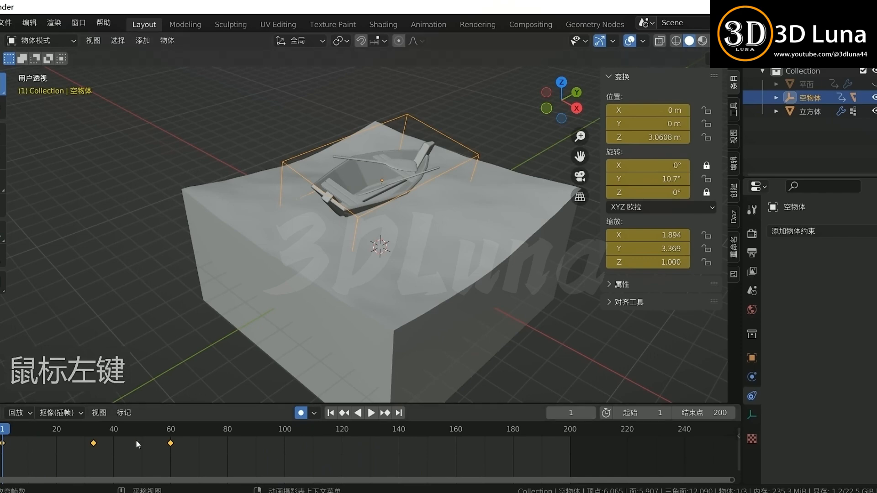
click(2, 443)
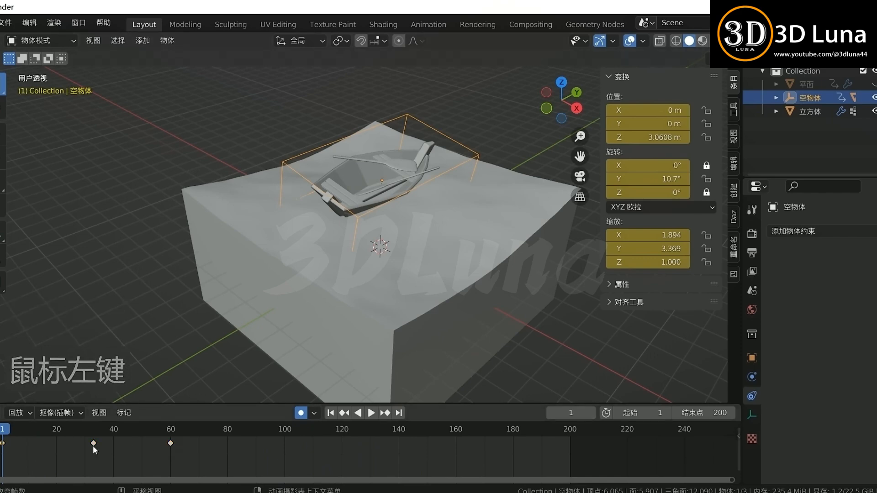
click(169, 443)
key(g)
click(38, 450)
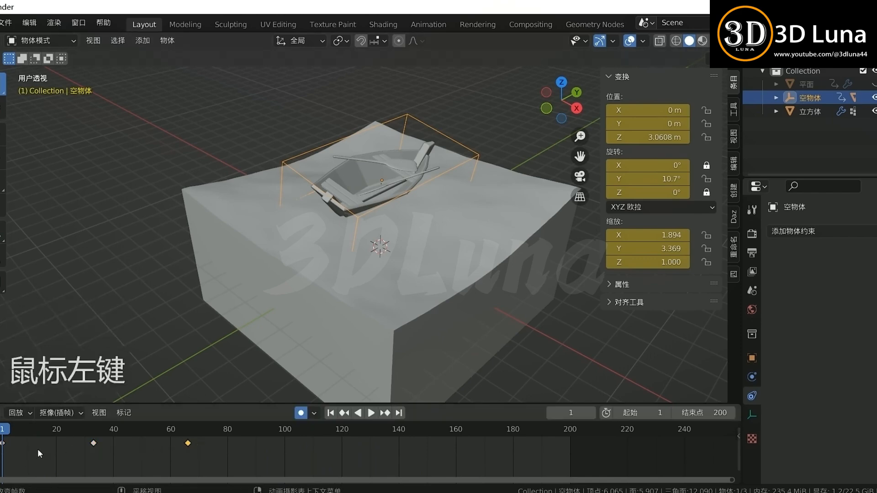
key(shift+d)
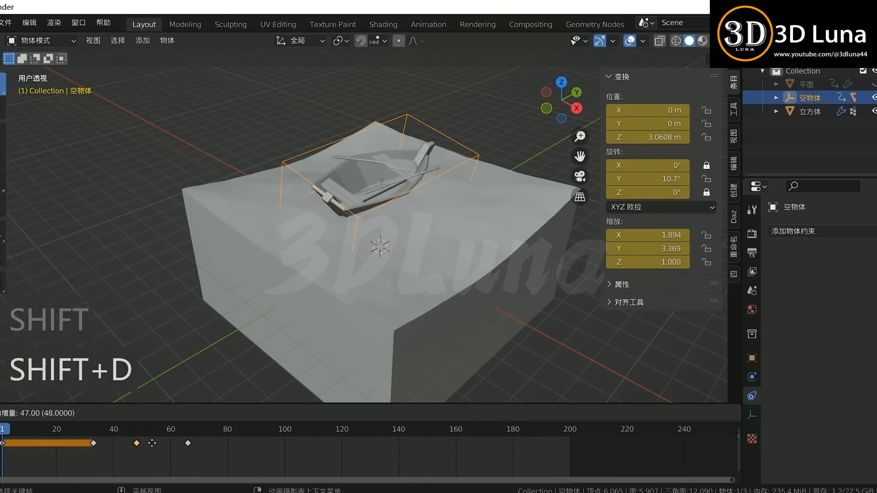
click(196, 443)
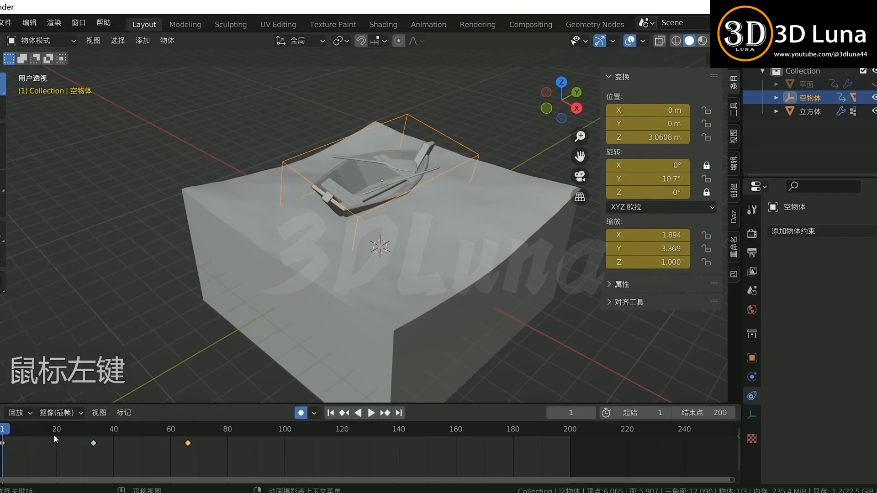
Play back the rocking boat in solid and rendered shading, then return to frame 1 in solid shading.
key(space)
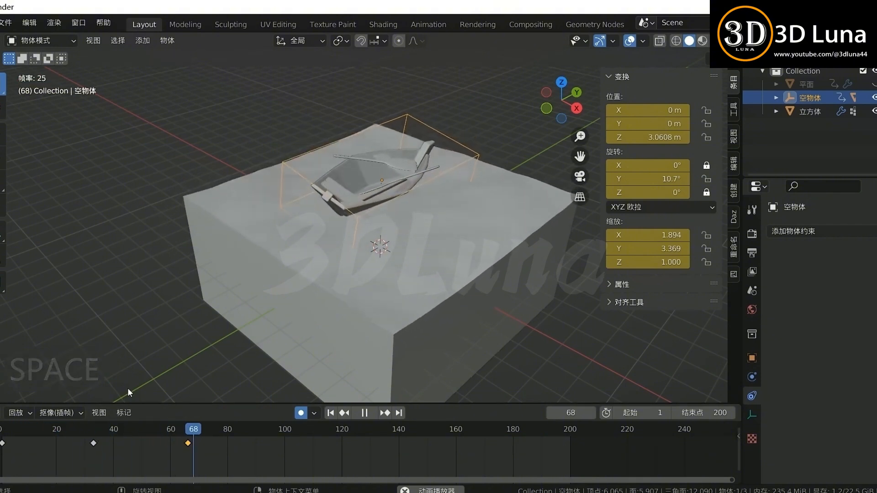
click(511, 313)
mouse_move(511, 313)
middle_down()
mouse_move(152, 256)
mouse_move(427, 287)
mouse_move(411, 287)
middle_up()
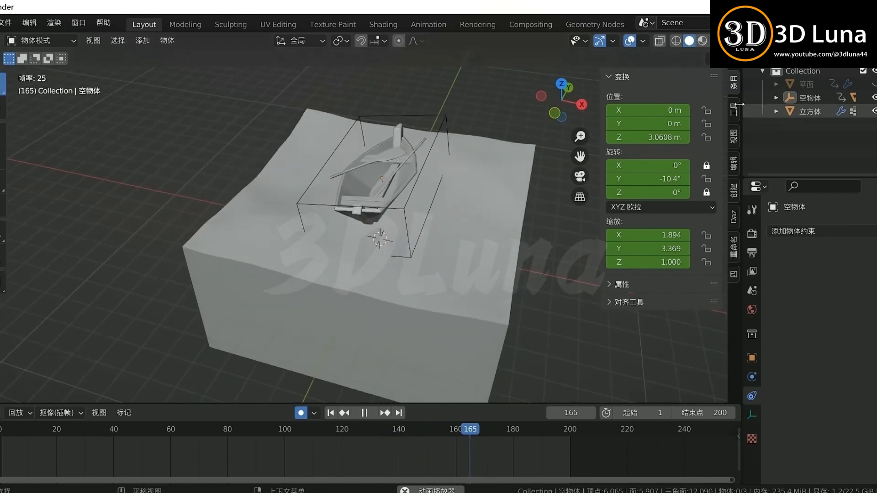
click(715, 40)
middle_drag(467, 256, 445, 248)
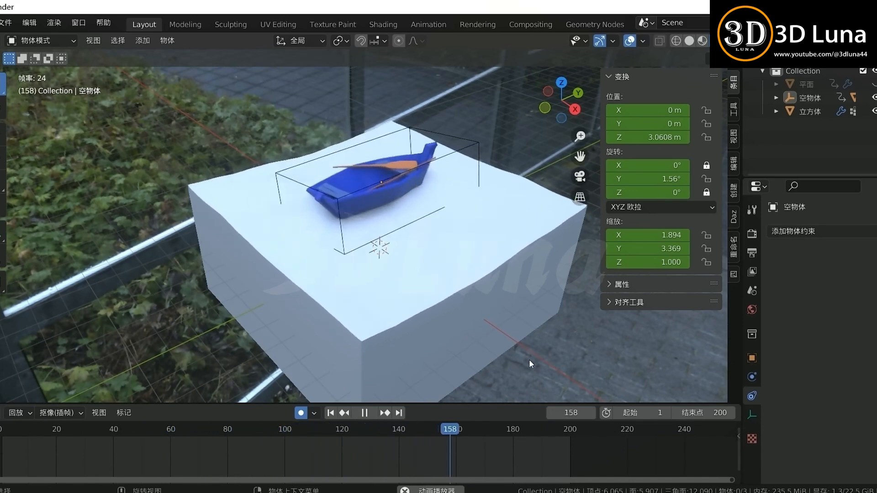
key(space)
drag(436, 436, 4, 447)
click(689, 41)
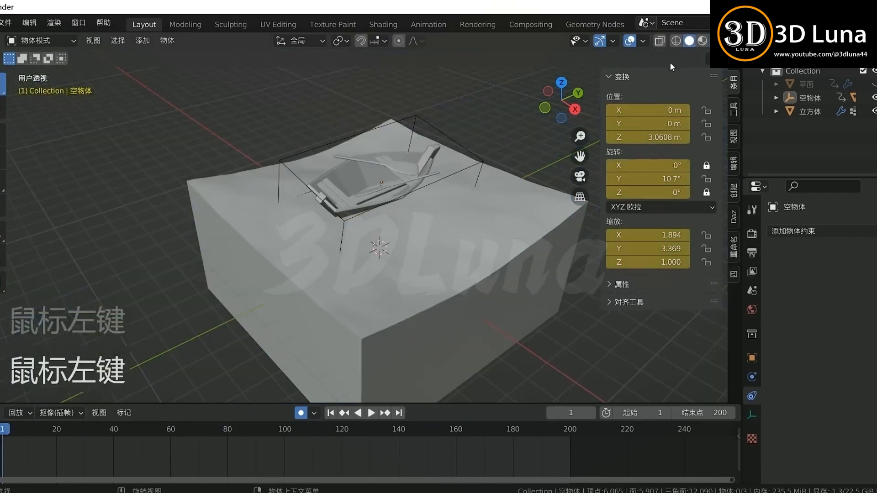
Add a mesh circle with 8 vertices at the origin and turn on X-ray view.
scroll(544, 333, down, 3)
scroll(490, 273, down, 2)
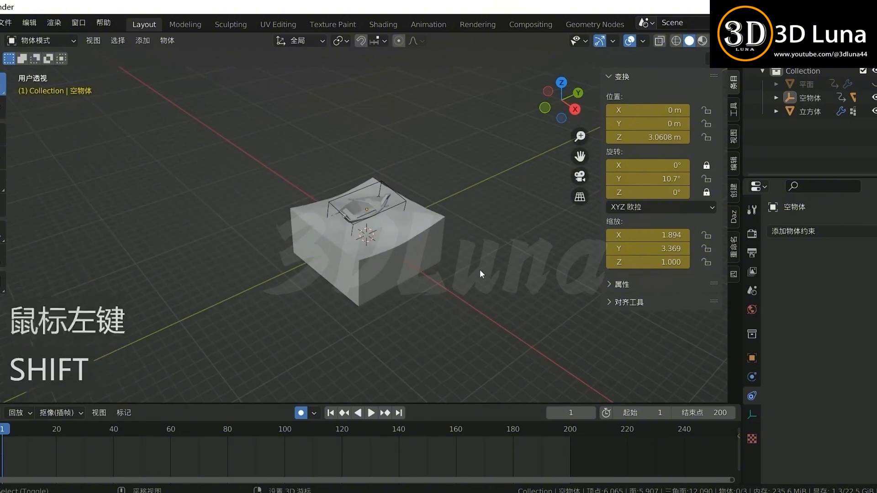
key(shift+a)
mouse_move(468, 135)
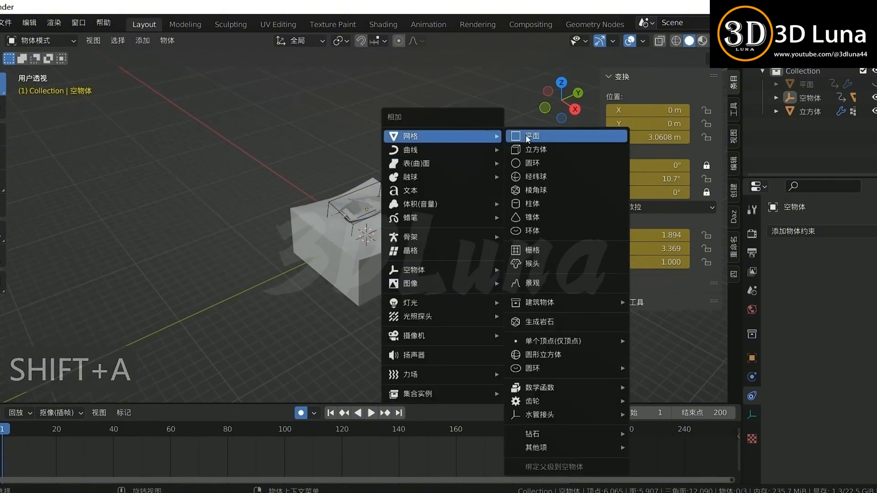
click(541, 163)
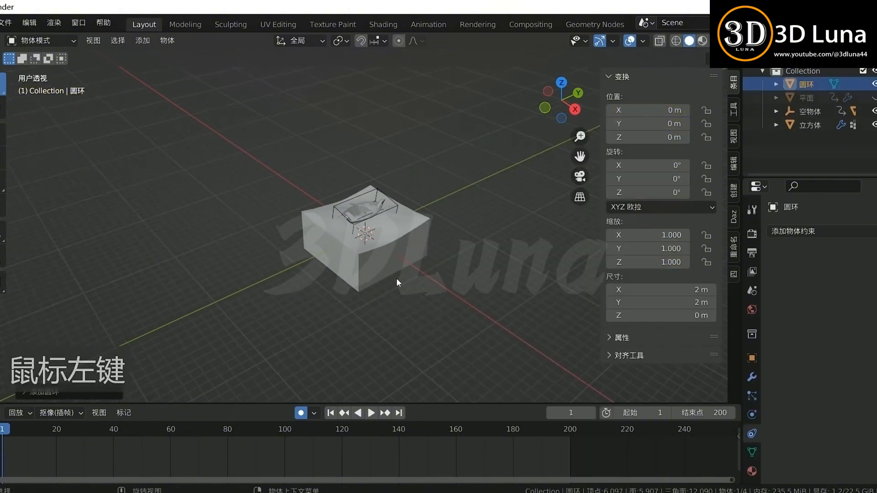
key(alt+z)
scroll(397, 279, up, 2)
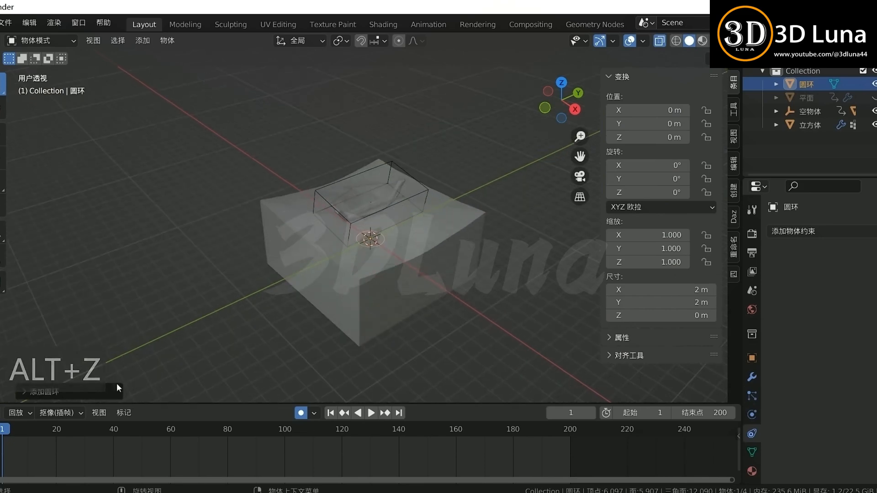
click(69, 401)
click(139, 247)
text(8)
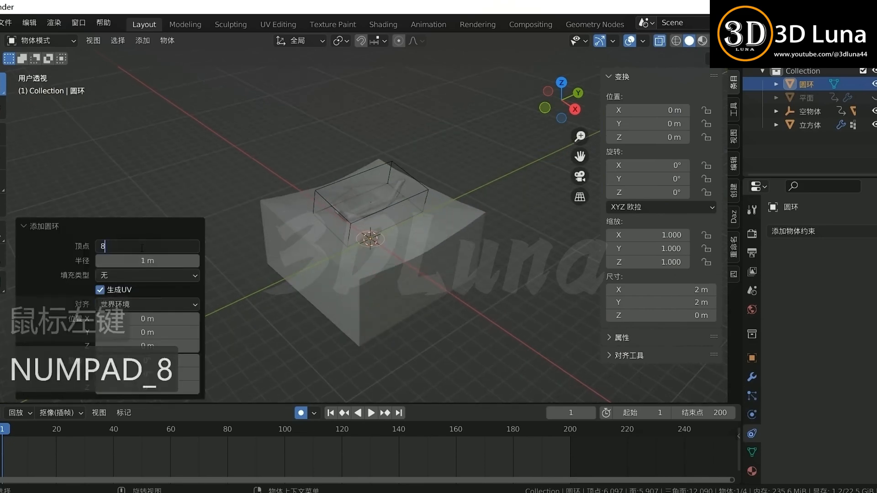
key(Return)
Scale the circle up to about 13.2 so that it surrounds the whole water block.
scroll(413, 284, down, 2)
key(s)
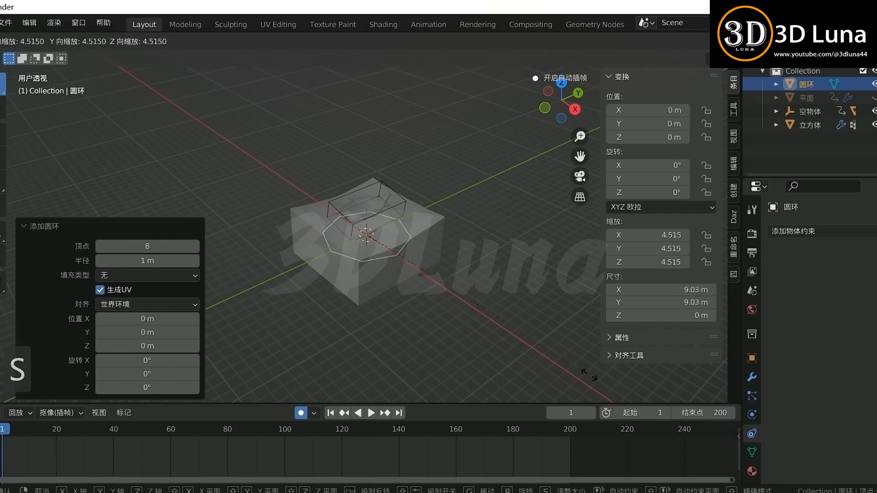
click(573, 351)
key(s)
click(418, 306)
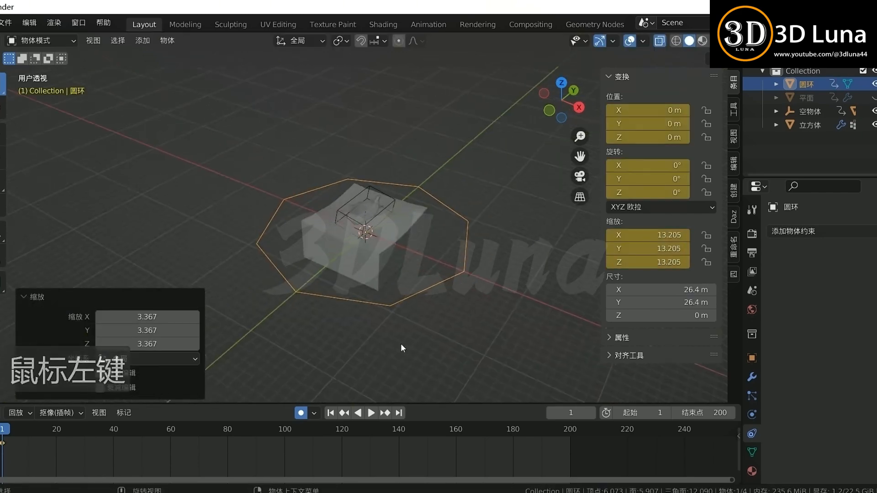
Turn off auto keying and delete the circle's keyframe on frame 1.
click(301, 413)
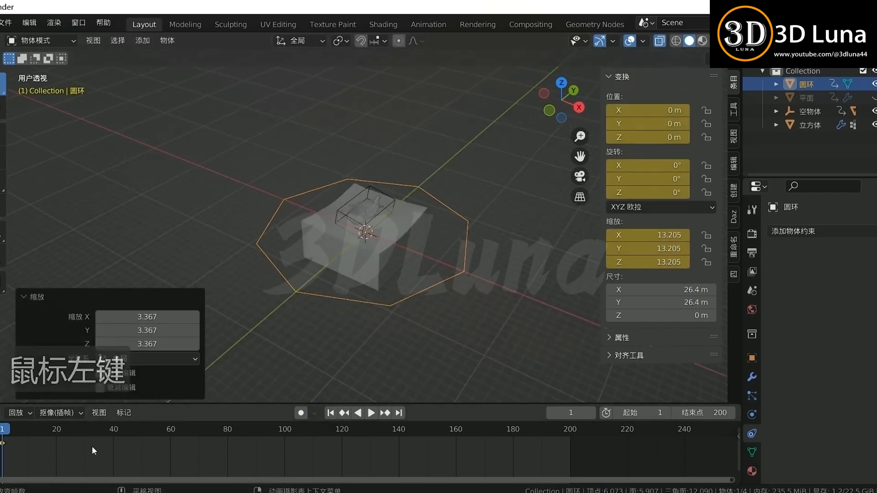
key(x)
click(448, 284)
middle_drag(442, 278, 487, 280)
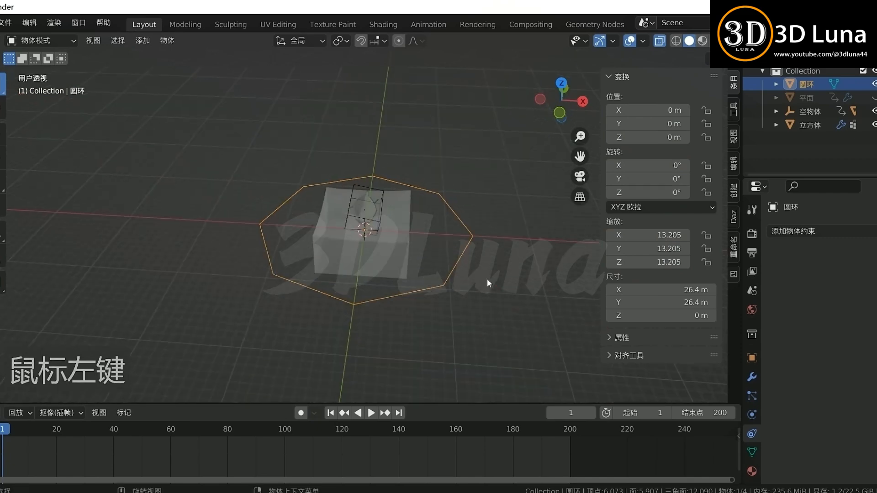
key(s)
right_click(484, 281)
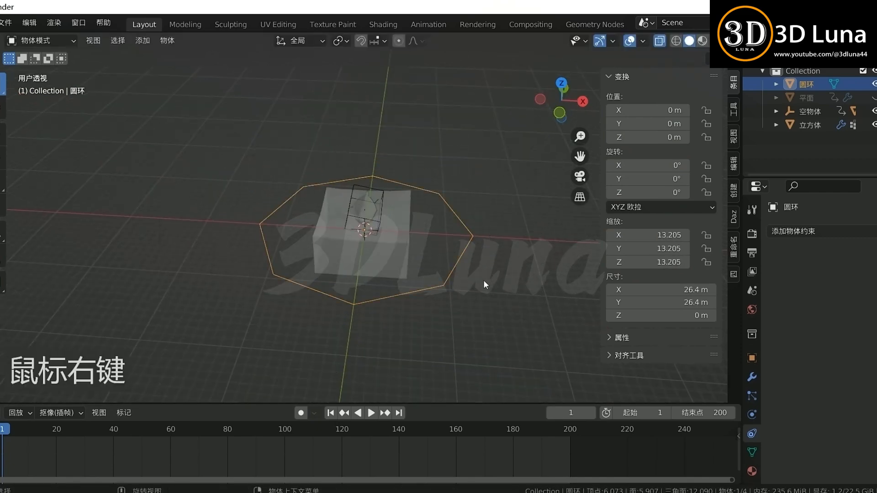
Extrude the circle's outline outward into a flat ring and fill its inner octagon with a face.
key(Tab)
key(e)
key(s)
right_click(512, 291)
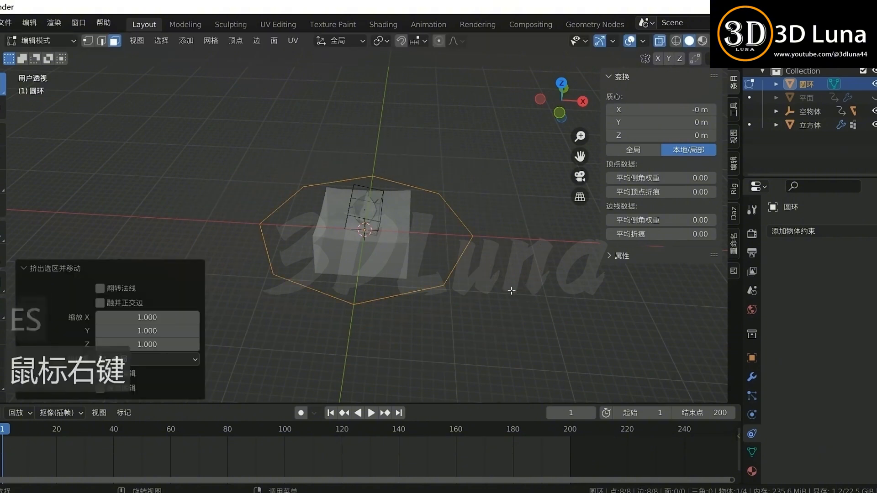
key(1)
key(s)
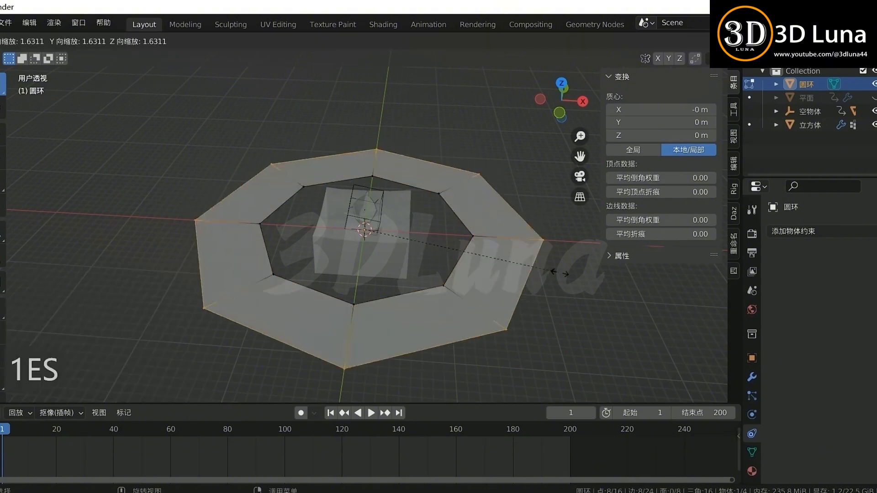
click(460, 259)
key(f)
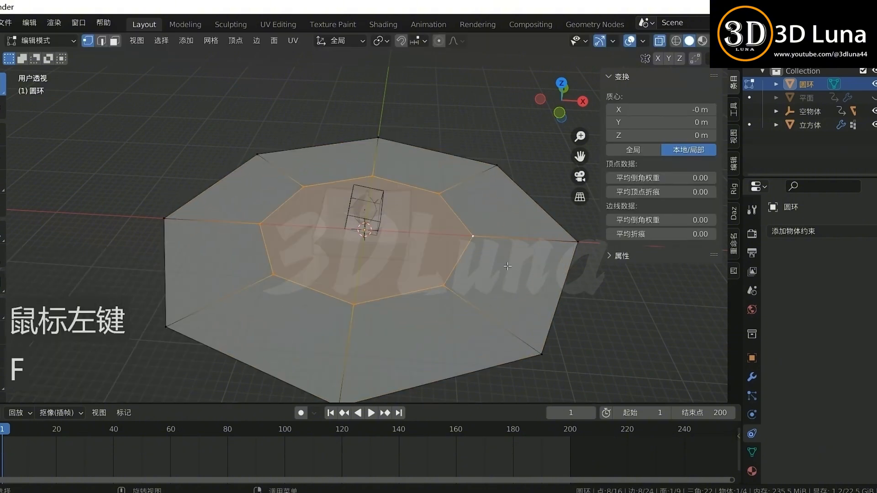
Extrude the ring's outer edge loop outward and raise the new loop about 13.1 m along Z.
scroll(445, 273, down, 2)
click(494, 283)
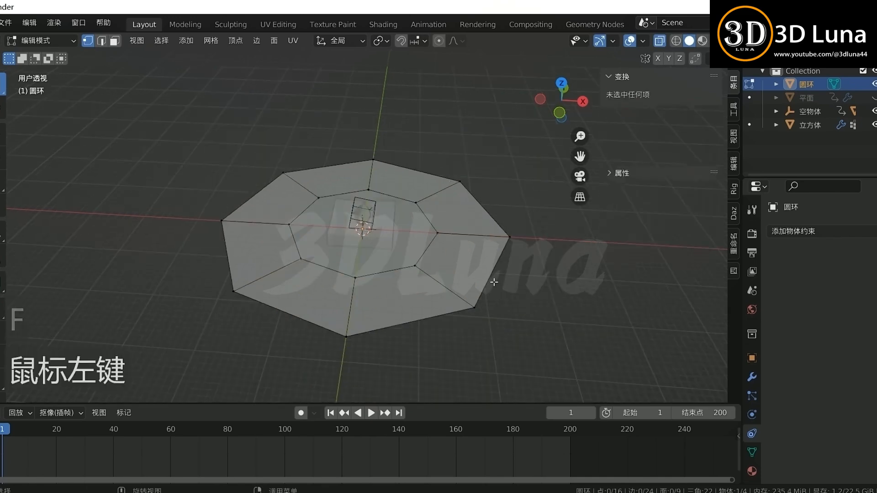
alt+click(470, 315)
key(e)
key(s)
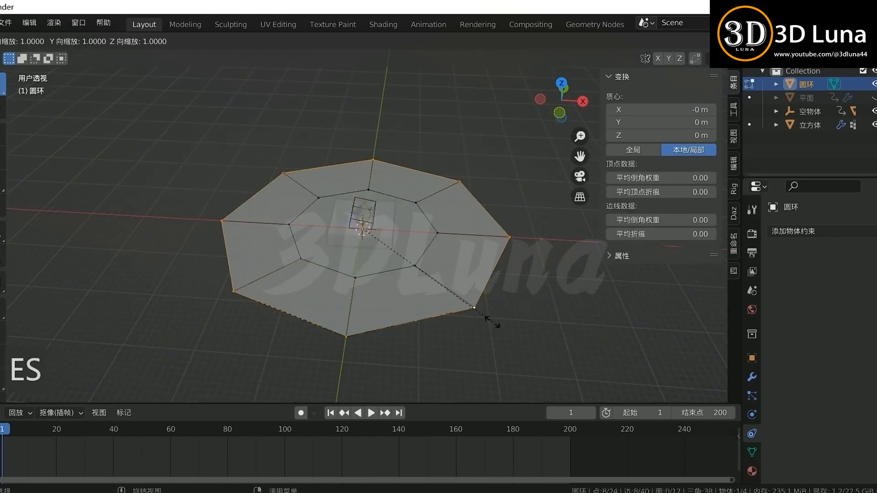
click(601, 298)
key(g)
key(z)
click(615, 290)
Extrude the raised rim outward by a scale of about 1.468 and lift it further along Z.
middle_drag(547, 334, 502, 256)
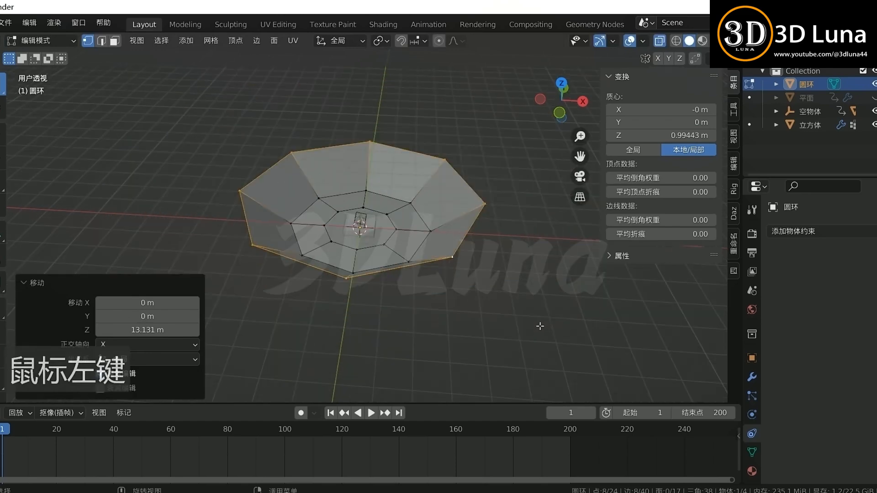
key(e)
key(s)
click(524, 278)
key(g)
key(z)
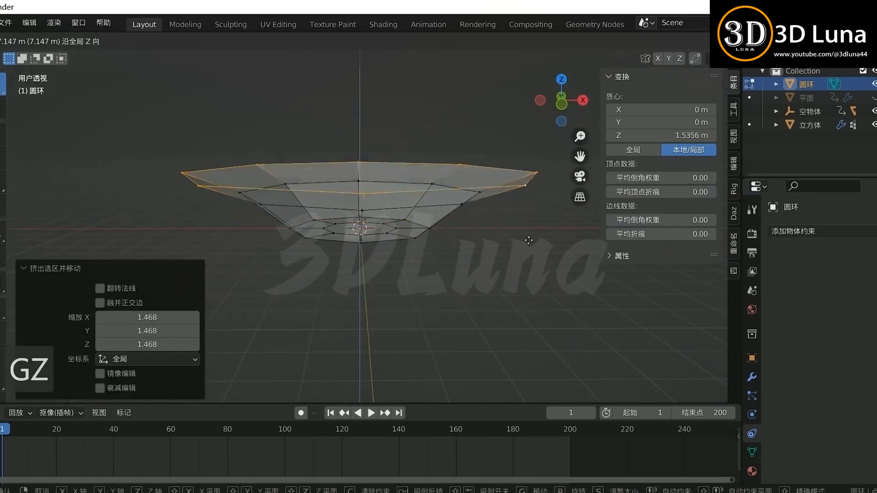
click(443, 205)
Widen the bowl's middle edge loop by a scale of about 1.23 to round its wall.
alt+click(443, 205)
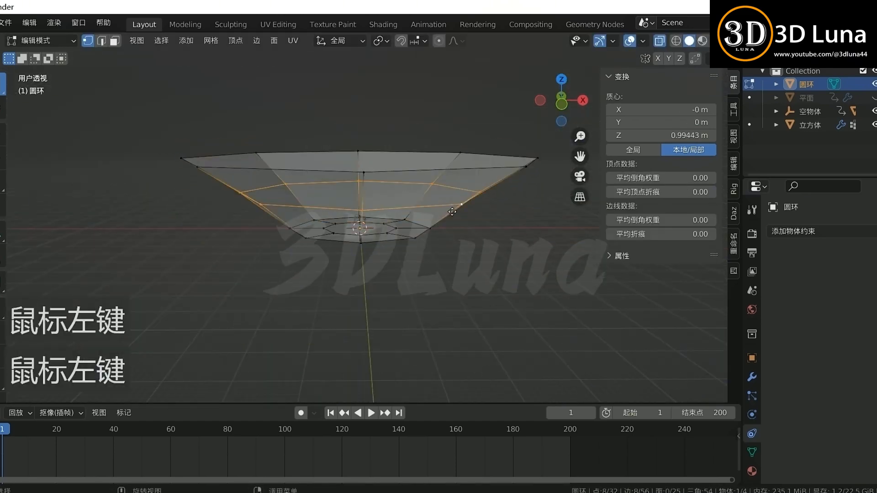
key(g)
key(s)
click(466, 219)
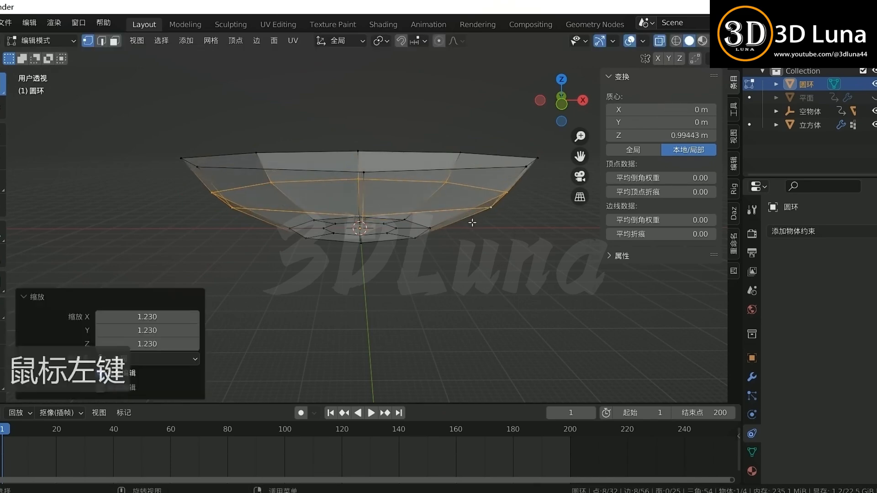
Leave mesh editing, turn off X-ray view and scale the whole bowl up to about 107.26.
key(Tab)
middle_drag(434, 244, 453, 226)
scroll(452, 226, up, 5)
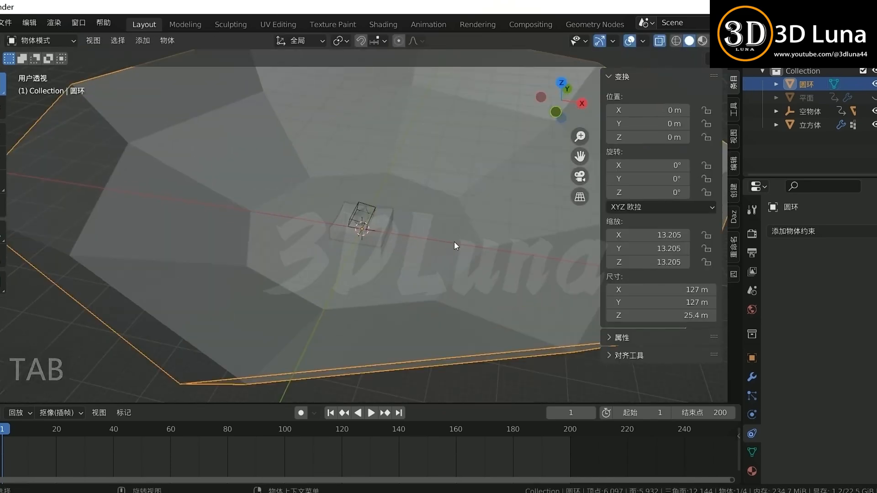
key(alt+z)
scroll(452, 247, down, 5)
key(s)
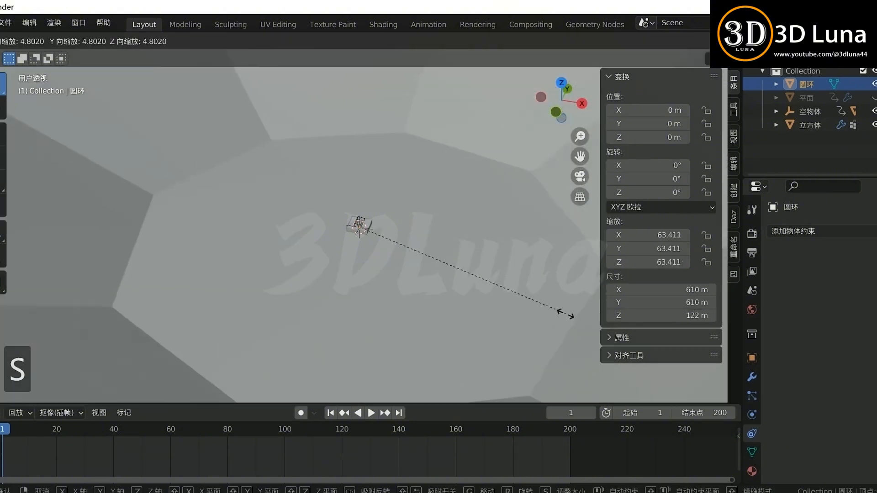
click(566, 315)
Apply smooth shading to the bowl-shaped backdrop.
right_click(448, 198)
click(449, 198)
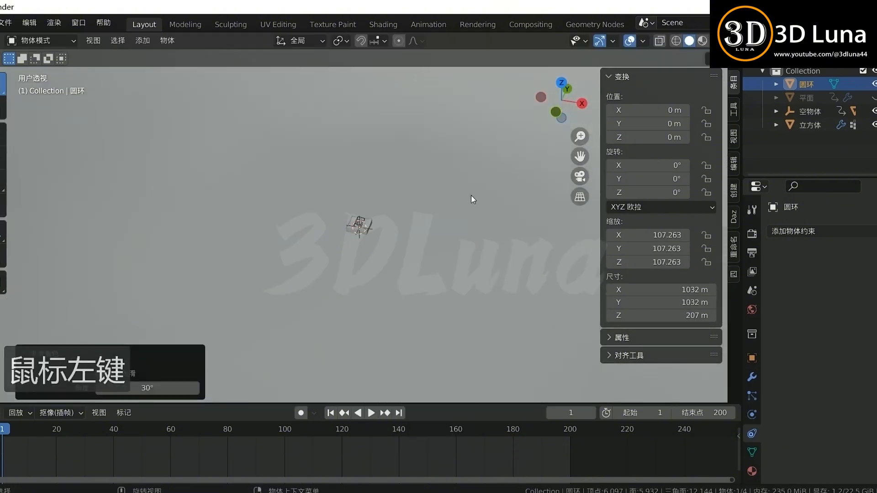
scroll(457, 215, up, 8)
middle_drag(466, 251, 530, 136)
scroll(418, 227, up, 2)
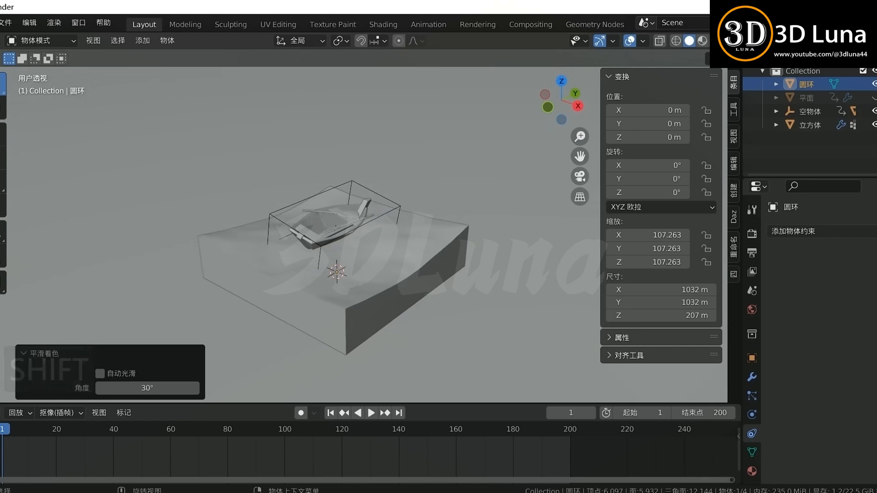
Show the scene in rendered shading and lower the backdrop along Z beneath the water block.
click(399, 250)
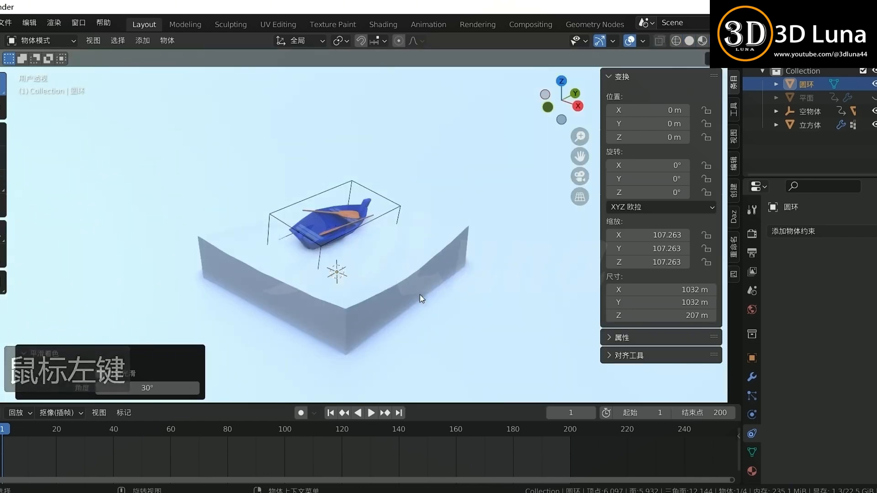
click(409, 303)
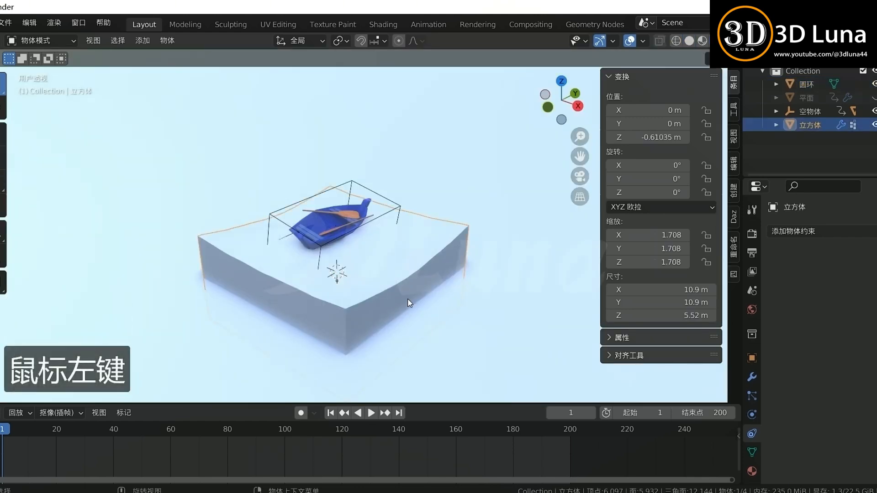
click(525, 294)
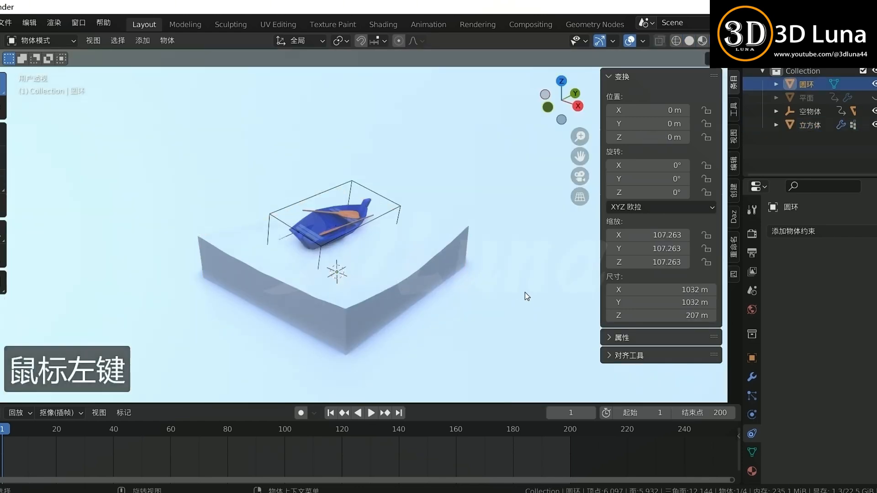
key(g)
key(z)
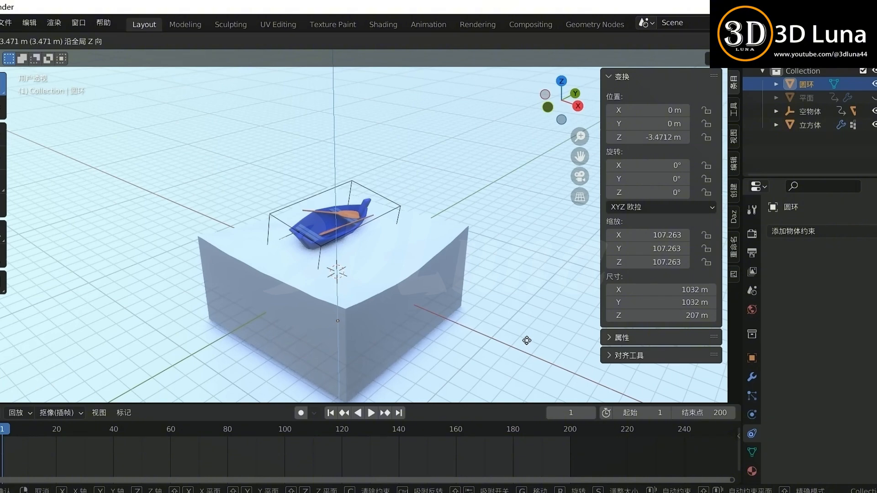
click(527, 338)
Raise the backdrop slightly to about Z -2.86 m so its floor meets the water block's underside.
scroll(476, 305, down, 3)
middle_drag(476, 305, 490, 266)
key(g)
key(z)
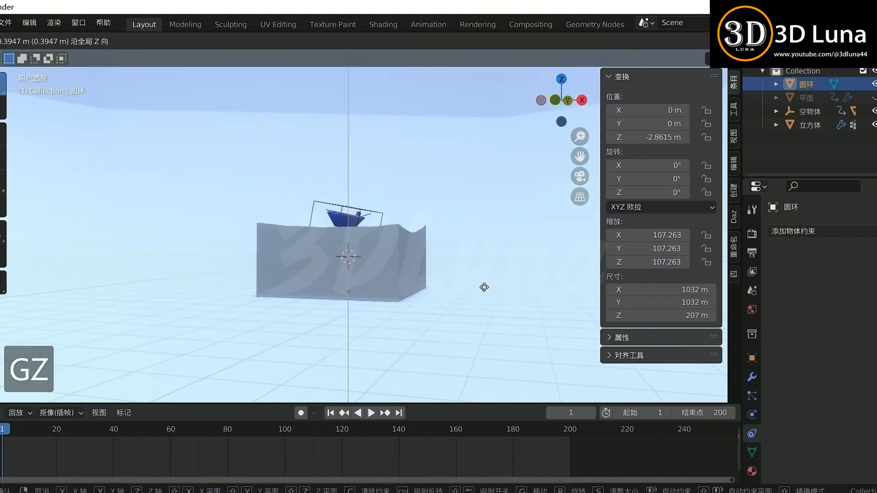
click(484, 287)
Give the water block a new material and sample its base colour from the blue boat.
middle_drag(464, 231, 462, 253)
click(461, 253)
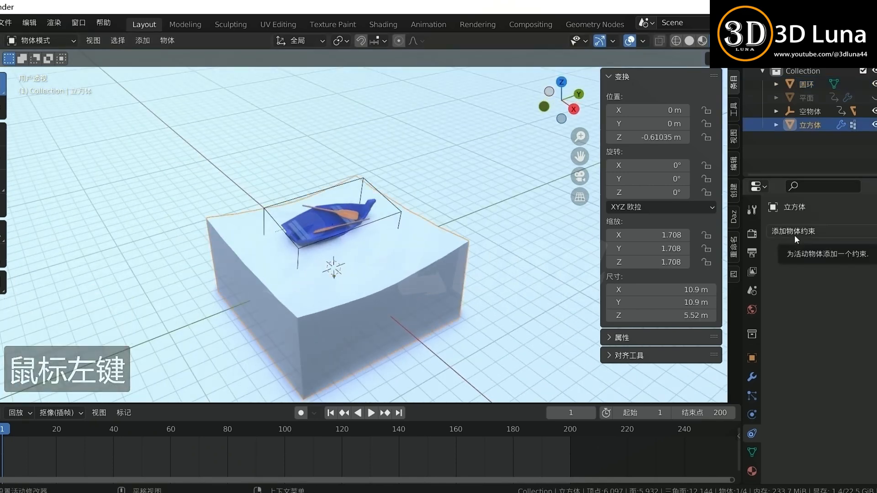
click(752, 470)
click(831, 288)
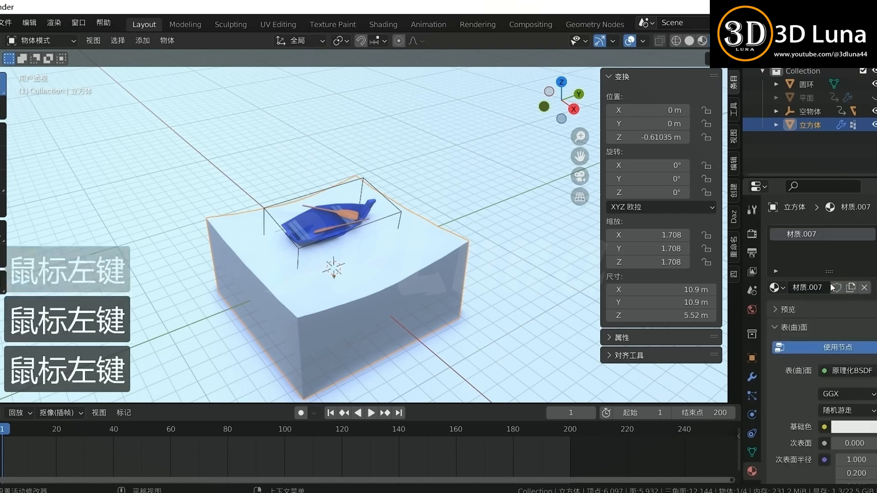
click(852, 428)
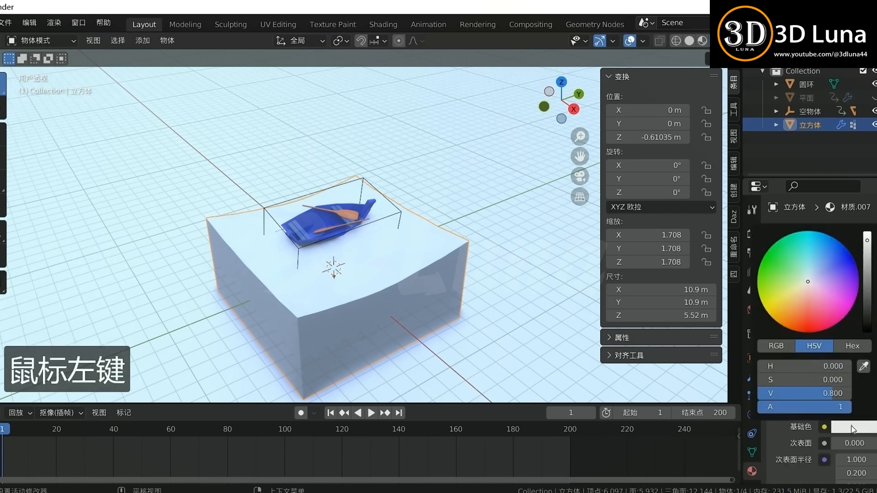
click(863, 367)
click(323, 216)
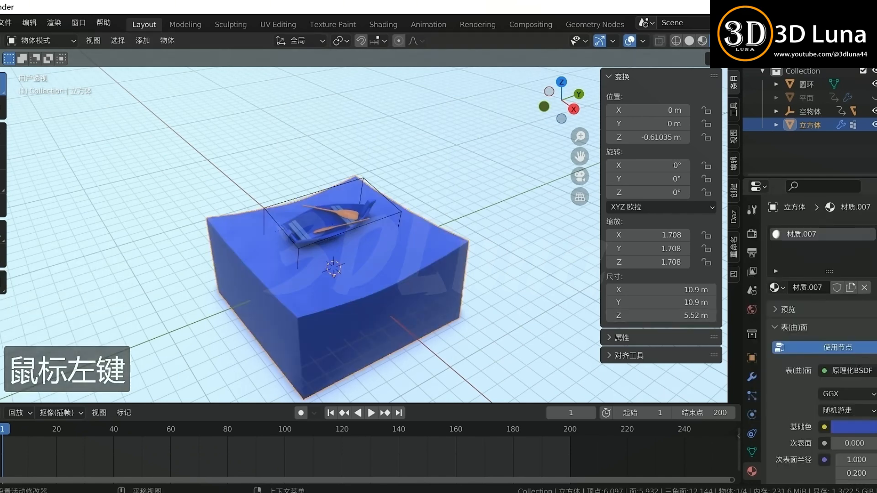
Lighten the water's base colour to about hue 0.622, saturation 0.935 and value 0.796.
click(828, 253)
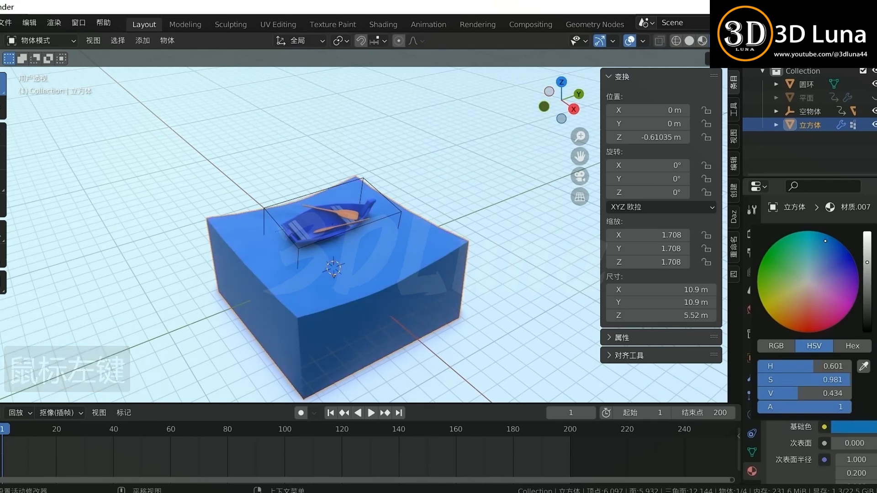
click(867, 240)
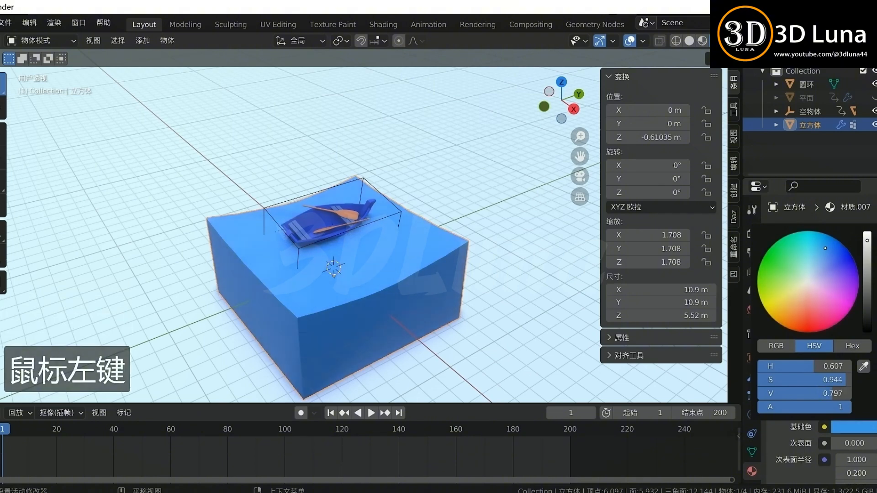
click(829, 250)
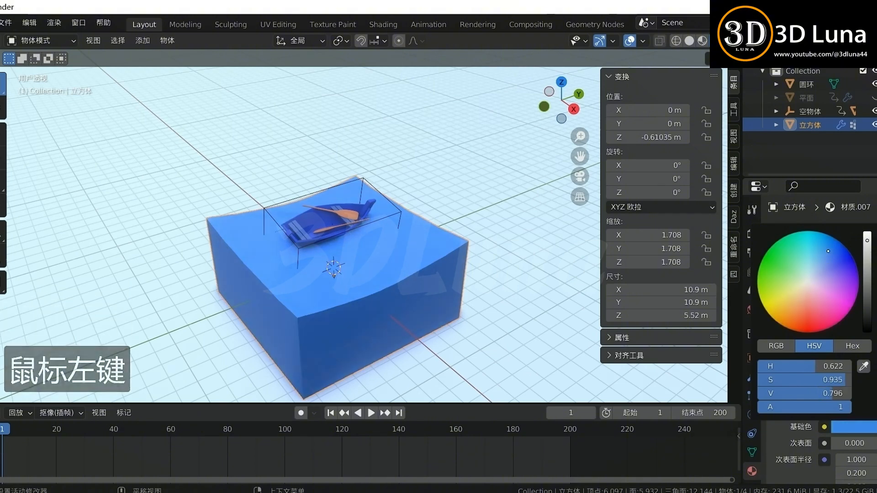
Give the backdrop a new material and sample its base colour from the side of the water block.
click(368, 207)
scroll(368, 208, up, 2)
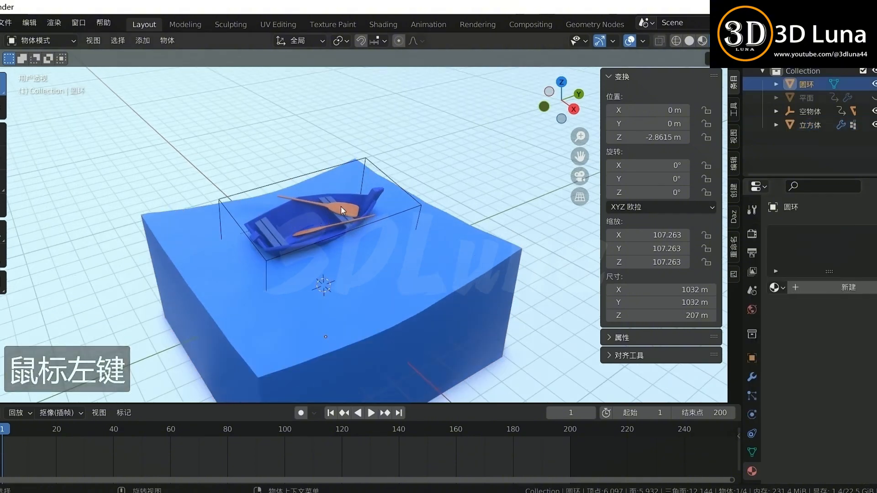
middle_drag(390, 284, 437, 249)
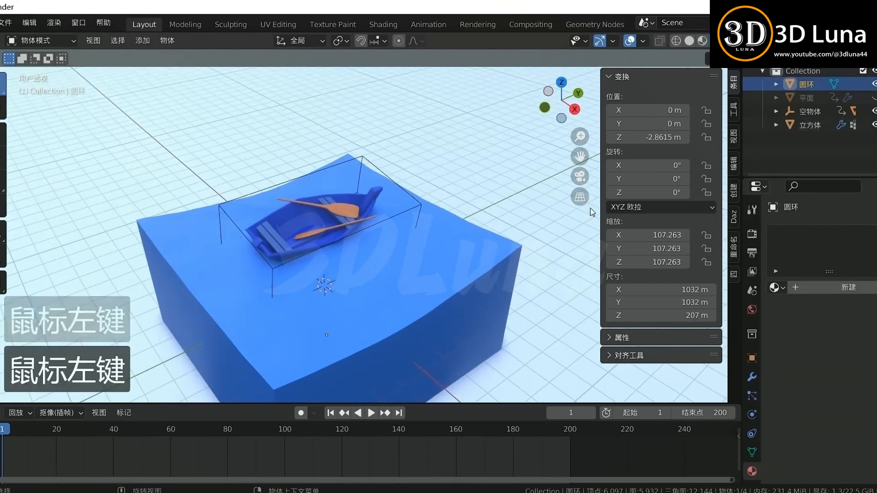
click(835, 286)
click(847, 429)
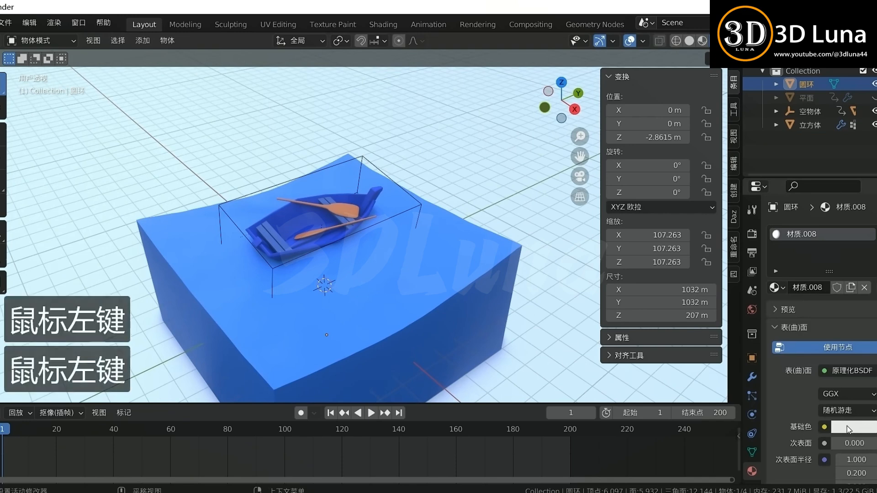
click(862, 300)
click(472, 291)
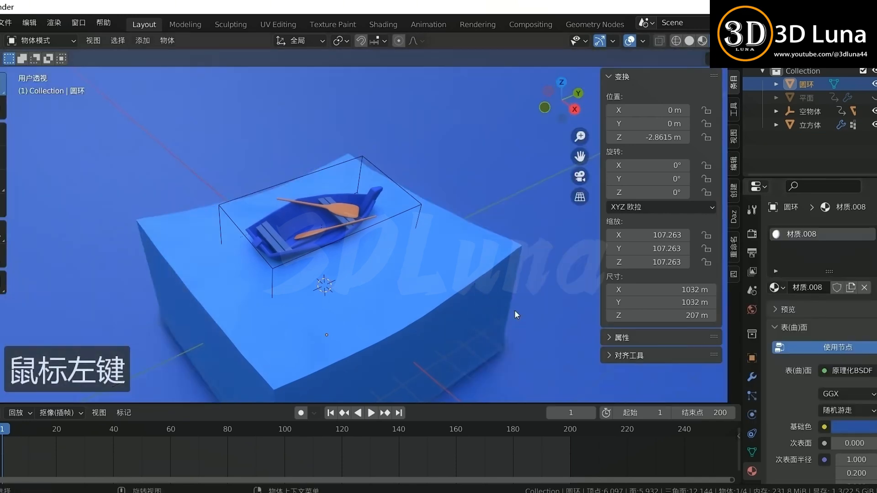
Set the backdrop material's specular to 0 and its roughness to 1.
scroll(845, 354, down, 10)
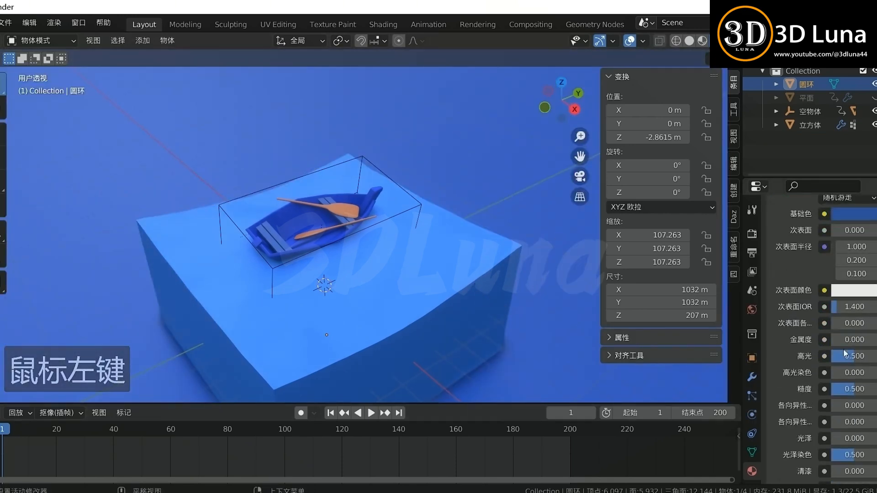
drag(852, 356, 833, 357)
drag(855, 389, 874, 389)
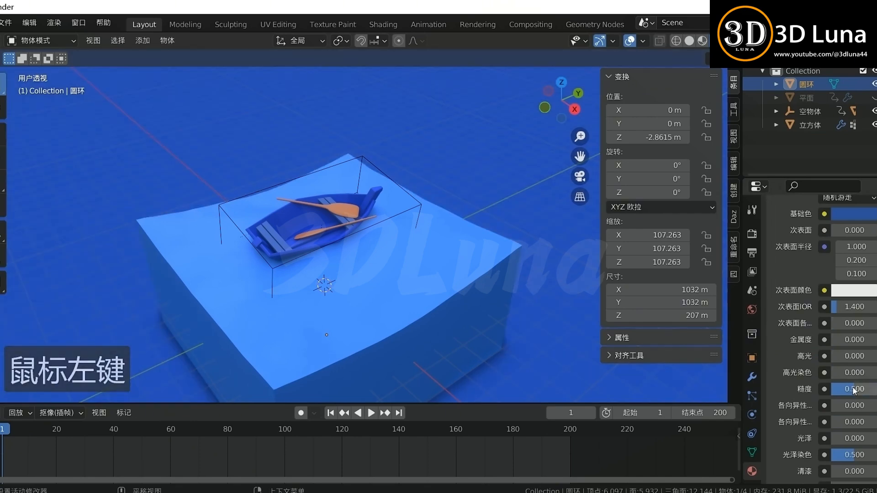
middle_drag(522, 289, 385, 215)
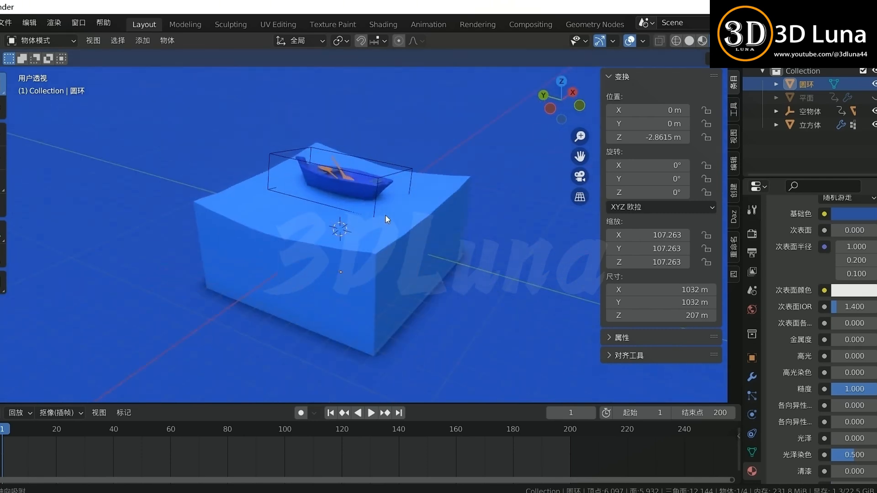
click(504, 185)
key(g)
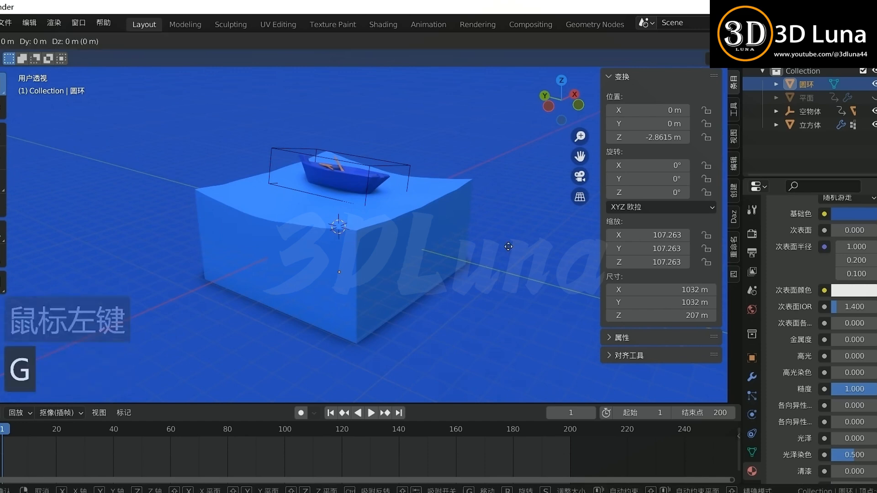
key(z)
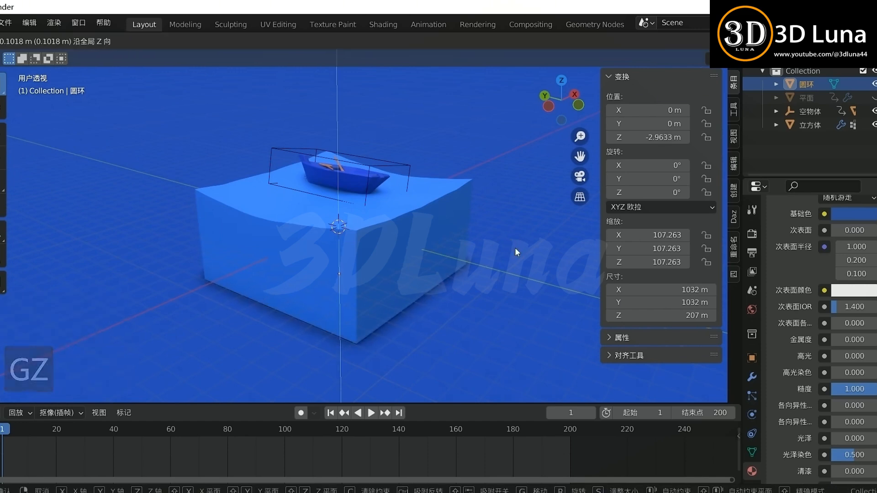
right_click(514, 247)
middle_drag(490, 195, 410, 218)
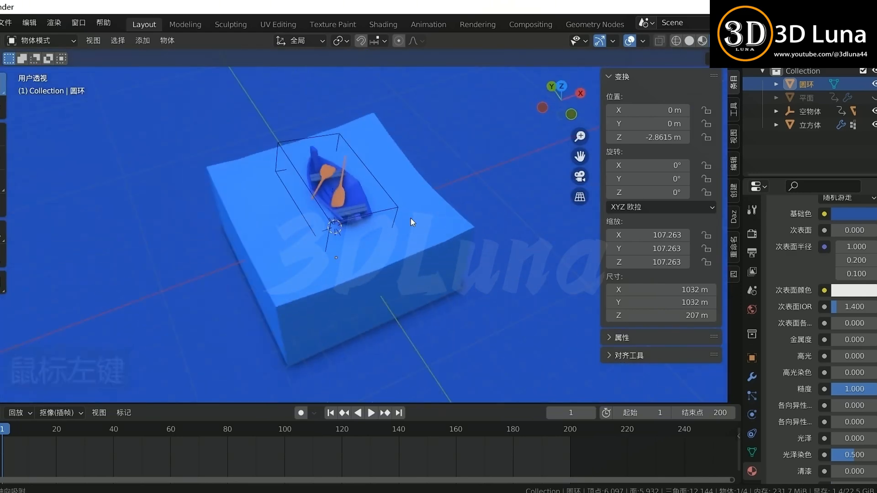
Hide the viewport overlays to get a clean view of the boat and water block.
click(486, 178)
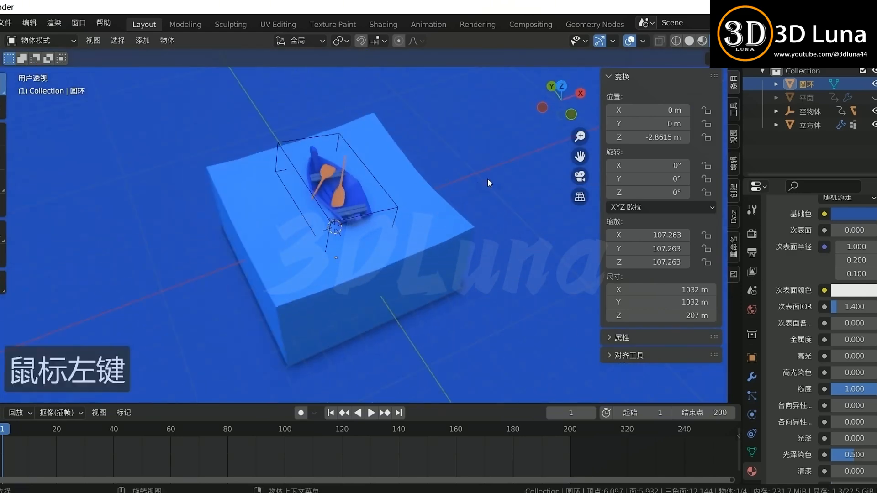
click(631, 42)
middle_drag(426, 182, 451, 160)
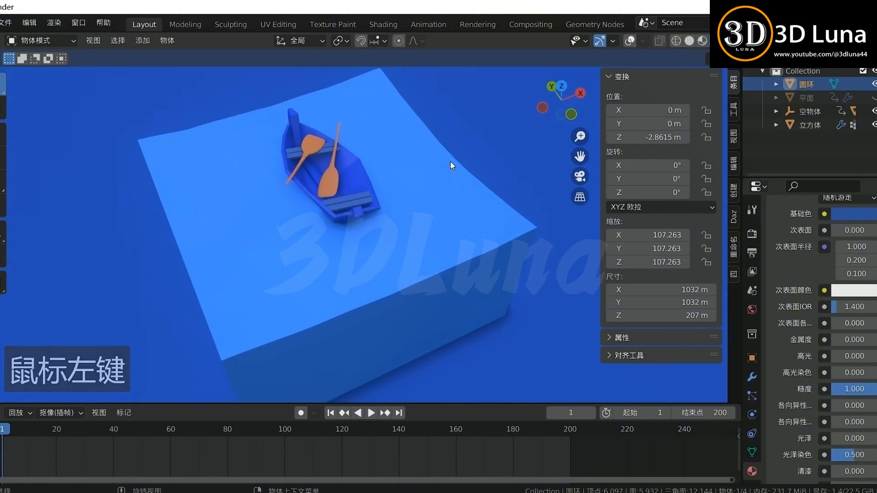
Play the animation, inspect the rocking boat and water from several angles, then return to frame 1.
key(space)
middle_drag(439, 205, 452, 172)
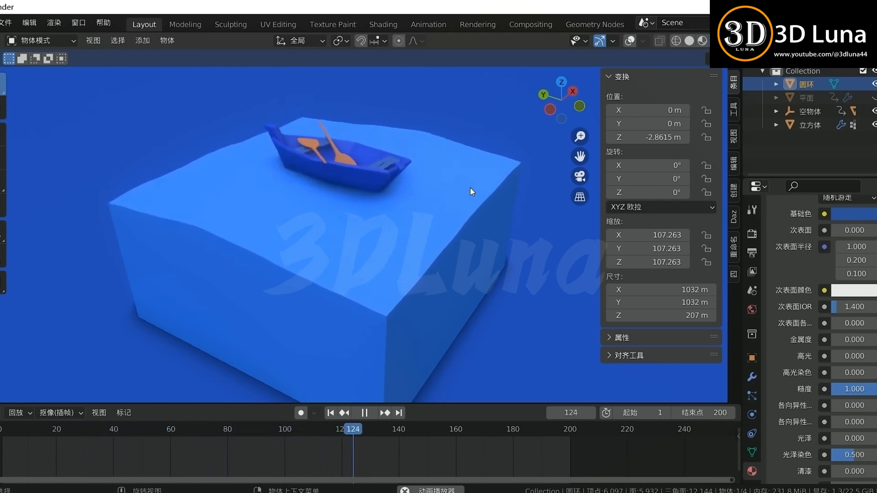
middle_drag(470, 187, 391, 175)
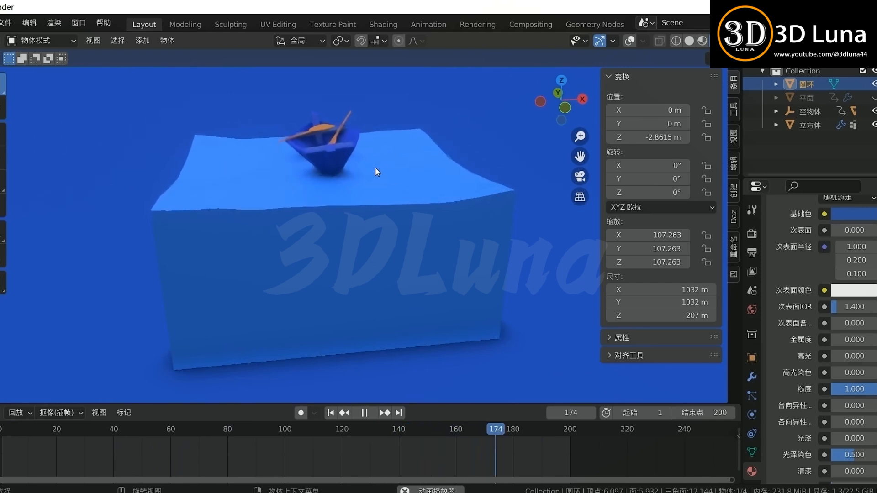
middle_drag(351, 179, 281, 206)
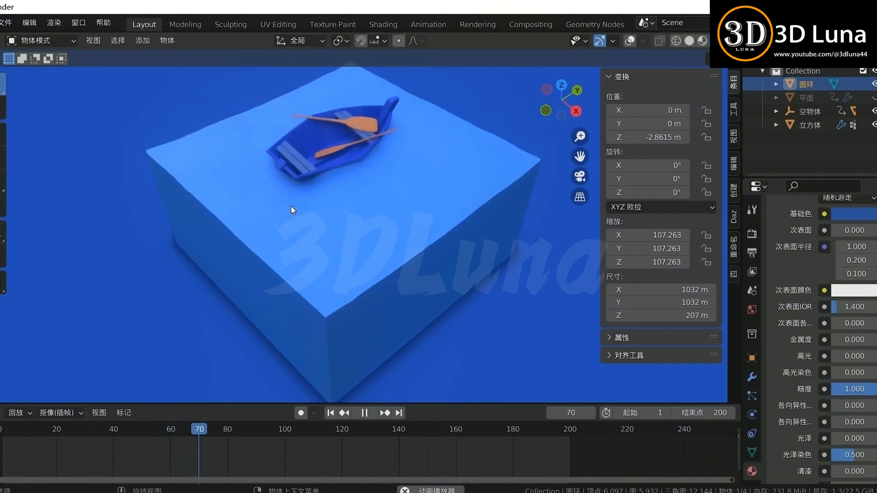
middle_drag(312, 211, 370, 190)
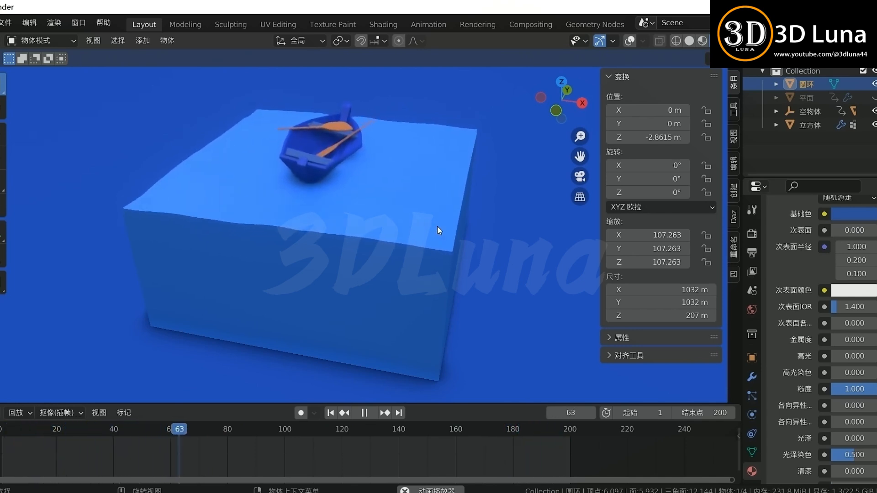
key(space)
drag(209, 428, 6, 436)
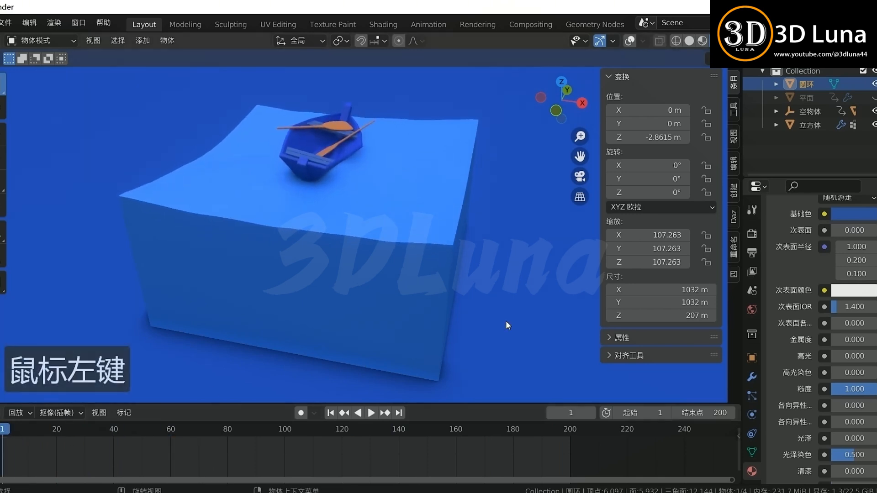
Try a brighter blue, an orange and a red base colour on the backdrop material, ending near hue 0.994 and saturation 0.891.
scroll(843, 407, up, 5)
click(849, 329)
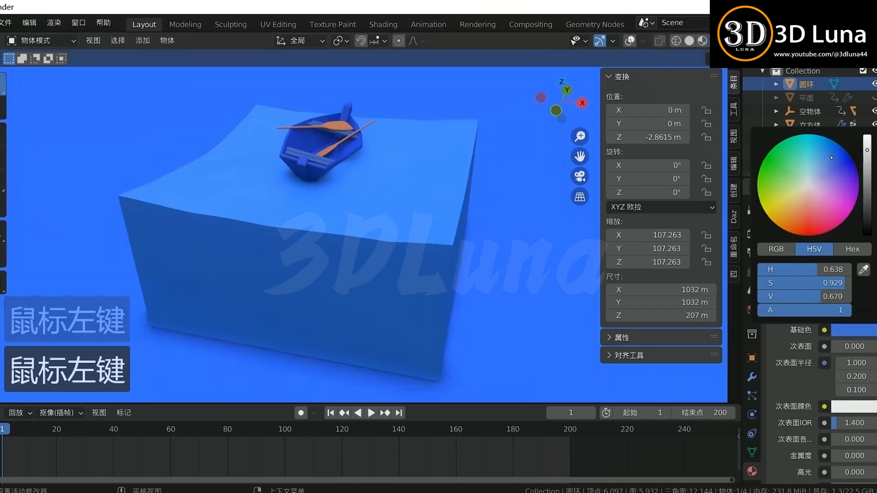
mouse_move(867, 150)
mouse_down()
mouse_move(867, 203)
mouse_move(867, 145)
mouse_up()
click(798, 223)
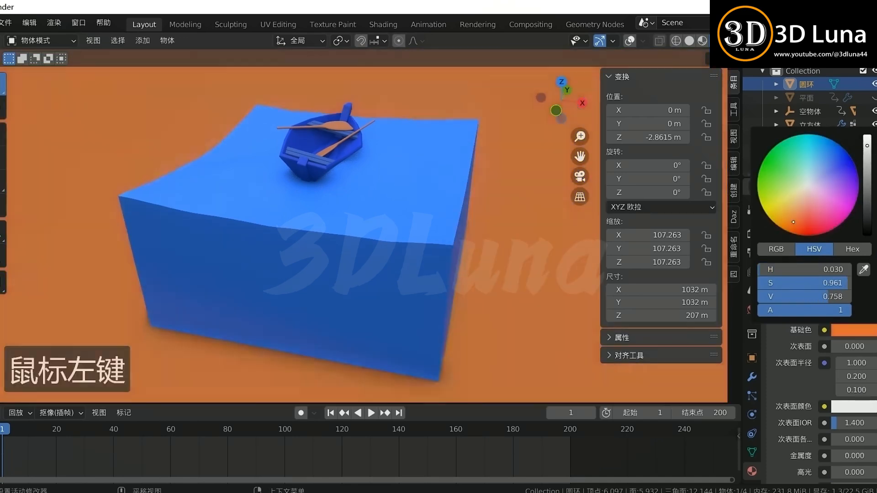
click(811, 217)
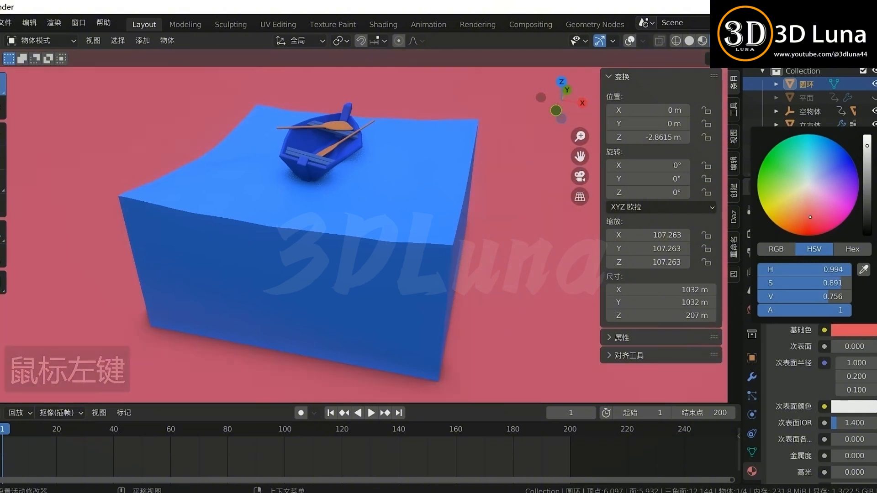
Try an orange backdrop sampled from the boat's oar, adjusted to about hue 0.024, saturation 0.938 and value 0.894.
click(863, 270)
click(342, 128)
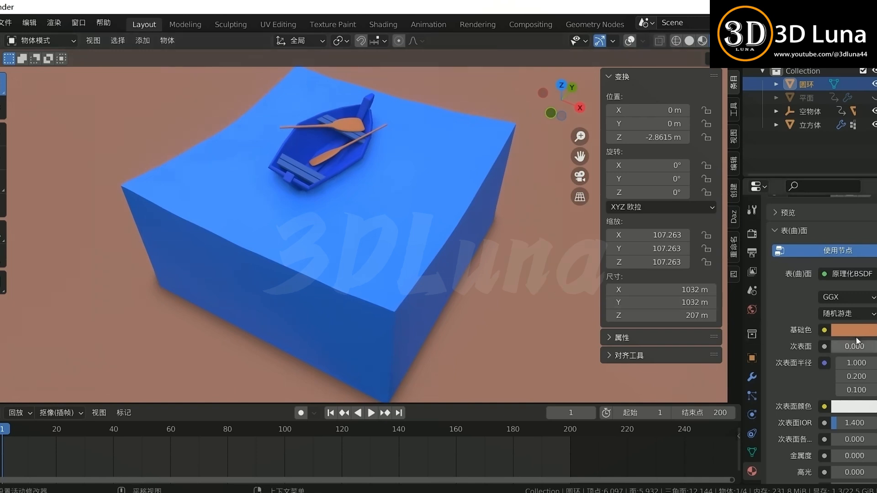
click(855, 330)
drag(867, 161, 867, 136)
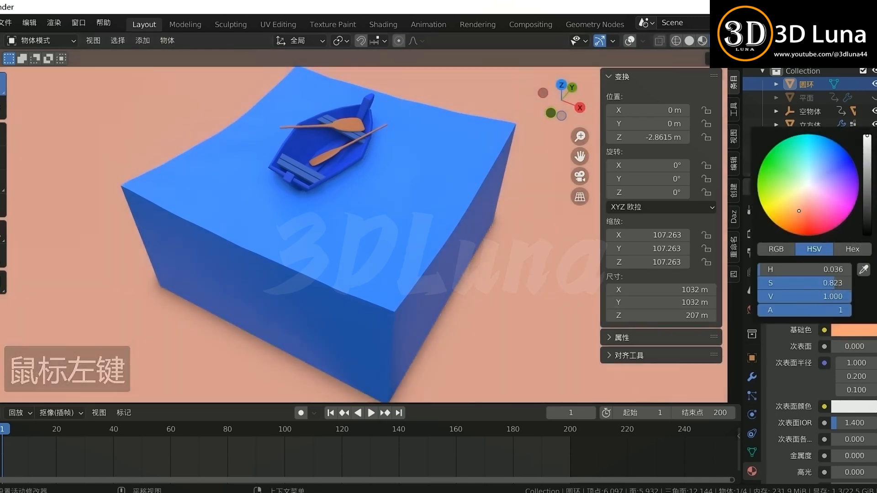
drag(799, 211, 797, 220)
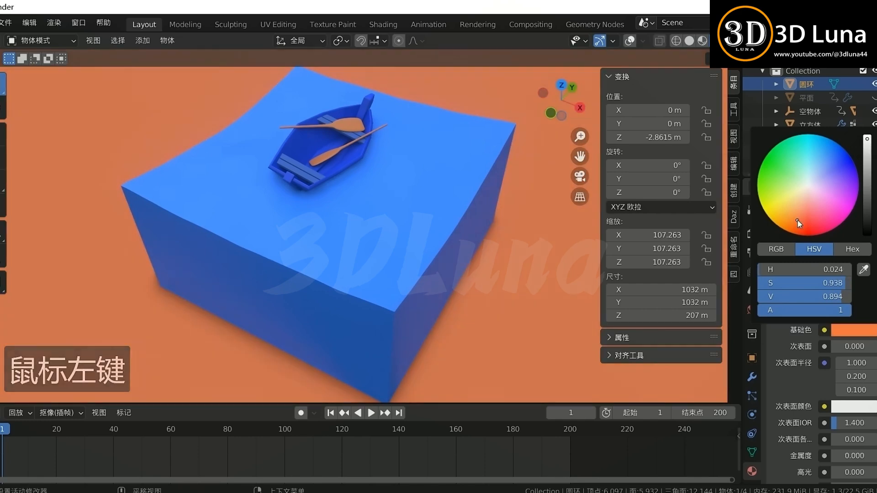
Undo the trial colour changes on the backdrop material.
middle_drag(465, 262, 457, 297)
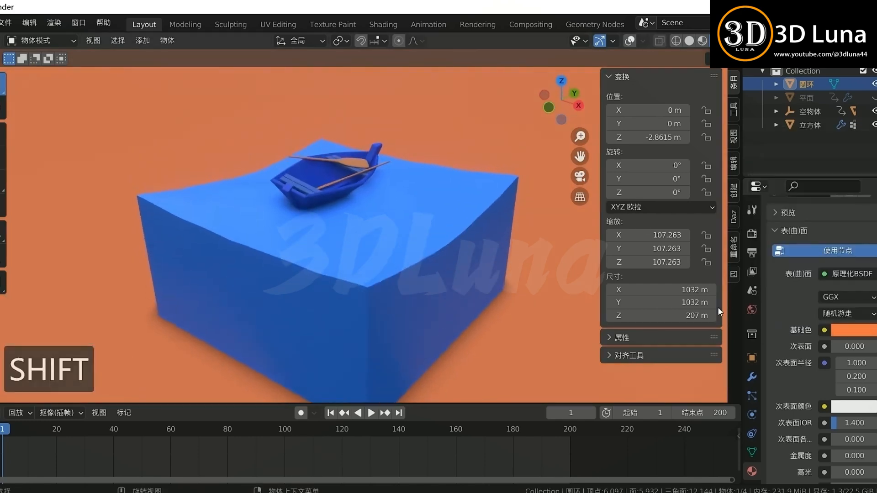
key(ctrl+z)
key(ctrl+z)
key(ctrl+z)
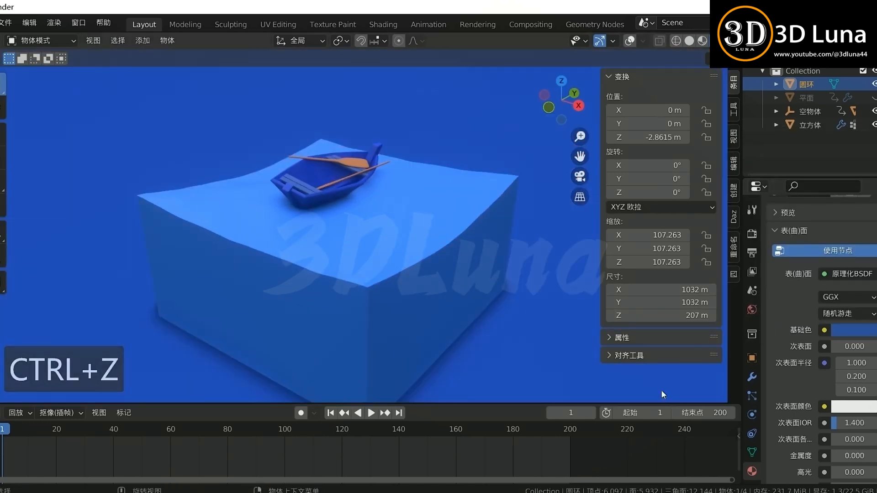
Shift the backdrop's base colour to a teal blue of about hue 0.518, saturation 0.896 and value 0.291.
click(856, 336)
mouse_move(865, 175)
mouse_down()
mouse_move(867, 226)
mouse_move(867, 179)
mouse_up()
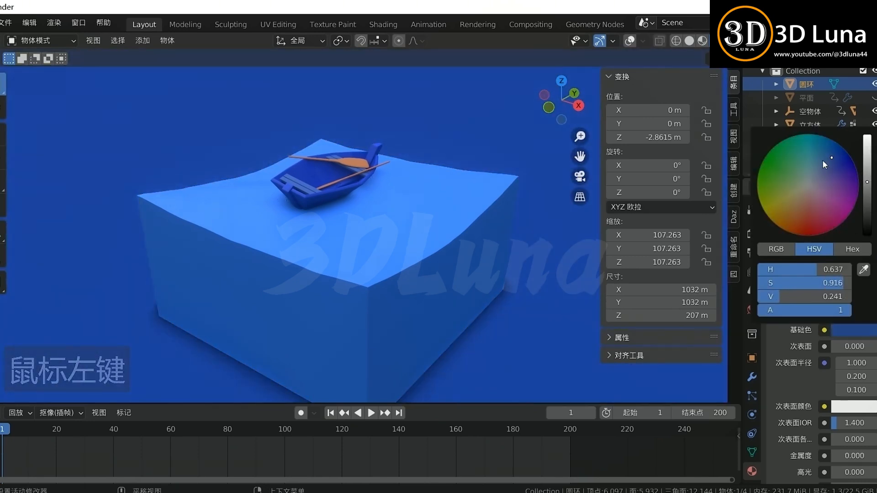
click(821, 151)
mouse_move(822, 151)
mouse_down()
mouse_move(830, 160)
mouse_move(825, 155)
mouse_up()
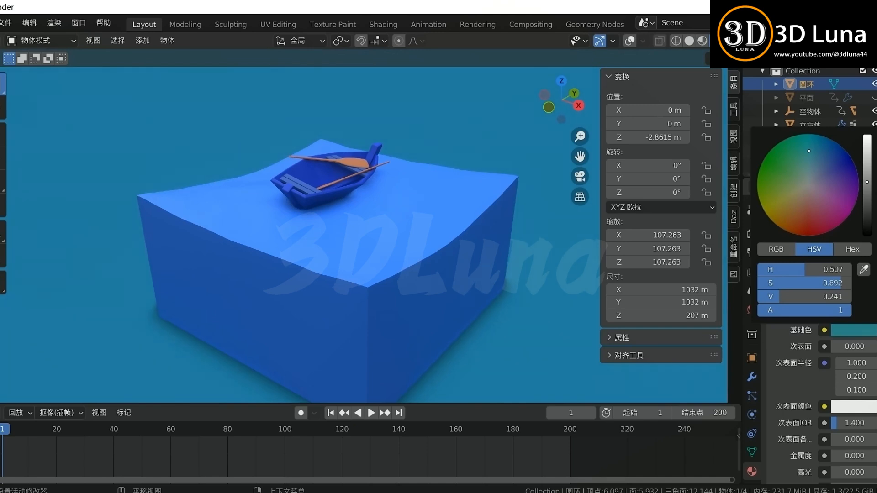
click(867, 173)
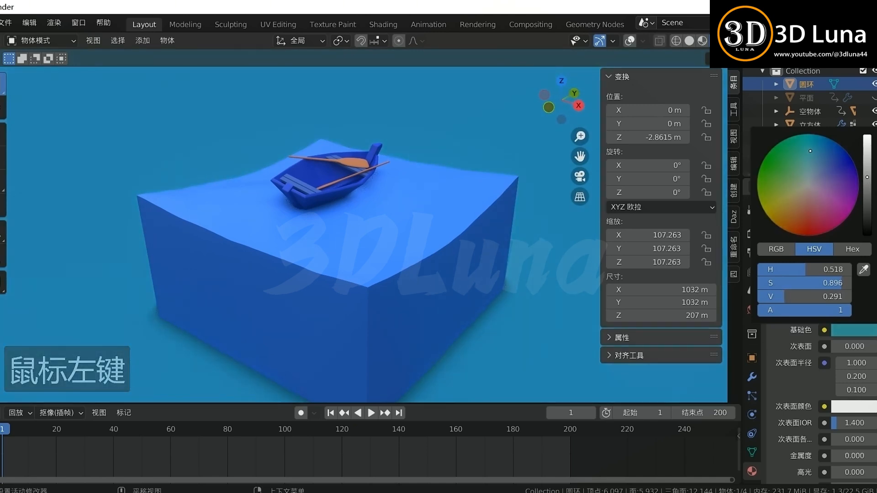
Play the animation and examine the boat, water block and recoloured backdrop from different angles and distances.
key(space)
click(495, 148)
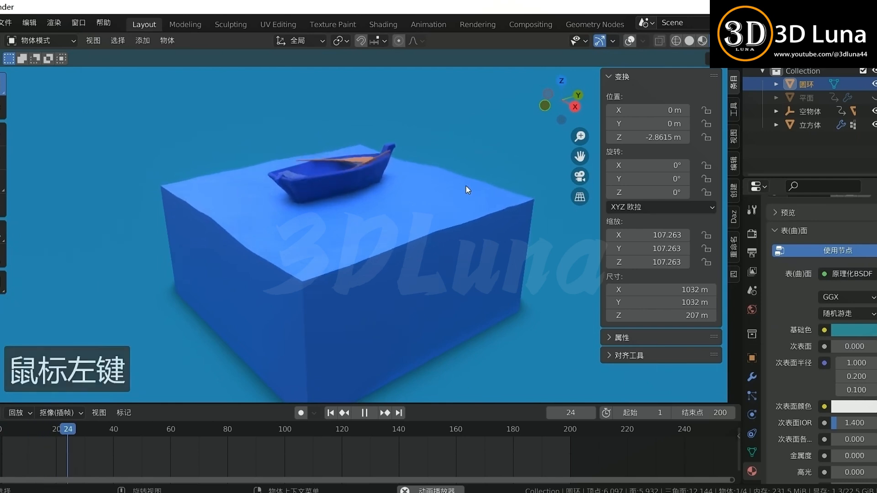
drag(380, 251, 413, 245)
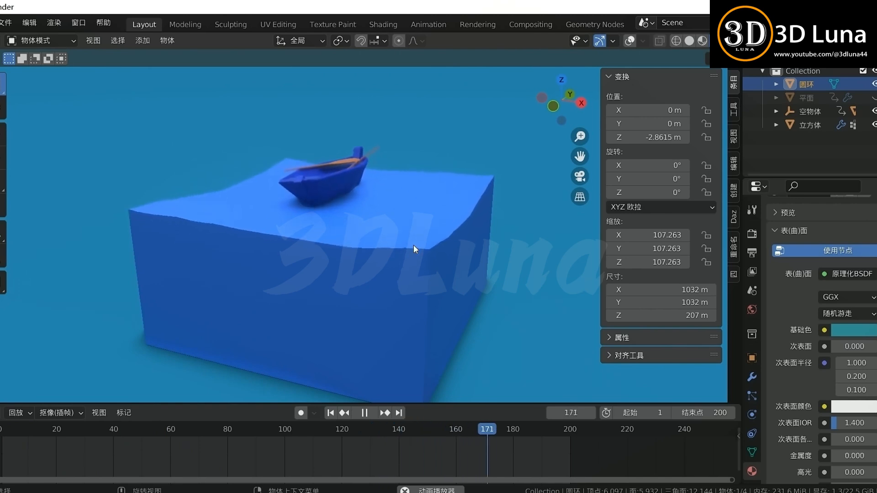
middle_drag(481, 229, 437, 243)
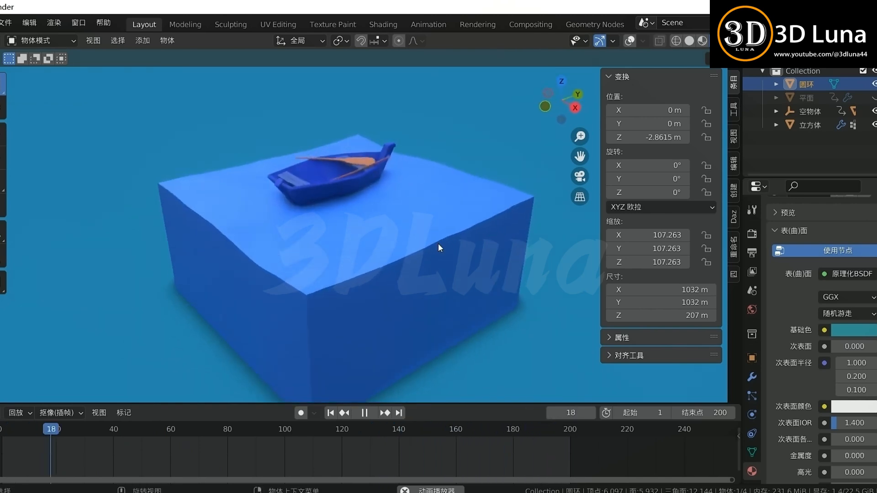
click(582, 321)
mouse_move(461, 301)
middle_down()
mouse_move(457, 312)
mouse_move(475, 335)
mouse_move(517, 364)
mouse_move(553, 367)
mouse_move(519, 352)
mouse_move(588, 339)
mouse_move(470, 305)
mouse_move(469, 294)
middle_up()
scroll(469, 295, down, 2)
middle_drag(404, 289, 446, 273)
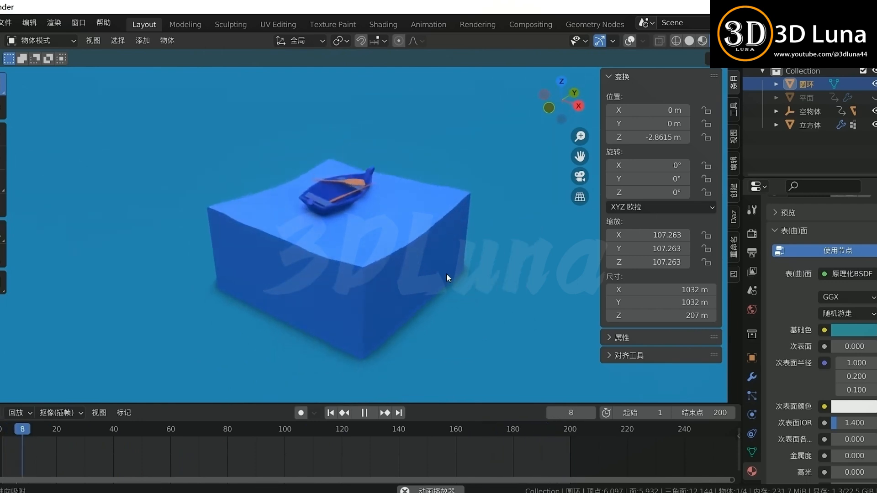
scroll(446, 273, up, 2)
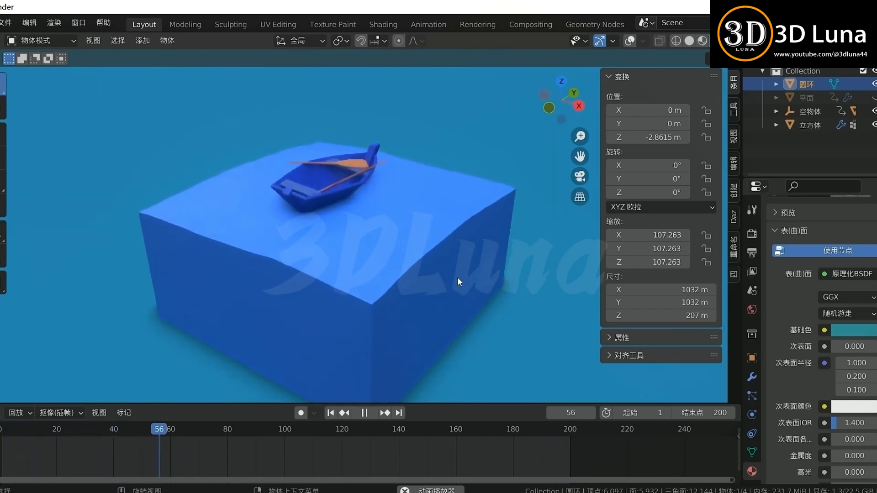
scroll(458, 277, down, 1)
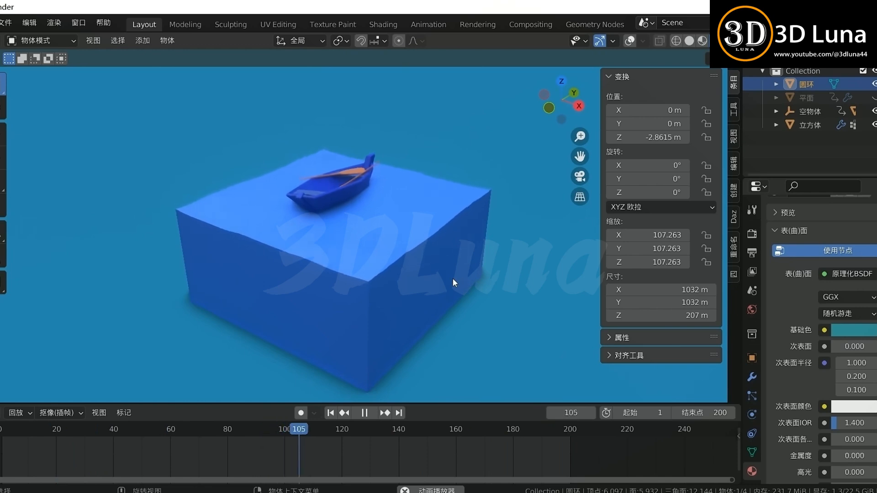
Stop the playback, return to frame 1 and view the water block from another side.
key(space)
click(1, 429)
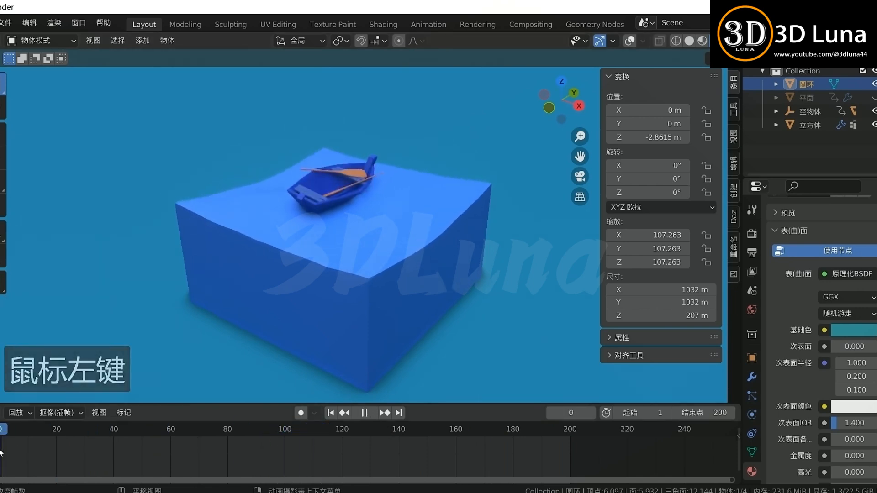
drag(1, 452, 4, 452)
middle_drag(389, 230, 326, 229)
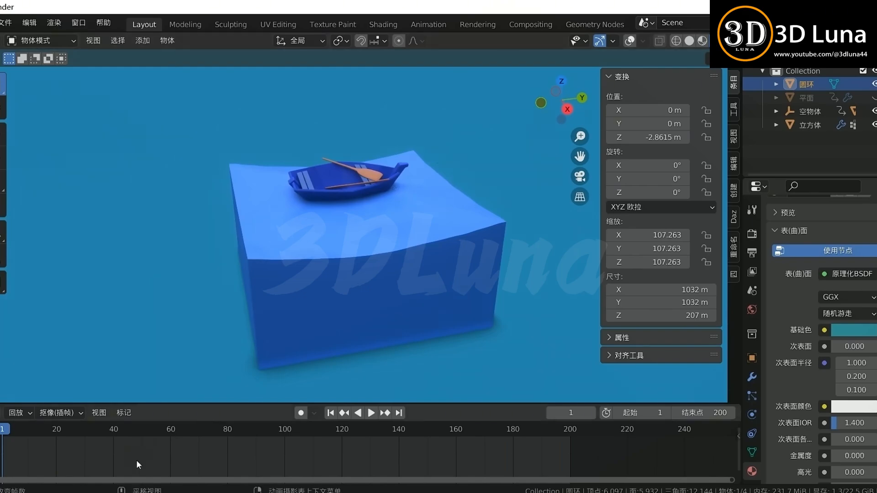